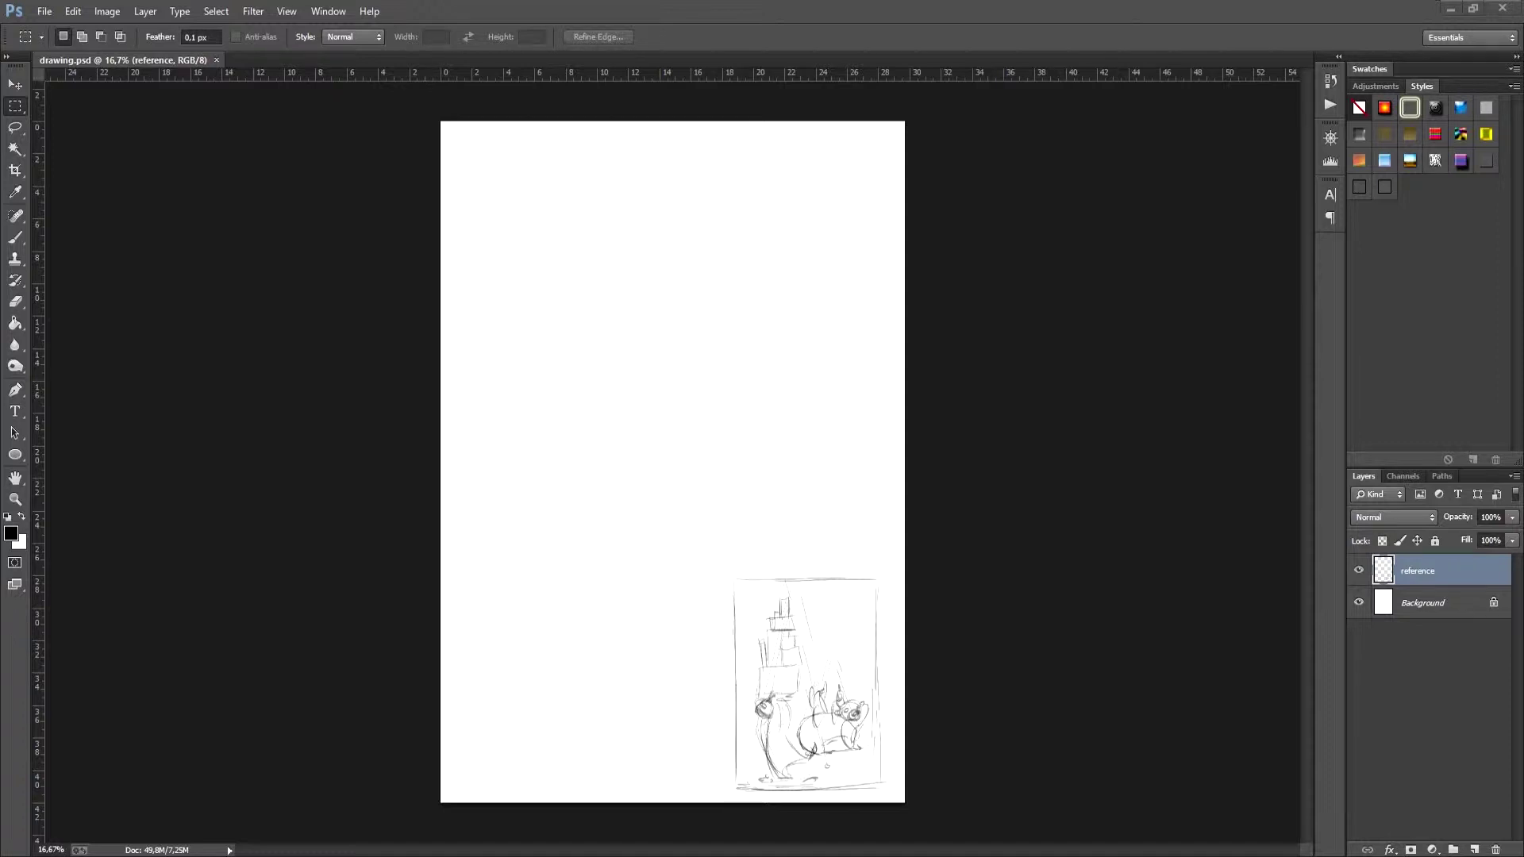
# Step: Lock the reference layer and add a new layer above it for sketching with the Brush tool
pyautogui.click(1435, 540)
pyautogui.click(1473, 849)
pyautogui.press('b')
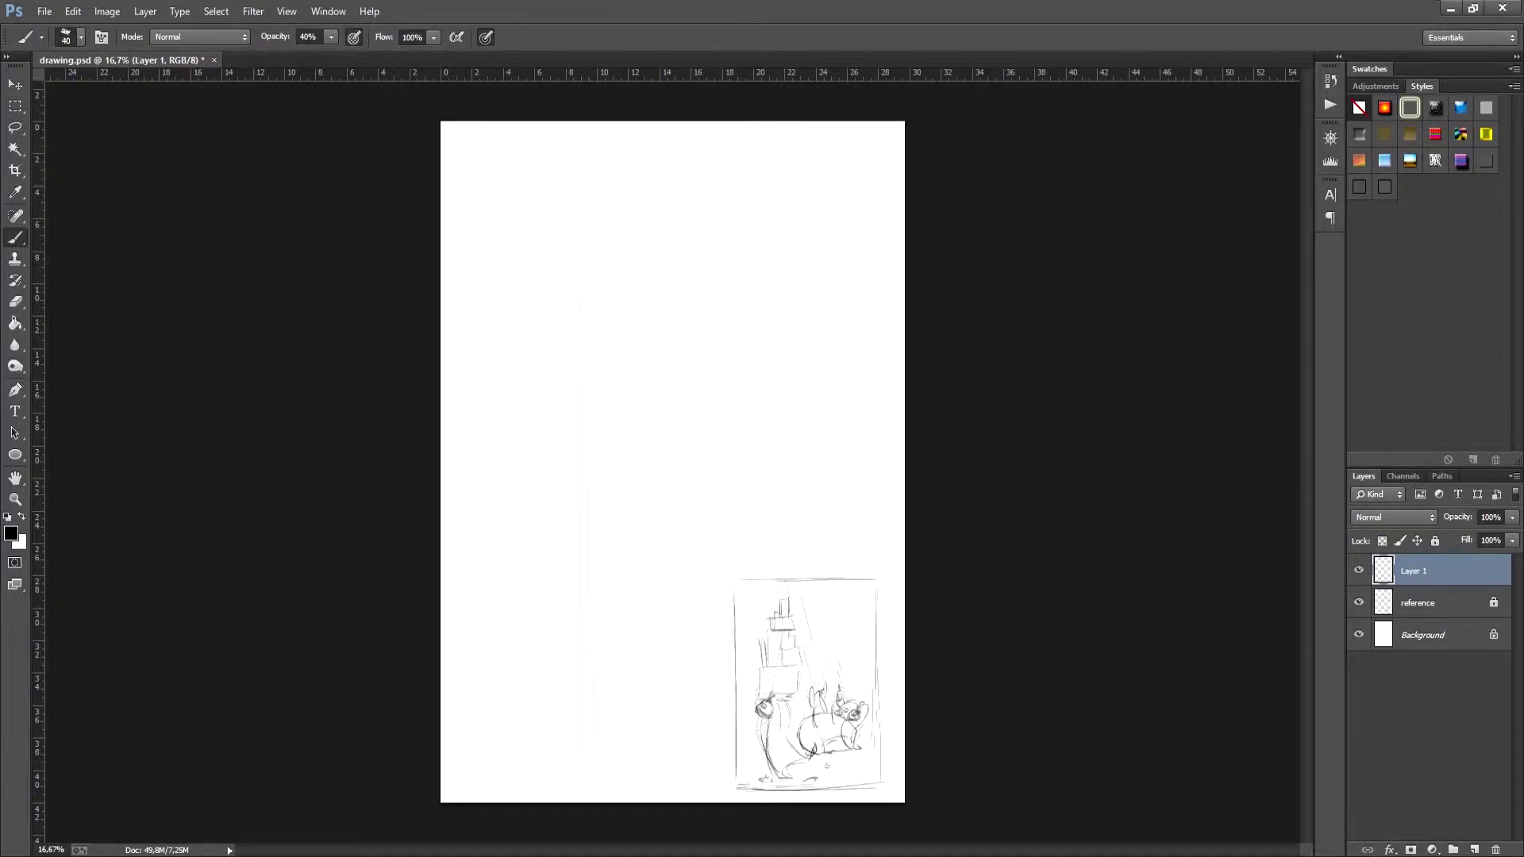
# Step: Rough out the large penguin's backward-leaning body, raised flipper and striding leg in the lower-left part of the canvas
pyautogui.moveTo(544, 512); pyautogui.dragTo(584, 659)
pyautogui.moveTo(528, 568); pyautogui.dragTo(597, 741)
pyautogui.moveTo(614, 575); pyautogui.dragTo(656, 639)
pyautogui.moveTo(600, 717)
pyautogui.mouseDown()
pyautogui.moveTo(652, 664)
pyautogui.moveTo(694, 647)
pyautogui.mouseUp()
pyautogui.moveTo(557, 543); pyautogui.dragTo(532, 648)
pyautogui.moveTo(548, 510); pyautogui.dragTo(523, 545)
pyautogui.moveTo(591, 495)
pyautogui.mouseDown()
pyautogui.moveTo(584, 538)
pyautogui.moveTo(603, 434)
pyautogui.mouseUp()
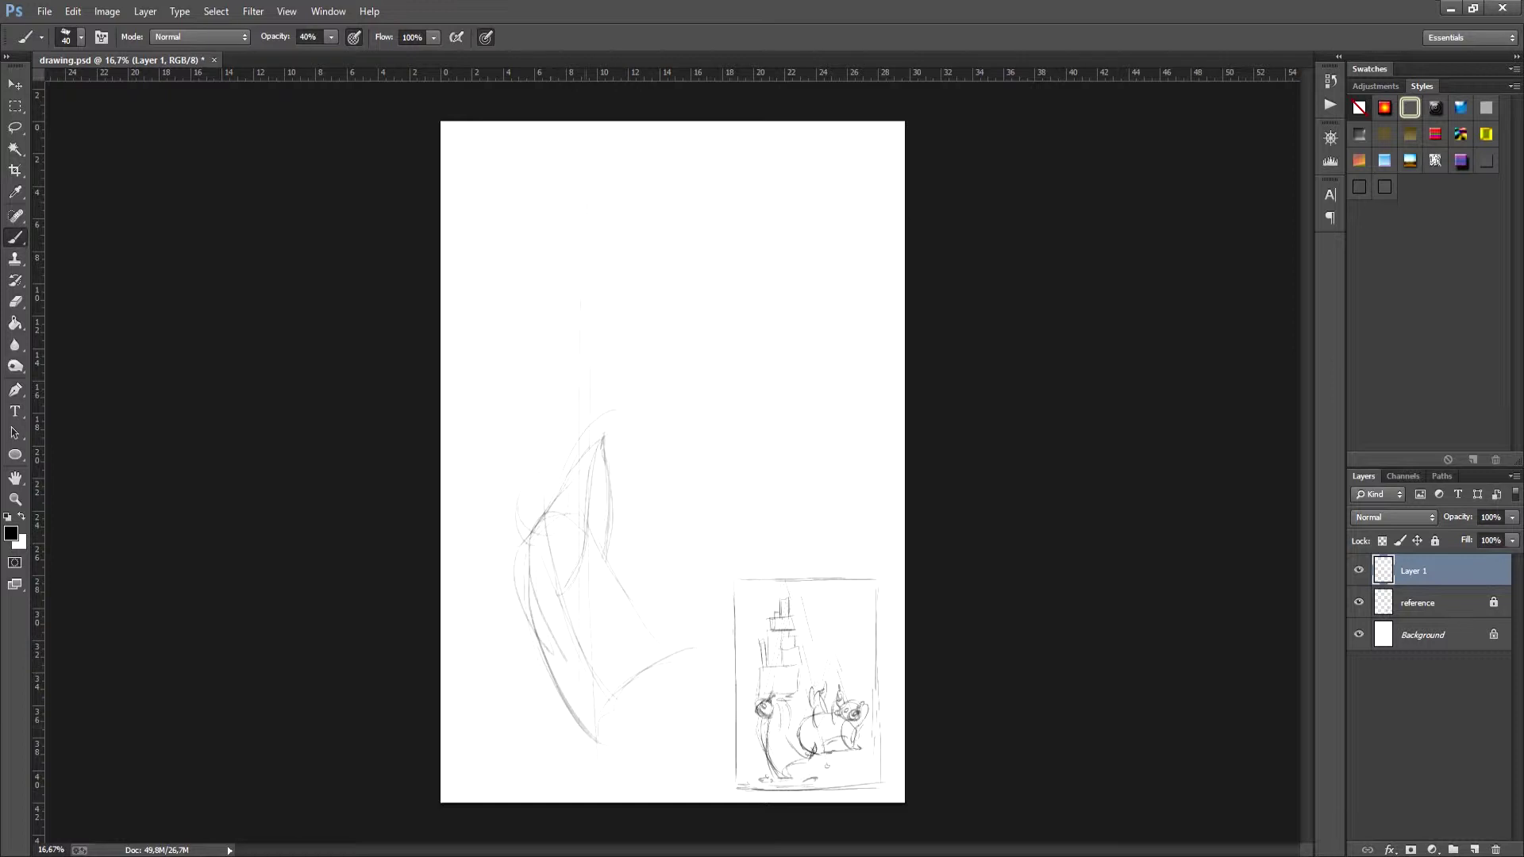
# Step: Sketch the large penguin's feet, head and beak, firm up its contours and shift the figure slightly down
pyautogui.moveTo(585, 738); pyautogui.dragTo(627, 752)
pyautogui.moveTo(684, 617); pyautogui.dragTo(668, 649)
pyautogui.moveTo(521, 543)
pyautogui.mouseDown()
pyautogui.moveTo(565, 477)
pyautogui.moveTo(532, 631)
pyautogui.mouseUp()
pyautogui.moveTo(517, 504); pyautogui.dragTo(517, 569)
pyautogui.moveTo(552, 460)
pyautogui.mouseDown()
pyautogui.moveTo(583, 431)
pyautogui.moveTo(532, 495)
pyautogui.mouseUp()
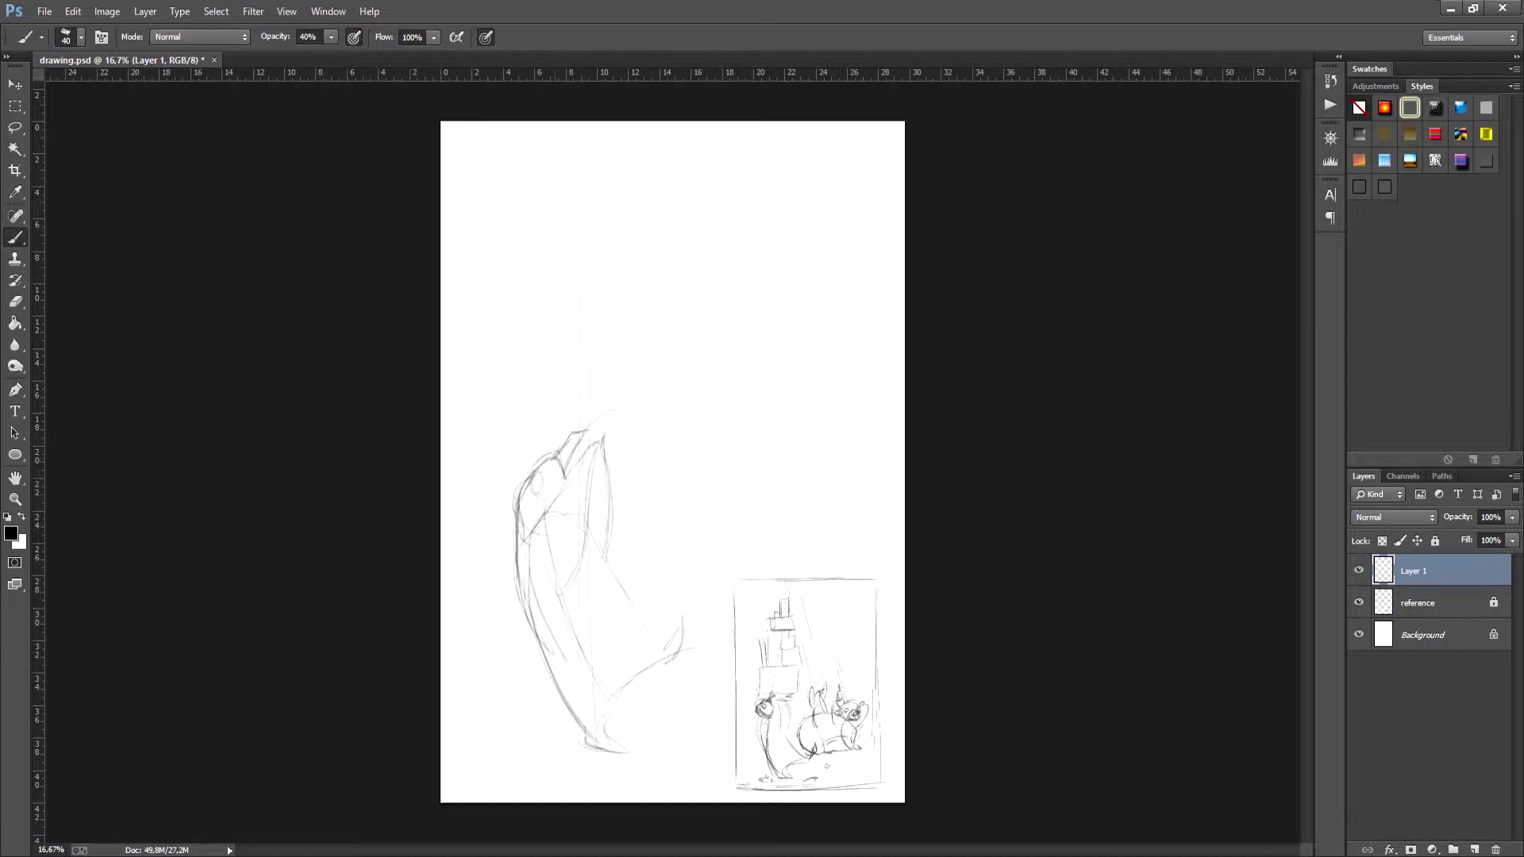
pyautogui.moveTo(583, 436); pyautogui.dragTo(553, 457)
pyautogui.moveTo(611, 566)
pyautogui.mouseDown()
pyautogui.moveTo(662, 640)
pyautogui.moveTo(692, 615)
pyautogui.mouseUp()
pyautogui.moveTo(607, 734); pyautogui.dragTo(626, 753)
pyautogui.moveTo(577, 492); pyautogui.dragTo(576, 510)
# Step: Sketch a wide gift box balanced on the penguin's beak and flipper, with a smaller upright box on top
pyautogui.moveTo(503, 388)
pyautogui.mouseDown()
pyautogui.moveTo(503, 471)
pyautogui.moveTo(617, 455)
pyautogui.mouseUp()
pyautogui.moveTo(612, 358); pyautogui.dragTo(641, 355)
pyautogui.moveTo(573, 278)
pyautogui.mouseDown()
pyautogui.moveTo(577, 364)
pyautogui.moveTo(644, 266)
pyautogui.moveTo(639, 355)
pyautogui.mouseUp()
pyautogui.moveTo(573, 285)
pyautogui.mouseDown()
pyautogui.moveTo(576, 338)
pyautogui.moveTo(607, 362)
pyautogui.mouseUp()
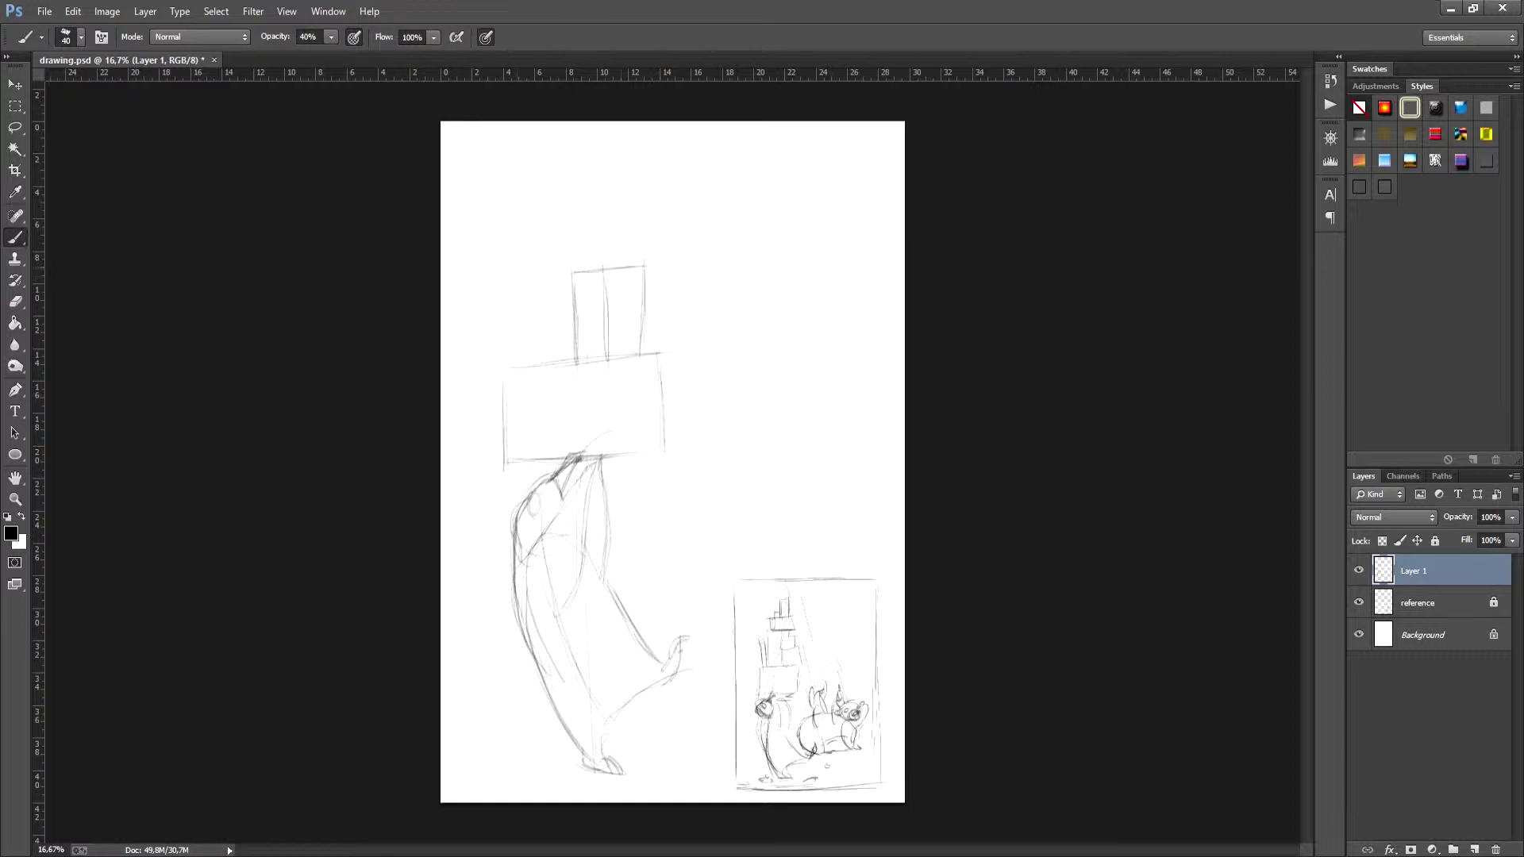
pyautogui.moveTo(648, 267)
pyautogui.mouseDown()
pyautogui.moveTo(572, 277)
pyautogui.moveTo(577, 355)
pyautogui.mouseUp()
pyautogui.moveTo(510, 380)
pyautogui.mouseDown()
pyautogui.moveTo(508, 464)
pyautogui.moveTo(641, 350)
pyautogui.mouseUp()
pyautogui.moveTo(656, 374); pyautogui.dragTo(657, 419)
# Step: Add a tall narrow box and a smaller upper box to the stack, with perspective lines running to the canvas's left edge
pyautogui.moveTo(535, 215); pyautogui.dragTo(537, 362)
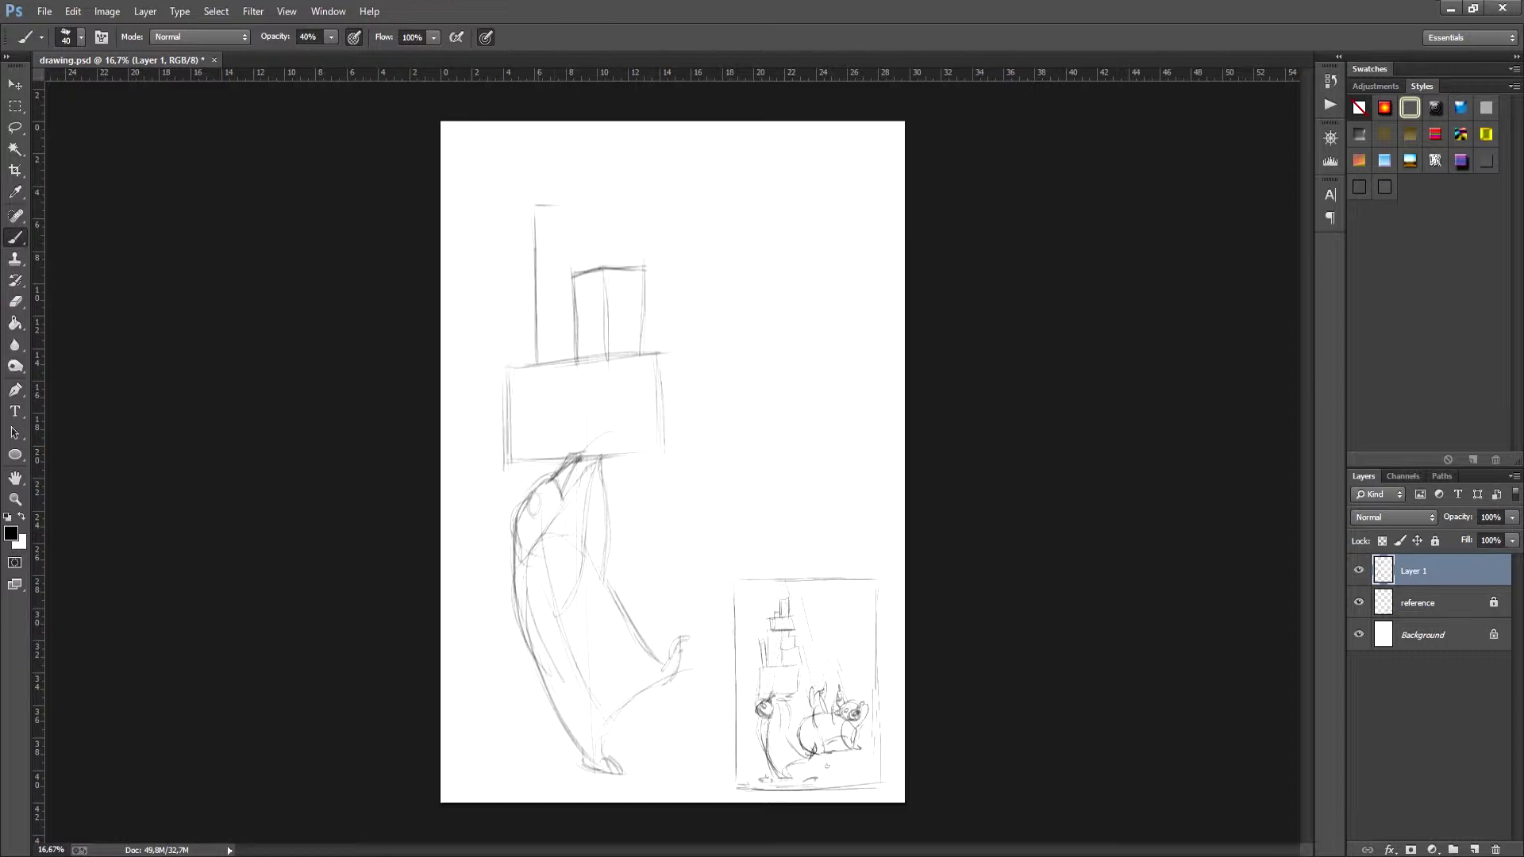
pyautogui.moveTo(533, 205)
pyautogui.mouseDown()
pyautogui.moveTo(561, 205)
pyautogui.moveTo(567, 352)
pyautogui.mouseUp()
pyautogui.moveTo(566, 253)
pyautogui.mouseDown()
pyautogui.moveTo(568, 364)
pyautogui.moveTo(614, 212)
pyautogui.mouseUp()
pyautogui.moveTo(616, 221)
pyautogui.mouseDown()
pyautogui.moveTo(616, 267)
pyautogui.moveTo(641, 223)
pyautogui.mouseUp()
pyautogui.moveTo(637, 221); pyautogui.dragTo(636, 262)
pyautogui.moveTo(625, 208); pyautogui.dragTo(442, 302)
pyautogui.moveTo(571, 274); pyautogui.dragTo(442, 325)
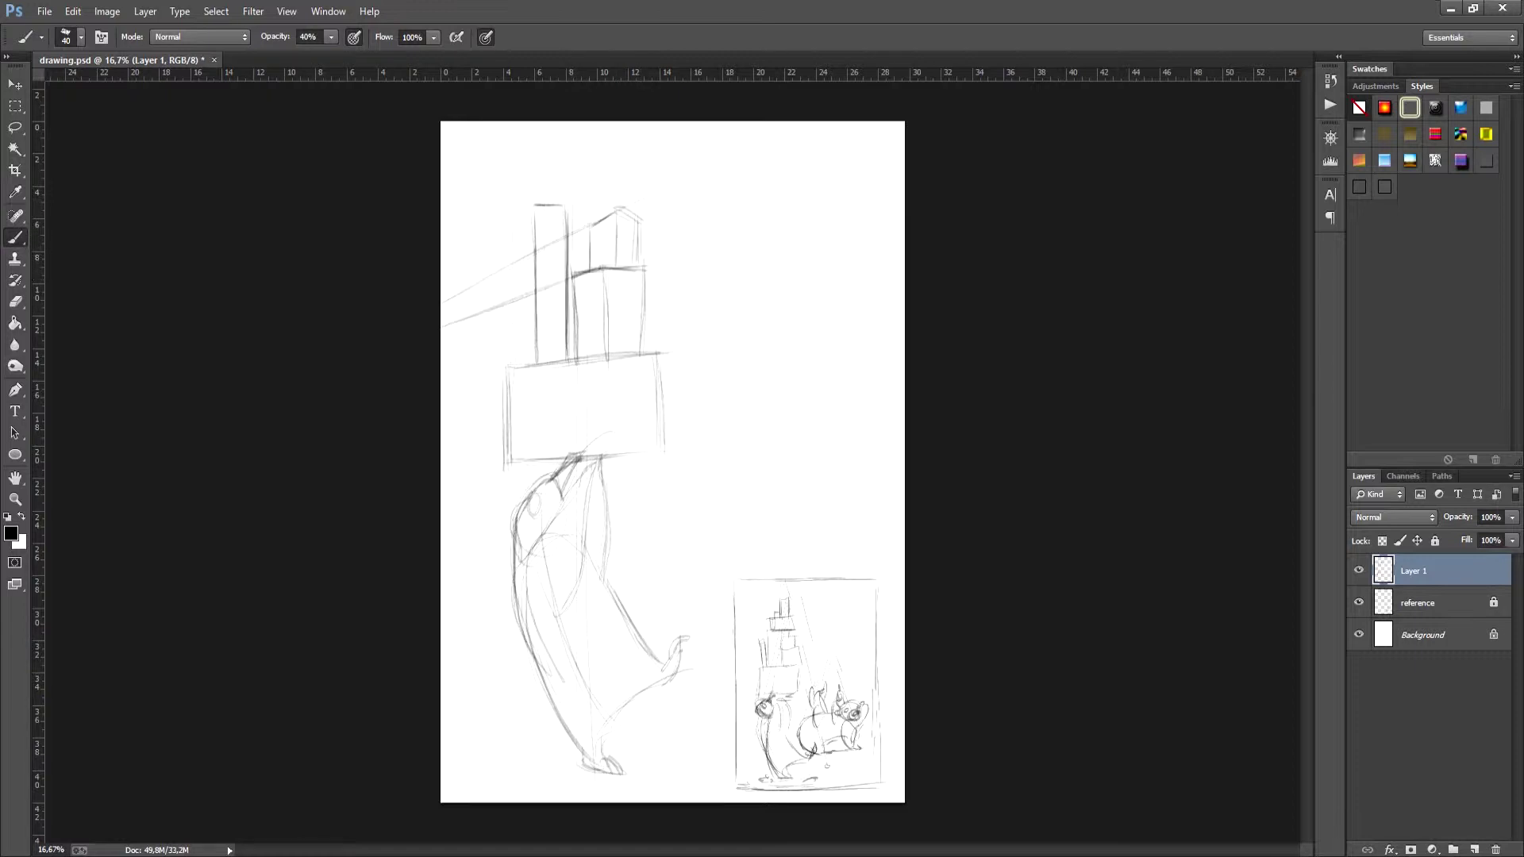
# Step: Mark a vanishing point near the canvas's right edge and correct the boxes' edges and corner with perspective lines towards it
pyautogui.moveTo(831, 292); pyautogui.dragTo(839, 293)
pyautogui.moveTo(533, 366); pyautogui.dragTo(647, 351)
pyautogui.moveTo(524, 210); pyautogui.dragTo(526, 369)
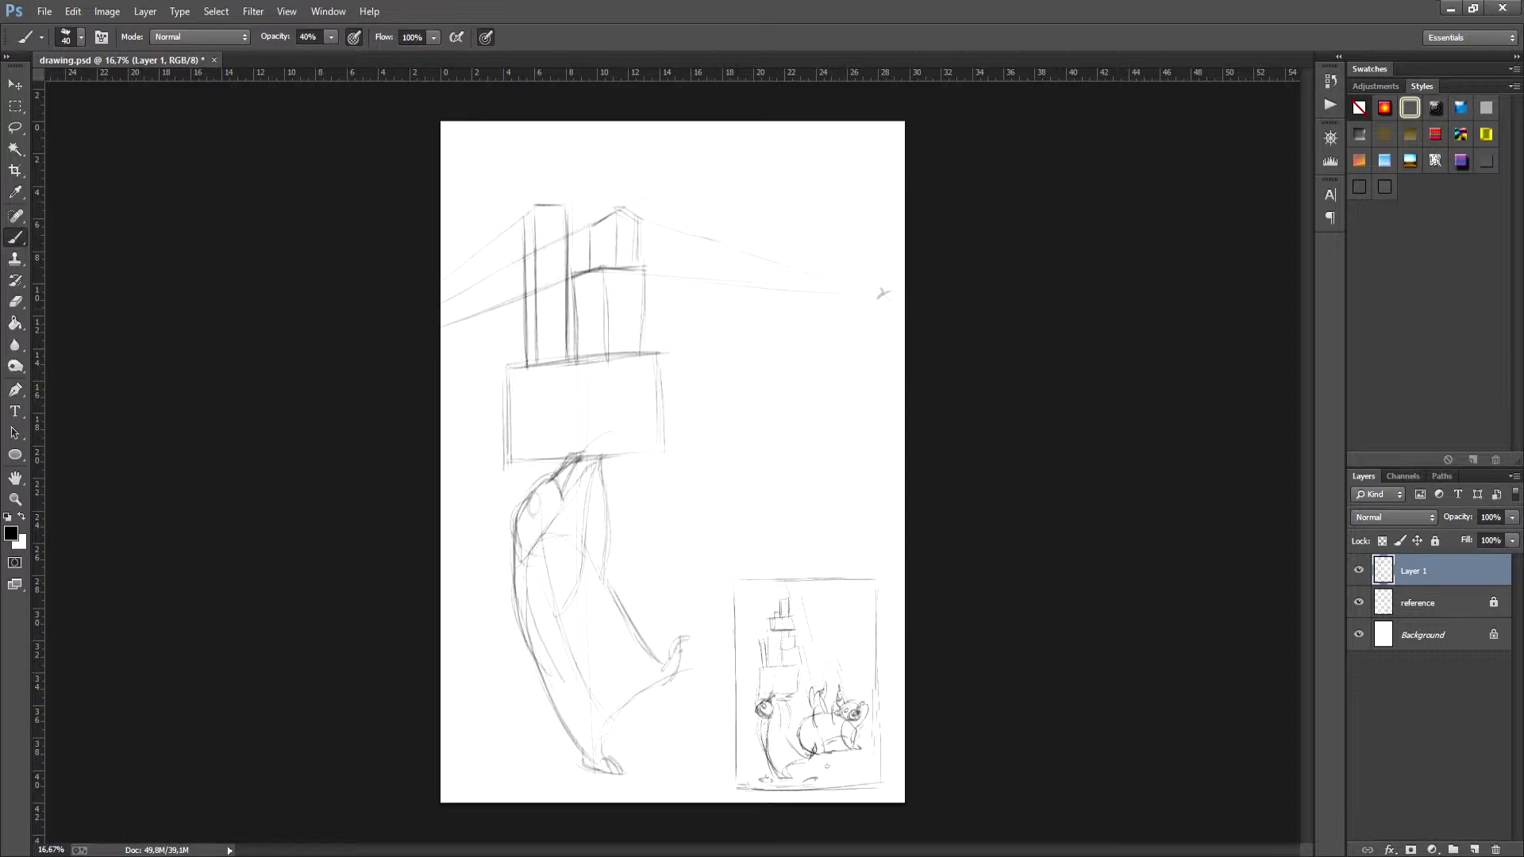
pyautogui.moveTo(604, 278); pyautogui.dragTo(645, 268)
pyautogui.moveTo(628, 357)
pyautogui.mouseDown()
pyautogui.moveTo(666, 350)
pyautogui.moveTo(621, 454)
pyautogui.mouseUp()
pyautogui.moveTo(635, 354)
pyautogui.mouseDown()
pyautogui.moveTo(853, 313)
pyautogui.moveTo(812, 310)
pyautogui.mouseUp()
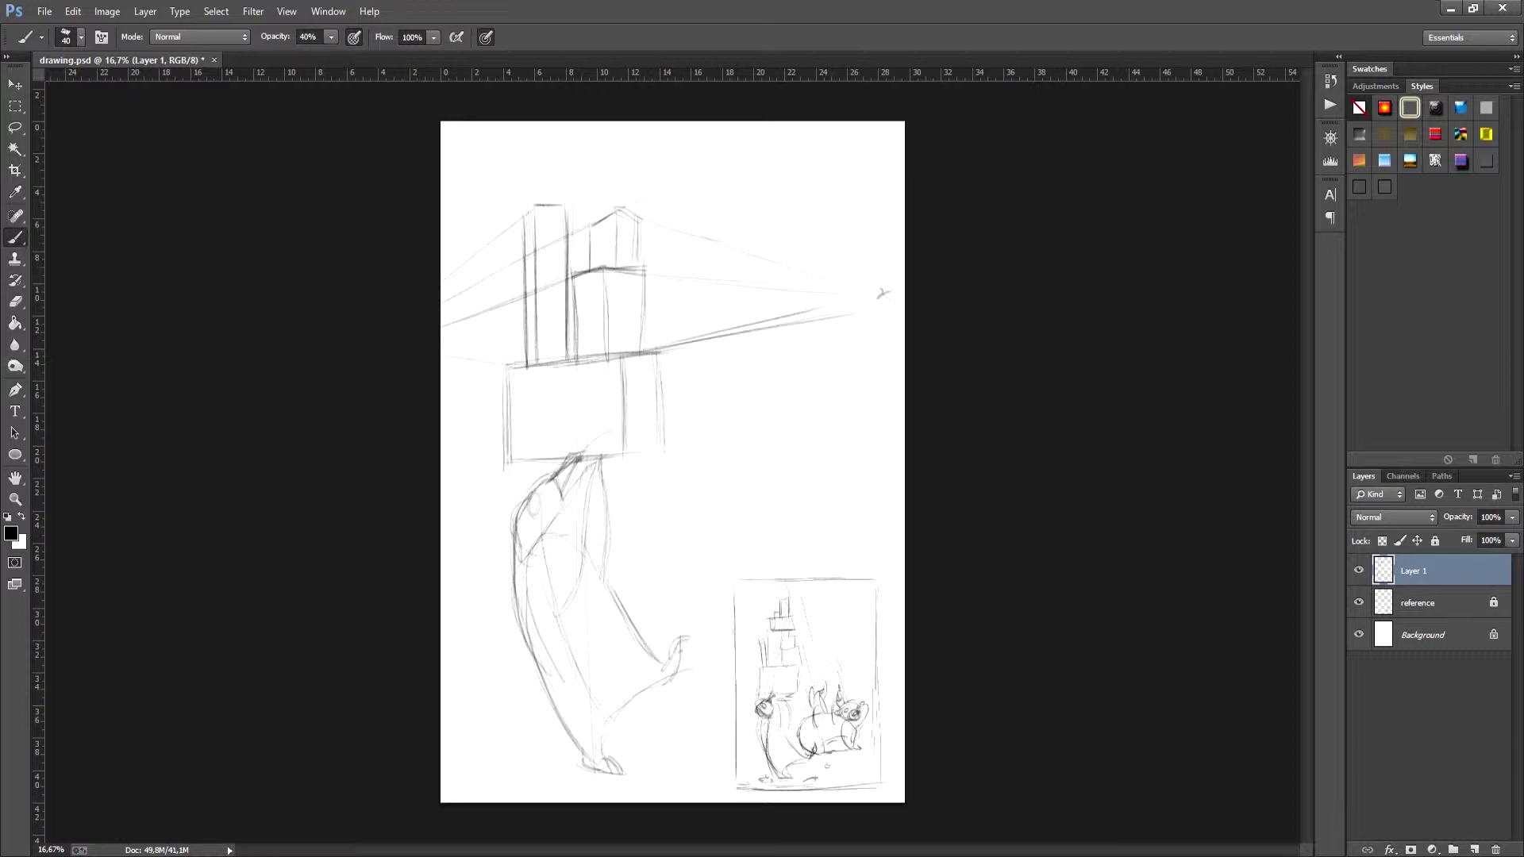
pyautogui.moveTo(485, 365)
pyautogui.mouseDown()
pyautogui.moveTo(616, 361)
pyautogui.moveTo(812, 318)
pyautogui.mouseUp()
pyautogui.moveTo(619, 367); pyautogui.dragTo(708, 341)
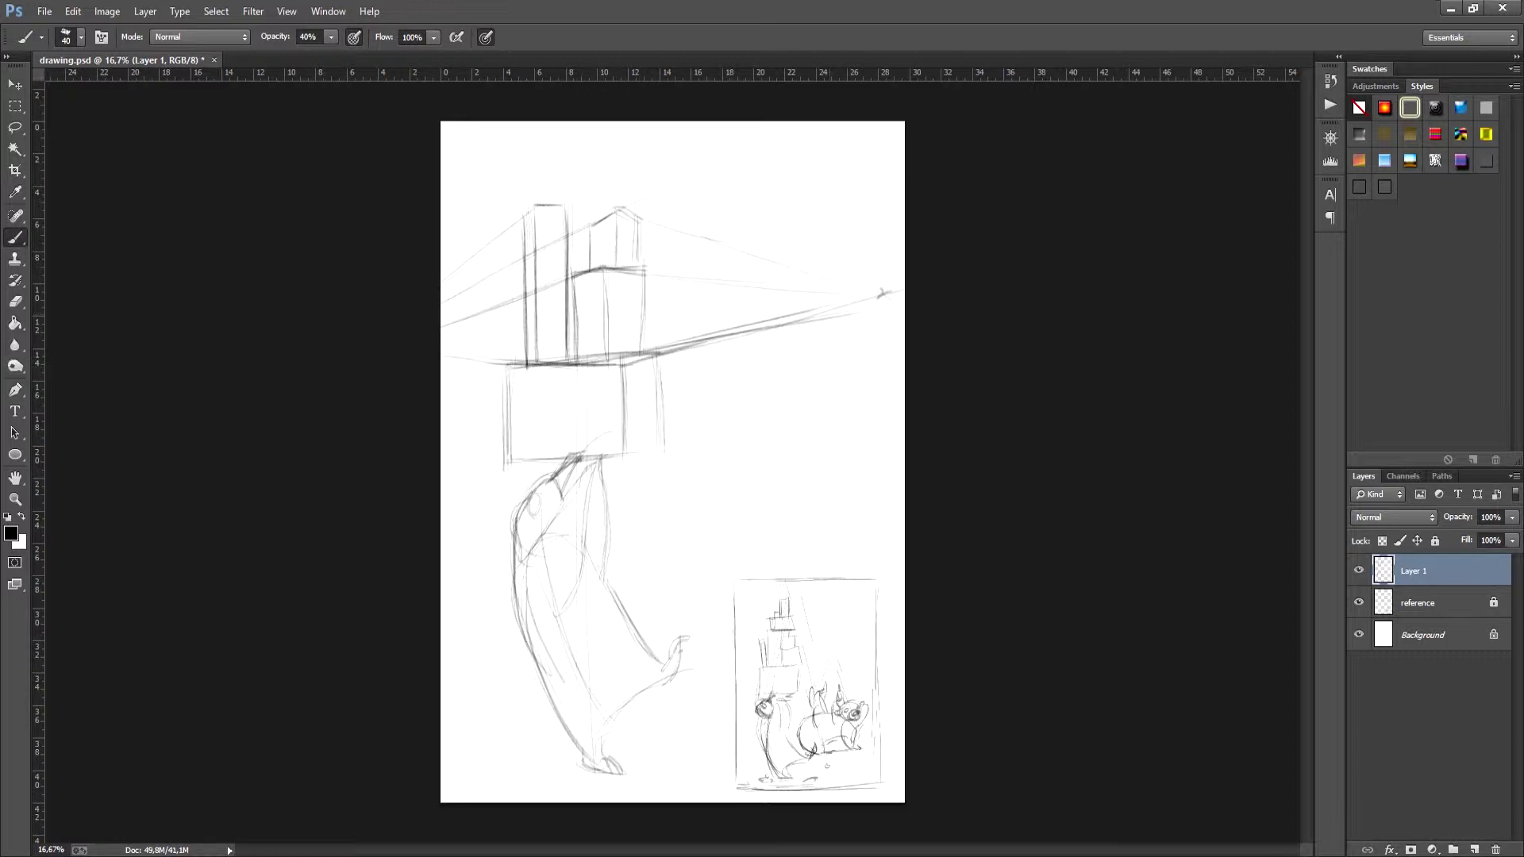
# Step: Reinforce the wide box's top edge and add two narrow boxes to the upper part of the stack
pyautogui.moveTo(531, 363); pyautogui.dragTo(615, 355)
pyautogui.moveTo(592, 216)
pyautogui.mouseDown()
pyautogui.moveTo(603, 163)
pyautogui.moveTo(619, 207)
pyautogui.moveTo(592, 218)
pyautogui.mouseUp()
pyautogui.moveTo(619, 164); pyautogui.dragTo(619, 205)
pyautogui.moveTo(581, 270)
pyautogui.mouseDown()
pyautogui.moveTo(579, 238)
pyautogui.moveTo(597, 228)
pyautogui.moveTo(594, 268)
pyautogui.mouseUp()
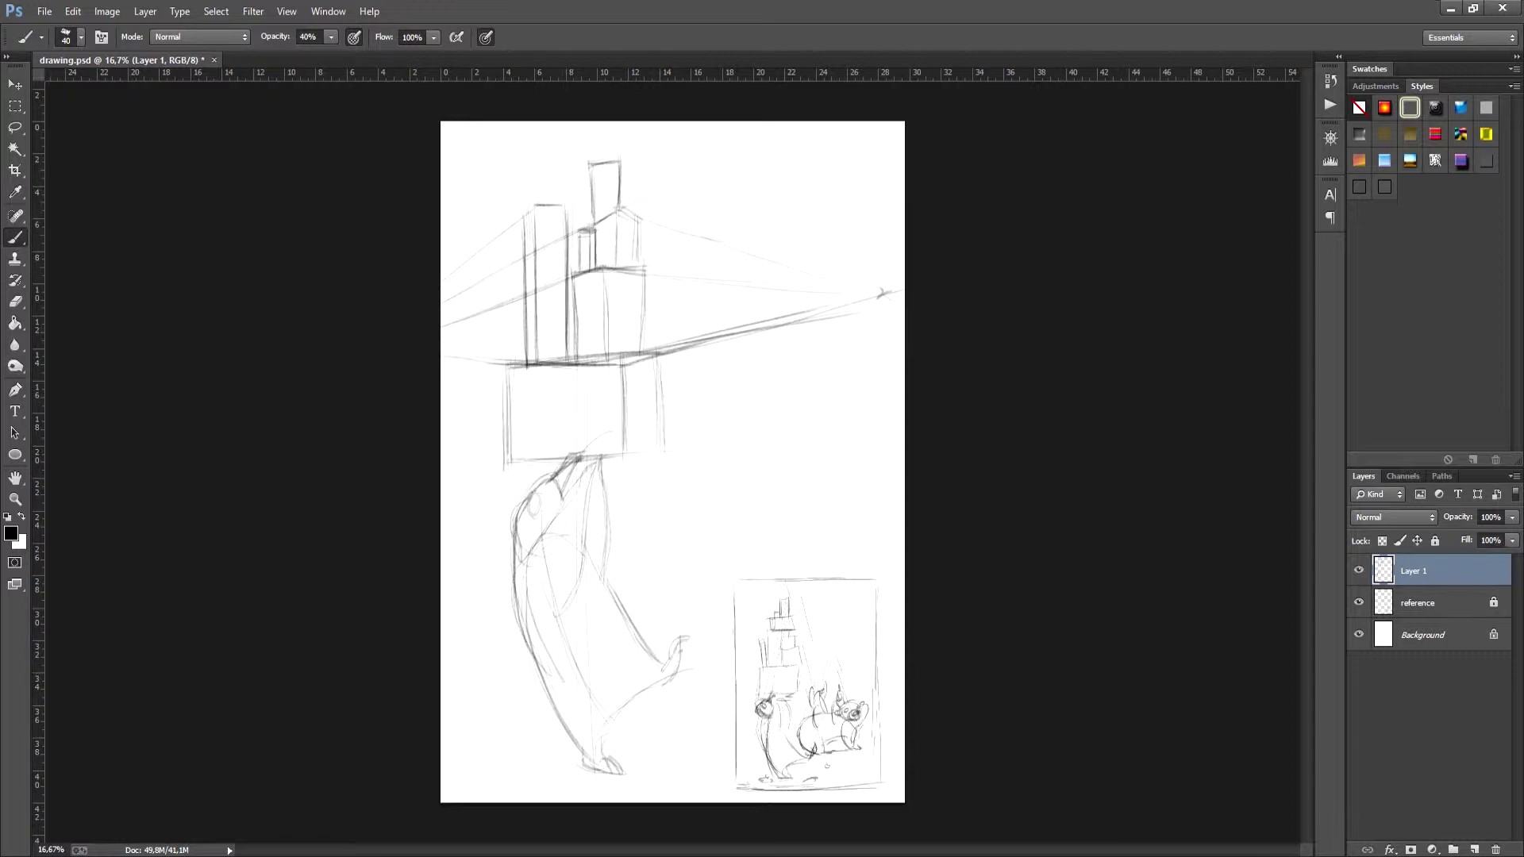
# Step: Sketch a small box at the stack's left end and a wide one atop the tall box, adding perspective guide lines
pyautogui.moveTo(503, 361)
pyautogui.mouseDown()
pyautogui.moveTo(521, 366)
pyautogui.moveTo(488, 300)
pyautogui.moveTo(512, 304)
pyautogui.moveTo(517, 362)
pyautogui.mouseUp()
pyautogui.moveTo(489, 305); pyautogui.dragTo(495, 372)
pyautogui.moveTo(536, 157)
pyautogui.mouseDown()
pyautogui.moveTo(537, 203)
pyautogui.moveTo(510, 212)
pyautogui.moveTo(557, 171)
pyautogui.mouseUp()
pyautogui.moveTo(512, 207); pyautogui.dragTo(572, 203)
pyautogui.moveTo(577, 165); pyautogui.dragTo(578, 193)
pyautogui.moveTo(513, 179)
pyautogui.mouseDown()
pyautogui.moveTo(516, 216)
pyautogui.moveTo(571, 166)
pyautogui.mouseUp()
pyautogui.moveTo(615, 212); pyautogui.dragTo(680, 233)
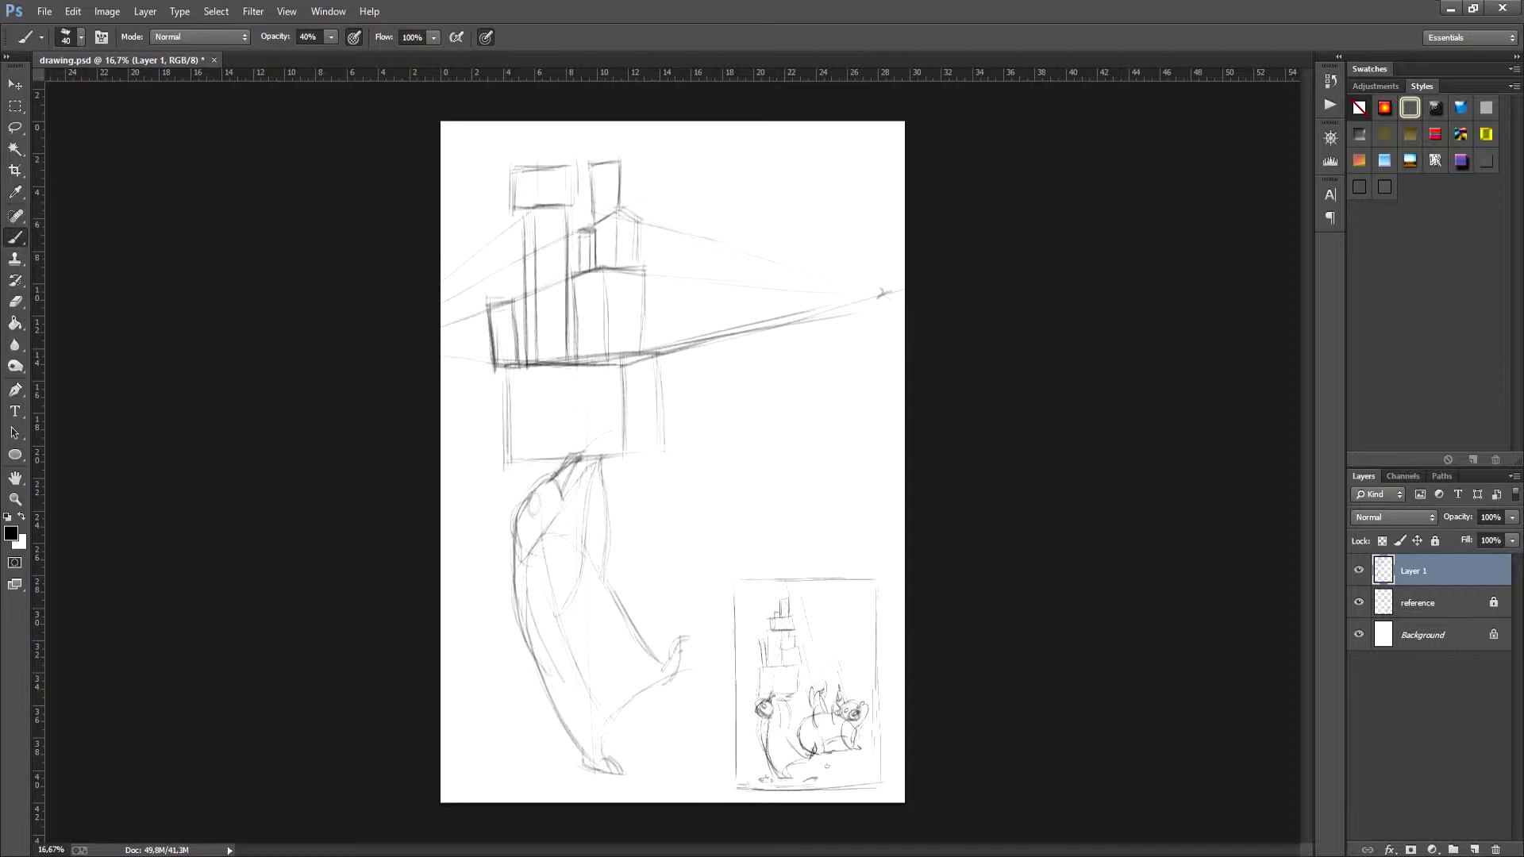
pyautogui.moveTo(441, 256)
pyautogui.mouseDown()
pyautogui.moveTo(508, 217)
pyautogui.moveTo(578, 203)
pyautogui.moveTo(500, 235)
pyautogui.mouseUp()
# Step: Sketch the cuff and hem lines of the large penguin's sweater, undoing the last stray stroke
pyautogui.moveTo(561, 527); pyautogui.dragTo(611, 522)
pyautogui.moveTo(534, 670)
pyautogui.mouseDown()
pyautogui.moveTo(593, 660)
pyautogui.moveTo(569, 688)
pyautogui.mouseUp()
pyautogui.moveTo(510, 560); pyautogui.dragTo(533, 542)
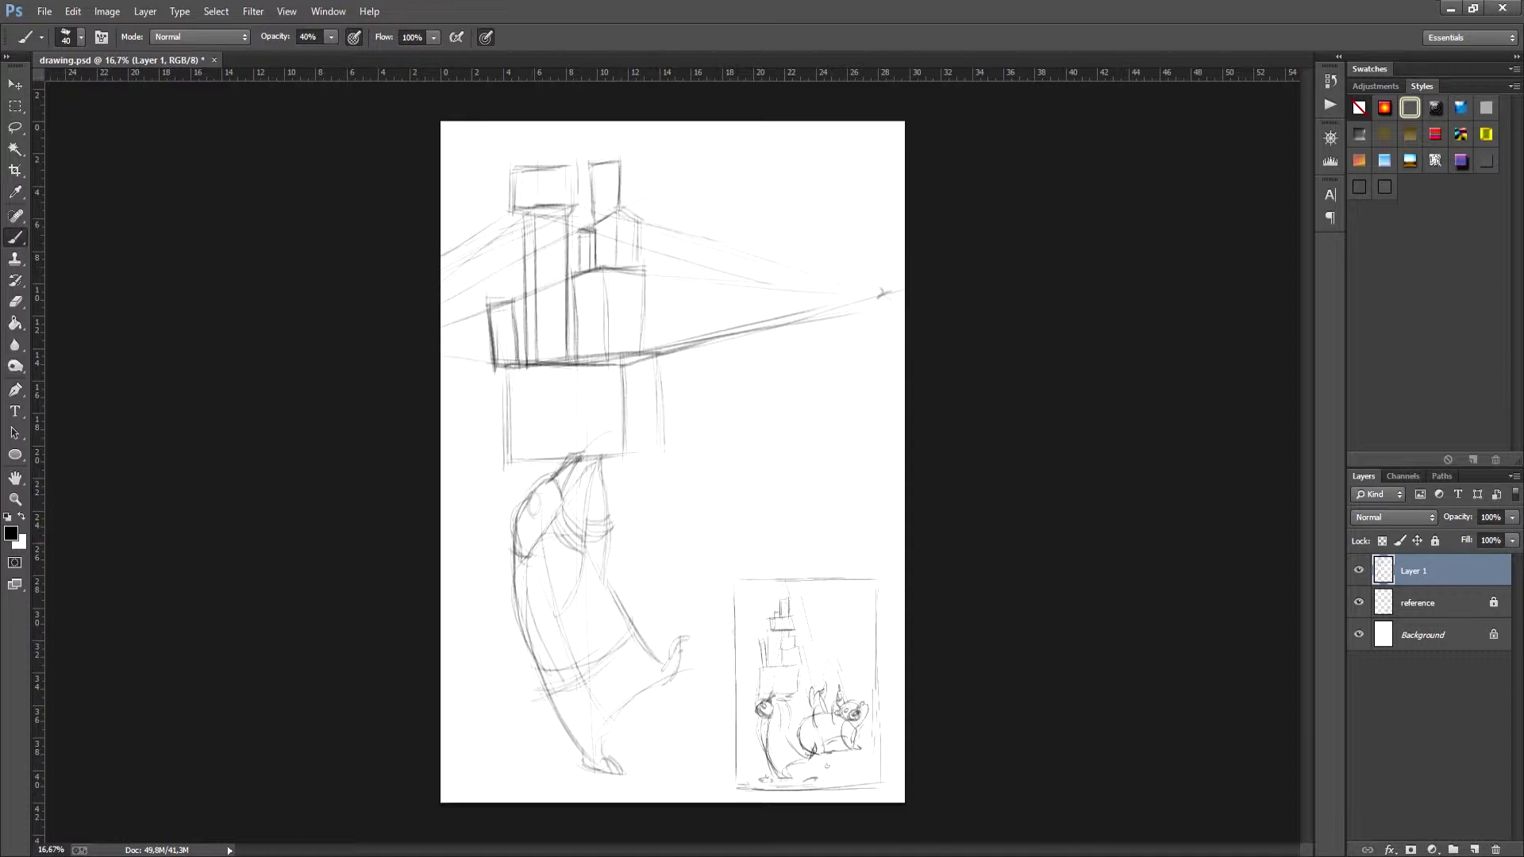
pyautogui.moveTo(520, 607); pyautogui.dragTo(534, 703)
pyautogui.moveTo(526, 649)
pyautogui.mouseDown()
pyautogui.moveTo(553, 703)
pyautogui.moveTo(550, 665)
pyautogui.mouseUp()
pyautogui.hotkey('ctrl', 'z')
# Step: Build up the sweater's folded hem and cuffs around the large penguin's body and flippers
pyautogui.moveTo(629, 602); pyautogui.dragTo(643, 629)
pyautogui.moveTo(562, 693); pyautogui.dragTo(593, 679)
pyautogui.moveTo(636, 610); pyautogui.dragTo(645, 633)
pyautogui.moveTo(545, 676); pyautogui.dragTo(581, 657)
pyautogui.moveTo(583, 660)
pyautogui.mouseDown()
pyautogui.moveTo(608, 643)
pyautogui.moveTo(617, 562)
pyautogui.moveTo(629, 615)
pyautogui.mouseUp()
pyautogui.moveTo(532, 592); pyautogui.dragTo(517, 665)
pyautogui.moveTo(515, 539); pyautogui.dragTo(507, 569)
pyautogui.moveTo(560, 501)
pyautogui.mouseDown()
pyautogui.moveTo(544, 527)
pyautogui.moveTo(562, 530)
pyautogui.mouseUp()
pyautogui.moveTo(558, 504)
pyautogui.mouseDown()
pyautogui.moveTo(540, 527)
pyautogui.moveTo(616, 541)
pyautogui.mouseUp()
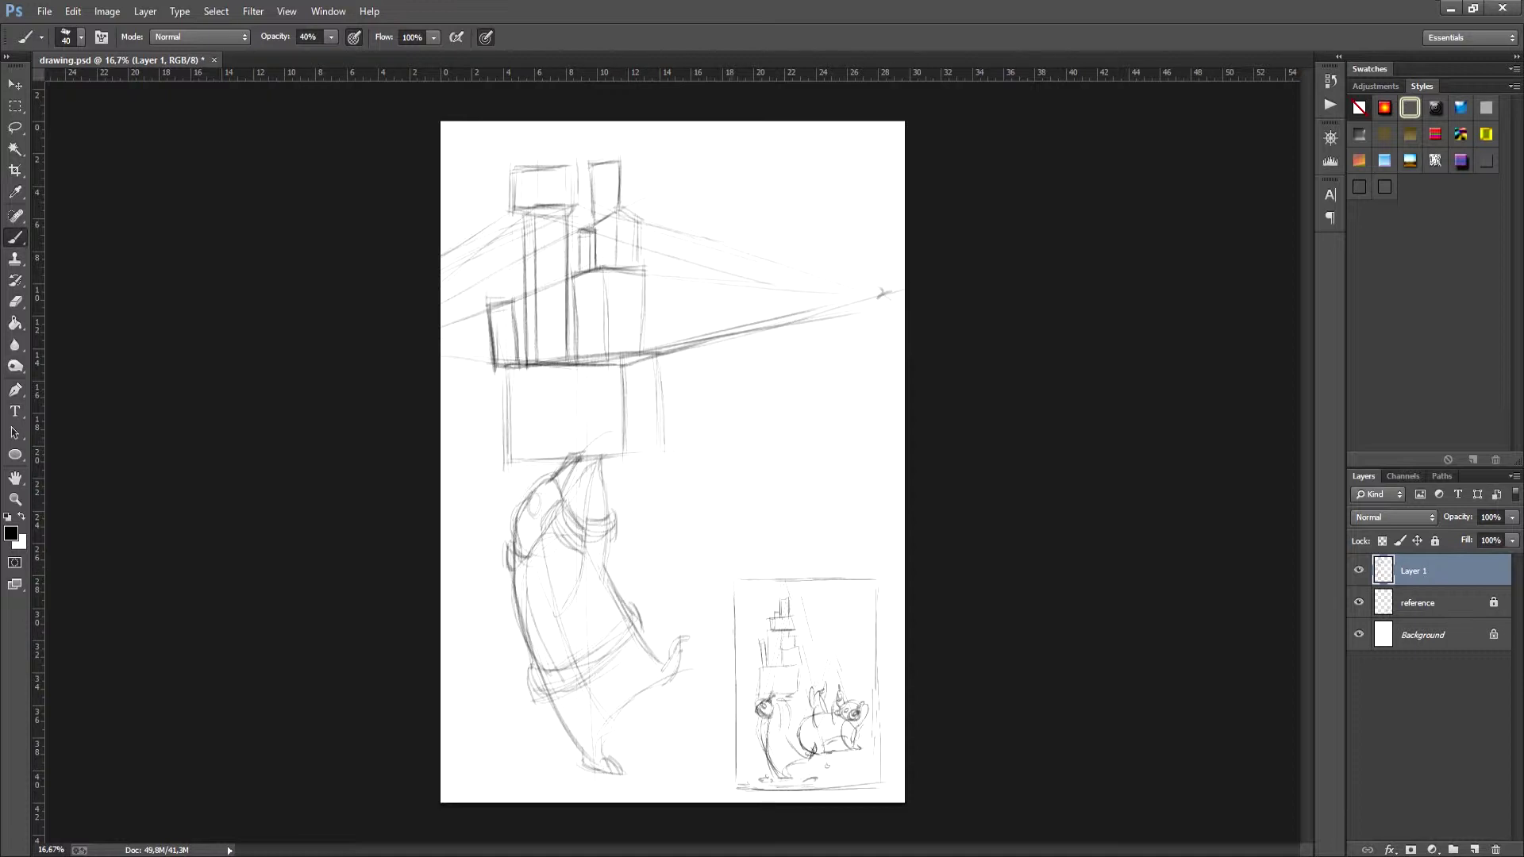
# Step: Rename the drawing layer "penguin sketch" and place a new layer beneath it
pyautogui.doubleClick(1412, 571)
pyautogui.write('penguin sketch')
pyautogui.press('Return')
pyautogui.click(1473, 849)
pyautogui.moveTo(1429, 607); pyautogui.dragTo(1429, 617)
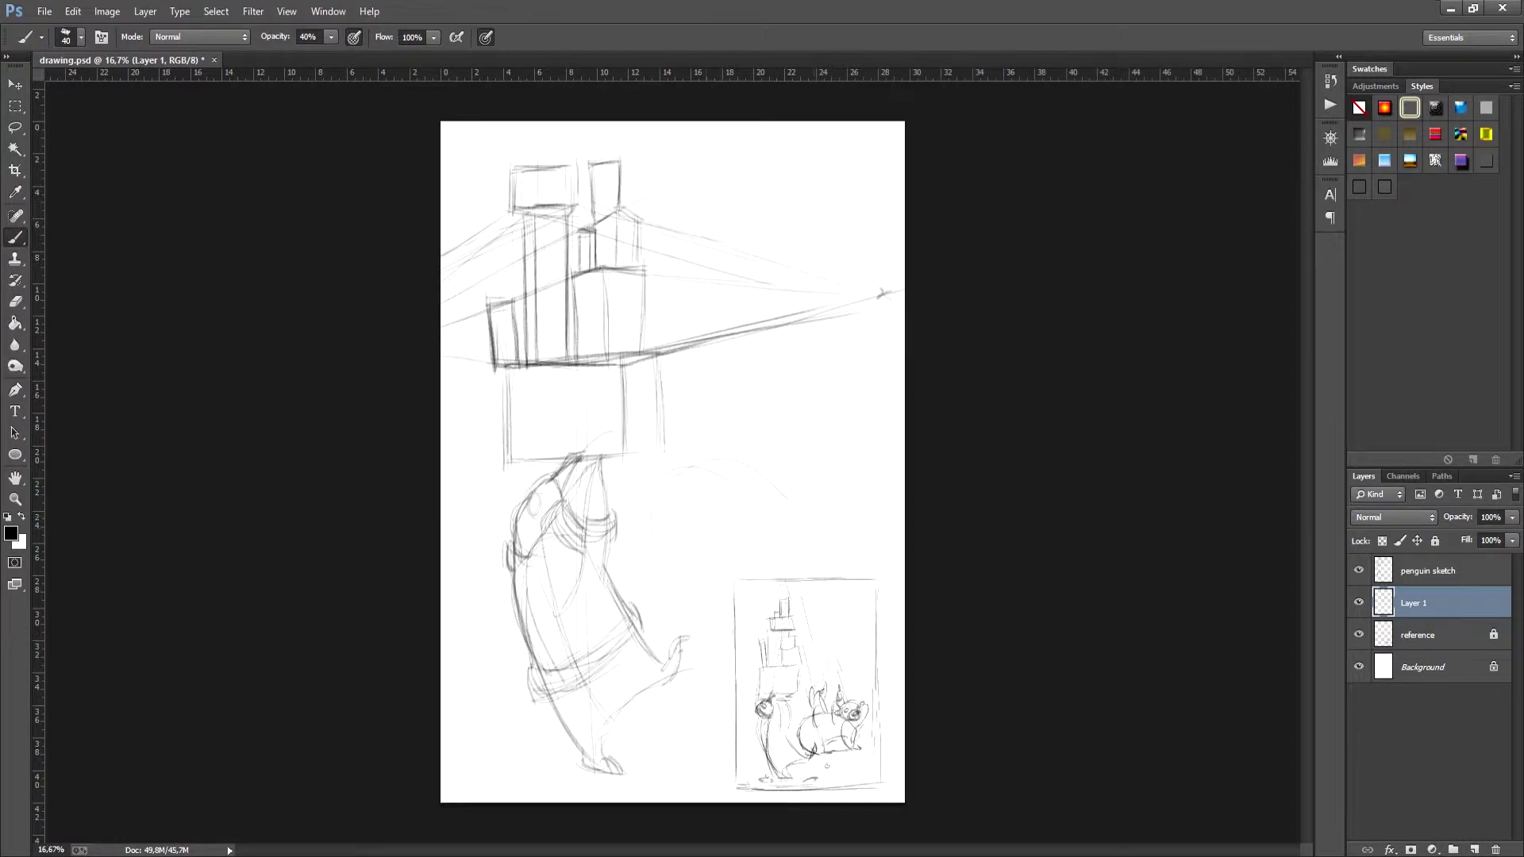
# Step: Sketch the polar bear's arched back, legs, paws, head, muzzle and ear beside the large penguin on the new layer
pyautogui.moveTo(774, 498); pyautogui.dragTo(834, 548)
pyautogui.moveTo(680, 623)
pyautogui.mouseDown()
pyautogui.moveTo(744, 644)
pyautogui.moveTo(765, 580)
pyautogui.mouseUp()
pyautogui.moveTo(660, 532); pyautogui.dragTo(640, 625)
pyautogui.moveTo(710, 534)
pyautogui.mouseDown()
pyautogui.moveTo(677, 608)
pyautogui.moveTo(776, 618)
pyautogui.moveTo(771, 657)
pyautogui.mouseUp()
pyautogui.moveTo(758, 500)
pyautogui.mouseDown()
pyautogui.moveTo(726, 508)
pyautogui.moveTo(800, 499)
pyautogui.moveTo(841, 578)
pyautogui.moveTo(863, 526)
pyautogui.mouseUp()
pyautogui.moveTo(825, 573)
pyautogui.mouseDown()
pyautogui.moveTo(860, 547)
pyautogui.moveTo(754, 560)
pyautogui.mouseUp()
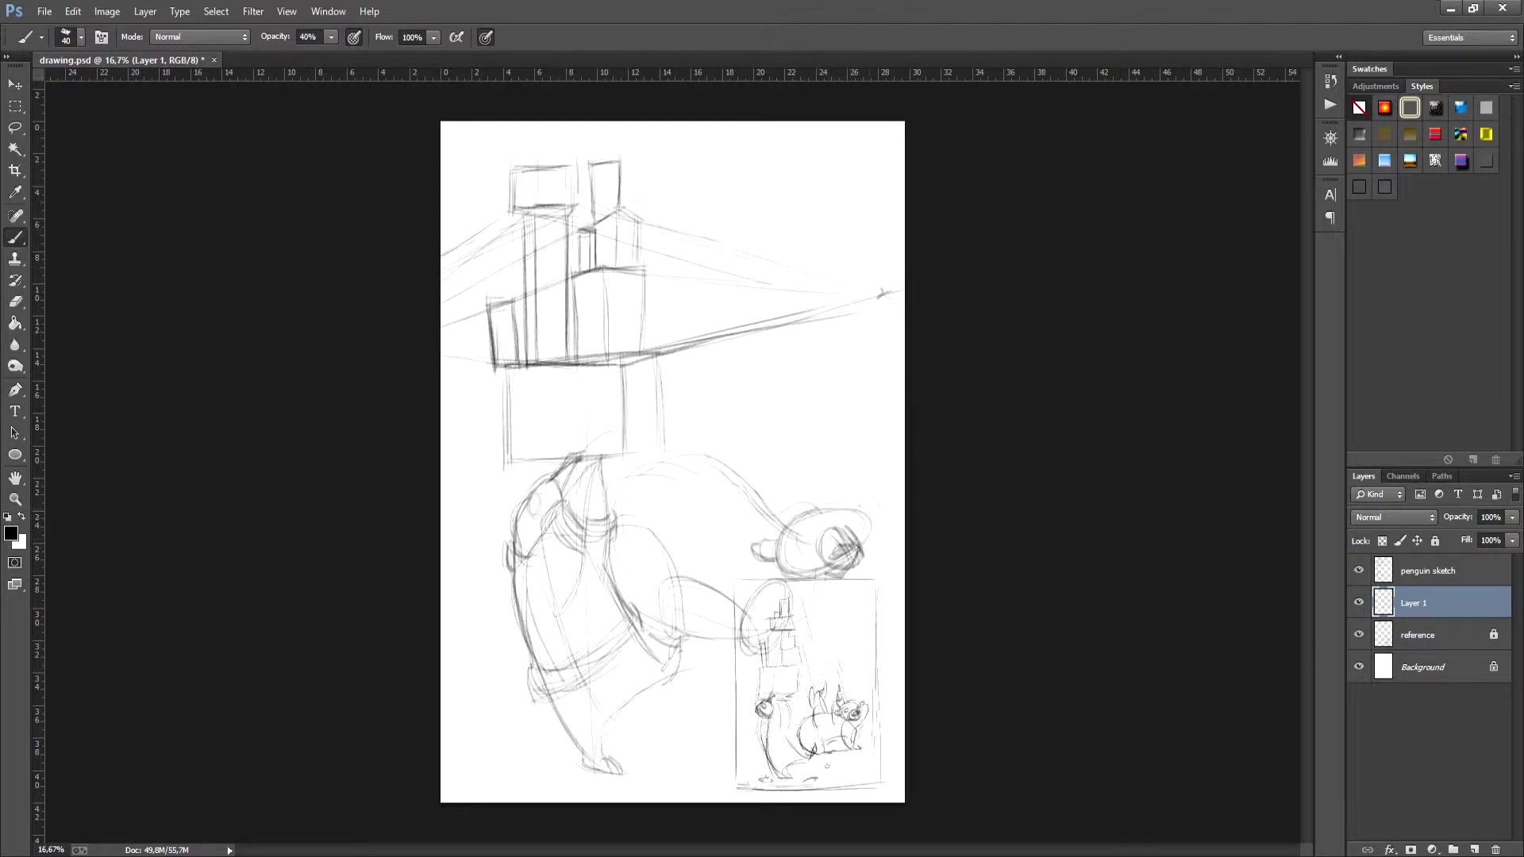
pyautogui.moveTo(857, 517); pyautogui.dragTo(878, 514)
pyautogui.moveTo(660, 466)
pyautogui.mouseDown()
pyautogui.moveTo(622, 531)
pyautogui.moveTo(616, 591)
pyautogui.mouseUp()
# Step: Sketch a small penguin with a round head and beak sitting on the bear's back, undoing the last stroke
pyautogui.moveTo(689, 473)
pyautogui.mouseDown()
pyautogui.moveTo(722, 454)
pyautogui.moveTo(666, 489)
pyautogui.moveTo(719, 407)
pyautogui.moveTo(735, 474)
pyautogui.moveTo(706, 420)
pyautogui.moveTo(705, 467)
pyautogui.moveTo(700, 423)
pyautogui.mouseUp()
pyautogui.moveTo(695, 401); pyautogui.dragTo(684, 452)
pyautogui.moveTo(702, 363)
pyautogui.mouseDown()
pyautogui.moveTo(699, 393)
pyautogui.moveTo(728, 389)
pyautogui.moveTo(742, 446)
pyautogui.moveTo(779, 413)
pyautogui.moveTo(729, 392)
pyautogui.mouseUp()
pyautogui.hotkey('ctrl', 'z')
# Step: Sketch a second small penguin with raised flippers behind the bear's head, undoing the last stroke
pyautogui.moveTo(754, 477)
pyautogui.mouseDown()
pyautogui.moveTo(744, 534)
pyautogui.moveTo(754, 495)
pyautogui.moveTo(760, 543)
pyautogui.mouseUp()
pyautogui.moveTo(762, 516); pyautogui.dragTo(788, 514)
pyautogui.moveTo(792, 476); pyautogui.dragTo(794, 526)
pyautogui.moveTo(771, 431)
pyautogui.mouseDown()
pyautogui.moveTo(766, 462)
pyautogui.moveTo(772, 434)
pyautogui.moveTo(805, 465)
pyautogui.mouseUp()
pyautogui.press('e')
pyautogui.press('b')
pyautogui.moveTo(803, 445); pyautogui.dragTo(790, 488)
pyautogui.moveTo(754, 417); pyautogui.dragTo(743, 479)
pyautogui.moveTo(751, 422); pyautogui.dragTo(743, 484)
pyautogui.moveTo(750, 381)
pyautogui.mouseDown()
pyautogui.moveTo(739, 433)
pyautogui.moveTo(752, 386)
pyautogui.moveTo(817, 387)
pyautogui.mouseUp()
pyautogui.hotkey('ctrl', 'z')
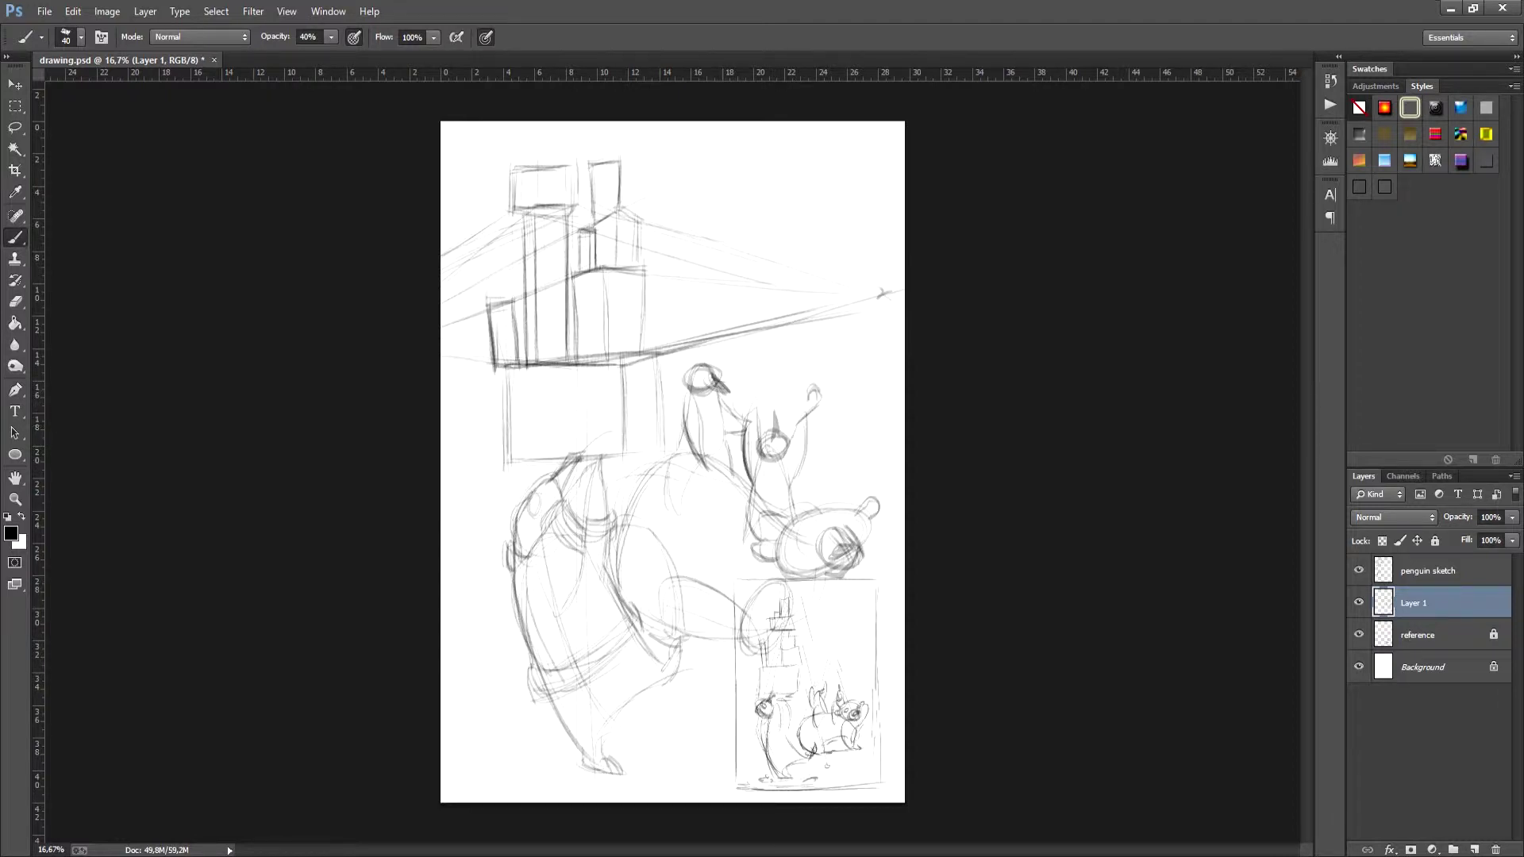
# Step: Refine the bear's back and face, hide the reference layer, and draw the bear's raised front paw
pyautogui.moveTo(680, 454); pyautogui.dragTo(667, 516)
pyautogui.moveTo(809, 536); pyautogui.dragTo(805, 559)
pyautogui.moveTo(858, 513); pyautogui.dragTo(845, 530)
pyautogui.click(1358, 634)
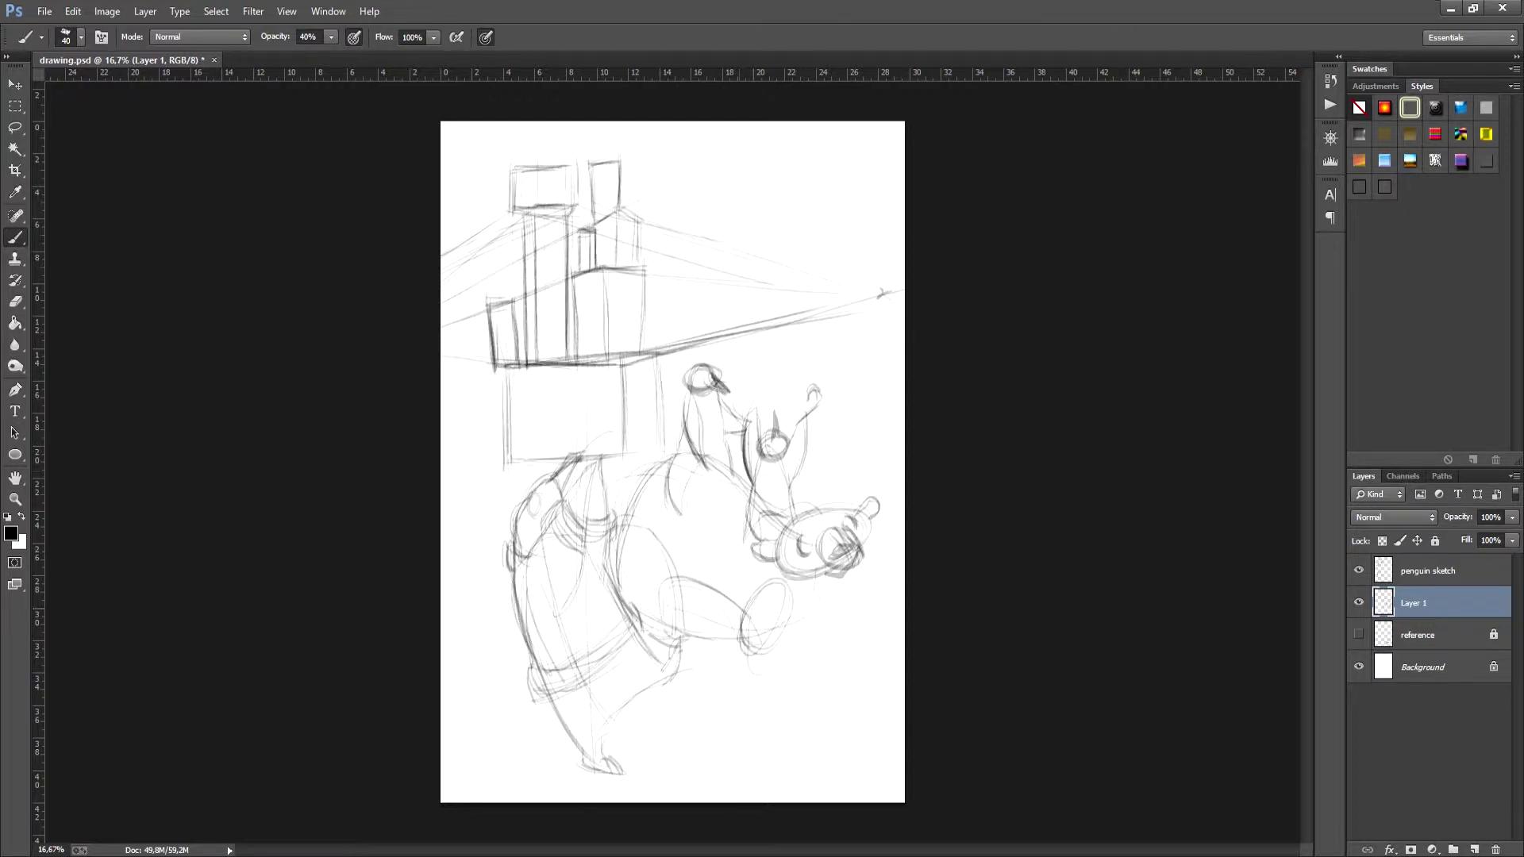
pyautogui.moveTo(750, 669)
pyautogui.mouseDown()
pyautogui.moveTo(888, 525)
pyautogui.moveTo(892, 540)
pyautogui.mouseUp()
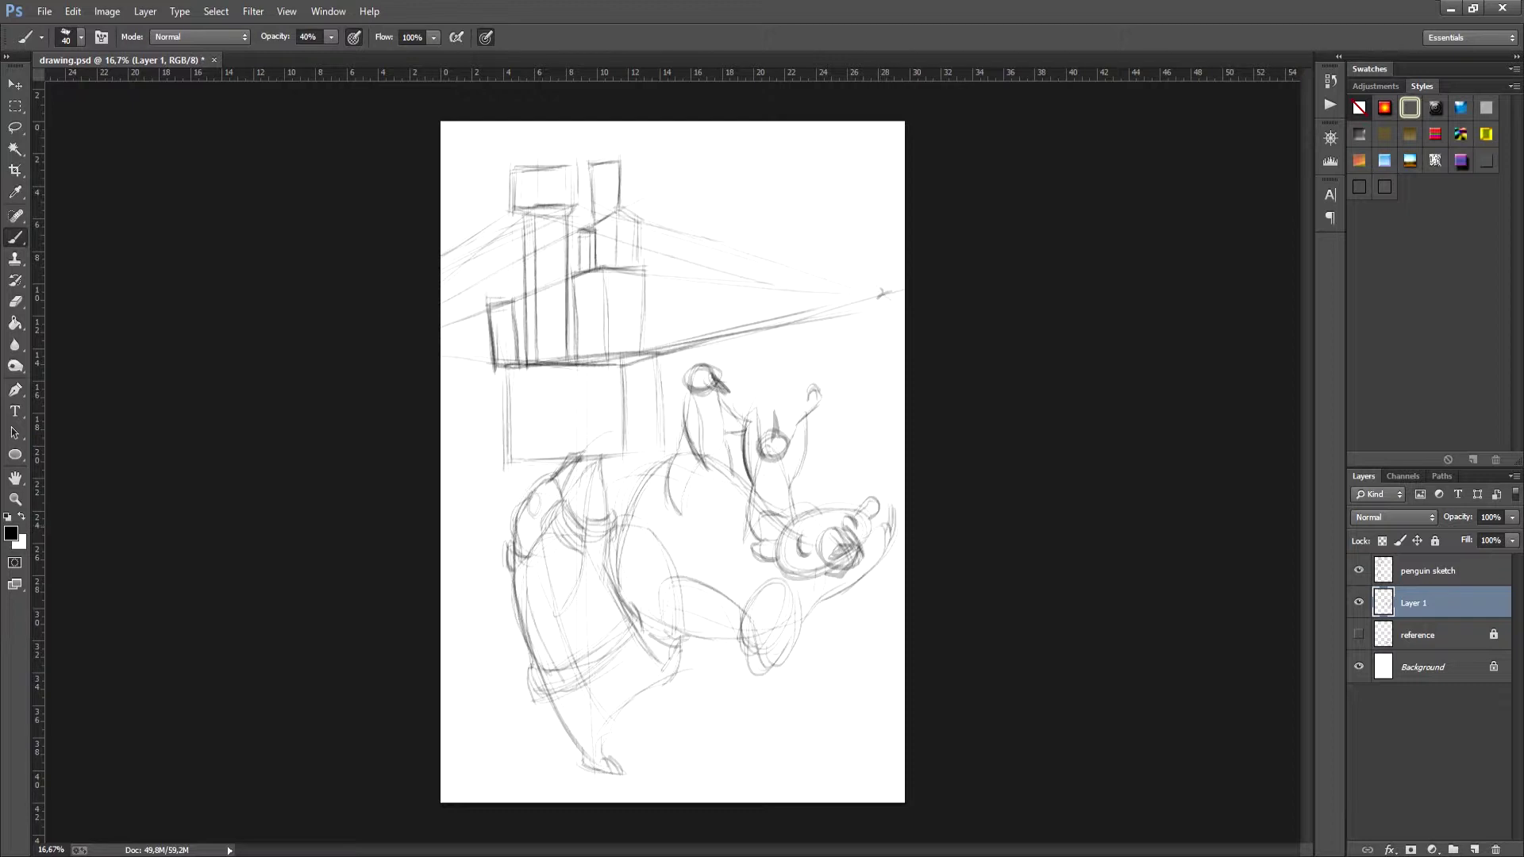
# Step: Move the bear sketch slightly down and draw a small tail on its rump
pyautogui.press('v')
pyautogui.moveTo(715, 492)
pyautogui.mouseDown()
pyautogui.moveTo(707, 508)
pyautogui.moveTo(767, 548)
pyautogui.mouseUp()
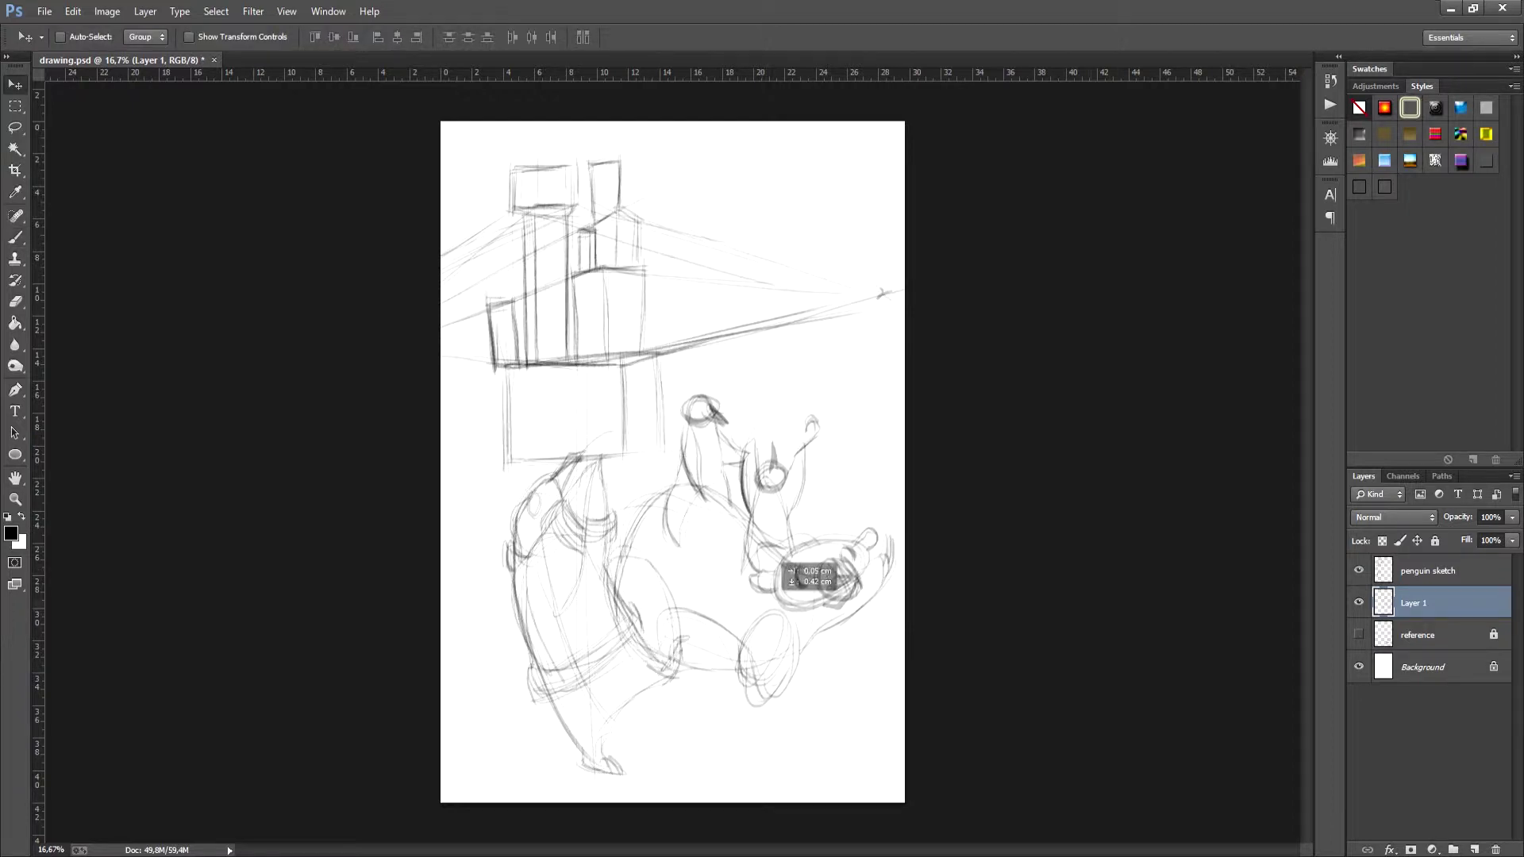
pyautogui.press('b')
pyautogui.moveTo(652, 476); pyautogui.dragTo(639, 508)
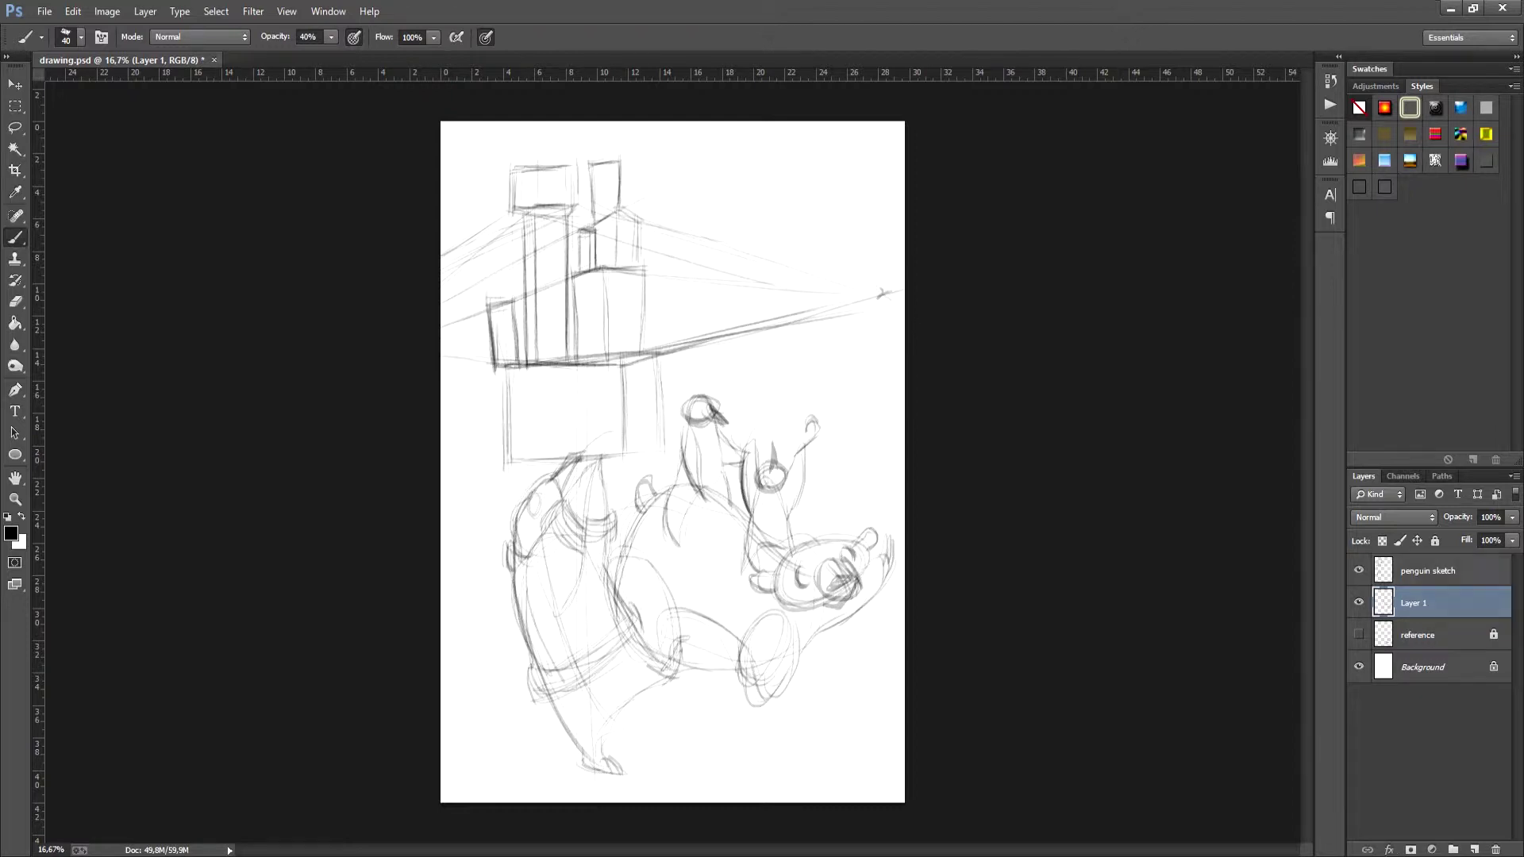
# Step: Rename the bear's layer "polar bear sketch"
pyautogui.doubleClick(1414, 604)
pyautogui.write('polar bear sketch')
pyautogui.press('Return')
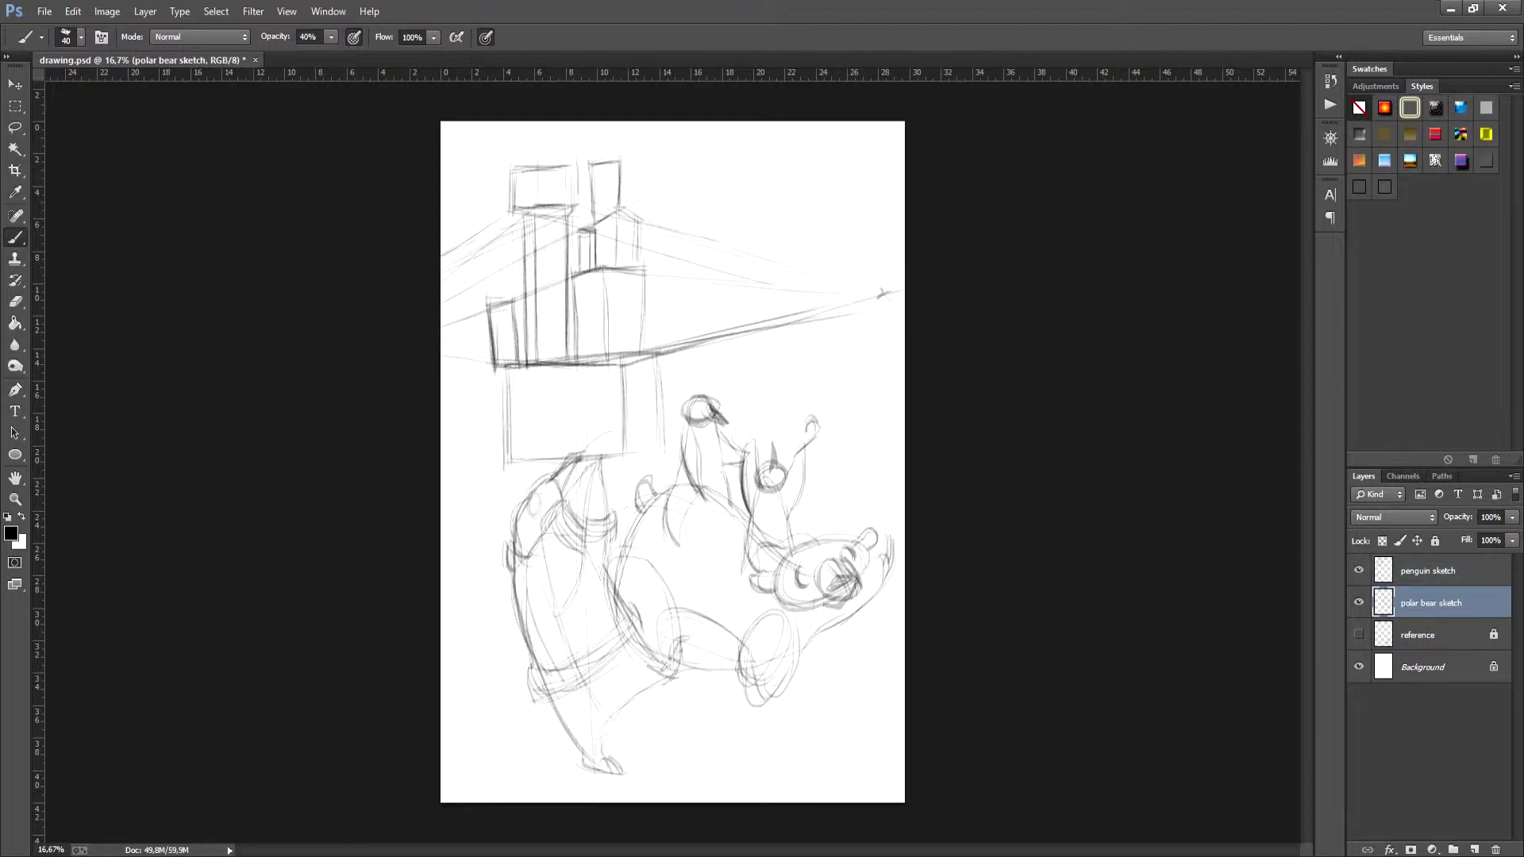
# Step: On the penguin sketch layer, draw round baubles on the ground and among the stacked gifts, plus candy-cane shapes
pyautogui.click(1428, 570)
pyautogui.moveTo(689, 753); pyautogui.dragTo(648, 783)
pyautogui.moveTo(543, 765); pyautogui.dragTo(540, 775)
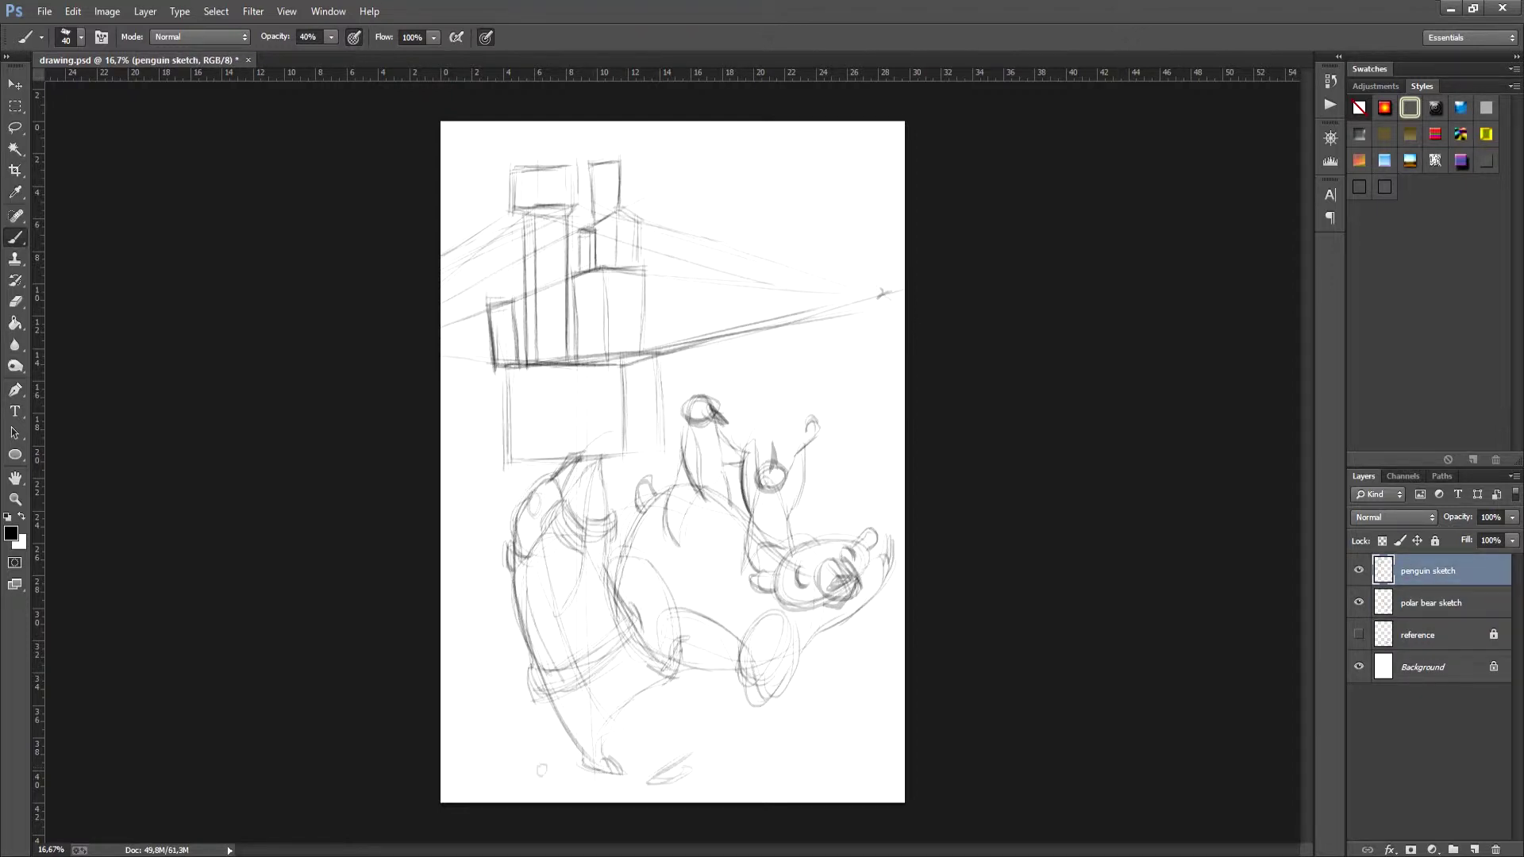
pyautogui.moveTo(587, 329)
pyautogui.mouseDown()
pyautogui.moveTo(573, 353)
pyautogui.moveTo(595, 337)
pyautogui.moveTo(601, 358)
pyautogui.moveTo(612, 343)
pyautogui.moveTo(474, 374)
pyautogui.moveTo(520, 365)
pyautogui.moveTo(478, 387)
pyautogui.moveTo(496, 373)
pyautogui.mouseUp()
pyautogui.moveTo(583, 266)
pyautogui.mouseDown()
pyautogui.moveTo(635, 248)
pyautogui.moveTo(623, 236)
pyautogui.moveTo(627, 260)
pyautogui.moveTo(643, 246)
pyautogui.mouseUp()
pyautogui.moveTo(536, 143); pyautogui.dragTo(530, 144)
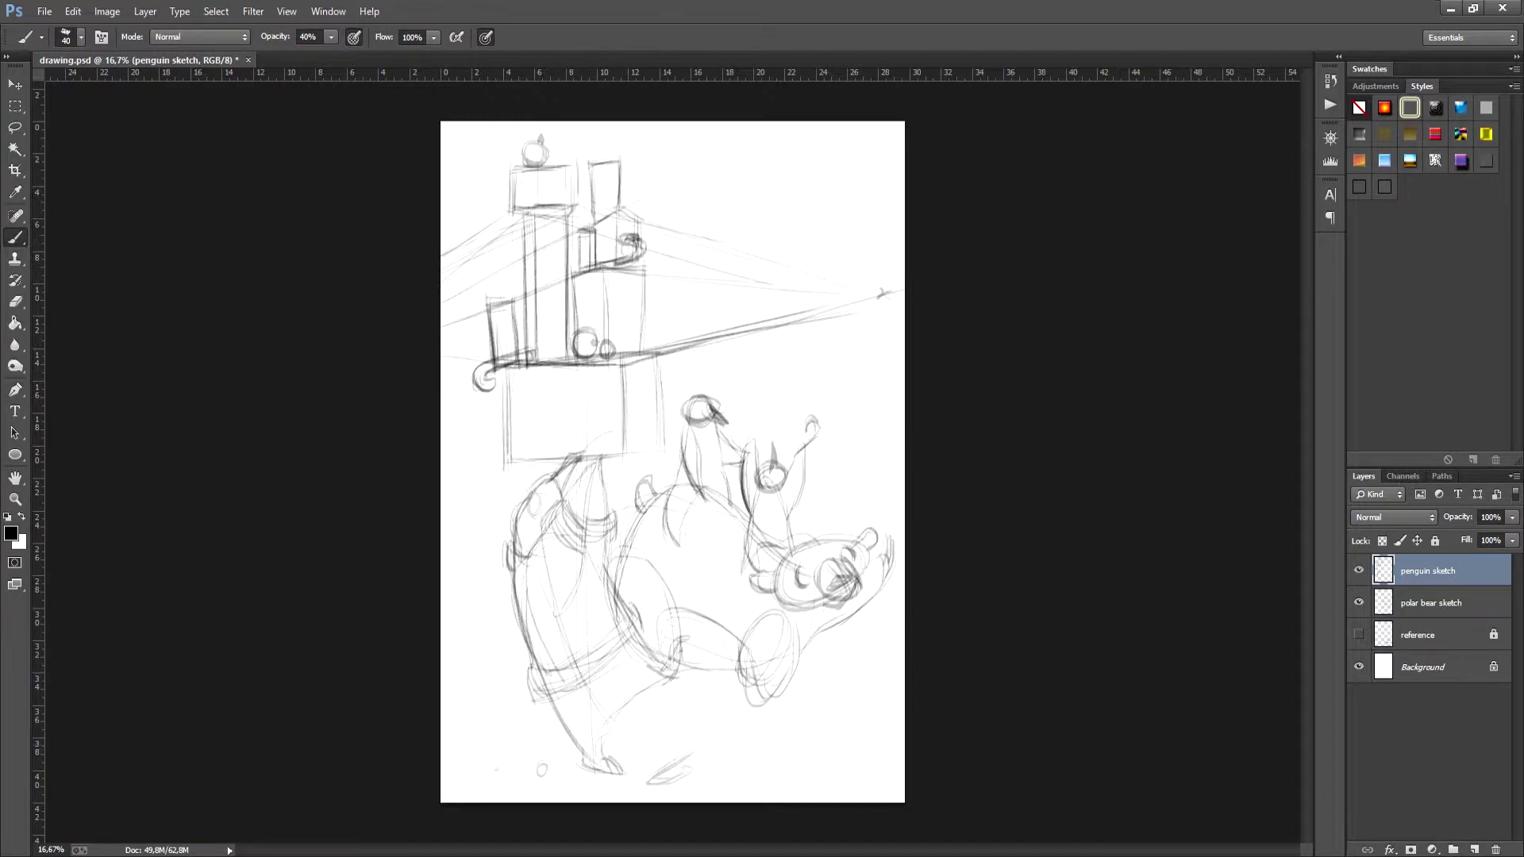
pyautogui.moveTo(512, 748); pyautogui.dragTo(504, 750)
pyautogui.moveTo(713, 738); pyautogui.dragTo(711, 741)
# Step: Sketch a vertical and a horizontal ribbon band around the wide bottom gift and strengthen its far edge
pyautogui.moveTo(557, 374)
pyautogui.mouseDown()
pyautogui.moveTo(556, 457)
pyautogui.moveTo(585, 457)
pyautogui.moveTo(556, 464)
pyautogui.mouseUp()
pyautogui.hotkey('ctrl', 'z')
pyautogui.moveTo(548, 367)
pyautogui.mouseDown()
pyautogui.moveTo(548, 455)
pyautogui.moveTo(579, 464)
pyautogui.mouseUp()
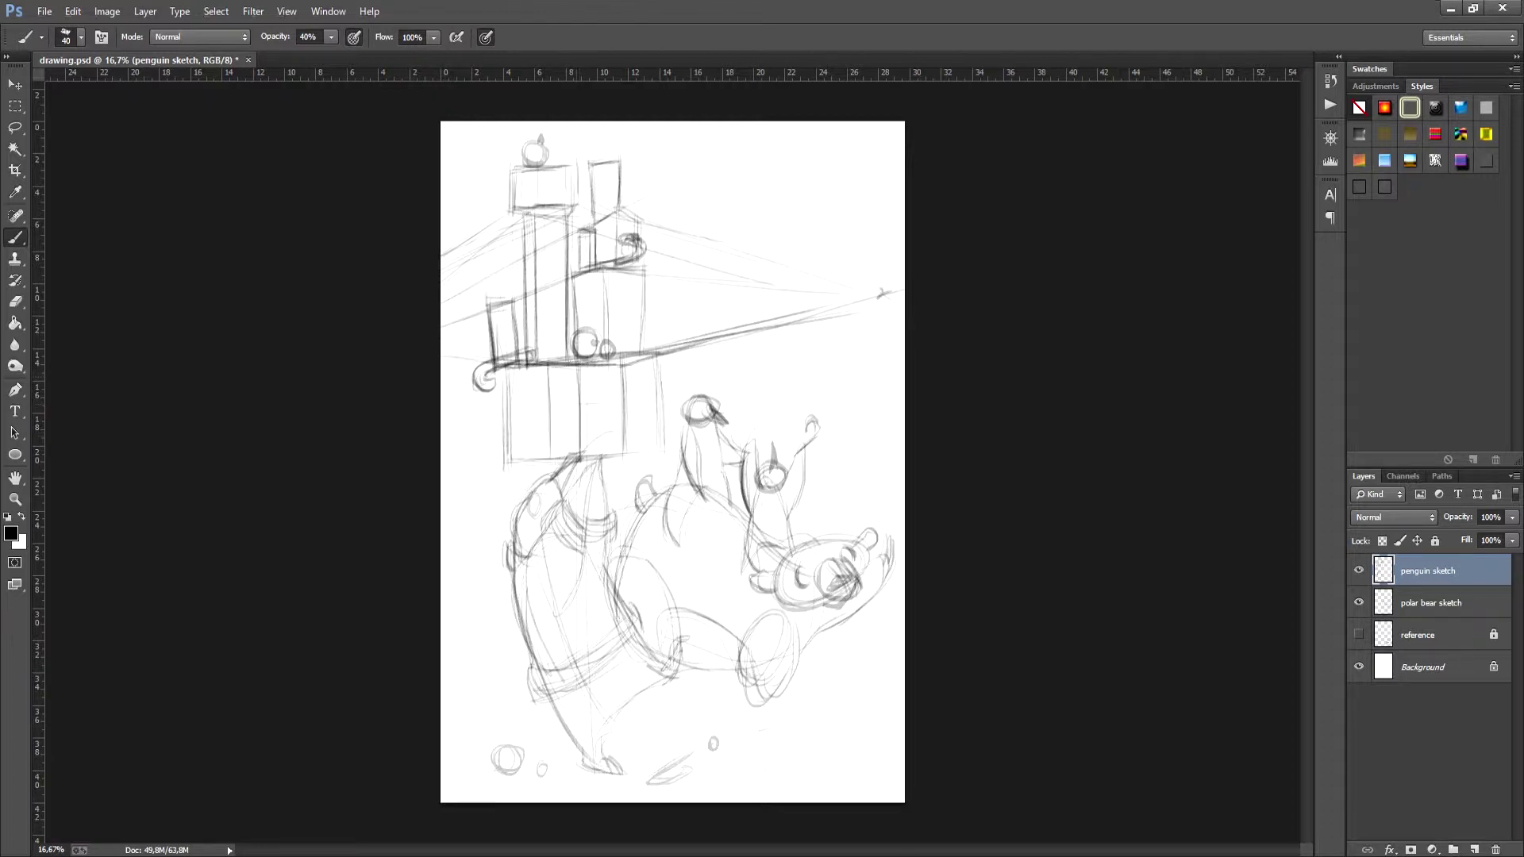
pyautogui.moveTo(574, 405); pyautogui.dragTo(652, 396)
pyautogui.moveTo(517, 405)
pyautogui.mouseDown()
pyautogui.moveTo(610, 424)
pyautogui.moveTo(662, 408)
pyautogui.mouseUp()
pyautogui.moveTo(658, 354); pyautogui.dragTo(658, 450)
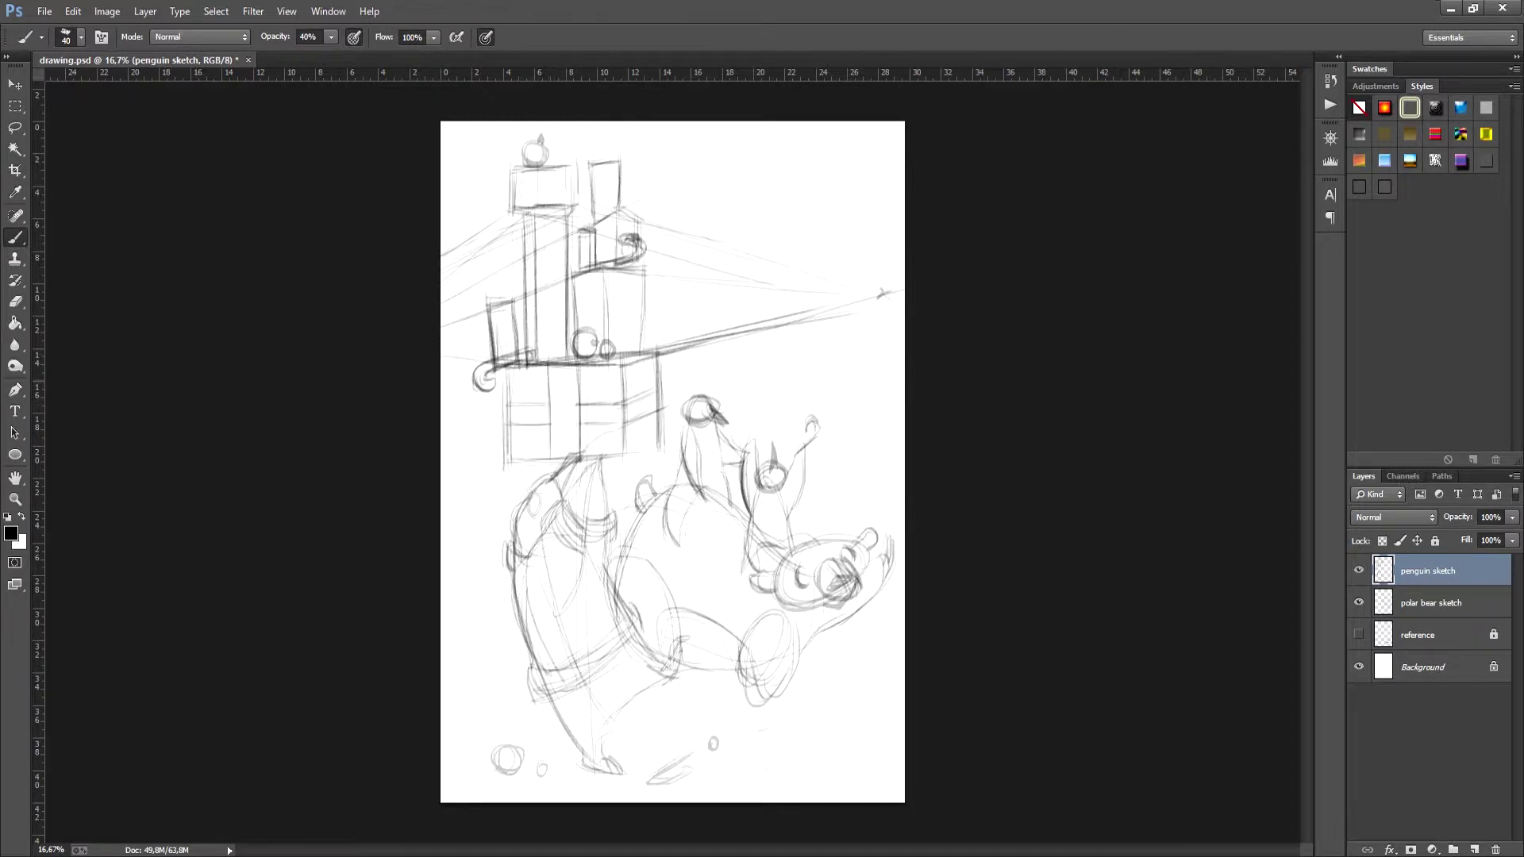
# Step: Decorate the upper gifts with dots, a bow, ribbons, stripes and stars
pyautogui.moveTo(628, 283); pyautogui.dragTo(641, 293)
pyautogui.moveTo(590, 142); pyautogui.dragTo(603, 162)
pyautogui.moveTo(609, 145); pyautogui.dragTo(605, 241)
pyautogui.moveTo(608, 179)
pyautogui.mouseDown()
pyautogui.moveTo(609, 252)
pyautogui.moveTo(536, 295)
pyautogui.mouseUp()
pyautogui.moveTo(546, 210); pyautogui.dragTo(554, 267)
pyautogui.moveTo(550, 286); pyautogui.dragTo(555, 369)
pyautogui.moveTo(520, 193); pyautogui.dragTo(569, 168)
pyautogui.moveTo(551, 205); pyautogui.dragTo(566, 195)
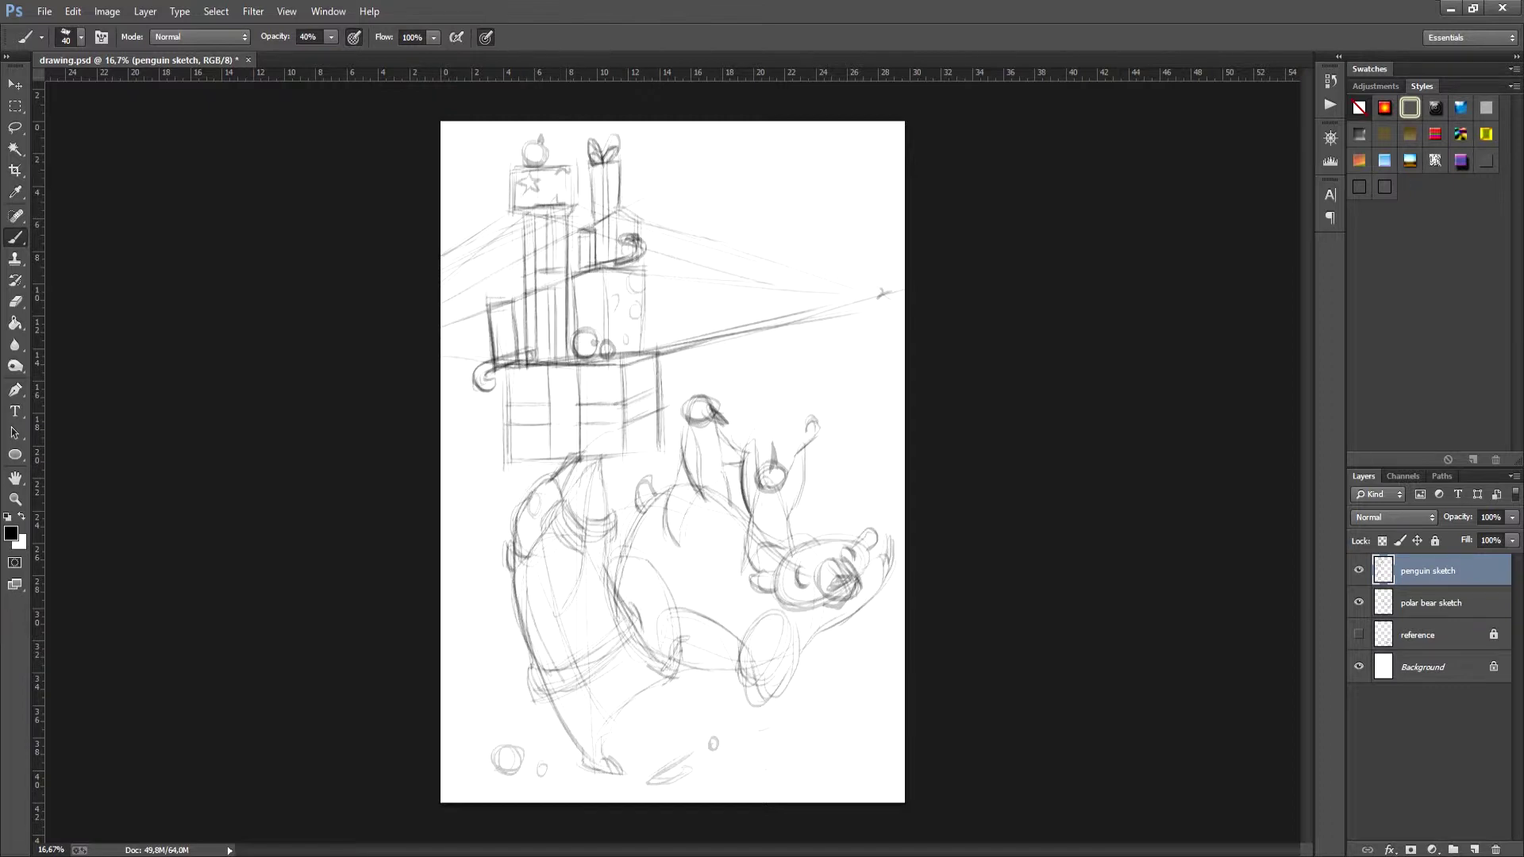
# Step: Sketch a bow on the leftmost small gift, redoing the first attempt, and touch up the bauble below it
pyautogui.moveTo(492, 300); pyautogui.dragTo(501, 275)
pyautogui.hotkey('ctrl', 'z')
pyautogui.moveTo(480, 378); pyautogui.dragTo(489, 389)
# Step: Add a new top layer, lower the opacity of the penguin and polar bear sketch layers, and make the new layer active
pyautogui.hotkey('ctrl', 'shift', 'alt', 'n')
pyautogui.hotkey('alt', '[')
pyautogui.hotkey('alt', '[')
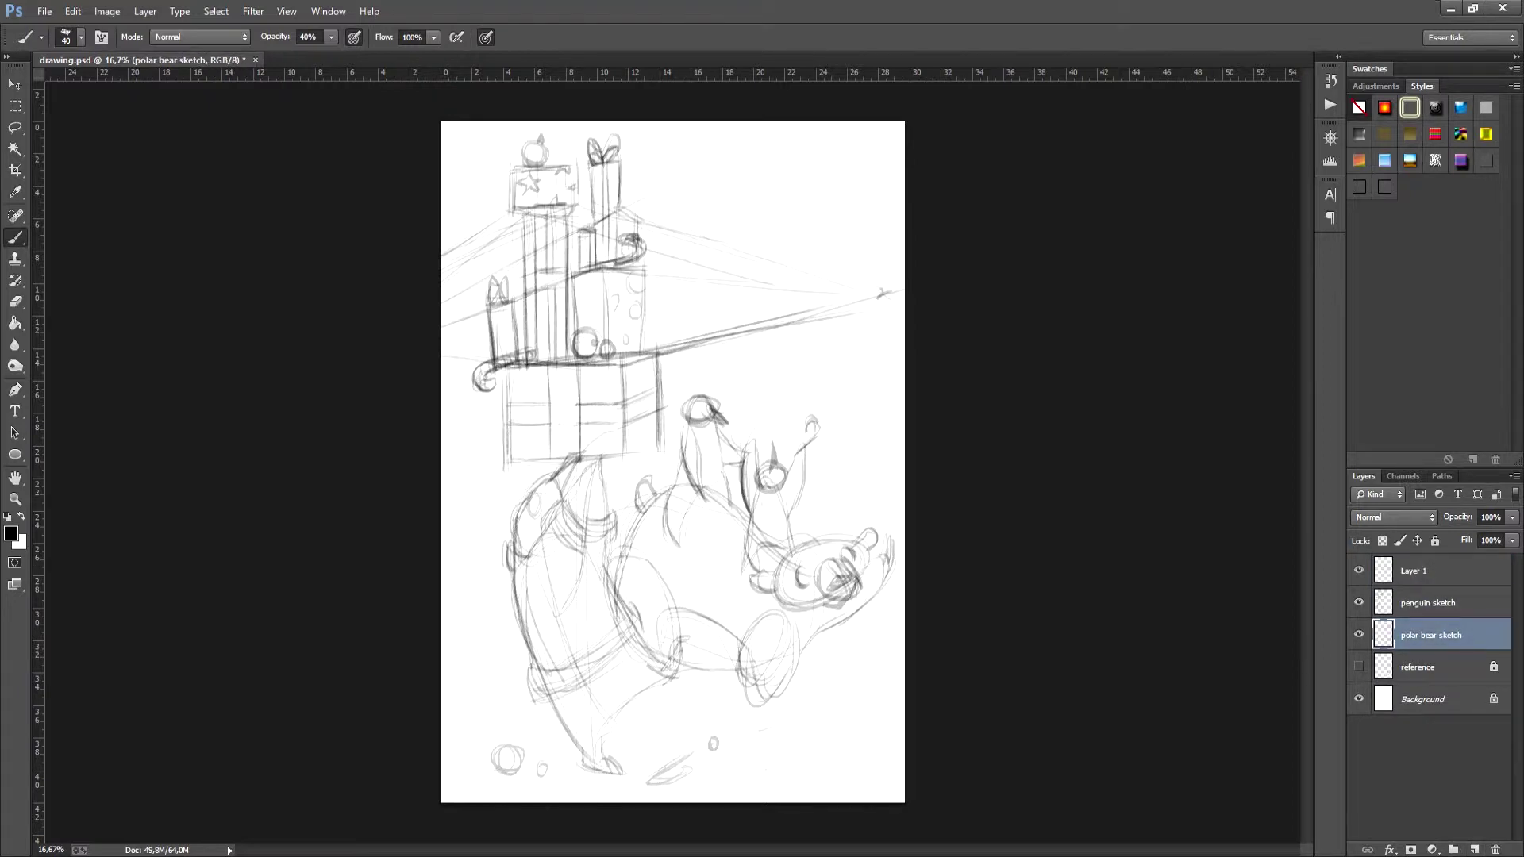
pyautogui.hotkey('alt', ']')
pyautogui.hotkey('alt', ']')
pyautogui.hotkey('alt', 'shift', '[')
pyautogui.hotkey('alt', 'shift', '[')
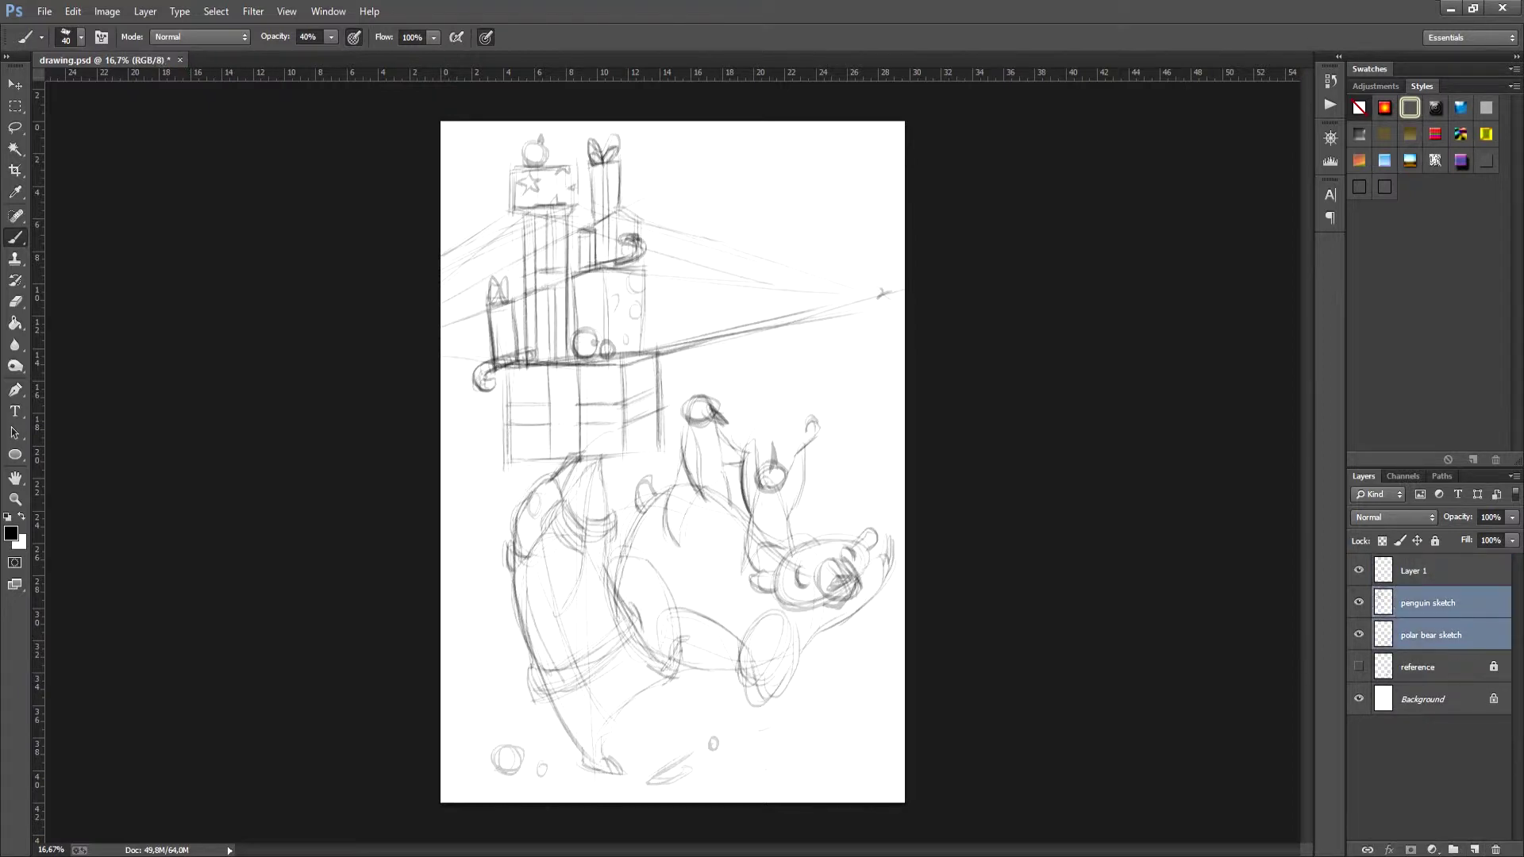
pyautogui.hotkey('alt', ']')
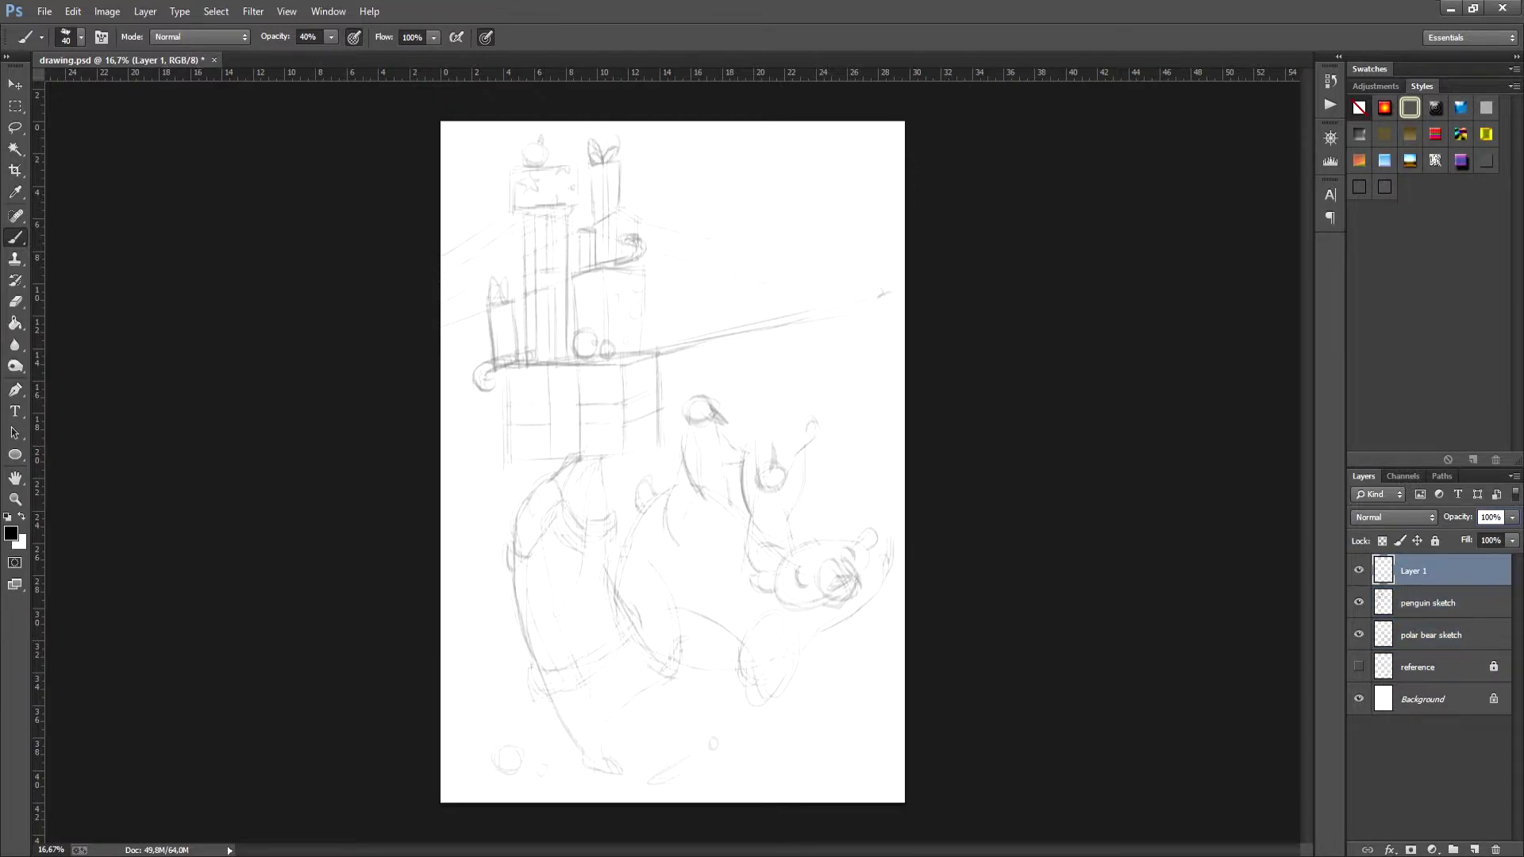
# Step: Ink the large penguin's head, eye and beak in clean lines on the new layer with a smaller brush of size 25
pyautogui.hotkey('ctrl', '+')
pyautogui.scroll(-2, 673, 460)
pyautogui.hscroll(-2, 673, 460)
pyautogui.press('[')
pyautogui.moveTo(637, 412)
pyautogui.mouseDown()
pyautogui.moveTo(636, 361)
pyautogui.moveTo(690, 307)
pyautogui.mouseUp()
pyautogui.moveTo(643, 359)
pyautogui.mouseDown()
pyautogui.moveTo(637, 415)
pyautogui.moveTo(675, 325)
pyautogui.moveTo(674, 349)
pyautogui.moveTo(737, 274)
pyautogui.moveTo(711, 331)
pyautogui.mouseUp()
pyautogui.hotkey('ctrl', 'z')
pyautogui.press('[')
pyautogui.hotkey('ctrl', 'z')
pyautogui.moveTo(738, 278)
pyautogui.mouseDown()
pyautogui.moveTo(690, 351)
pyautogui.moveTo(683, 330)
pyautogui.moveTo(698, 332)
pyautogui.mouseUp()
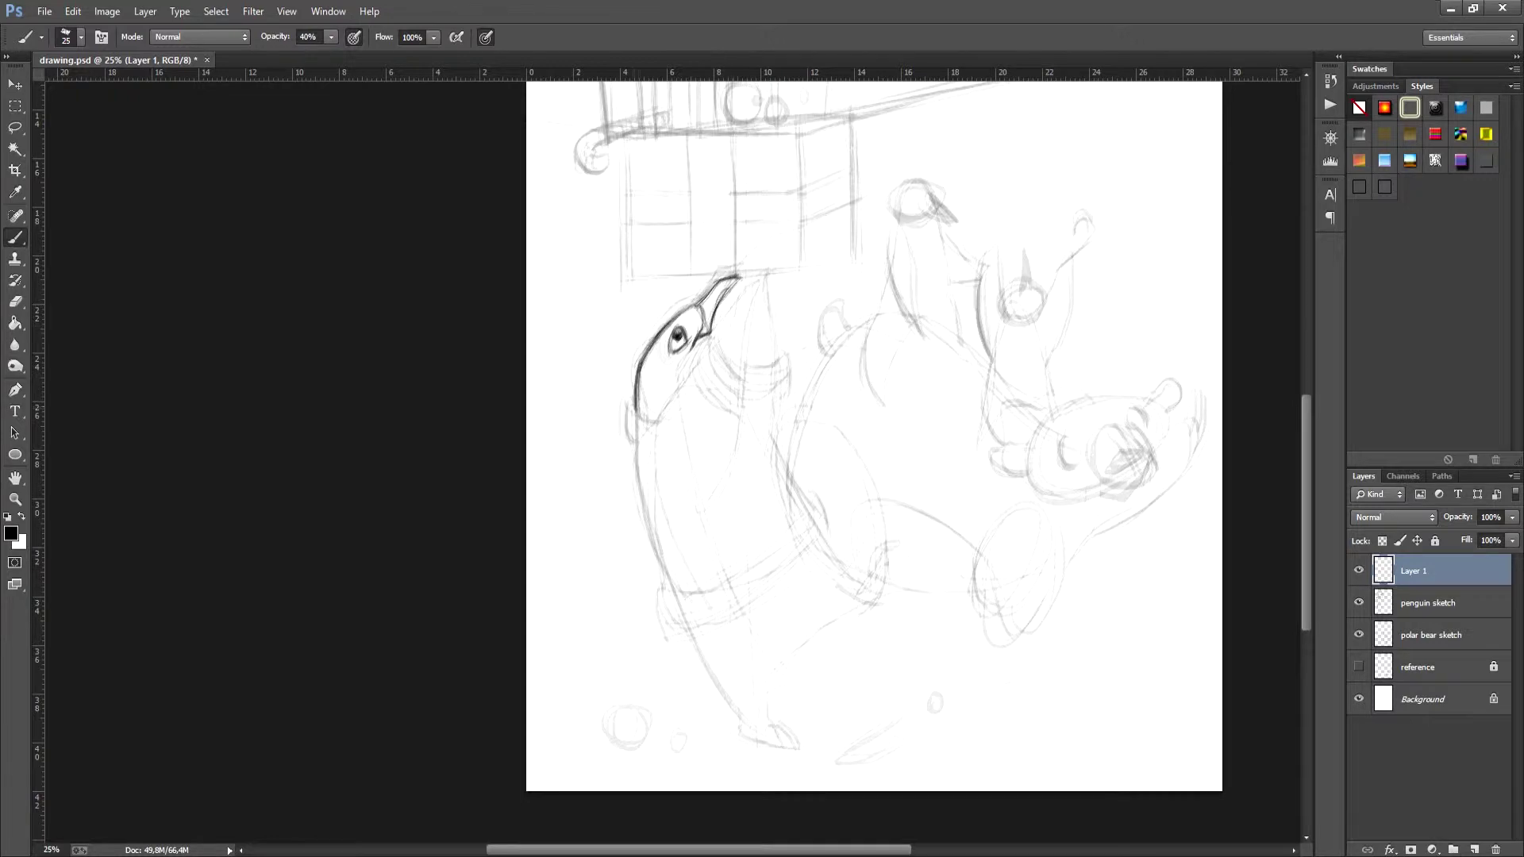
# Step: Ink the large penguin's back and belly contours and the sweater's folded hem, redoing the belly line
pyautogui.moveTo(635, 401); pyautogui.dragTo(631, 446)
pyautogui.moveTo(658, 584)
pyautogui.mouseDown()
pyautogui.moveTo(696, 643)
pyautogui.moveTo(828, 546)
pyautogui.mouseUp()
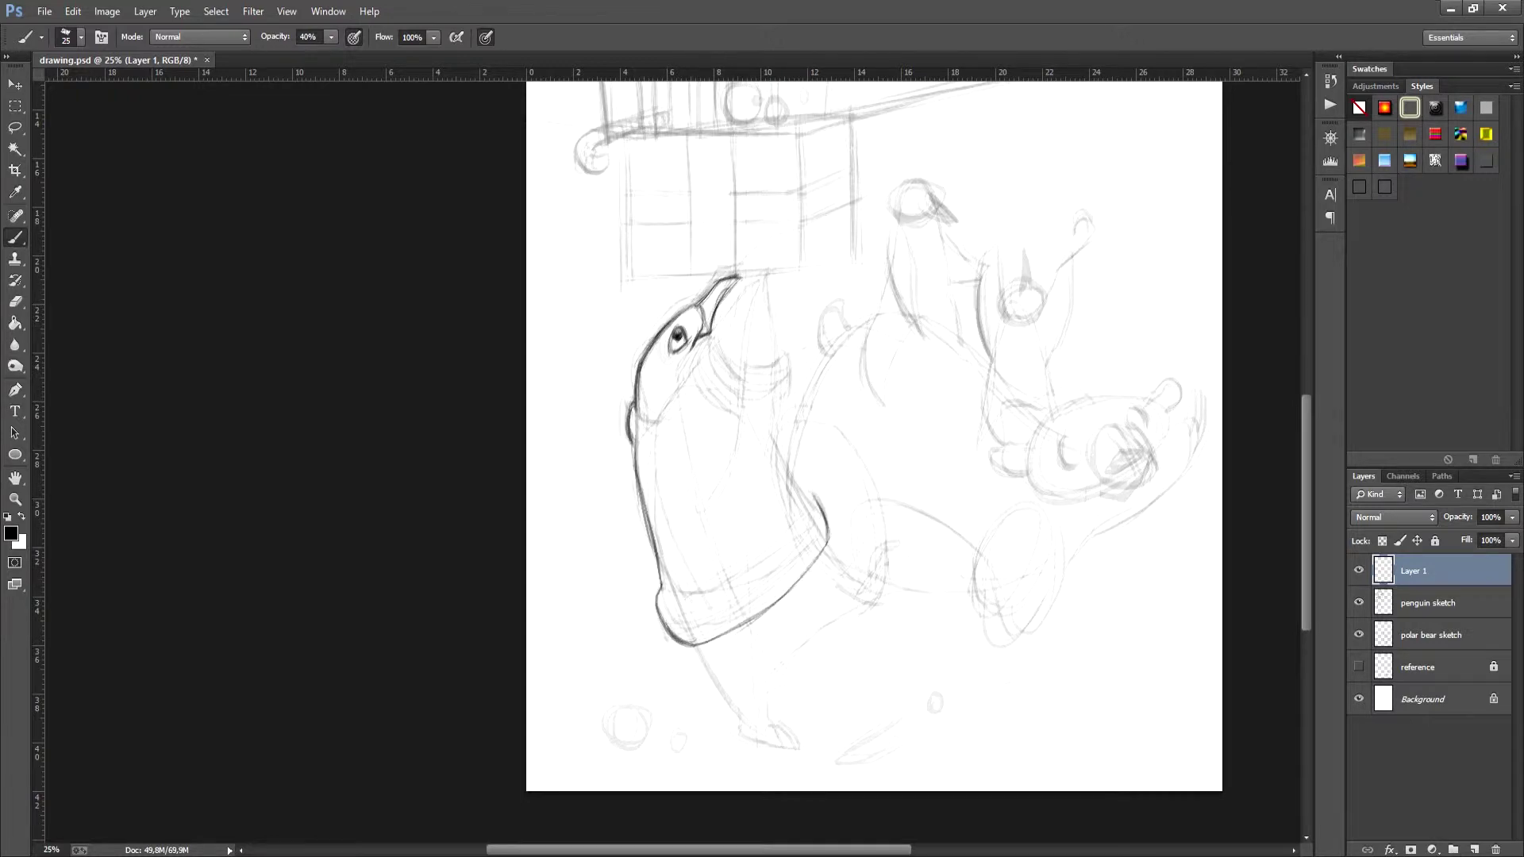
pyautogui.moveTo(774, 439); pyautogui.dragTo(826, 525)
pyautogui.hotkey('ctrl', 'z')
pyautogui.moveTo(775, 441); pyautogui.dragTo(817, 512)
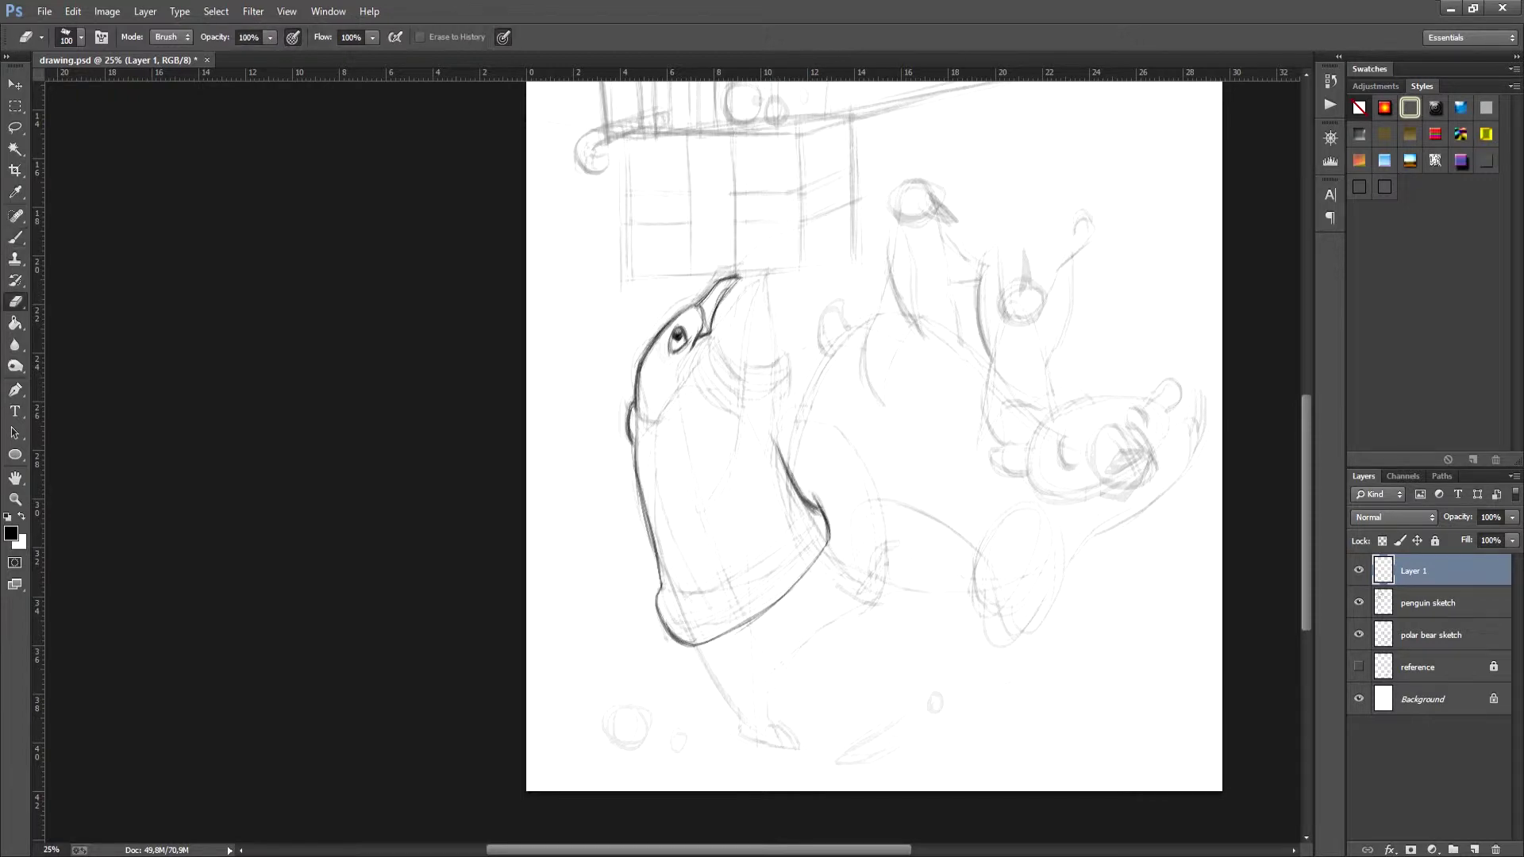
pyautogui.moveTo(661, 592)
pyautogui.mouseDown()
pyautogui.moveTo(726, 593)
pyautogui.moveTo(796, 560)
pyautogui.mouseUp()
pyautogui.moveTo(815, 509); pyautogui.dragTo(766, 586)
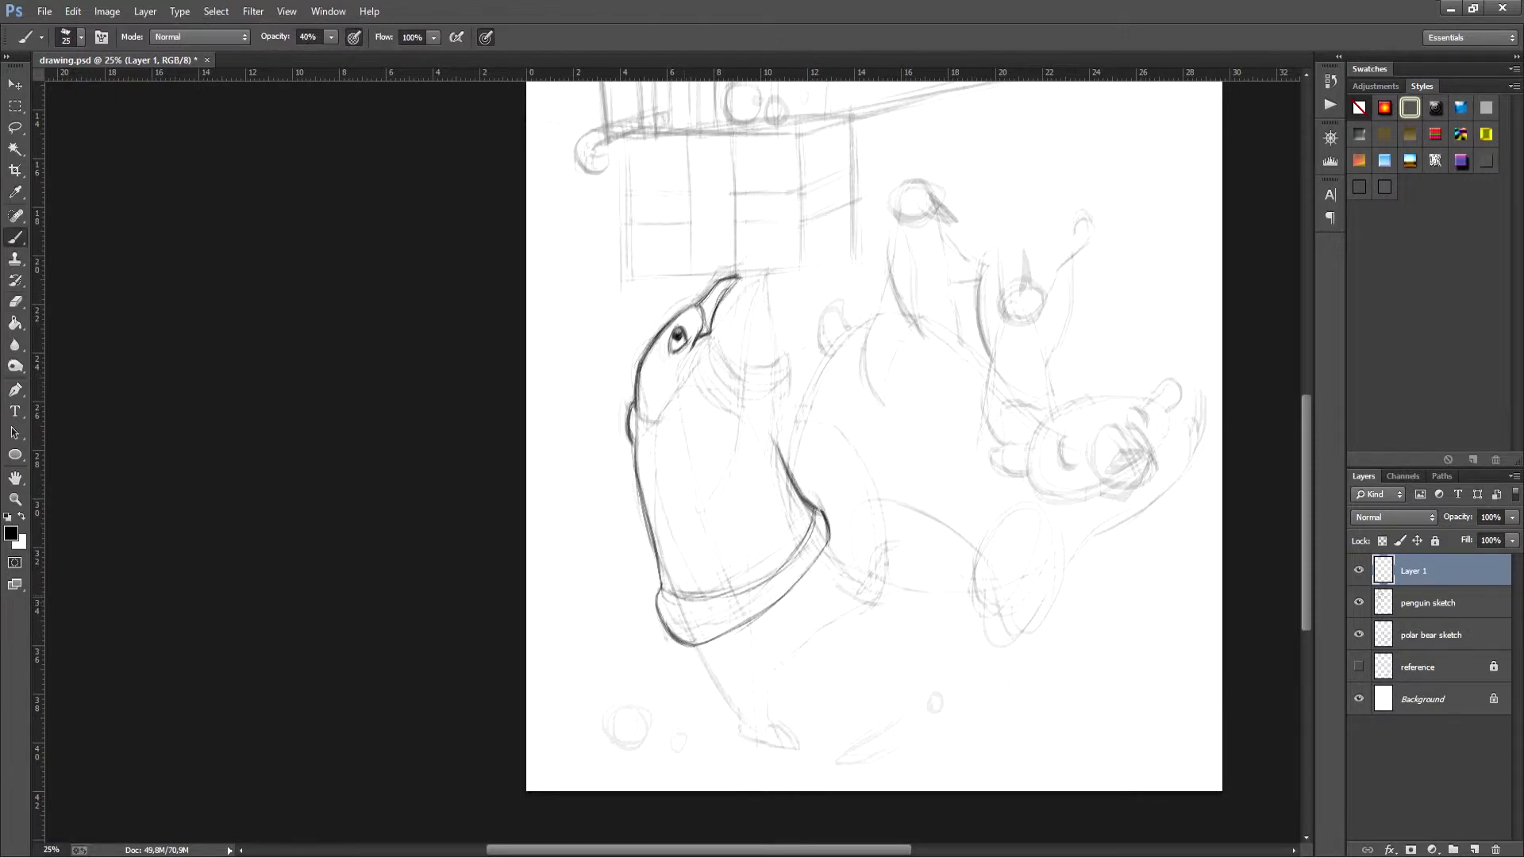
# Step: Ink the vertical ribbing along the folded hem of the large penguin's sweater
pyautogui.moveTo(674, 597); pyautogui.dragTo(681, 642)
pyautogui.moveTo(694, 597)
pyautogui.mouseDown()
pyautogui.moveTo(702, 639)
pyautogui.moveTo(721, 633)
pyautogui.mouseUp()
pyautogui.moveTo(733, 596)
pyautogui.mouseDown()
pyautogui.moveTo(741, 625)
pyautogui.moveTo(758, 613)
pyautogui.mouseUp()
pyautogui.moveTo(767, 579); pyautogui.dragTo(773, 599)
pyautogui.moveTo(778, 567)
pyautogui.mouseDown()
pyautogui.moveTo(784, 592)
pyautogui.moveTo(798, 577)
pyautogui.mouseUp()
pyautogui.moveTo(800, 545); pyautogui.dragTo(810, 563)
pyautogui.moveTo(813, 523)
pyautogui.mouseDown()
pyautogui.moveTo(822, 552)
pyautogui.moveTo(828, 533)
pyautogui.mouseUp()
pyautogui.moveTo(660, 608); pyautogui.dragTo(729, 587)
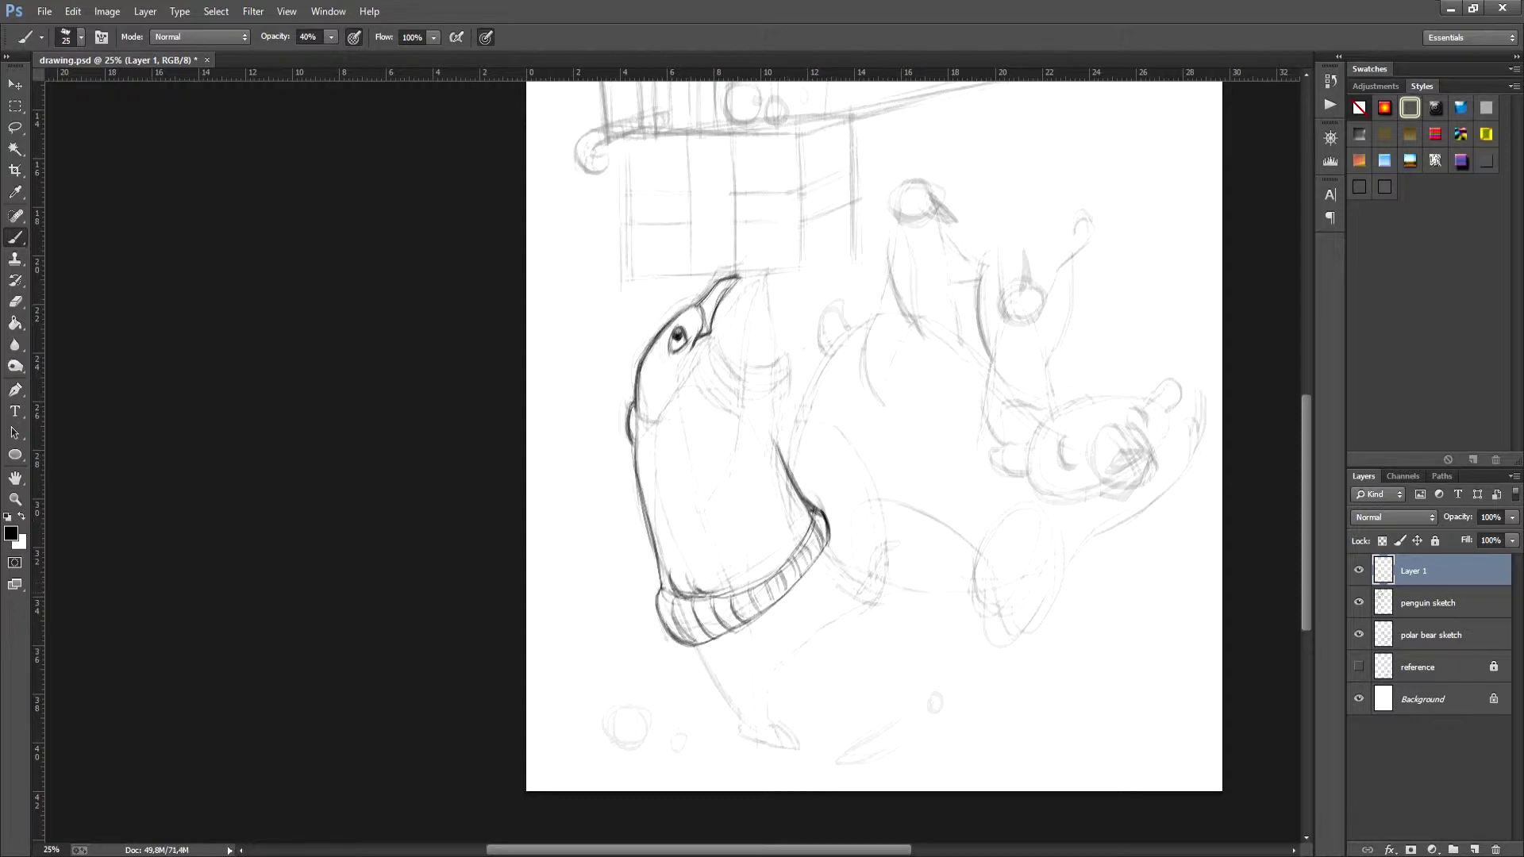
# Step: Ink the large penguin's near sleeve and cuff and its two raised wing tips, redoing one cuff stroke
pyautogui.moveTo(659, 446)
pyautogui.mouseDown()
pyautogui.moveTo(714, 335)
pyautogui.moveTo(750, 373)
pyautogui.moveTo(742, 419)
pyautogui.mouseUp()
pyautogui.moveTo(711, 355); pyautogui.dragTo(742, 387)
pyautogui.moveTo(705, 370); pyautogui.dragTo(728, 408)
pyautogui.hotkey('ctrl', 'z')
pyautogui.moveTo(700, 369); pyautogui.dragTo(726, 398)
pyautogui.moveTo(681, 375)
pyautogui.mouseDown()
pyautogui.moveTo(712, 422)
pyautogui.moveTo(699, 519)
pyautogui.mouseUp()
pyautogui.moveTo(712, 336); pyautogui.dragTo(754, 279)
pyautogui.moveTo(757, 286)
pyautogui.mouseDown()
pyautogui.moveTo(743, 361)
pyautogui.moveTo(755, 280)
pyautogui.mouseUp()
pyautogui.moveTo(758, 279); pyautogui.dragTo(746, 365)
pyautogui.moveTo(764, 270); pyautogui.dragTo(775, 365)
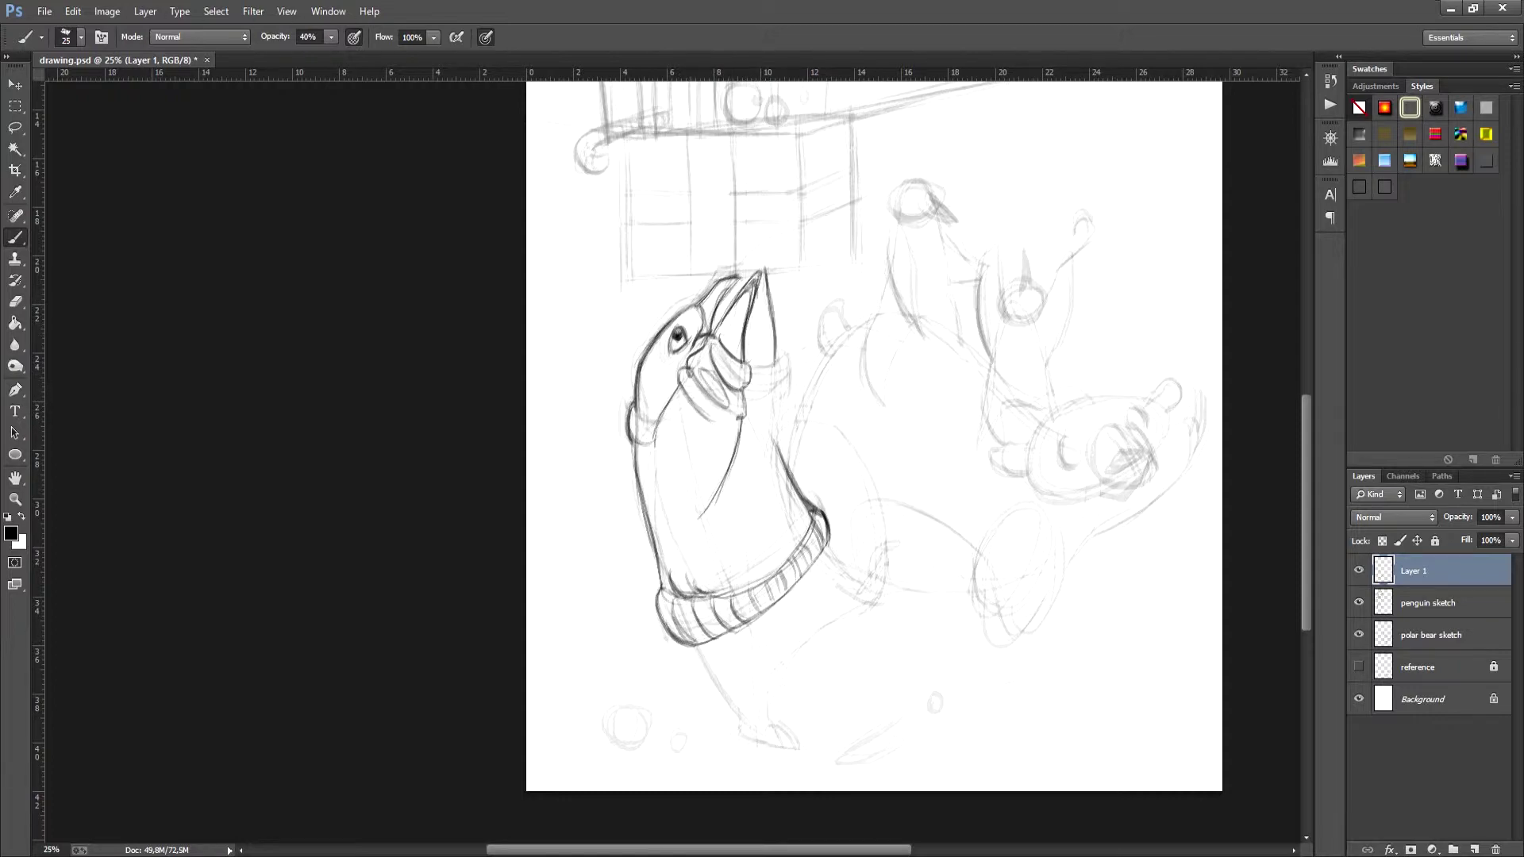
# Step: Ink the large penguin's far cuff and the sleeve edge below it, and clean up the lines around its eye
pyautogui.press('e')
pyautogui.press('b')
pyautogui.moveTo(786, 359); pyautogui.dragTo(771, 463)
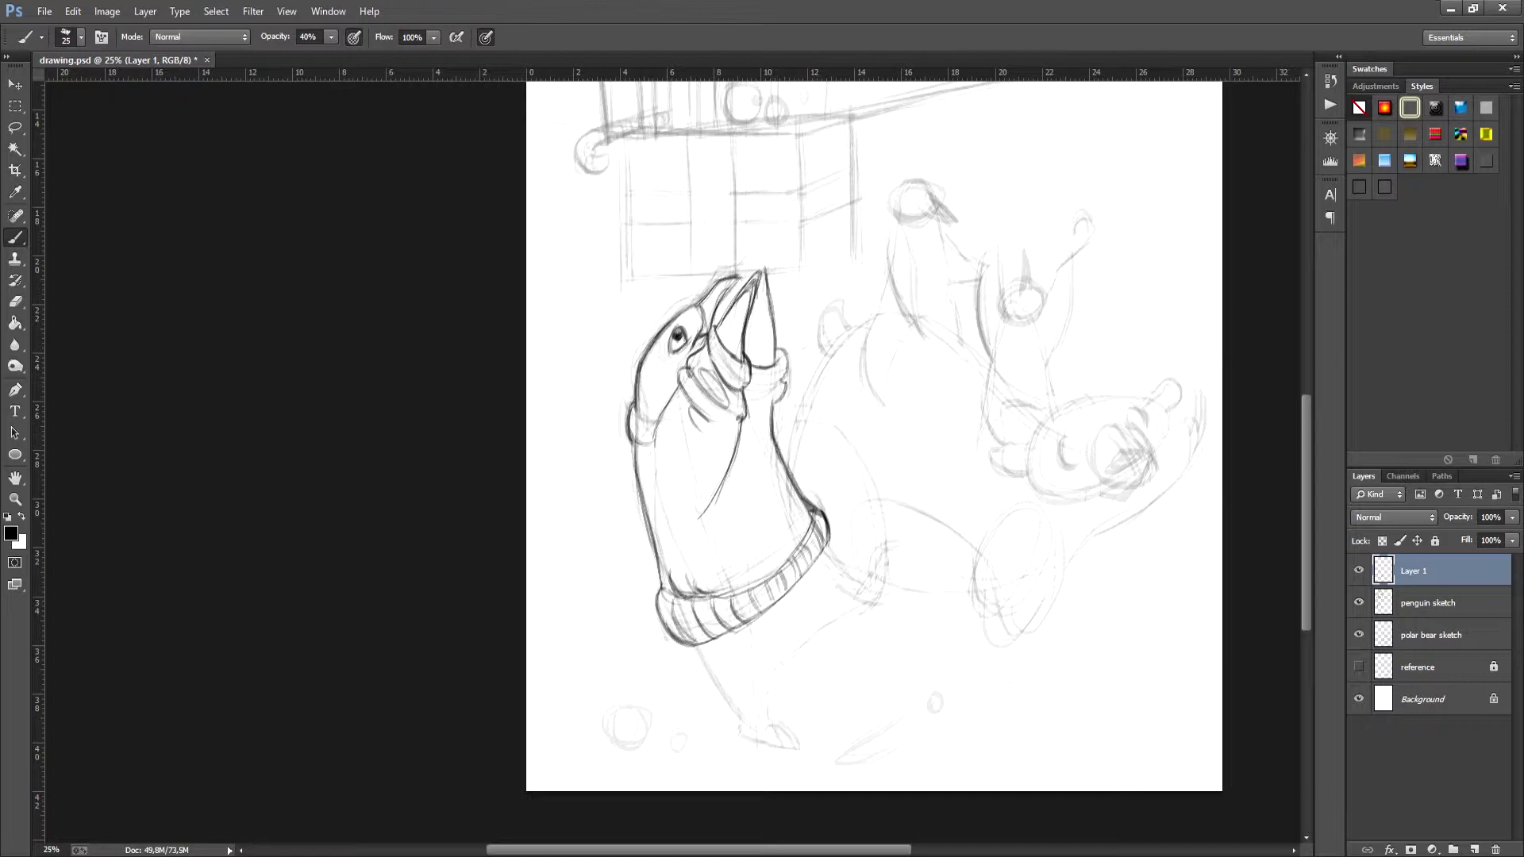
pyautogui.moveTo(779, 386); pyautogui.dragTo(650, 456)
pyautogui.moveTo(725, 474); pyautogui.dragTo(710, 530)
pyautogui.moveTo(873, 445); pyautogui.dragTo(852, 407)
pyautogui.press('e')
pyautogui.moveTo(661, 296); pyautogui.dragTo(677, 314)
pyautogui.press('b')
pyautogui.press('e')
pyautogui.press('b')
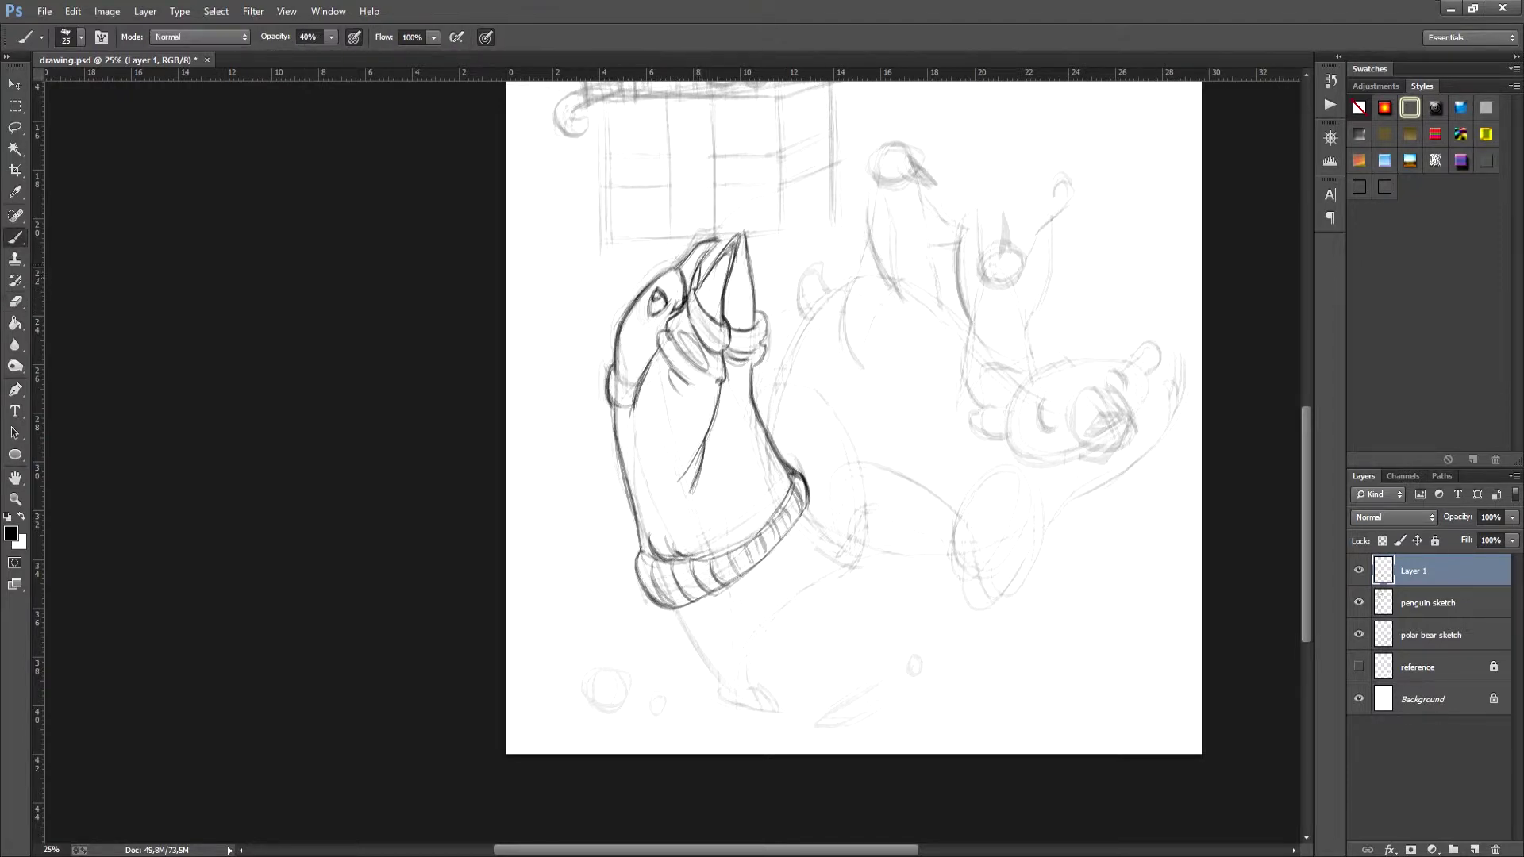
# Step: Ink the large penguin's two legs below the sweater hem
pyautogui.moveTo(674, 613); pyautogui.dragTo(716, 679)
pyautogui.moveTo(781, 608)
pyautogui.mouseDown()
pyautogui.moveTo(747, 688)
pyautogui.moveTo(826, 571)
pyautogui.mouseUp()
pyautogui.moveTo(807, 507)
pyautogui.mouseDown()
pyautogui.moveTo(853, 552)
pyautogui.moveTo(819, 581)
pyautogui.mouseUp()
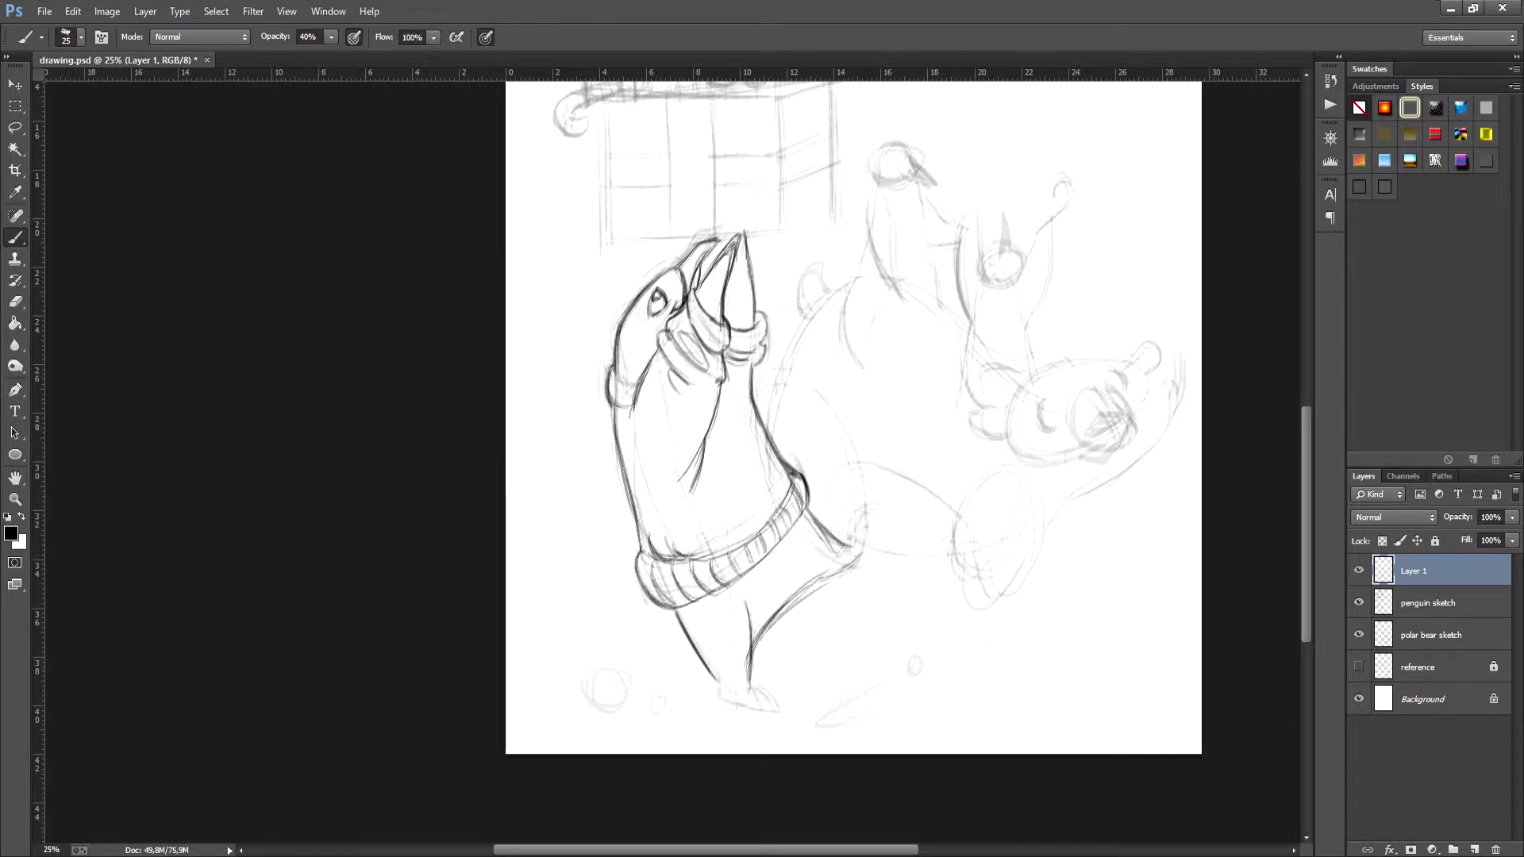
# Step: Draw the tree motif and knit stripes on the large penguin's sweater
pyautogui.moveTo(730, 411); pyautogui.dragTo(721, 497)
pyautogui.moveTo(742, 440)
pyautogui.mouseDown()
pyautogui.moveTo(774, 489)
pyautogui.moveTo(737, 476)
pyautogui.mouseUp()
pyautogui.moveTo(755, 459); pyautogui.dragTo(767, 493)
pyautogui.moveTo(739, 499); pyautogui.dragTo(737, 507)
pyautogui.moveTo(710, 365)
pyautogui.mouseDown()
pyautogui.moveTo(640, 438)
pyautogui.moveTo(632, 492)
pyautogui.moveTo(656, 504)
pyautogui.moveTo(650, 527)
pyautogui.mouseUp()
pyautogui.moveTo(722, 395); pyautogui.dragTo(750, 396)
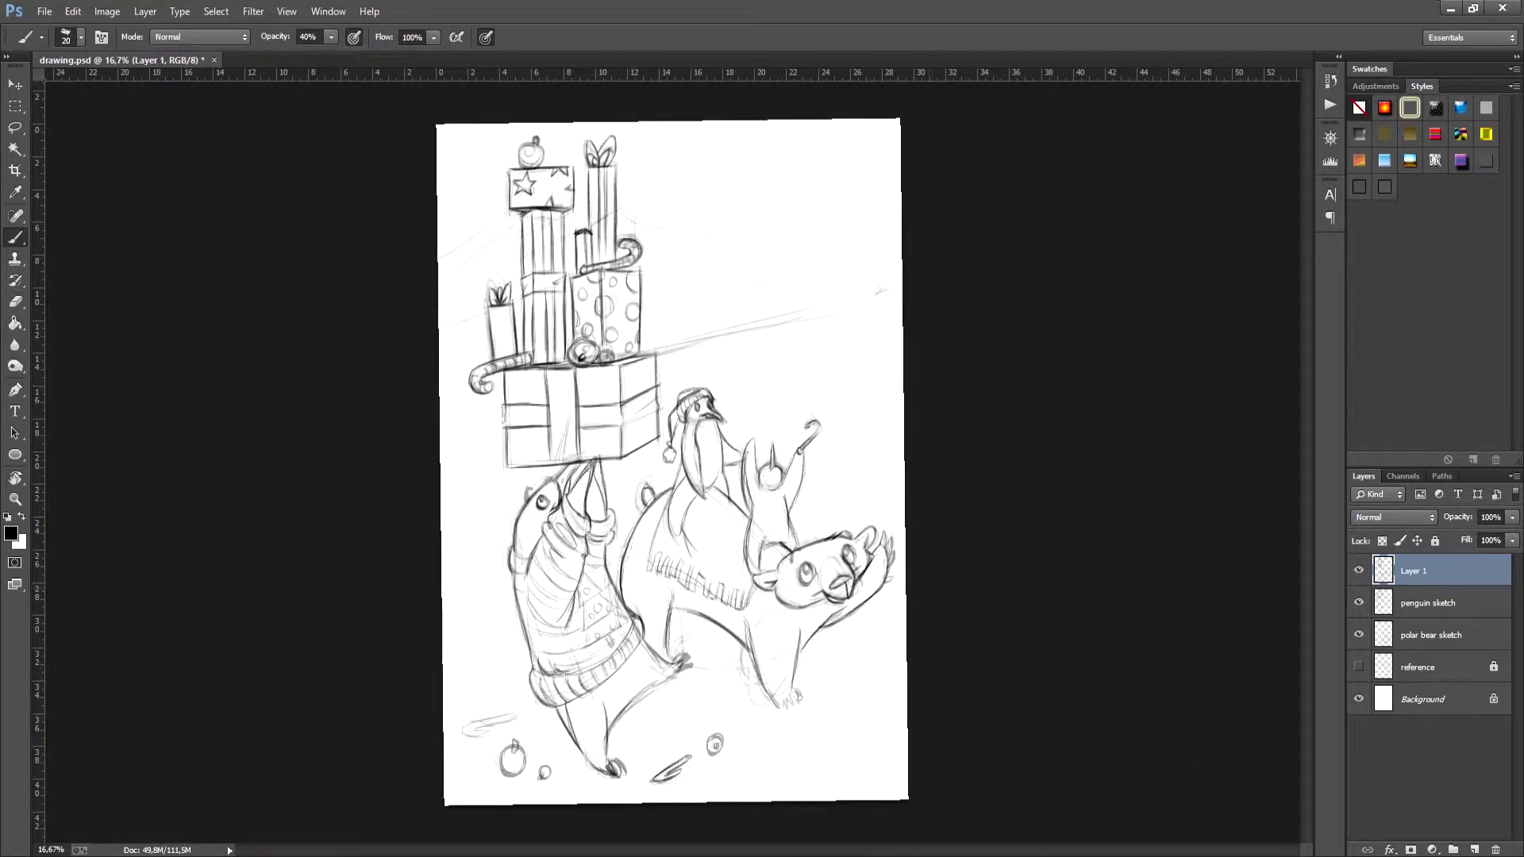
# Step: Redraw the fingers of the polar bear's raised paw and add a border line to the fringed blanket on its back
pyautogui.press('e')
pyautogui.moveTo(887, 531)
pyautogui.mouseDown()
pyautogui.moveTo(889, 584)
pyautogui.moveTo(892, 534)
pyautogui.mouseUp()
pyautogui.press('b')
pyautogui.moveTo(883, 567); pyautogui.dragTo(894, 547)
pyautogui.moveTo(692, 611)
pyautogui.mouseDown()
pyautogui.moveTo(679, 655)
pyautogui.moveTo(692, 665)
pyautogui.mouseUp()
pyautogui.moveTo(1359, 603); pyautogui.dragTo(1359, 634)
pyautogui.scroll(1, 762, 826)
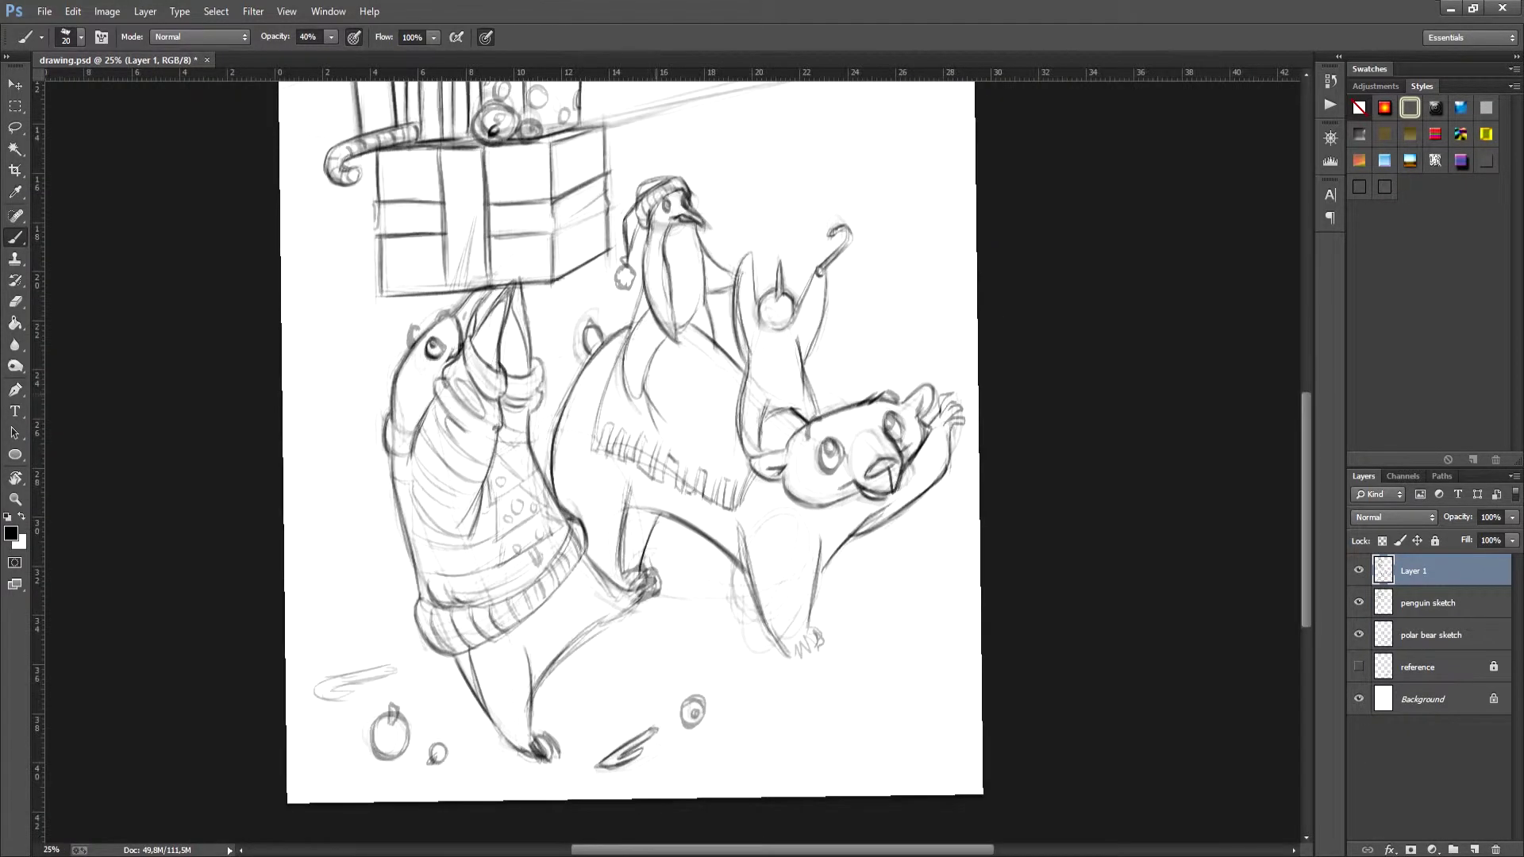
pyautogui.moveTo(635, 429); pyautogui.dragTo(718, 468)
pyautogui.scroll(-1, 762, 825)
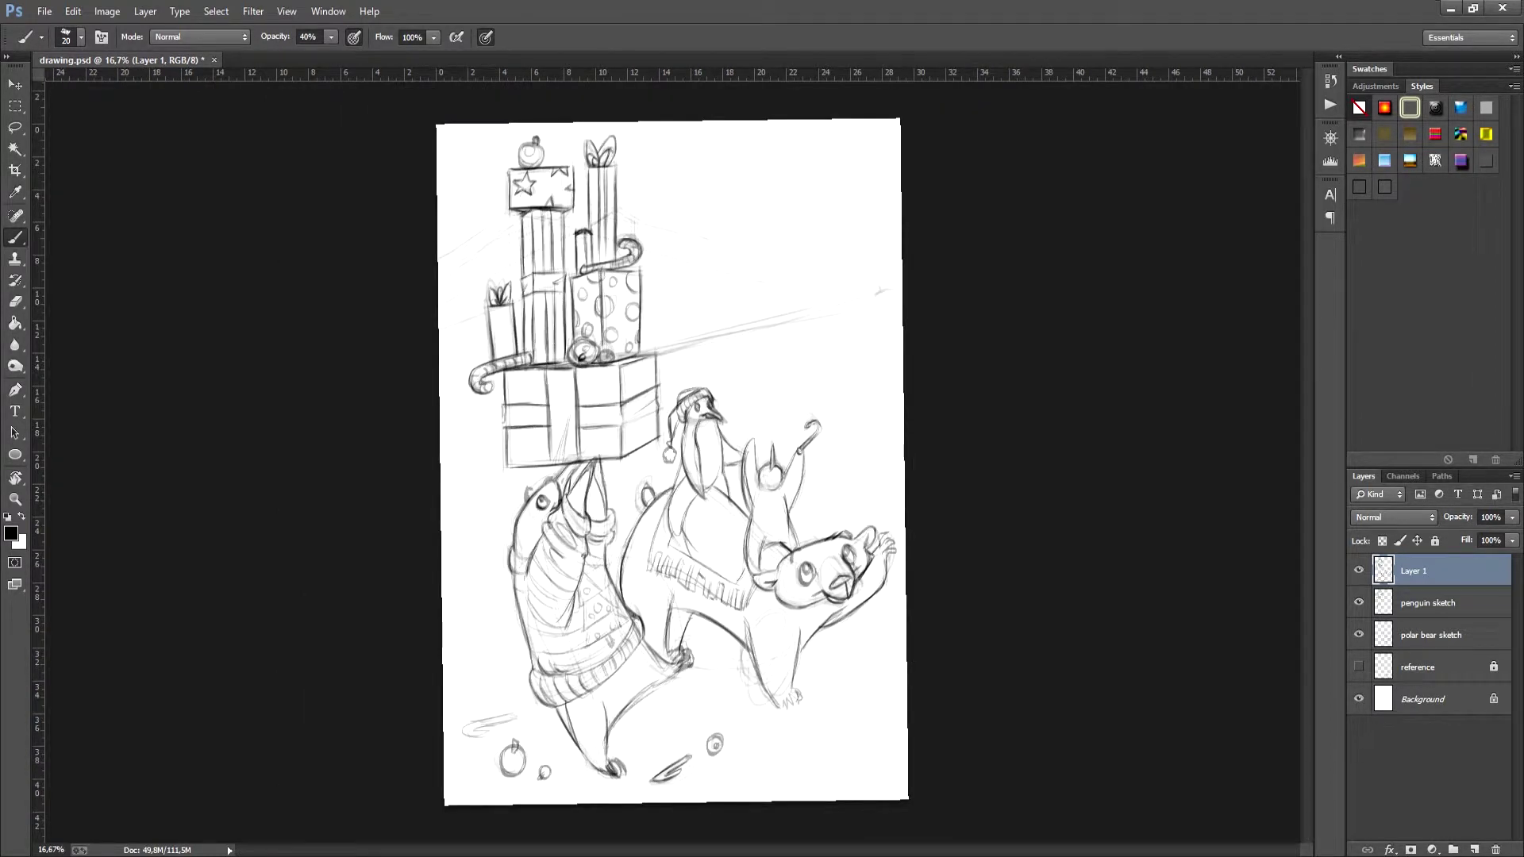
# Step: Rename the top layer as sketch and merge it with the penguin and polar bear sketch layers
pyautogui.doubleClick(1413, 571)
pyautogui.write('sketch')
pyautogui.press('Return')
pyautogui.keyDown('shift'); pyautogui.click(1431, 635); pyautogui.keyUp('shift')
pyautogui.rightClick(1455, 635)
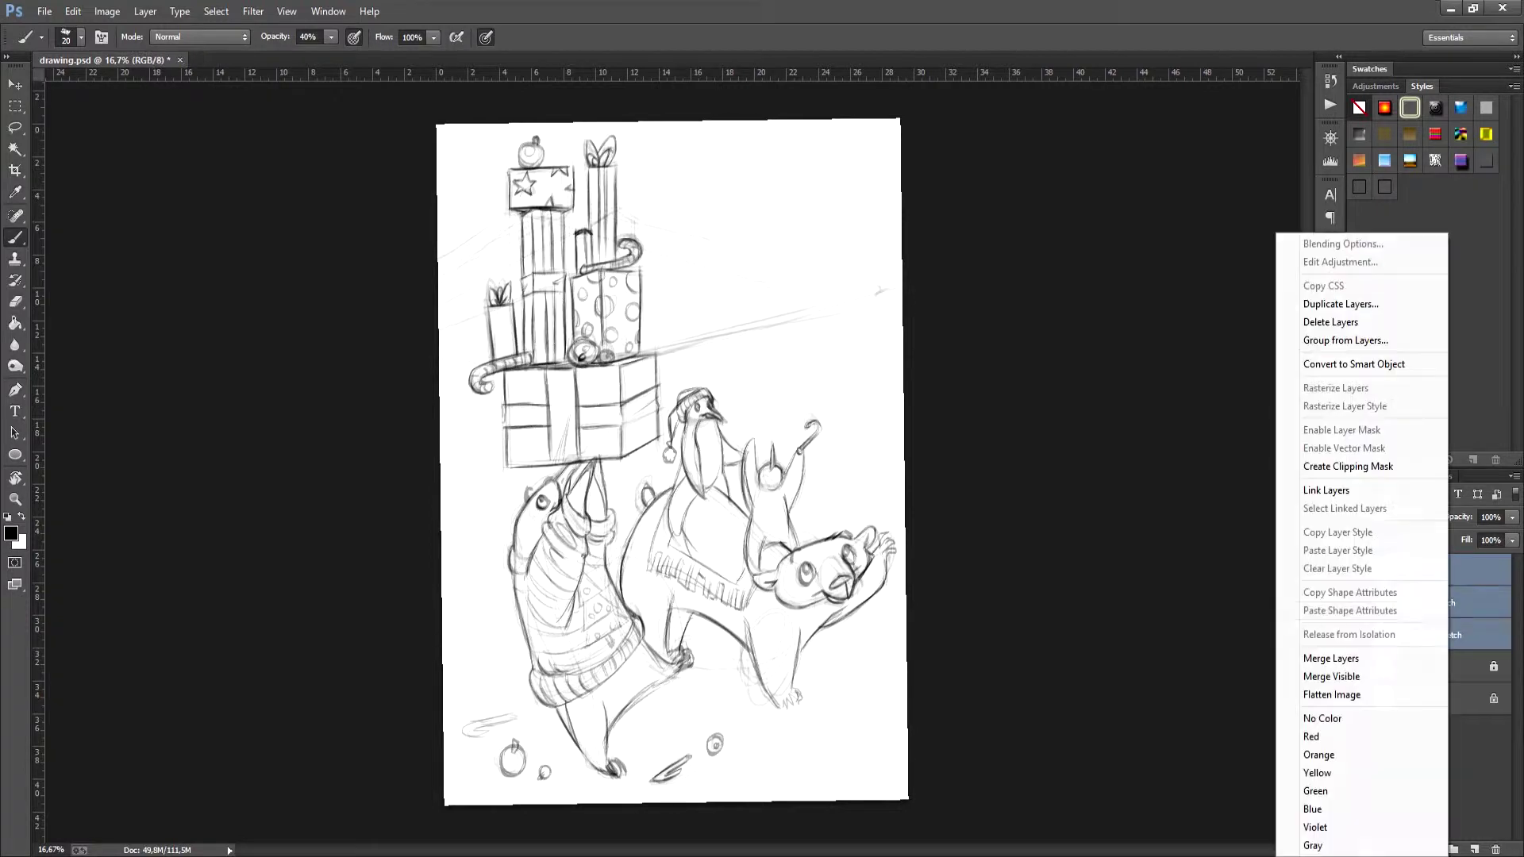
pyautogui.click(1330, 658)
# Step: Add a new layer above the merged sketch, lower the sketch layer's opacity, and reset the canvas rotation with the new layer active
pyautogui.click(1474, 849)
pyautogui.click(1429, 603)
pyautogui.moveTo(1457, 518); pyautogui.dragTo(1413, 517)
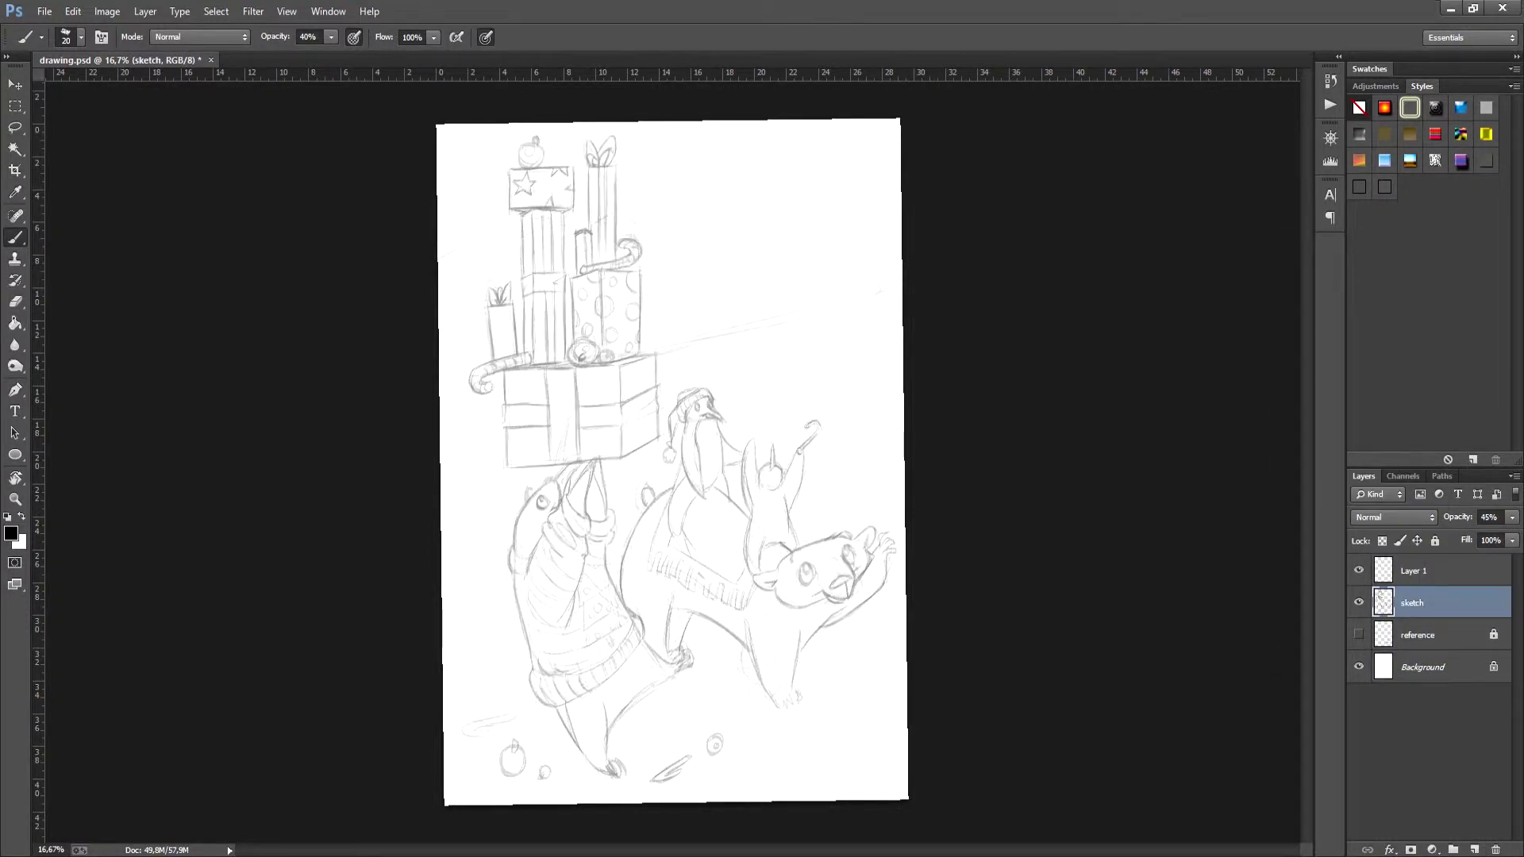
pyautogui.doubleClick(1453, 571)
pyautogui.press('r')
pyautogui.press('Escape')
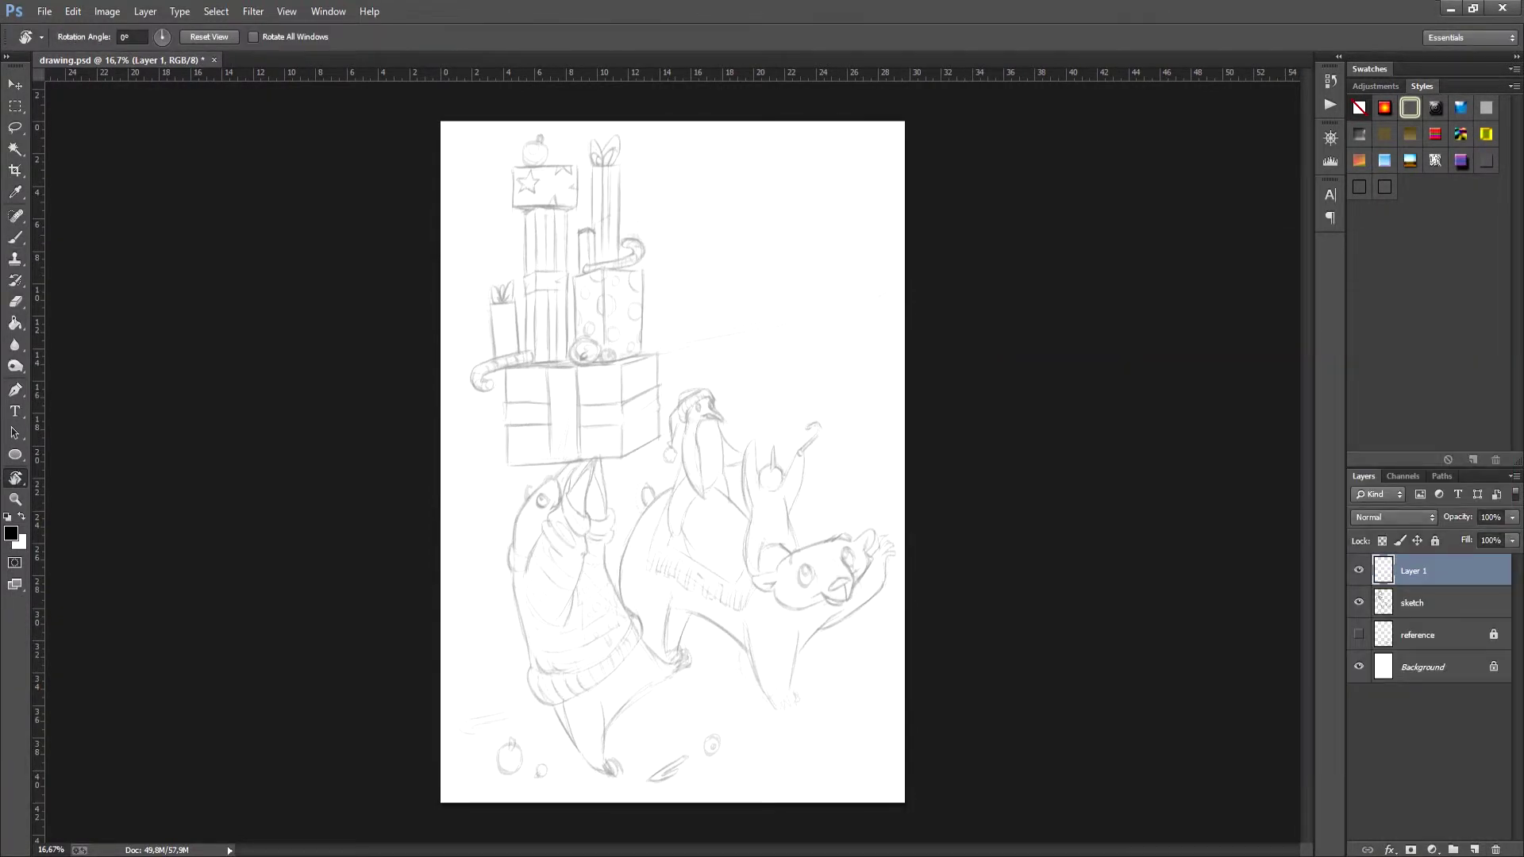
# Step: Rename the new layer as ink, lock the sketch layer, and make the ink layer active
pyautogui.doubleClick(1413, 570)
pyautogui.write('ink')
pyautogui.press('Return')
pyautogui.click(1429, 604)
pyautogui.click(1435, 542)
pyautogui.click(1428, 570)
# Step: Ink the top and side edges of the star-patterned gift with a size 30 brush at 100% opacity
pyautogui.hotkey('ctrl', '+')
pyautogui.press('b')
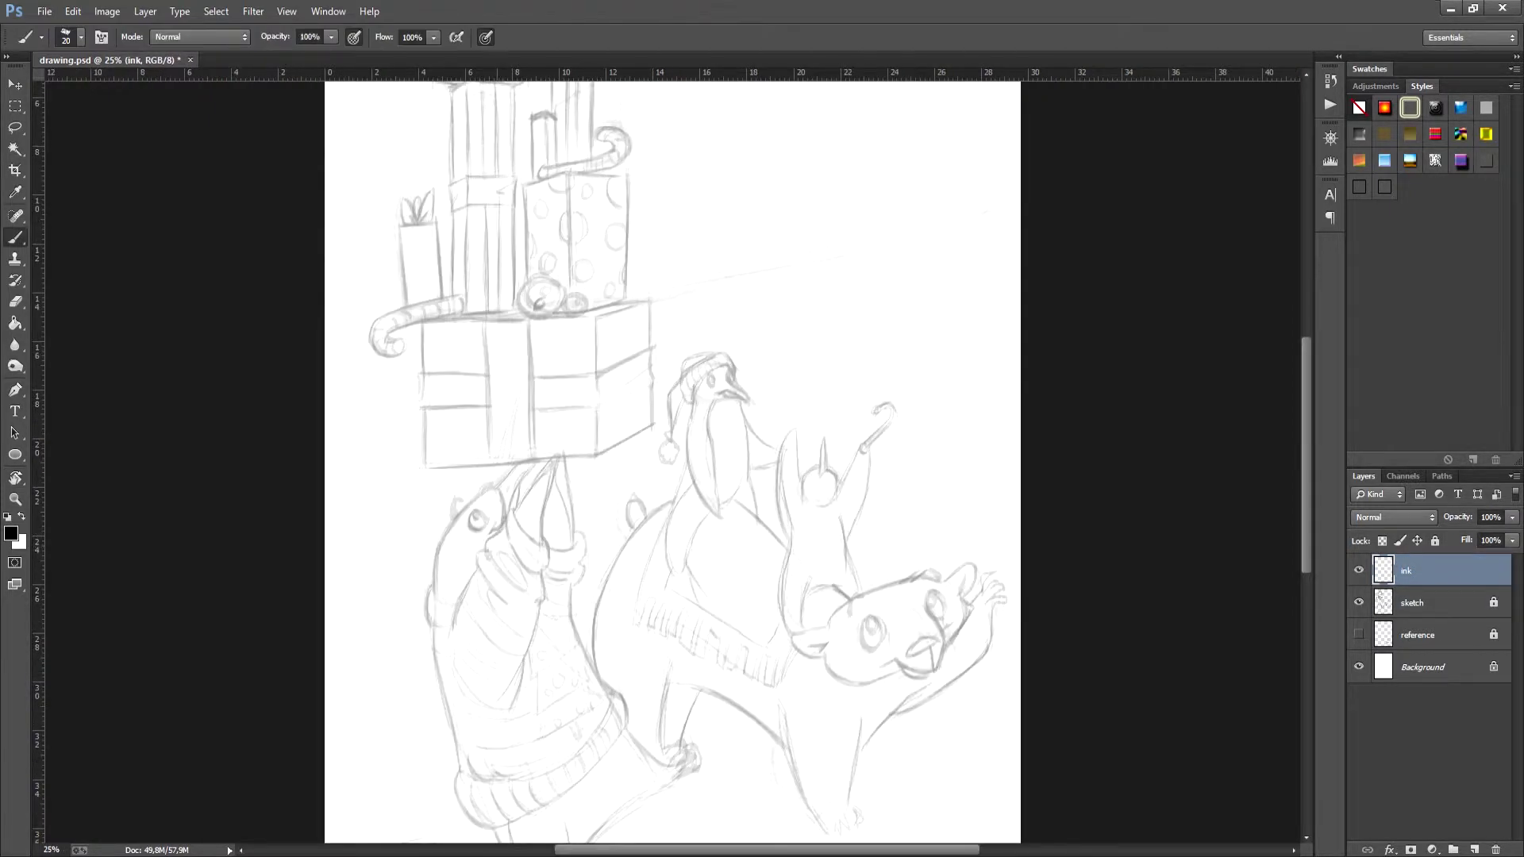
pyautogui.hotkey('ctrl', '+')
pyautogui.moveTo(587, 333); pyautogui.dragTo(830, 630)
pyautogui.press('r')
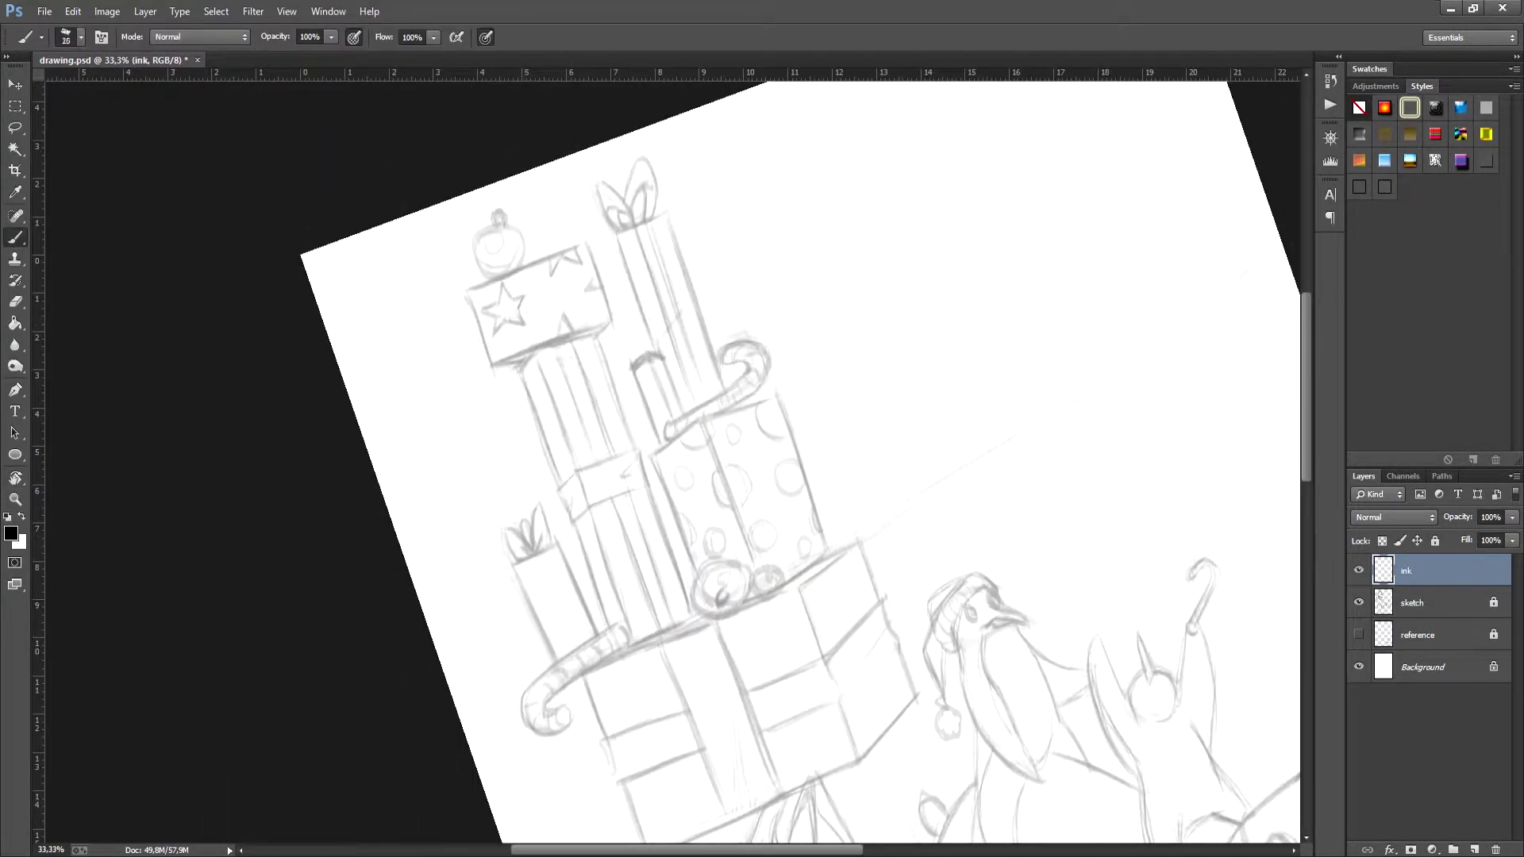
pyautogui.press(']')
pyautogui.moveTo(468, 291)
pyautogui.mouseDown()
pyautogui.moveTo(586, 247)
pyautogui.moveTo(869, 361)
pyautogui.mouseUp()
pyautogui.press('r')
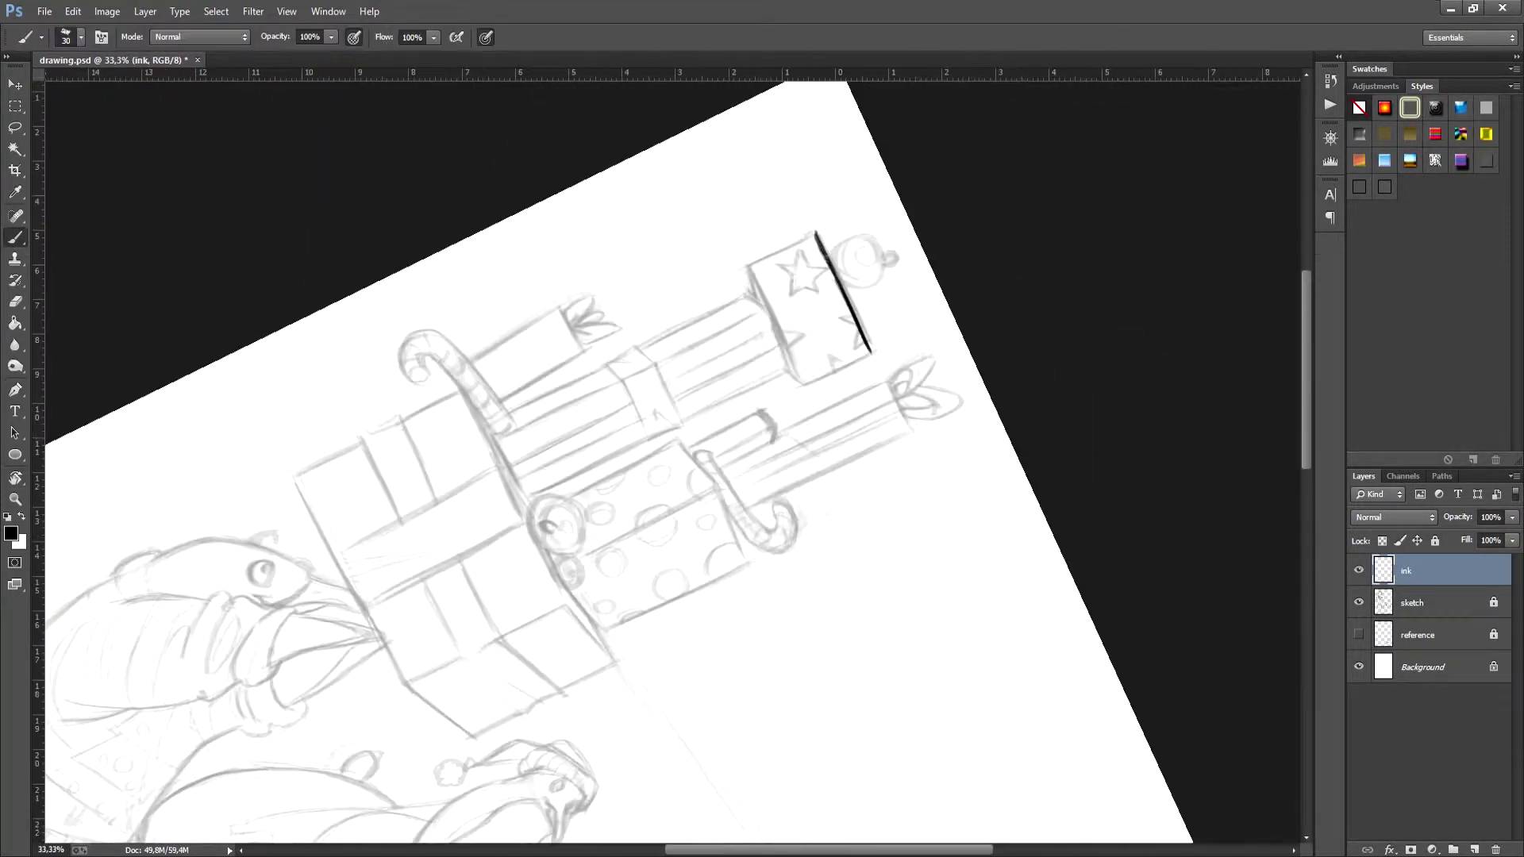
pyautogui.moveTo(815, 234)
pyautogui.mouseDown()
pyautogui.moveTo(750, 266)
pyautogui.moveTo(815, 235)
pyautogui.mouseUp()
pyautogui.moveTo(801, 385)
pyautogui.mouseDown()
pyautogui.moveTo(869, 353)
pyautogui.moveTo(812, 381)
pyautogui.moveTo(573, 254)
pyautogui.moveTo(548, 266)
pyautogui.mouseUp()
pyautogui.press('r')
pyautogui.press('r')
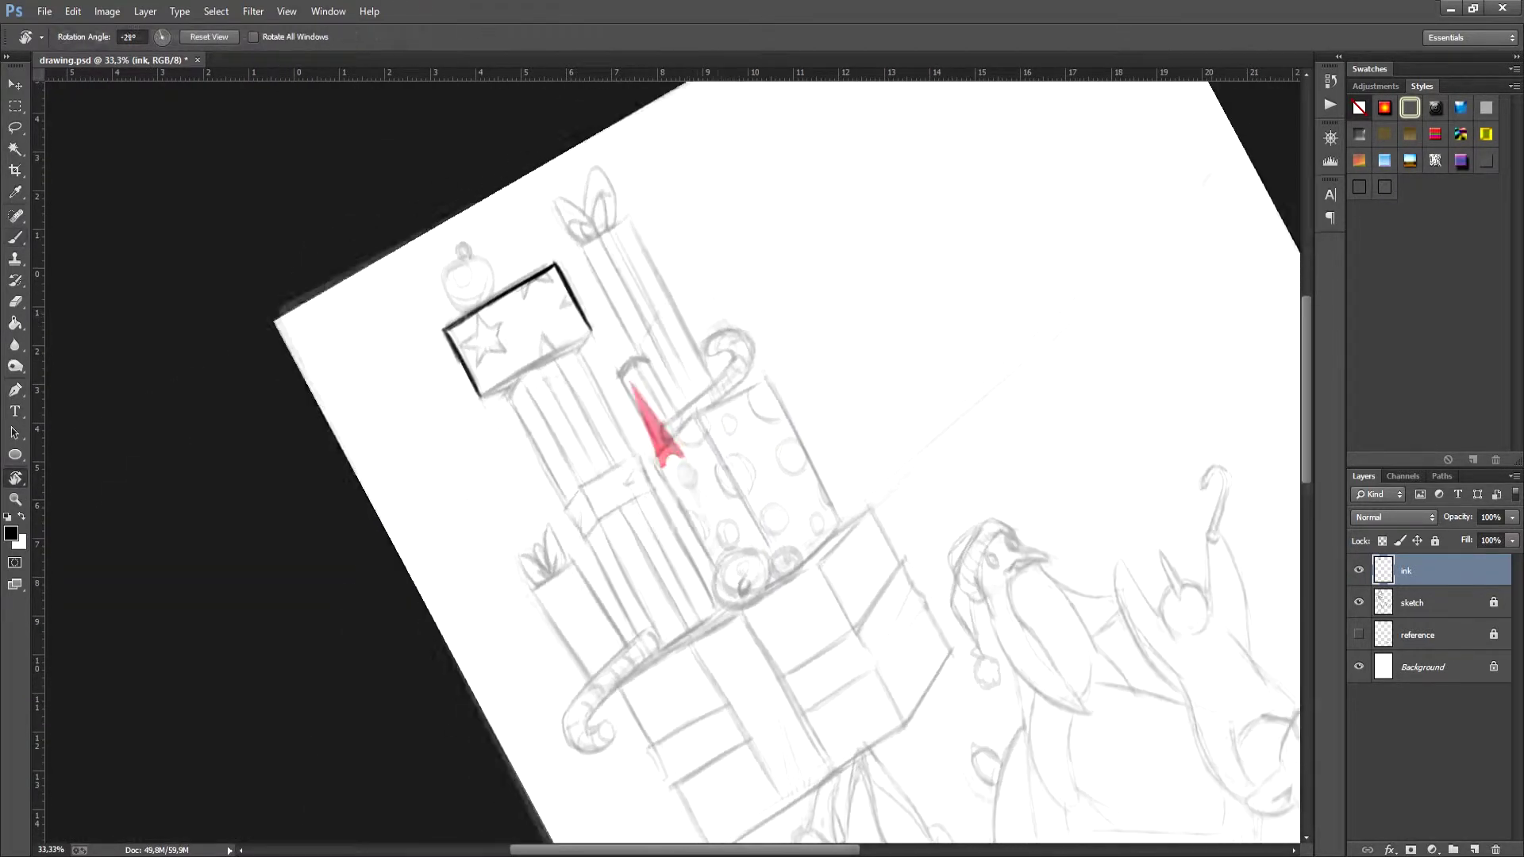
# Step: Ink the star gift's bottom edge and underside and the upper left edge of the tall striped gift, tidying the corner
pyautogui.moveTo(481, 397)
pyautogui.mouseDown()
pyautogui.moveTo(590, 335)
pyautogui.moveTo(755, 340)
pyautogui.moveTo(698, 358)
pyautogui.mouseUp()
pyautogui.press('r')
pyautogui.moveTo(698, 297)
pyautogui.mouseDown()
pyautogui.moveTo(639, 373)
pyautogui.moveTo(621, 357)
pyautogui.mouseUp()
pyautogui.press('r')
pyautogui.moveTo(674, 342)
pyautogui.mouseDown()
pyautogui.moveTo(691, 354)
pyautogui.moveTo(659, 334)
pyautogui.mouseUp()
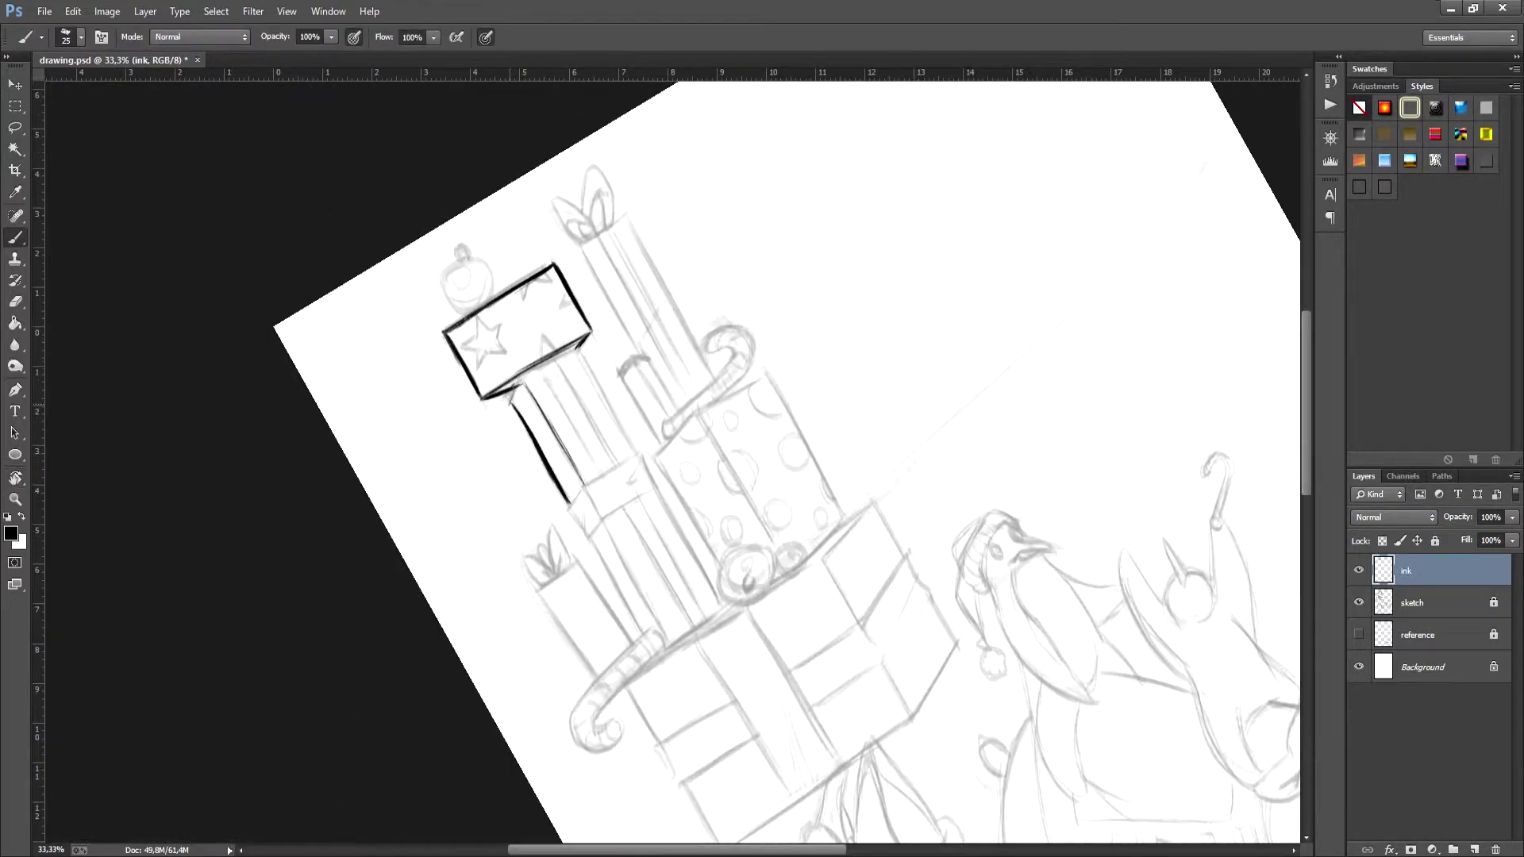
pyautogui.press('e')
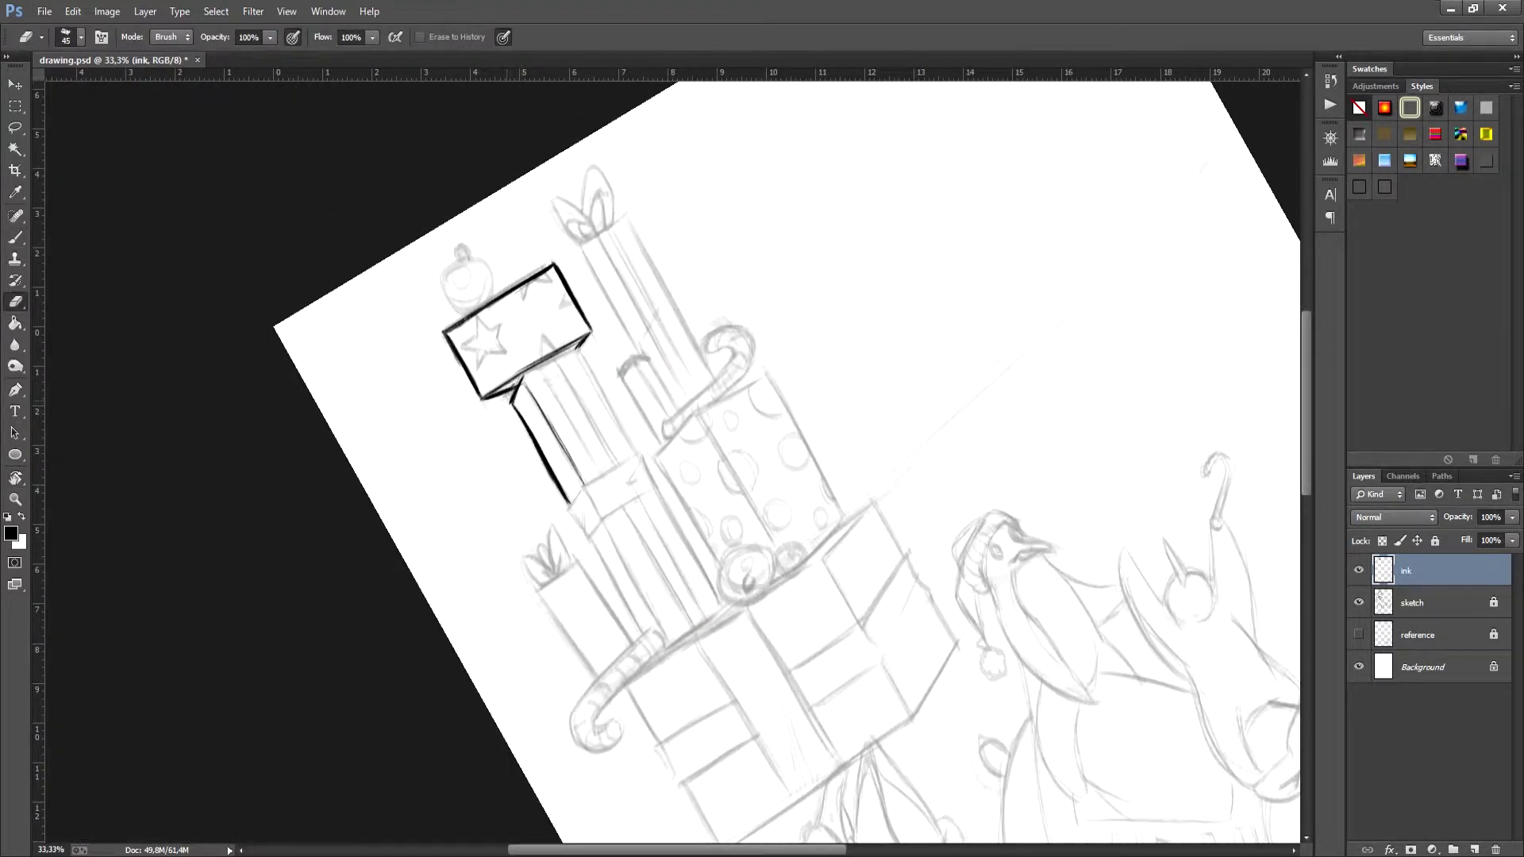
pyautogui.press('b')
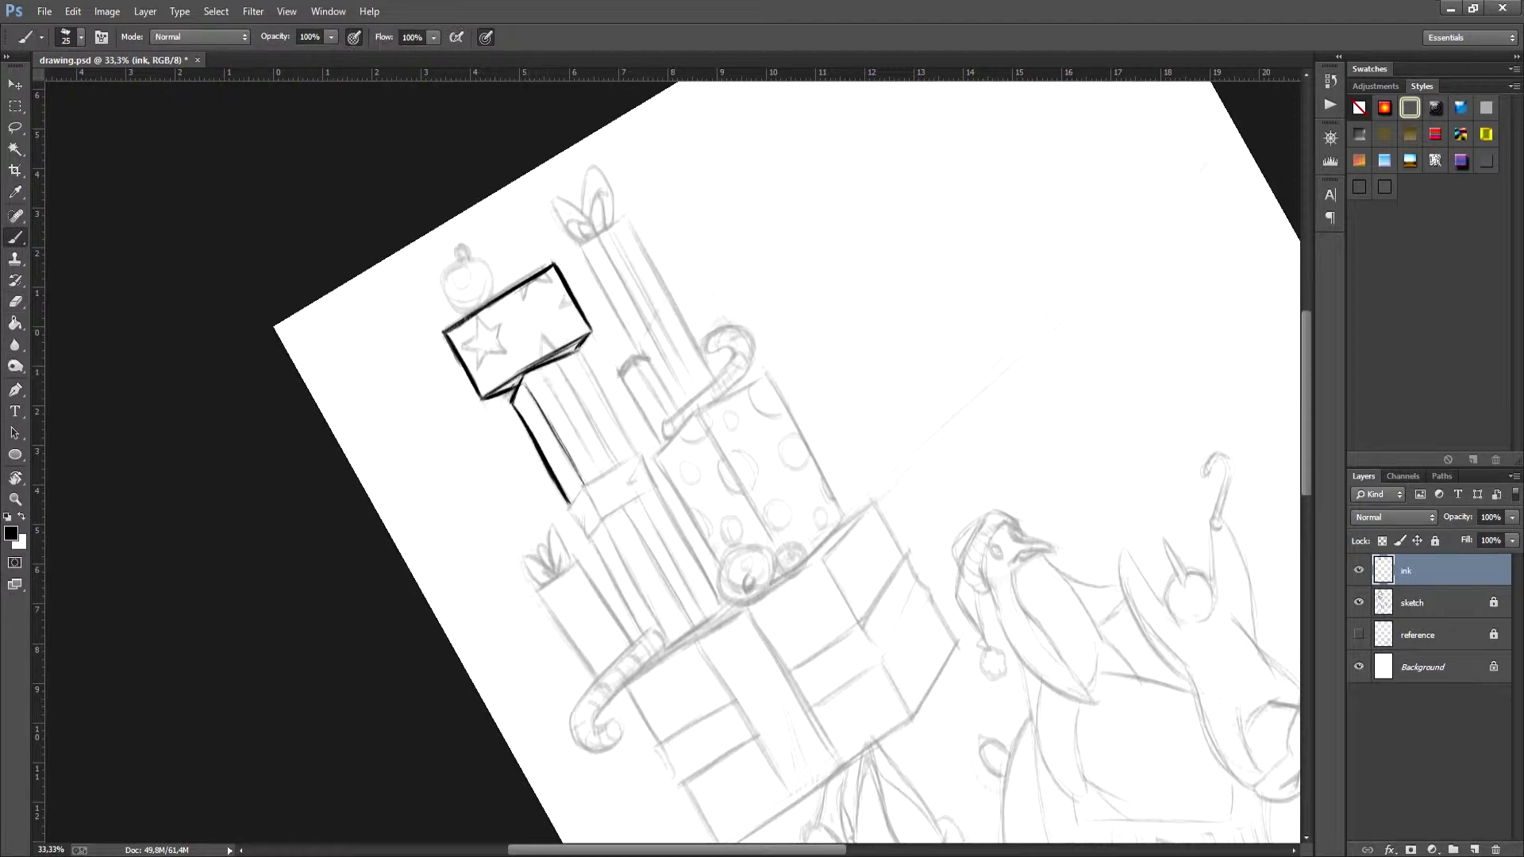
# Step: Ink the tall striped gift's remaining side edges with a size 25 brush and erase the lines crossing its ribbon band
pyautogui.moveTo(520, 386)
pyautogui.mouseDown()
pyautogui.moveTo(603, 325)
pyautogui.moveTo(704, 294)
pyautogui.mouseUp()
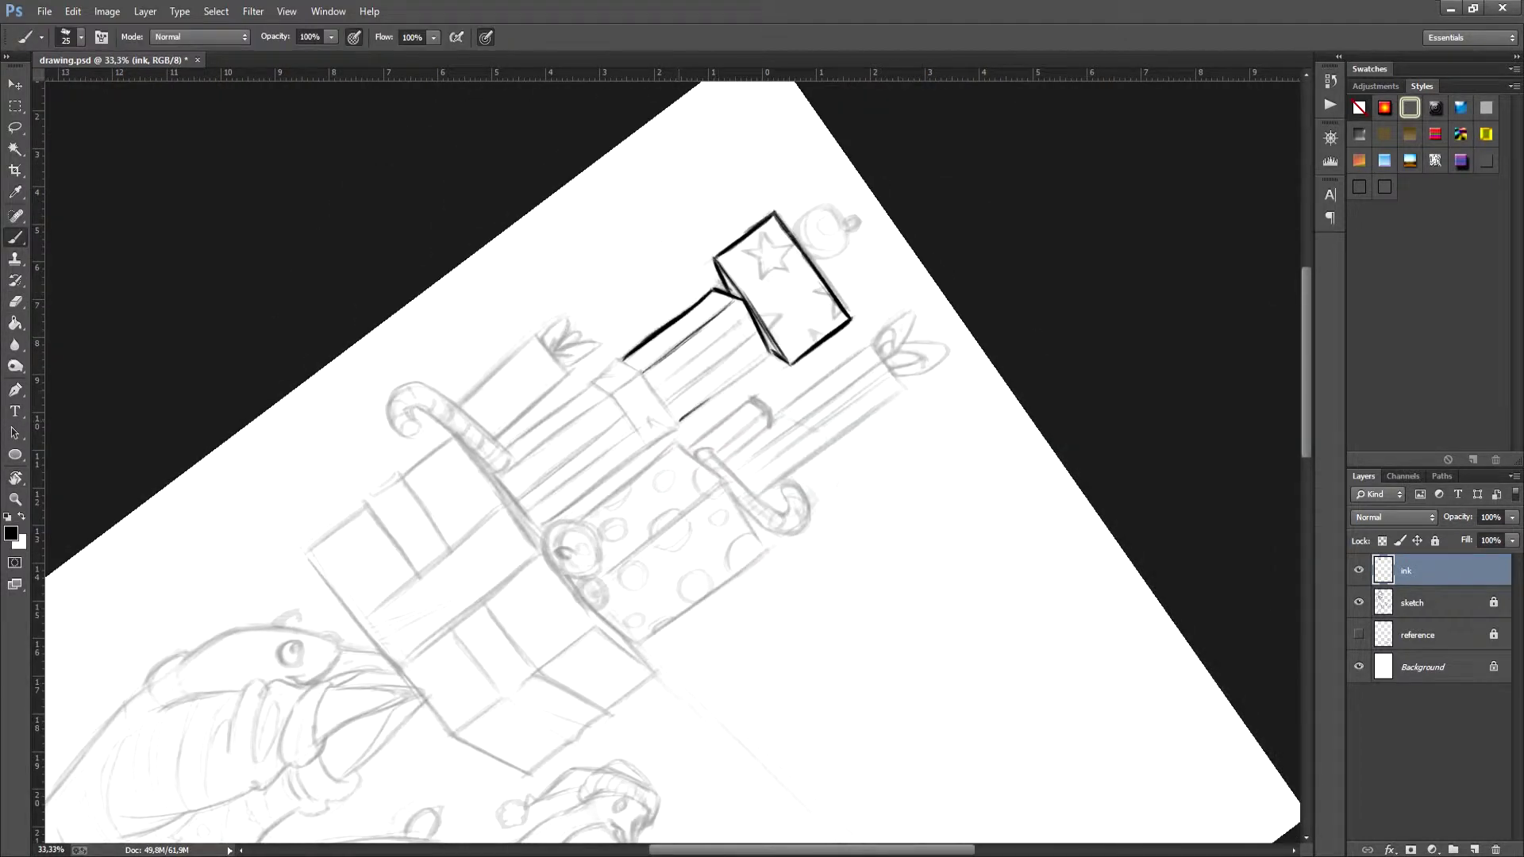
pyautogui.moveTo(679, 419); pyautogui.dragTo(768, 357)
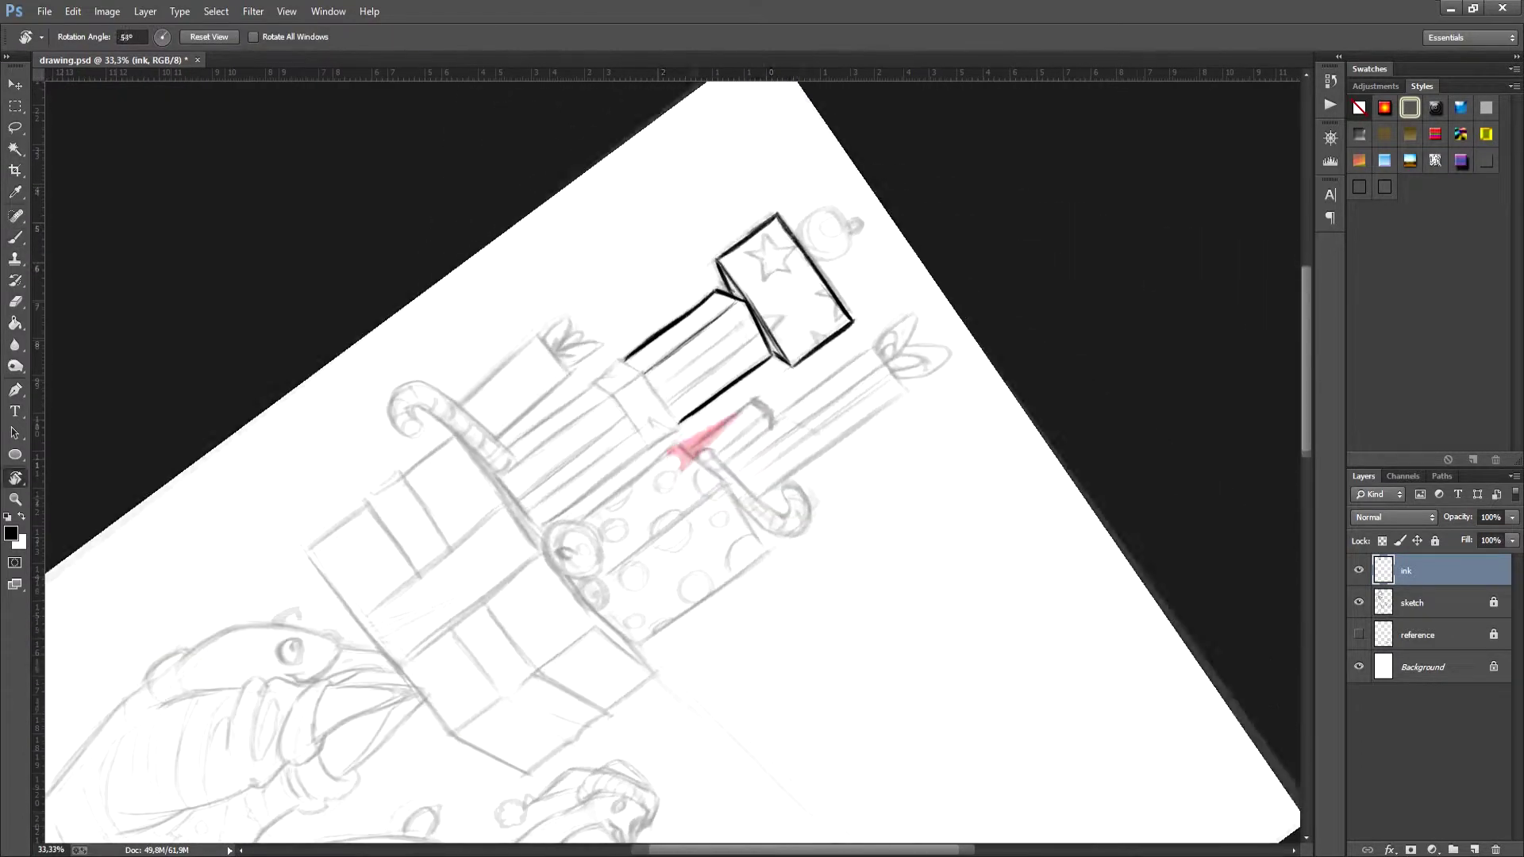
pyautogui.moveTo(541, 430); pyautogui.dragTo(611, 350)
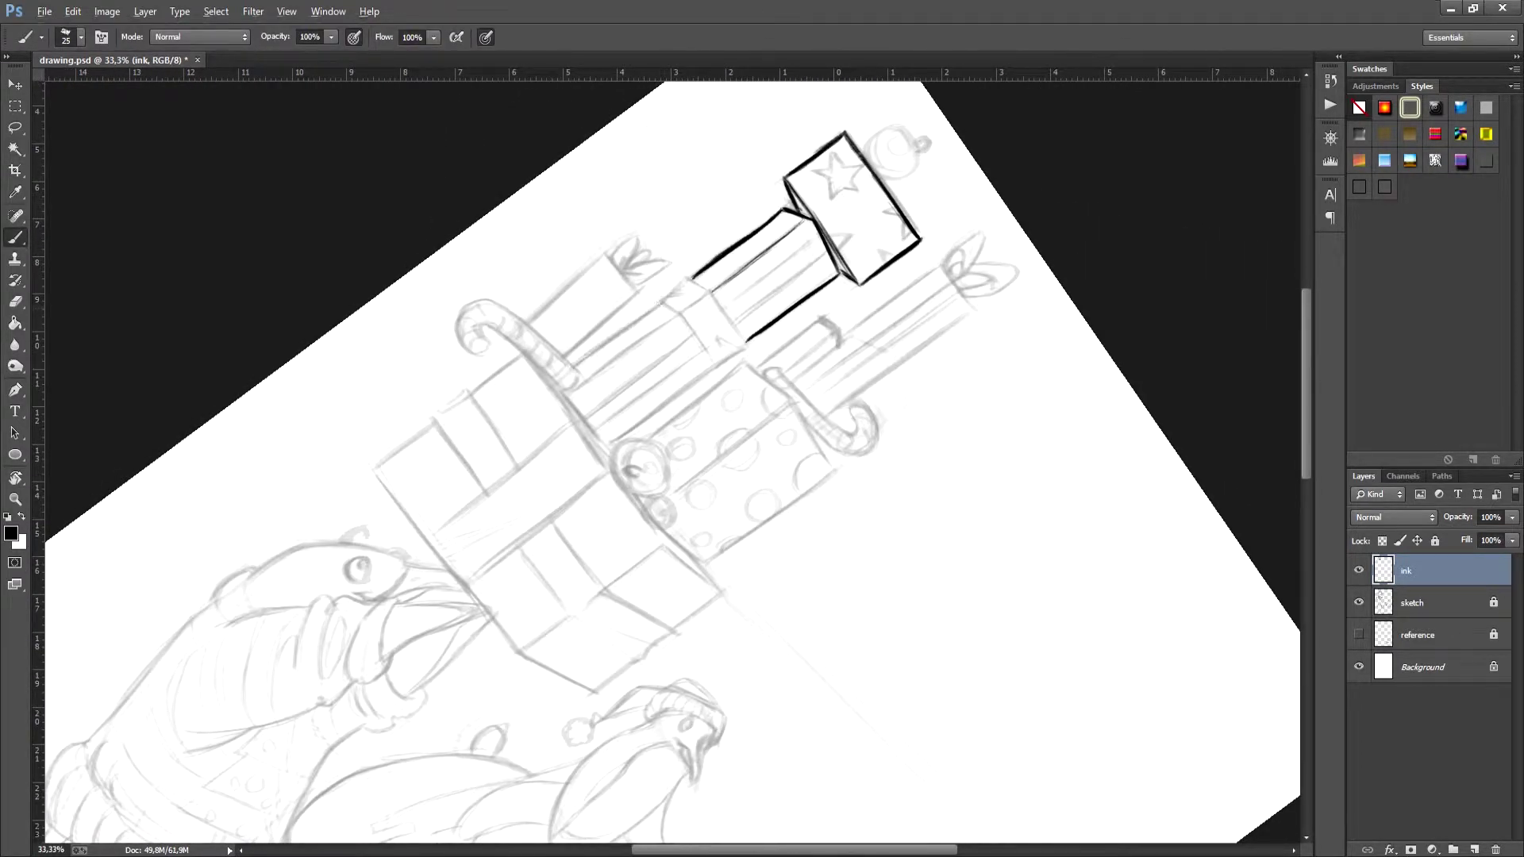
pyautogui.moveTo(714, 381)
pyautogui.mouseDown()
pyautogui.moveTo(682, 373)
pyautogui.moveTo(635, 445)
pyautogui.moveTo(846, 346)
pyautogui.mouseUp()
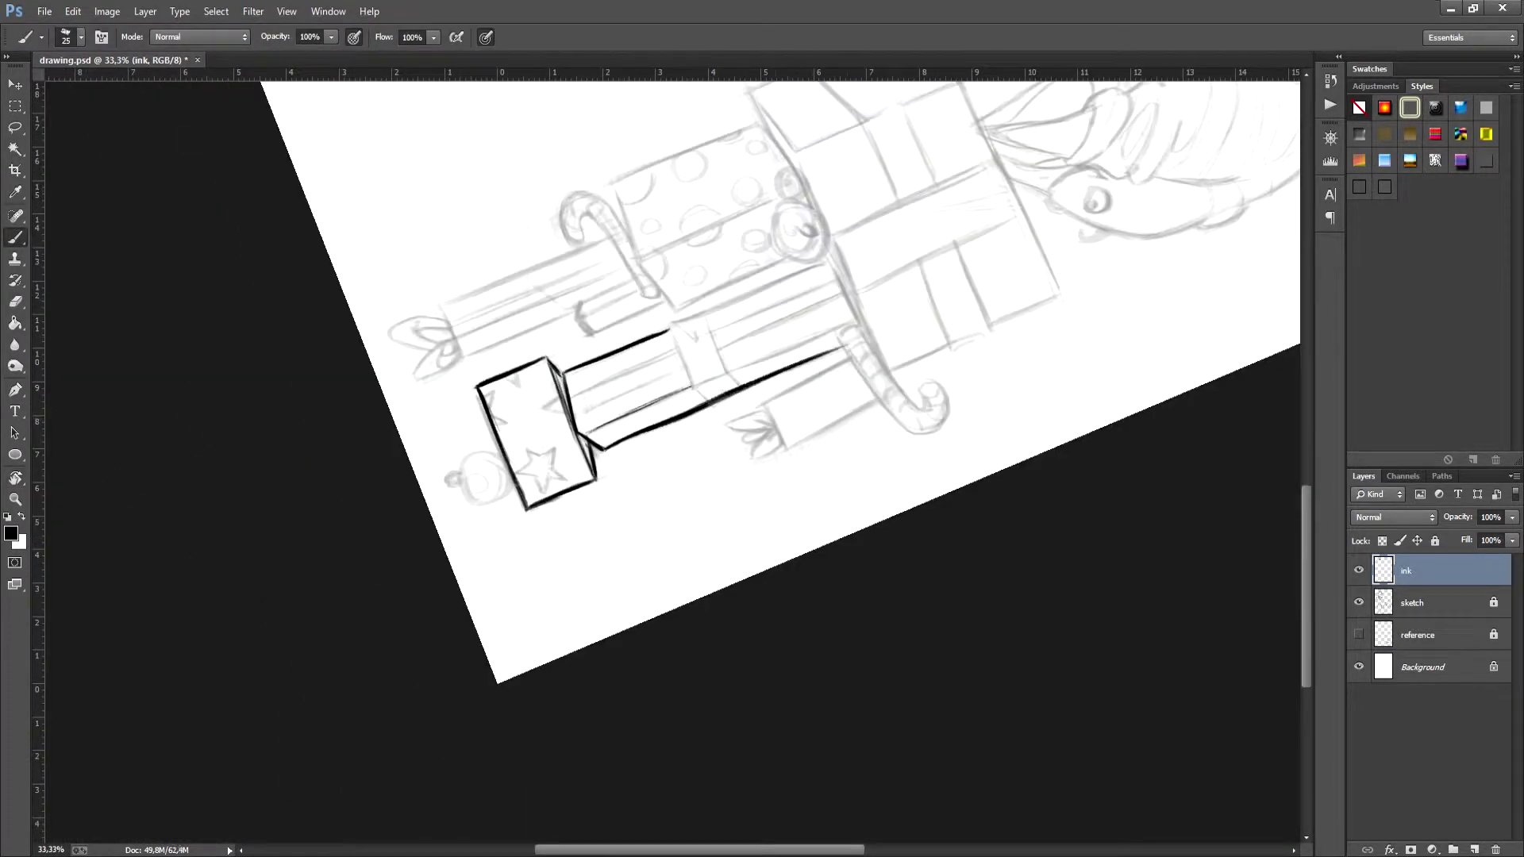
pyautogui.moveTo(662, 331); pyautogui.dragTo(832, 264)
pyautogui.press('e')
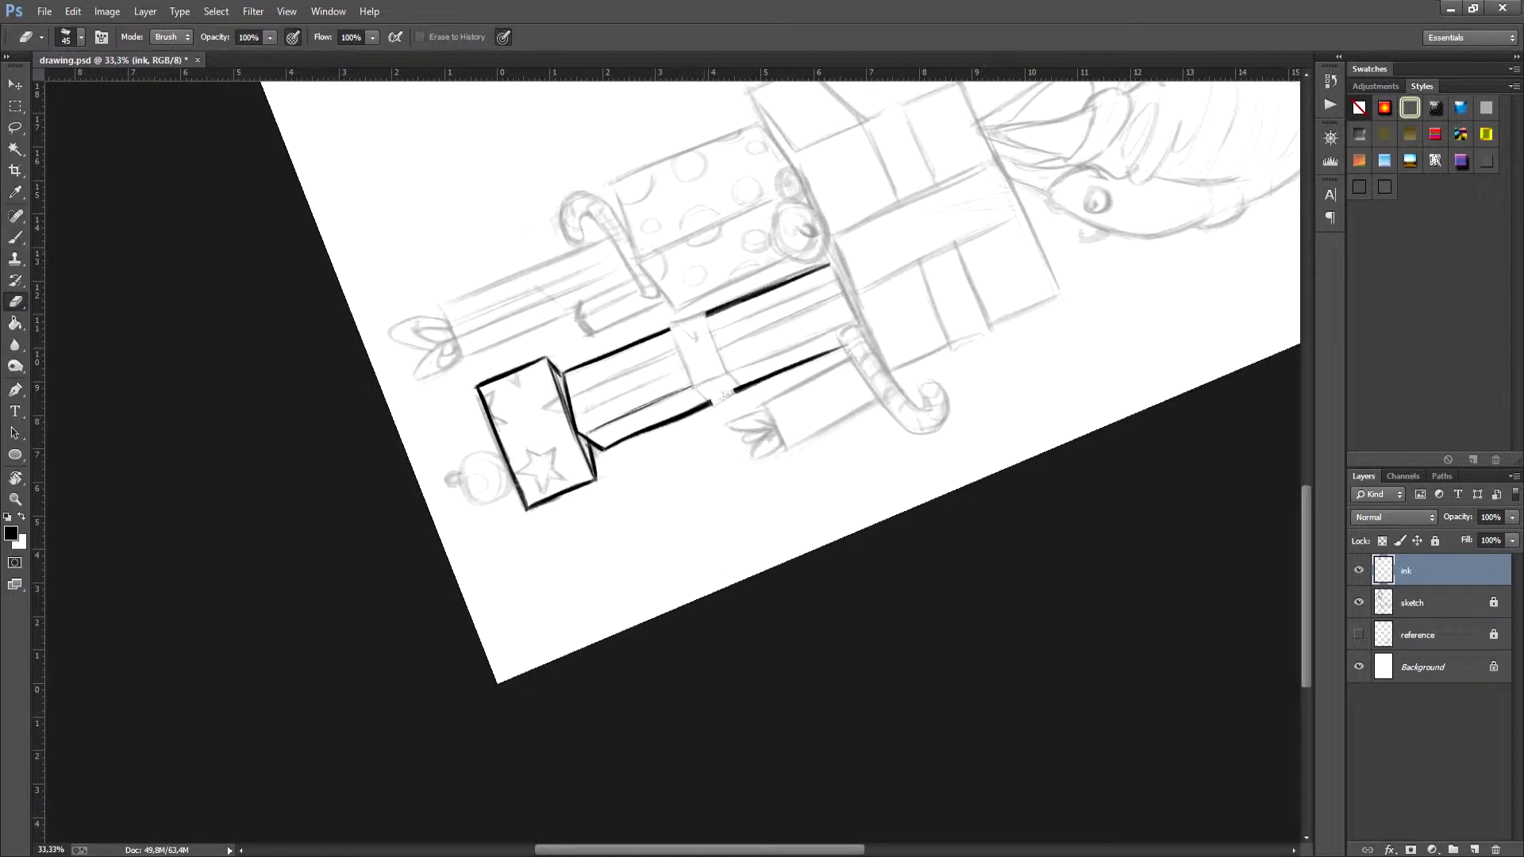
# Step: Ink the ribbon band around the tall striped gift, including its outline and the small notched fold
pyautogui.press('r')
pyautogui.moveTo(842, 413)
pyautogui.mouseDown()
pyautogui.moveTo(786, 357)
pyautogui.moveTo(730, 345)
pyautogui.moveTo(758, 321)
pyautogui.mouseUp()
pyautogui.press('b')
pyautogui.press('r')
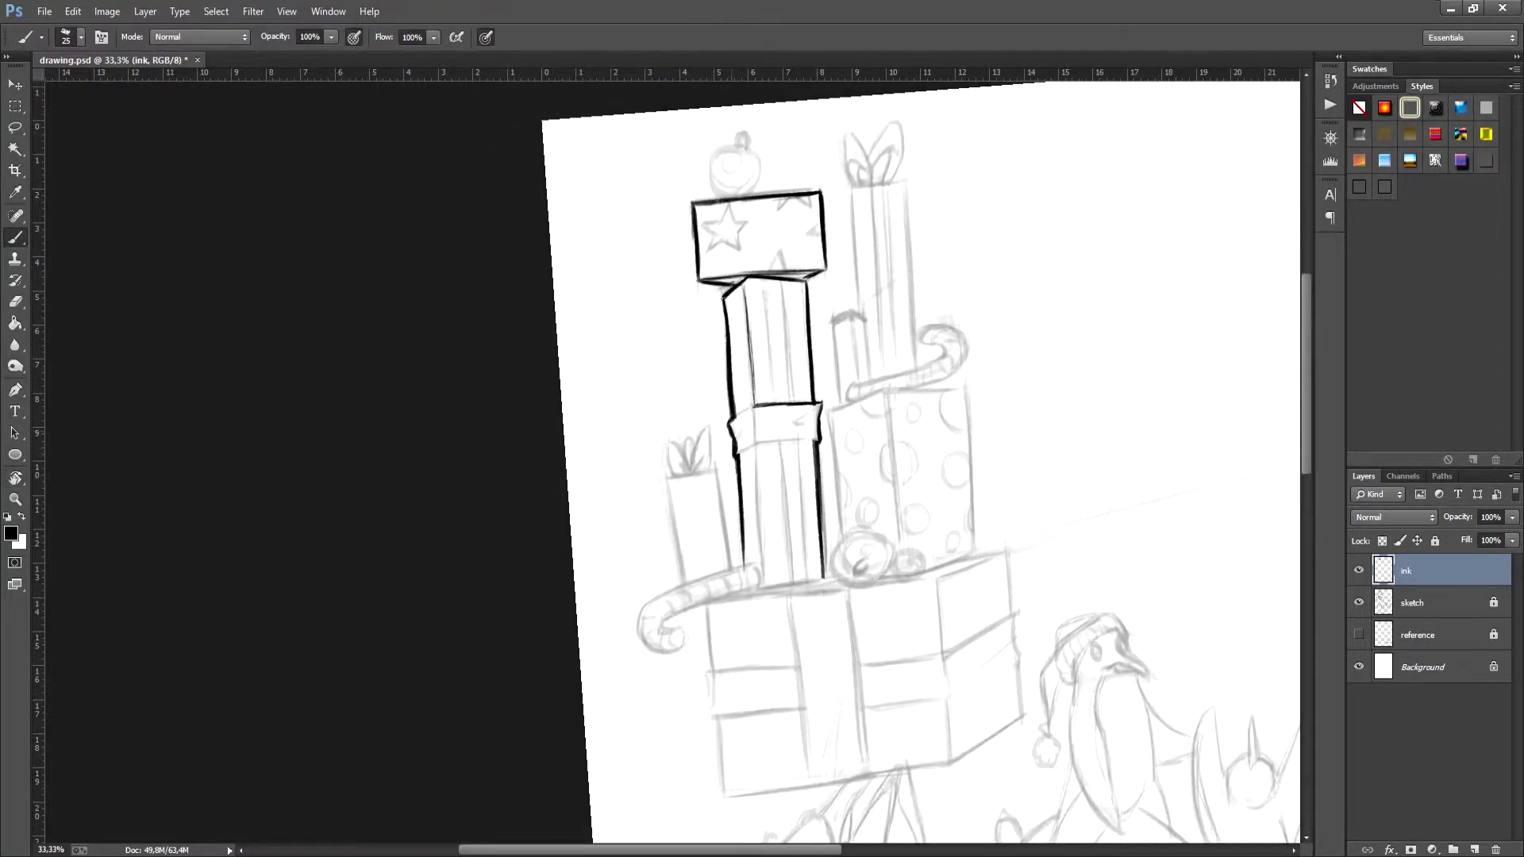
pyautogui.press('r')
pyautogui.press('r')
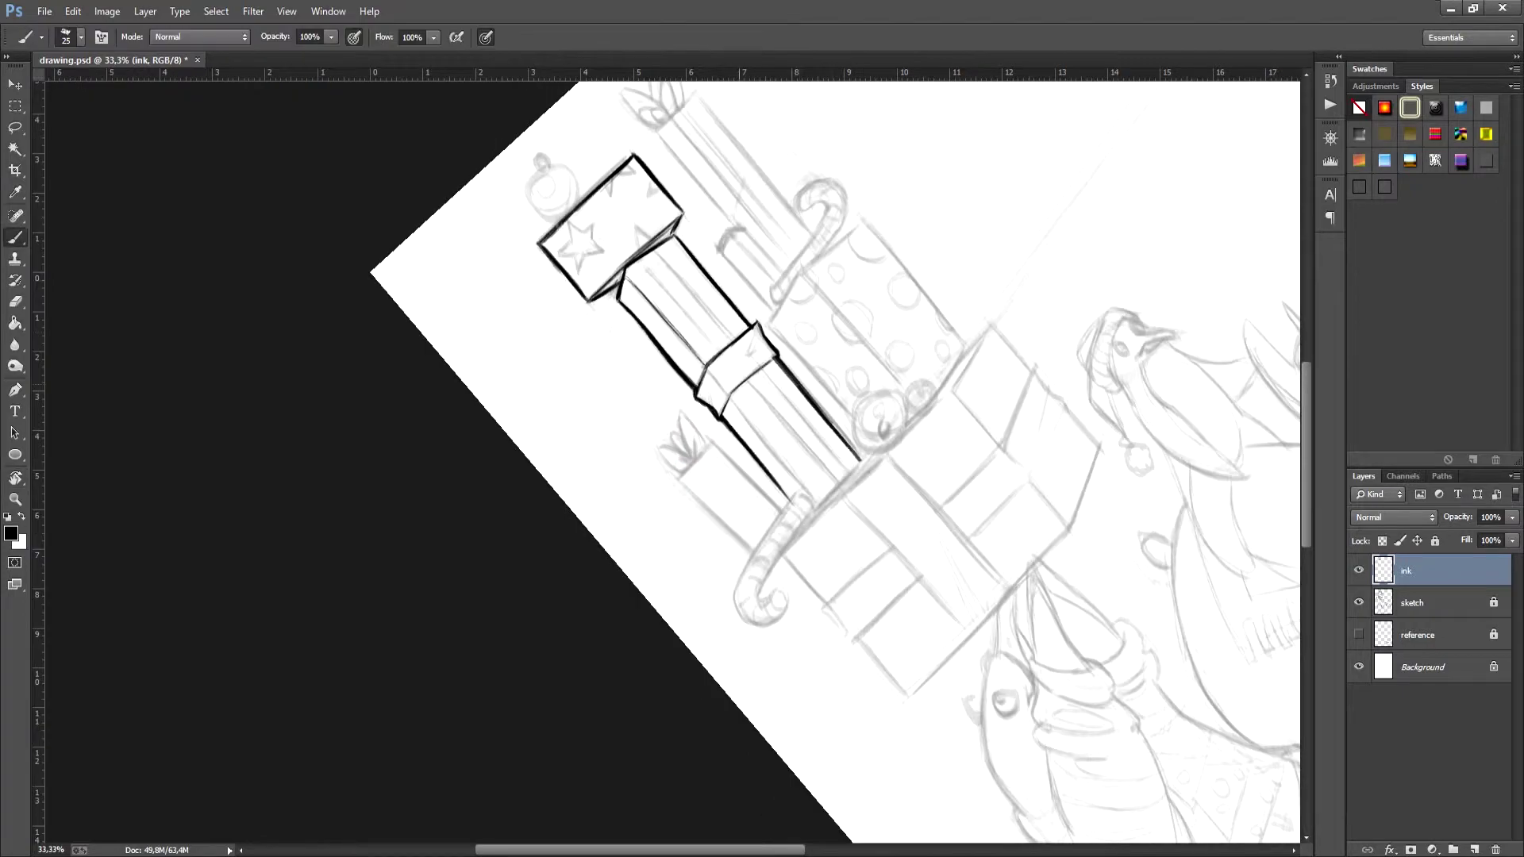
pyautogui.press('r')
pyautogui.press('r')
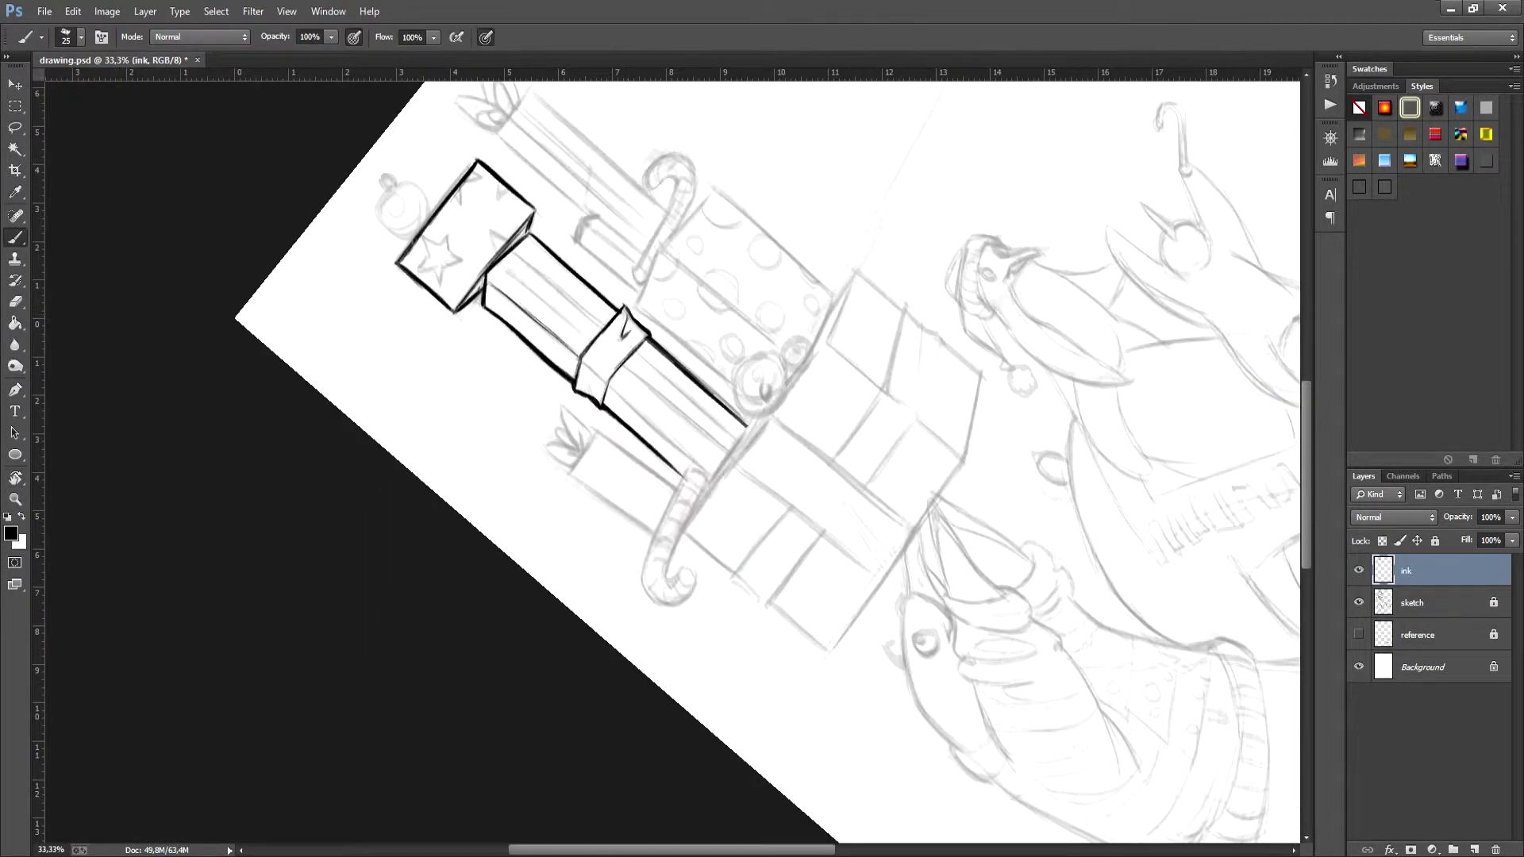
pyautogui.press('r')
pyautogui.press('r')
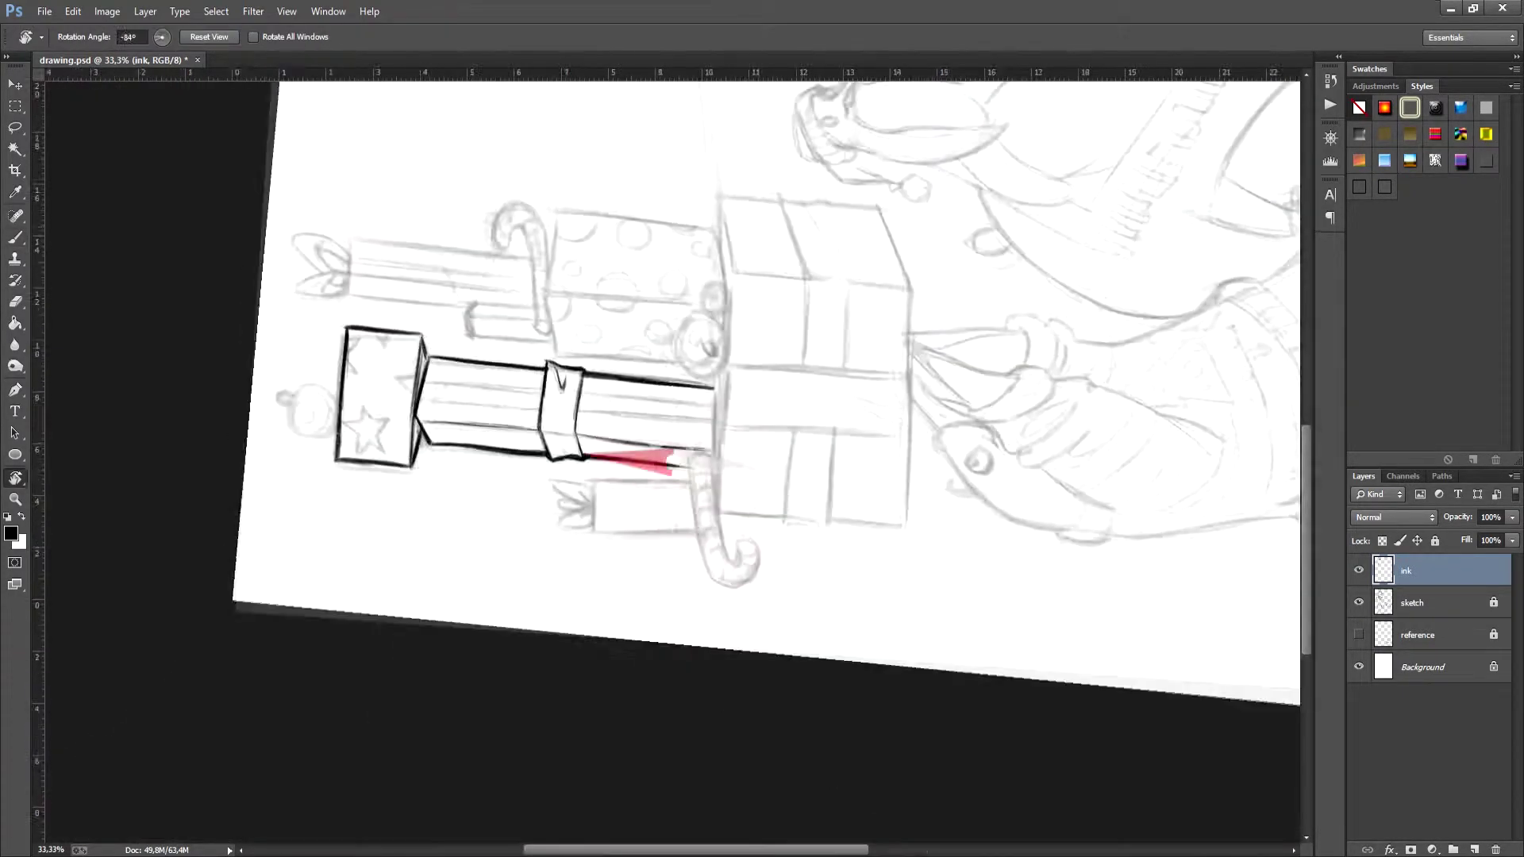
# Step: Ink the round bauble and its hanging loop on top of the star gift with a size 20 brush
pyautogui.moveTo(644, 173)
pyautogui.mouseDown()
pyautogui.moveTo(626, 198)
pyautogui.moveTo(634, 230)
pyautogui.moveTo(667, 222)
pyautogui.moveTo(663, 184)
pyautogui.moveTo(758, 185)
pyautogui.moveTo(766, 235)
pyautogui.mouseUp()
pyautogui.press('r')
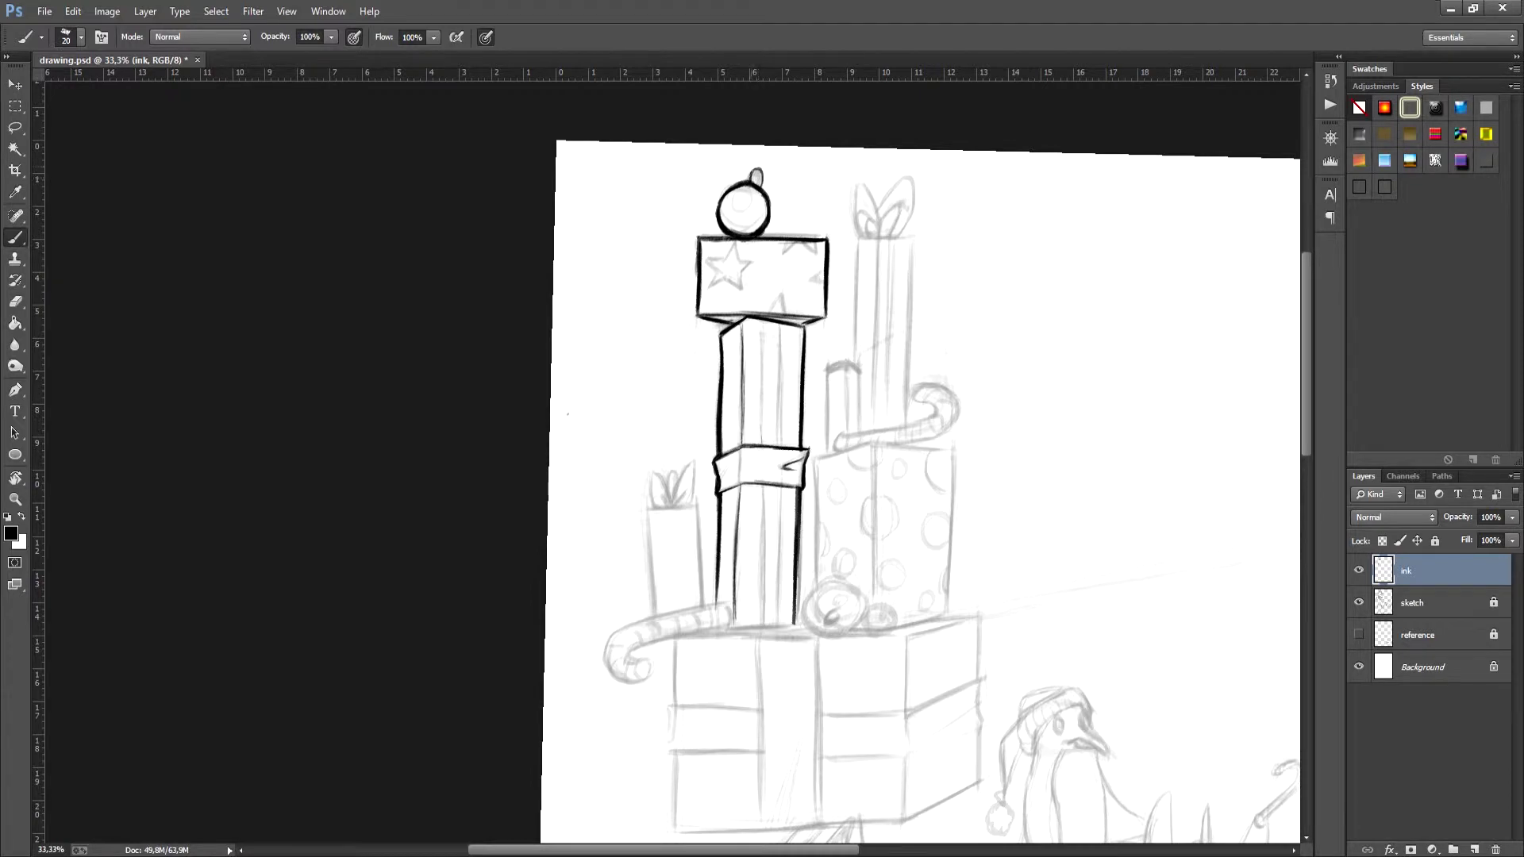
pyautogui.moveTo(751, 187); pyautogui.dragTo(765, 185)
pyautogui.press('r')
pyautogui.moveTo(873, 635); pyautogui.dragTo(936, 516)
pyautogui.moveTo(665, 230); pyautogui.dragTo(677, 249)
# Step: Ink the full star and the cut-off stars on the top gift box
pyautogui.press('r')
pyautogui.moveTo(936, 515); pyautogui.dragTo(976, 444)
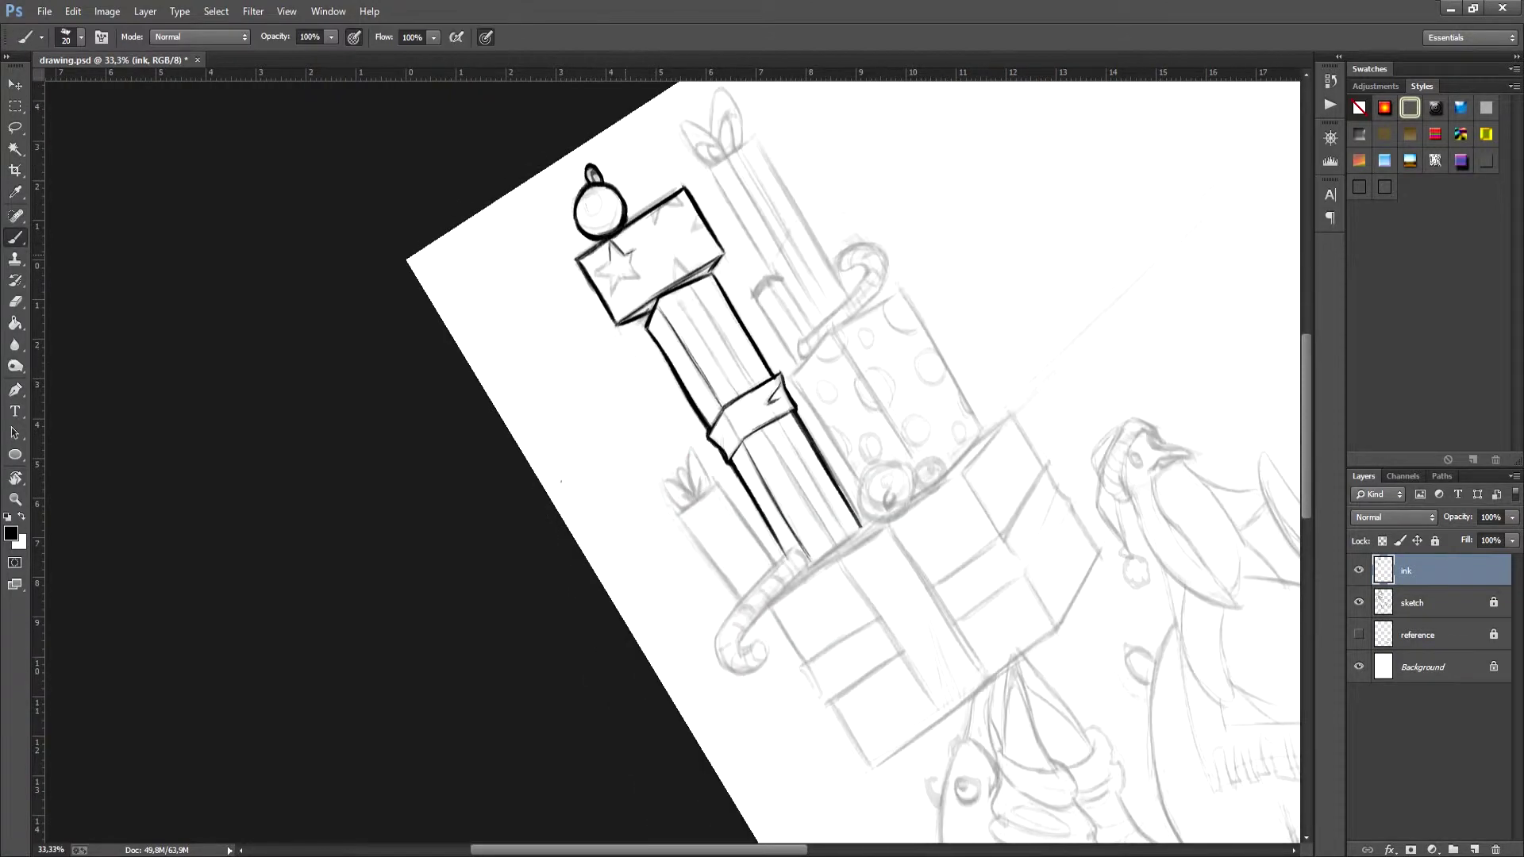
pyautogui.press('r')
pyautogui.moveTo(617, 285)
pyautogui.mouseDown()
pyautogui.moveTo(508, 373)
pyautogui.moveTo(499, 533)
pyautogui.moveTo(679, 274)
pyautogui.mouseUp()
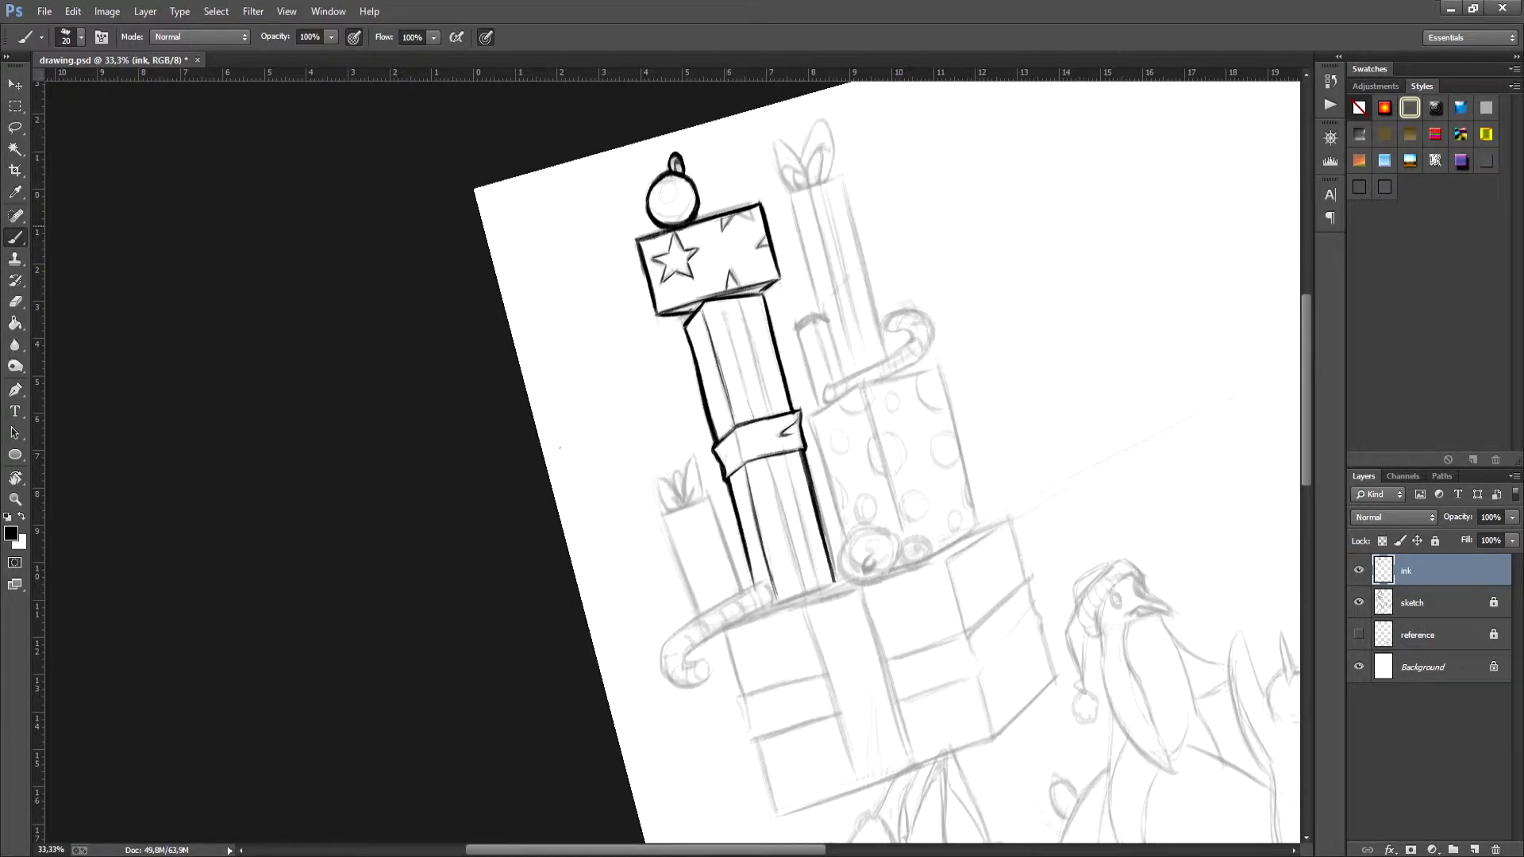
pyautogui.press('r')
# Step: Ink the outer edges of the tall slim gift beside the star gift with a size 25 brush
pyautogui.moveTo(559, 448)
pyautogui.mouseDown()
pyautogui.moveTo(635, 354)
pyautogui.moveTo(452, 146)
pyautogui.mouseUp()
pyautogui.moveTo(668, 349); pyautogui.dragTo(764, 276)
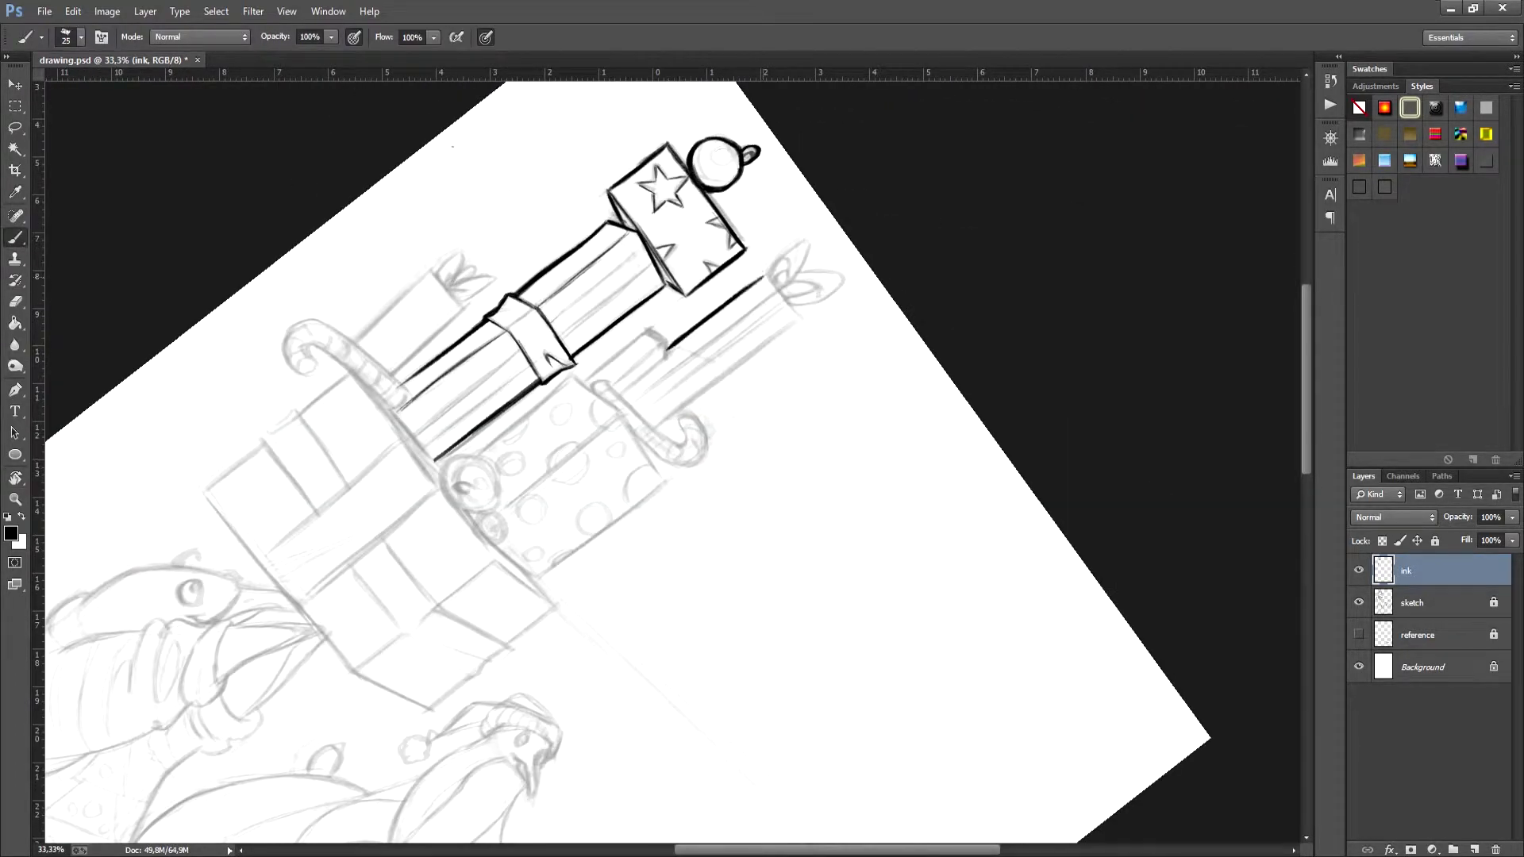
pyautogui.moveTo(655, 428)
pyautogui.mouseDown()
pyautogui.moveTo(801, 315)
pyautogui.moveTo(572, 294)
pyautogui.moveTo(524, 324)
pyautogui.moveTo(732, 317)
pyautogui.mouseUp()
pyautogui.press('r')
pyautogui.press('e')
pyautogui.press('r')
pyautogui.press('b')
pyautogui.press('r')
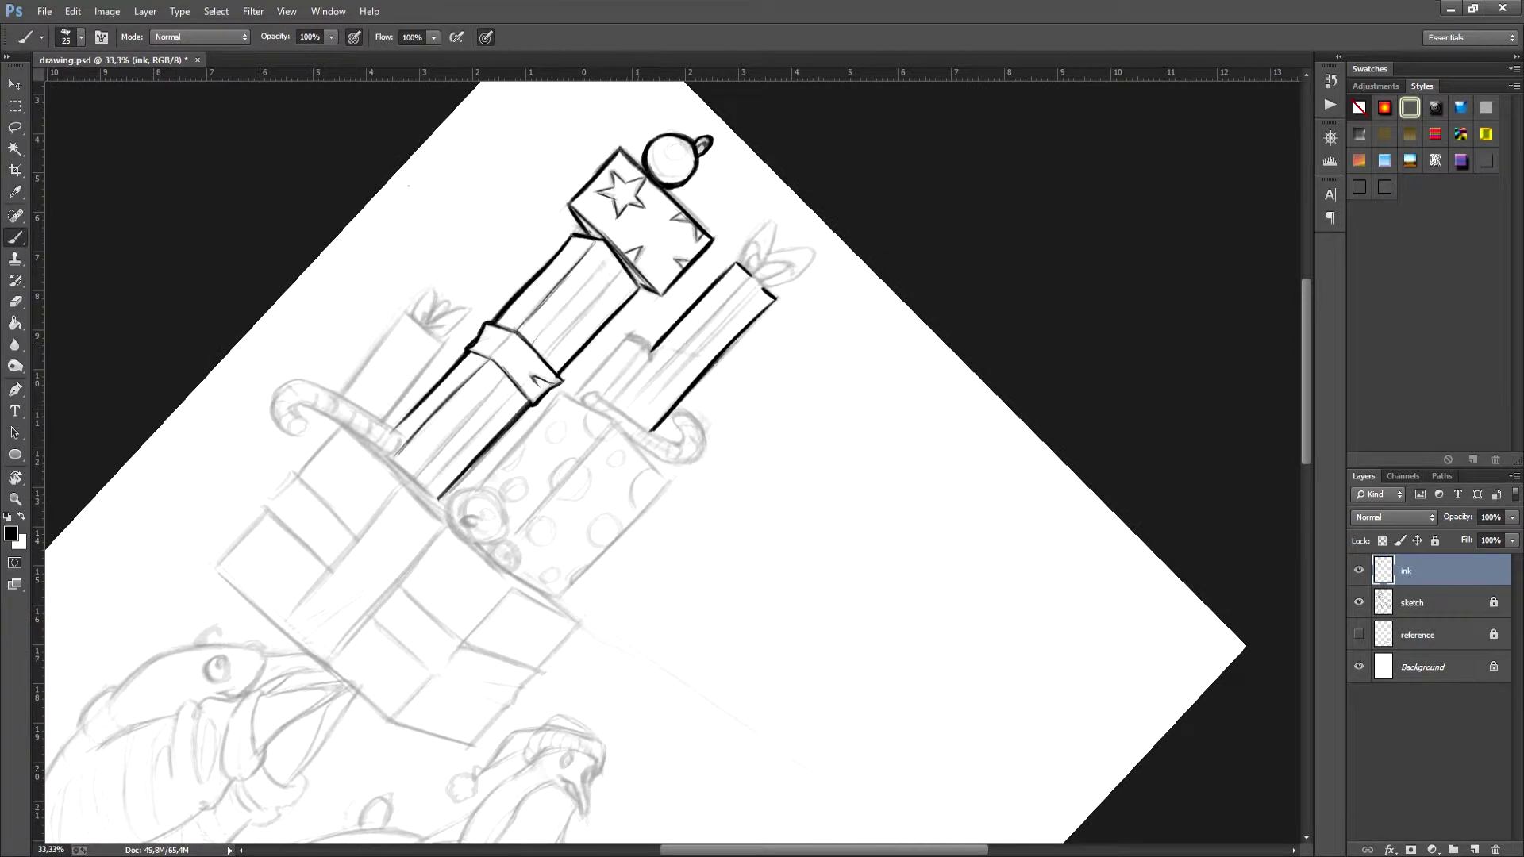
# Step: Ink the long inner ribbon lines running down the tall slim gift
pyautogui.moveTo(627, 408); pyautogui.dragTo(734, 296)
pyautogui.moveTo(633, 421)
pyautogui.mouseDown()
pyautogui.moveTo(761, 290)
pyautogui.moveTo(698, 262)
pyautogui.moveTo(635, 262)
pyautogui.moveTo(738, 278)
pyautogui.mouseUp()
pyautogui.press('r')
pyautogui.press('b')
pyautogui.press('r')
pyautogui.press('b')
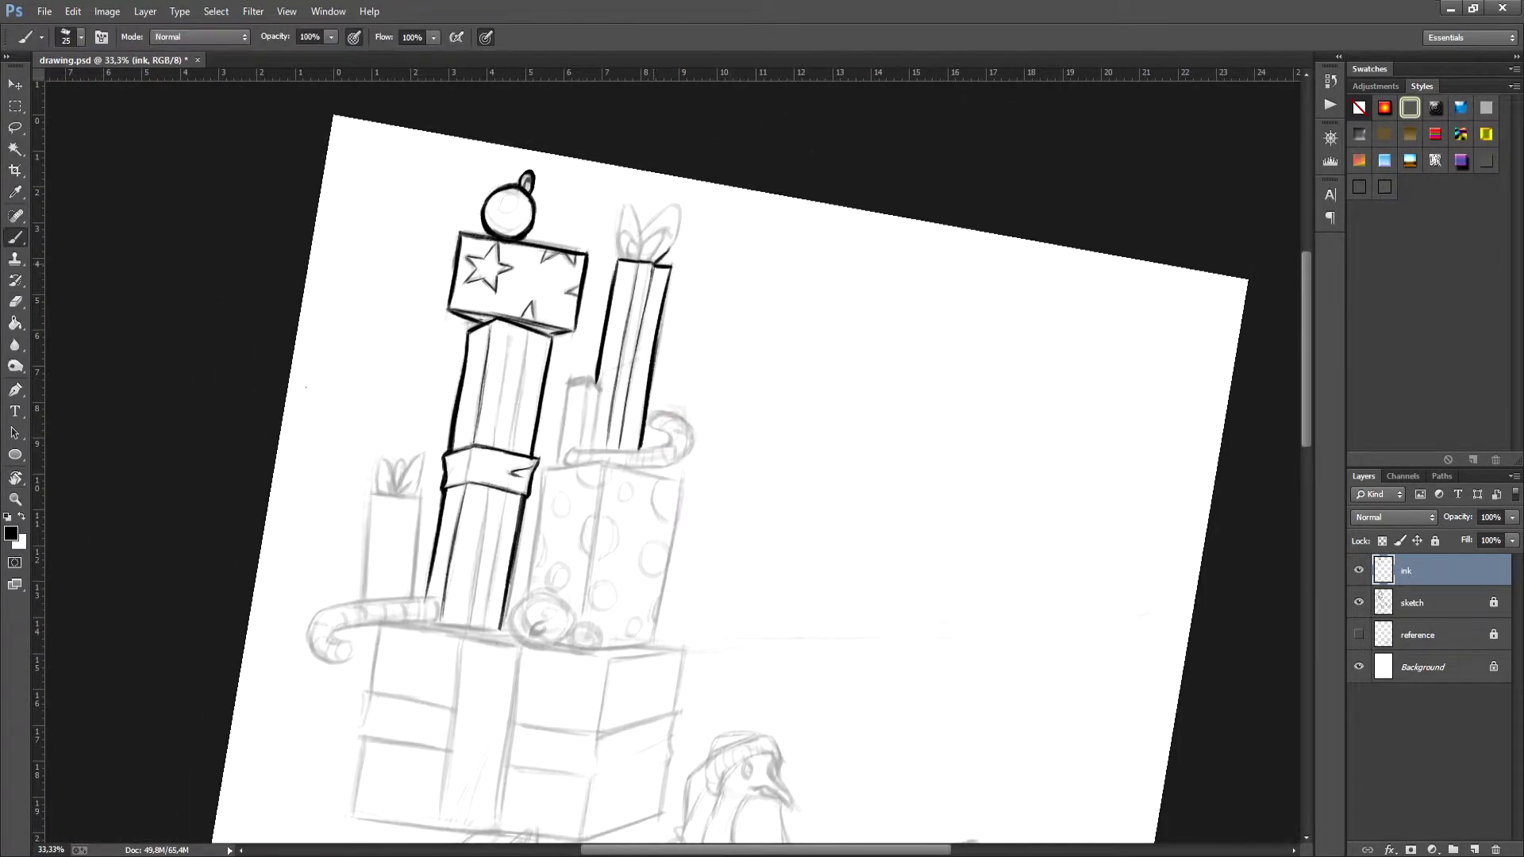
# Step: Ink the looped bow on top of the tall slim gift
pyautogui.moveTo(642, 232)
pyautogui.mouseDown()
pyautogui.moveTo(676, 206)
pyautogui.moveTo(669, 252)
pyautogui.moveTo(762, 317)
pyautogui.mouseUp()
pyautogui.press('r')
pyautogui.press('b')
pyautogui.moveTo(728, 241)
pyautogui.mouseDown()
pyautogui.moveTo(739, 273)
pyautogui.moveTo(760, 238)
pyautogui.moveTo(618, 258)
pyautogui.moveTo(622, 235)
pyautogui.moveTo(784, 299)
pyautogui.moveTo(651, 254)
pyautogui.moveTo(603, 266)
pyautogui.mouseUp()
pyautogui.press('r')
pyautogui.press('r')
pyautogui.press('r')
pyautogui.press('space')
pyautogui.moveTo(682, 635)
pyautogui.mouseDown()
pyautogui.moveTo(610, 246)
pyautogui.moveTo(687, 524)
pyautogui.mouseUp()
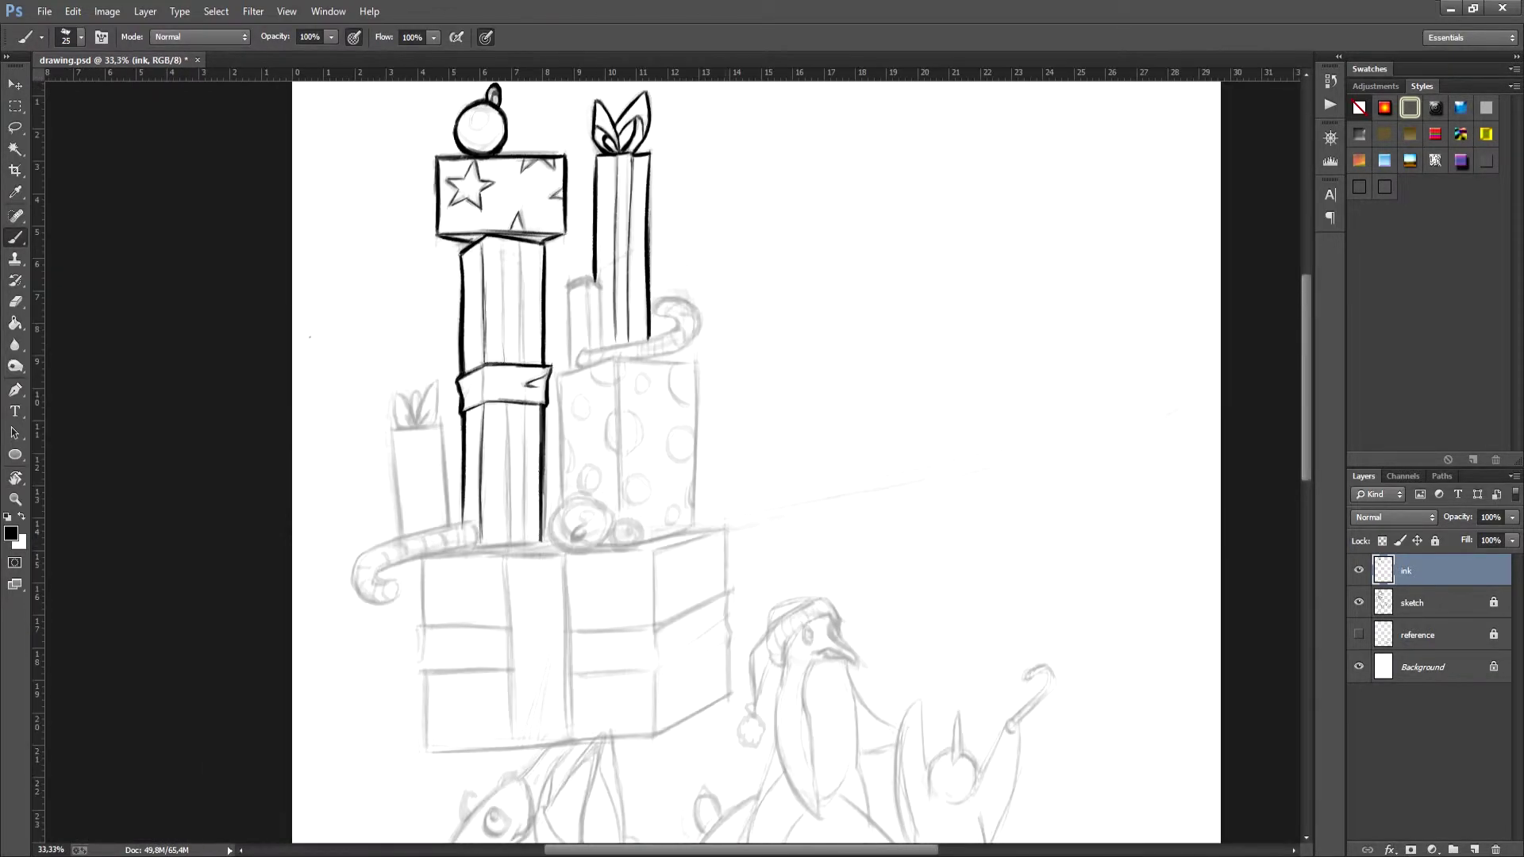
# Step: Ink the small slim gift and its band beside the foot of the tall slim gift
pyautogui.press('r')
pyautogui.moveTo(619, 270); pyautogui.dragTo(745, 276)
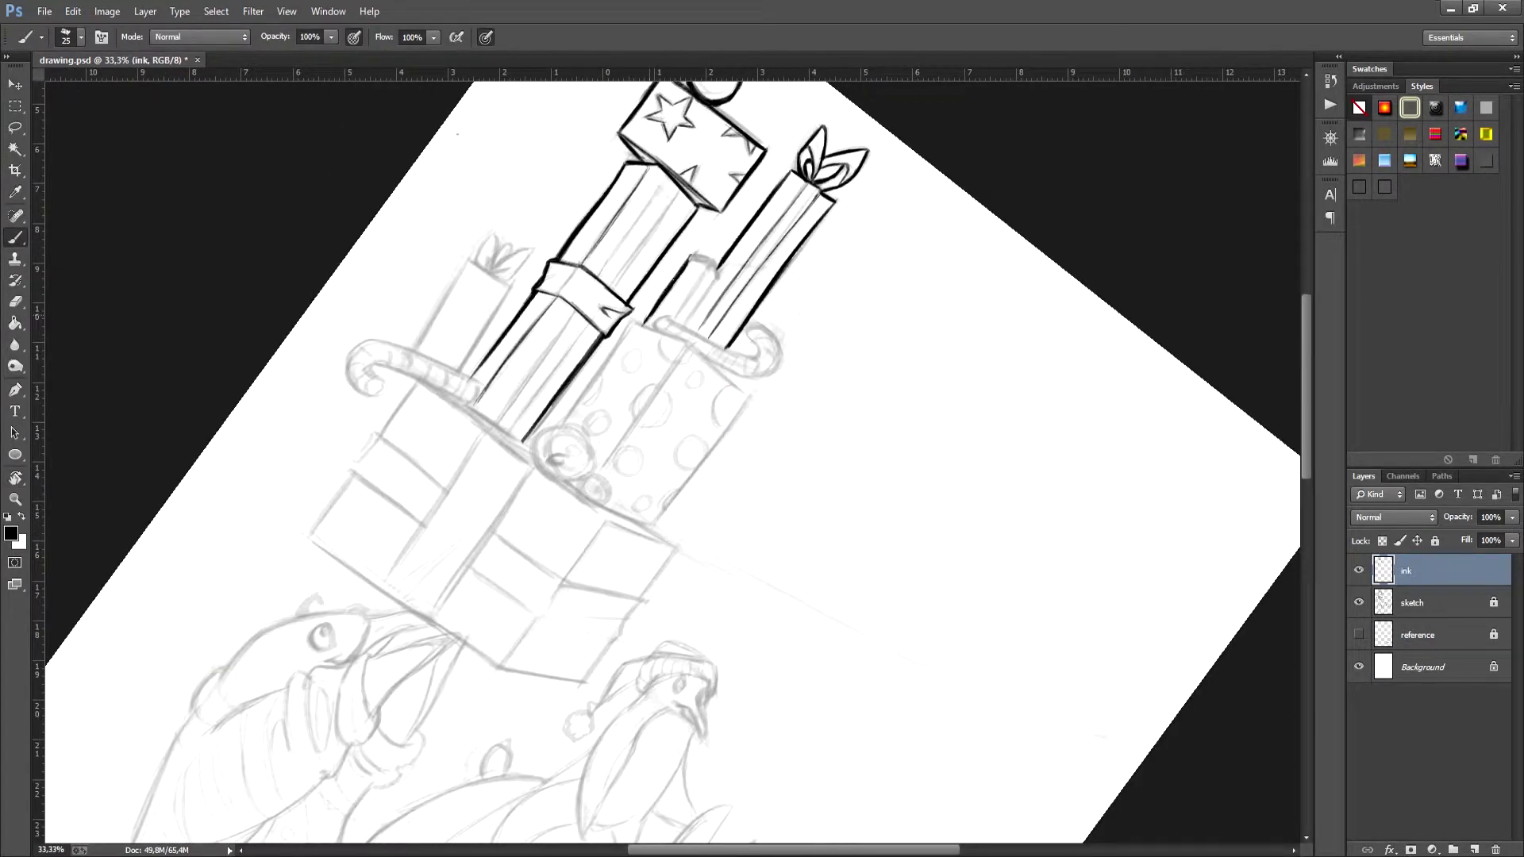
pyautogui.press('r')
pyautogui.moveTo(658, 305)
pyautogui.mouseDown()
pyautogui.moveTo(674, 381)
pyautogui.moveTo(639, 381)
pyautogui.moveTo(603, 408)
pyautogui.moveTo(542, 318)
pyautogui.moveTo(494, 500)
pyautogui.moveTo(486, 397)
pyautogui.moveTo(524, 334)
pyautogui.moveTo(592, 355)
pyautogui.mouseUp()
pyautogui.press('r')
pyautogui.moveTo(590, 290); pyautogui.dragTo(591, 324)
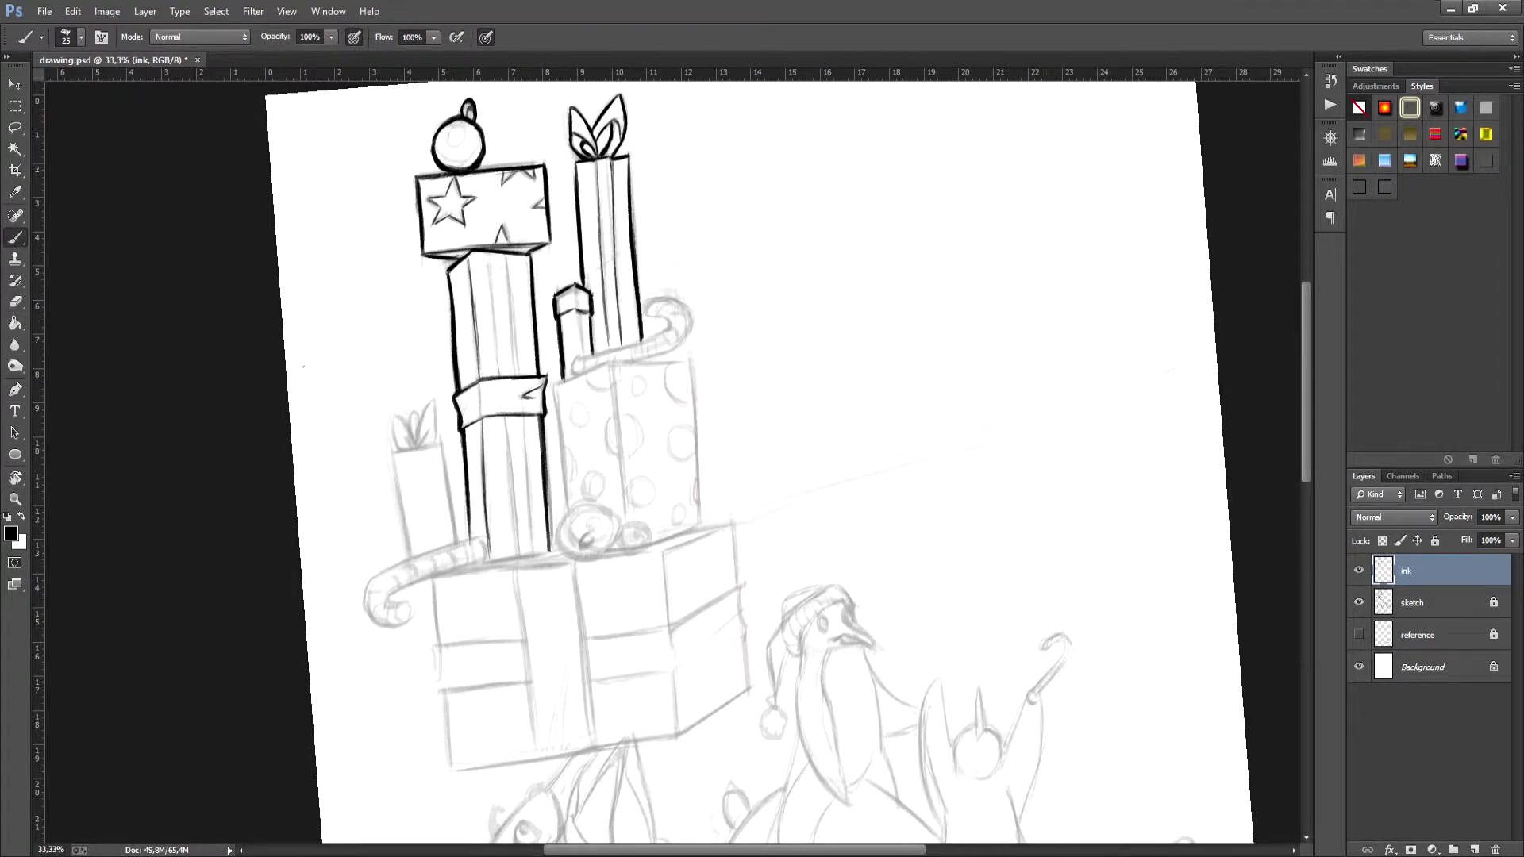
# Step: Ink the short upper edge of the polka-dot gift beneath the small slim gift
pyautogui.moveTo(667, 239); pyautogui.dragTo(889, 397)
pyautogui.moveTo(754, 353); pyautogui.dragTo(815, 331)
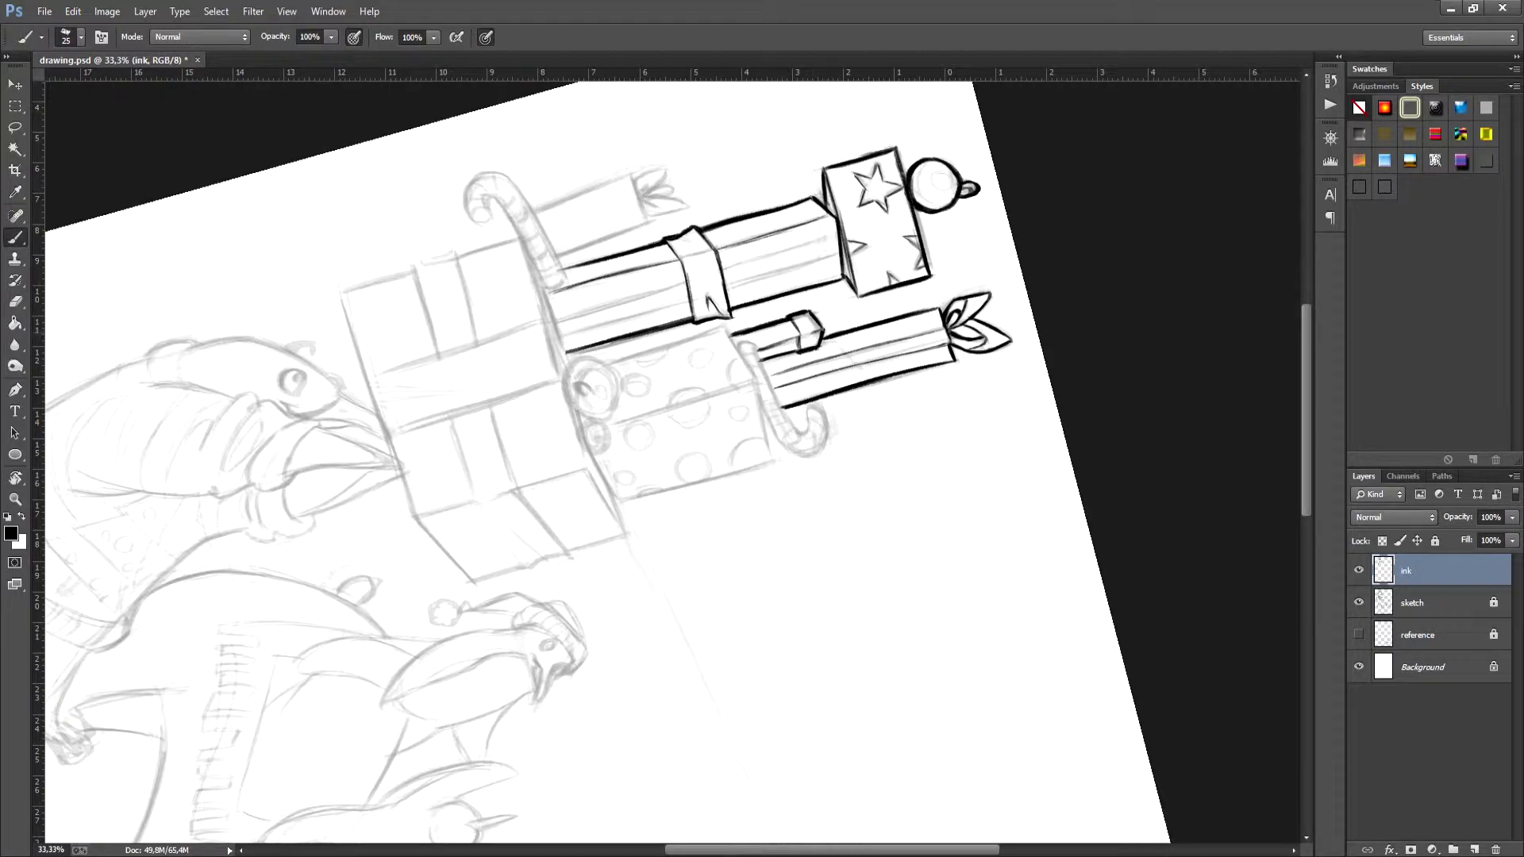
pyautogui.press('e')
pyautogui.press('b')
pyautogui.moveTo(800, 339); pyautogui.dragTo(619, 296)
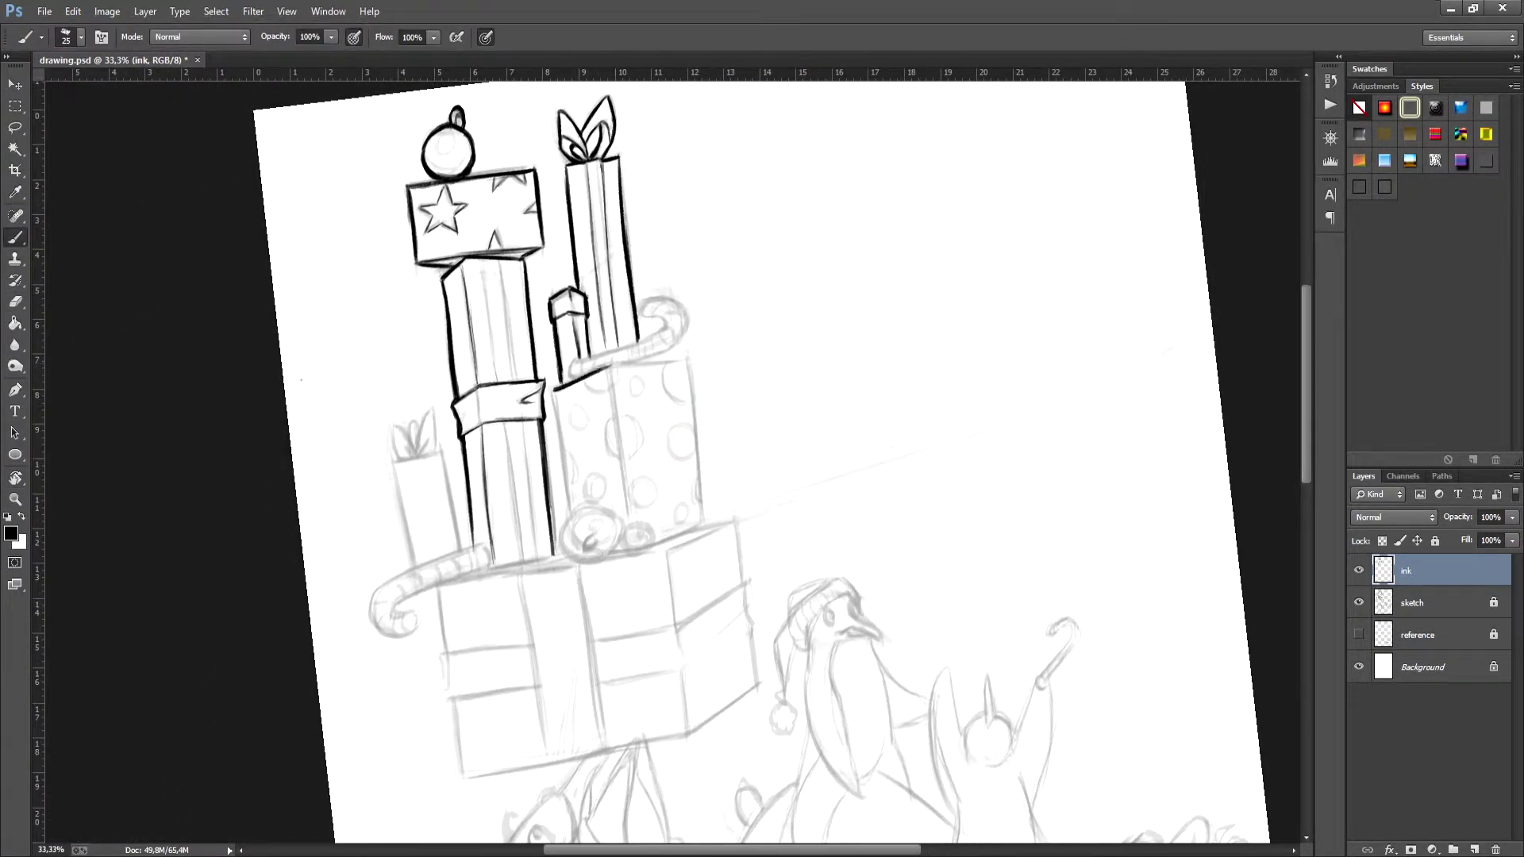
# Step: Ink the long side edges and the remaining top edge of the polka-dot gift
pyautogui.press('r')
pyautogui.moveTo(583, 377)
pyautogui.mouseDown()
pyautogui.moveTo(709, 350)
pyautogui.moveTo(634, 361)
pyautogui.moveTo(603, 238)
pyautogui.mouseUp()
pyautogui.press('e')
pyautogui.press('b')
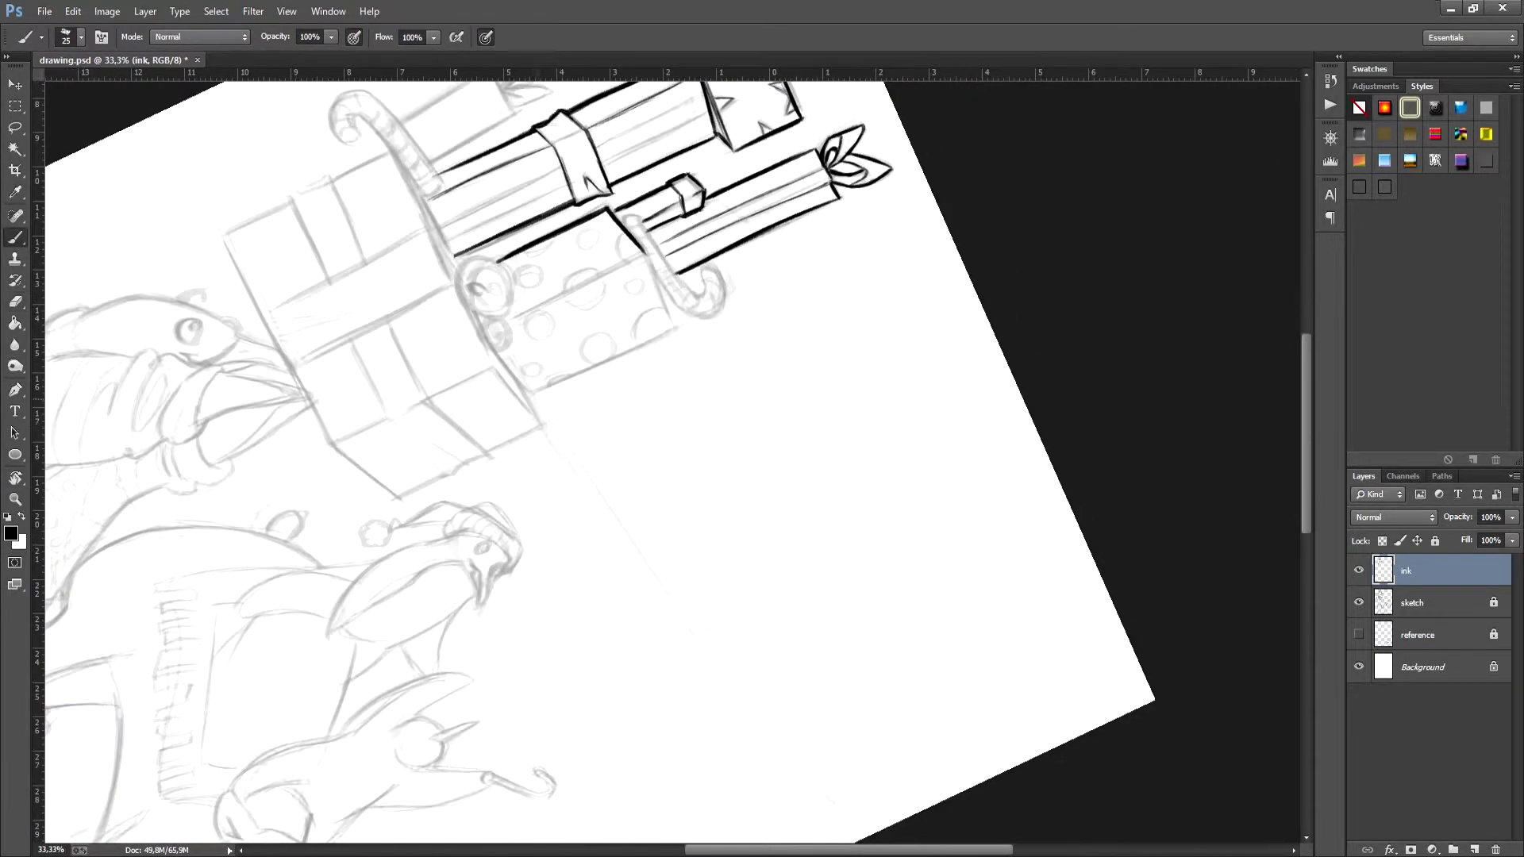
pyautogui.moveTo(527, 397)
pyautogui.mouseDown()
pyautogui.moveTo(678, 328)
pyautogui.moveTo(556, 476)
pyautogui.moveTo(438, 544)
pyautogui.mouseUp()
pyautogui.moveTo(546, 475)
pyautogui.mouseDown()
pyautogui.moveTo(564, 507)
pyautogui.moveTo(619, 453)
pyautogui.mouseUp()
pyautogui.moveTo(500, 474)
pyautogui.mouseDown()
pyautogui.moveTo(560, 411)
pyautogui.moveTo(556, 437)
pyautogui.mouseUp()
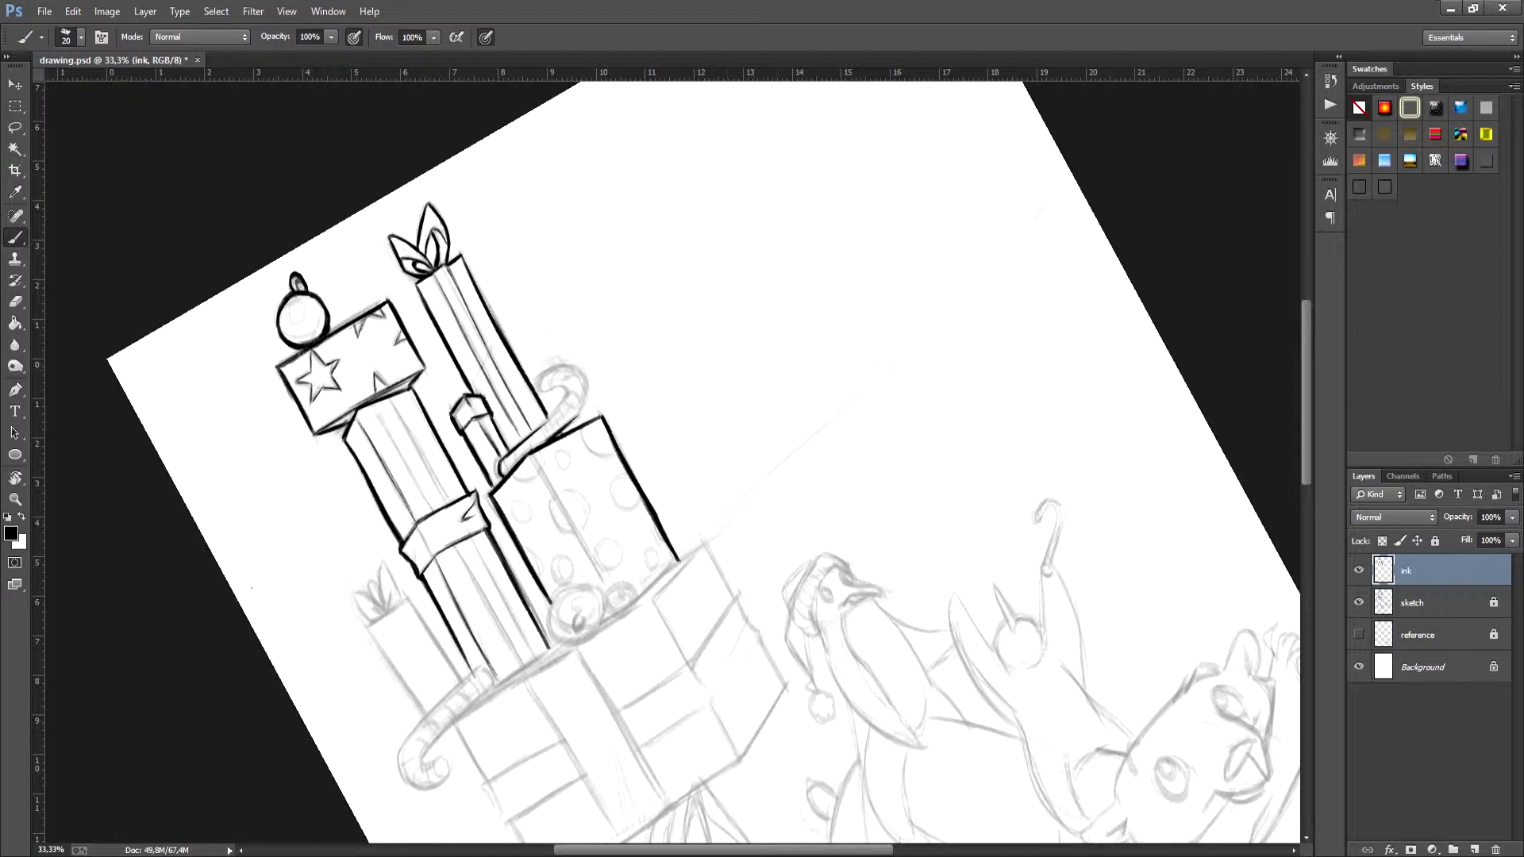
# Step: Ink the outline of the candy cane on top of the polka-dot gift with a size 20 brush
pyautogui.press('r')
pyautogui.moveTo(897, 556); pyautogui.dragTo(564, 245)
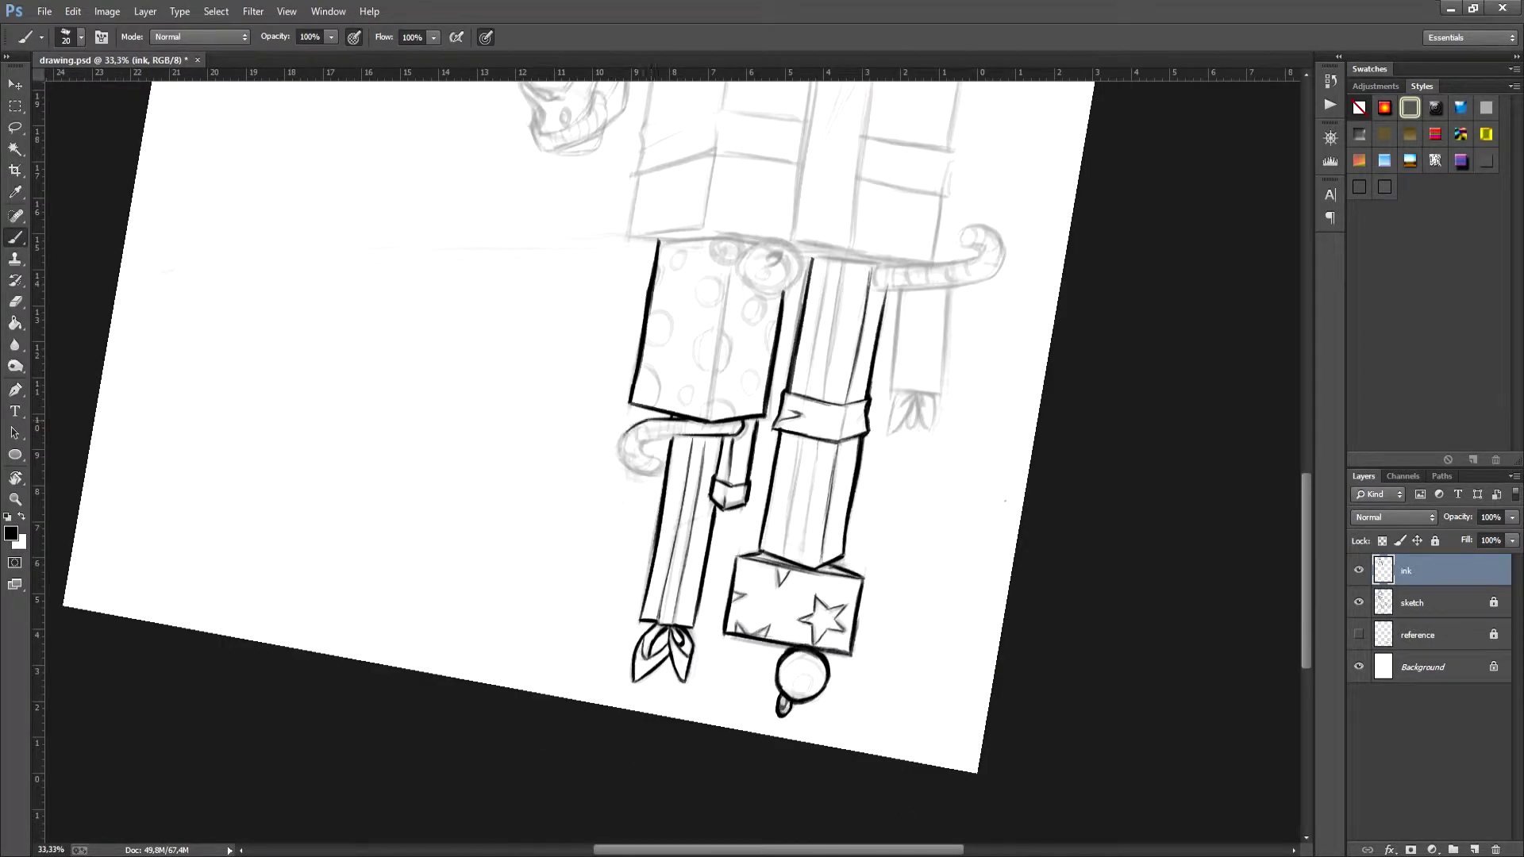
pyautogui.moveTo(657, 421)
pyautogui.mouseDown()
pyautogui.moveTo(621, 450)
pyautogui.moveTo(637, 473)
pyautogui.mouseUp()
pyautogui.press('r')
pyautogui.moveTo(897, 555); pyautogui.dragTo(914, 438)
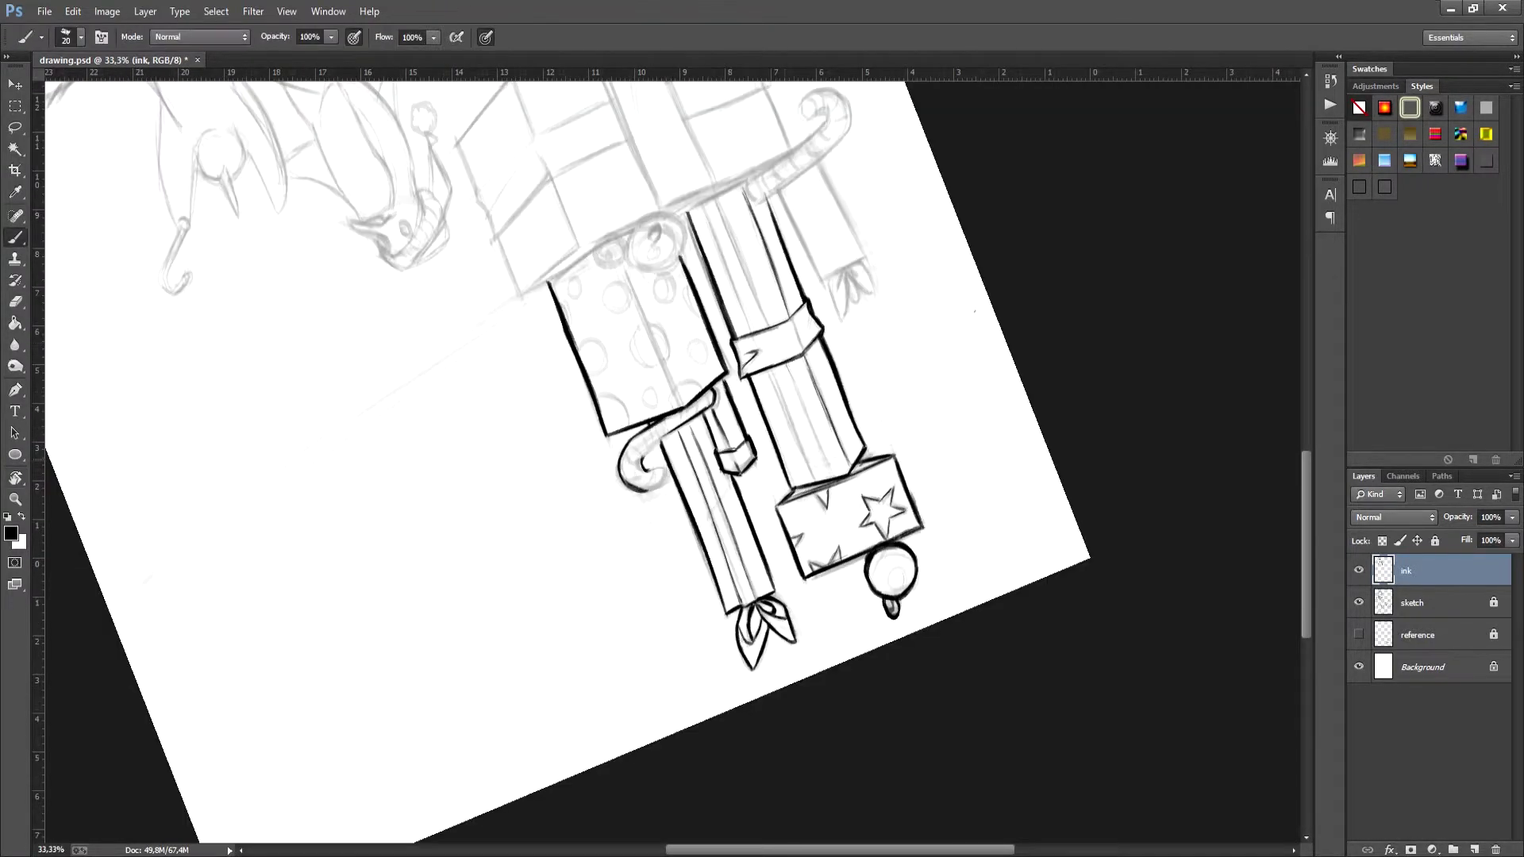
pyautogui.moveTo(644, 461); pyautogui.dragTo(684, 423)
pyautogui.press('r')
pyautogui.moveTo(793, 634)
pyautogui.mouseDown()
pyautogui.moveTo(824, 316)
pyautogui.moveTo(571, 277)
pyautogui.mouseUp()
pyautogui.moveTo(698, 442); pyautogui.dragTo(686, 460)
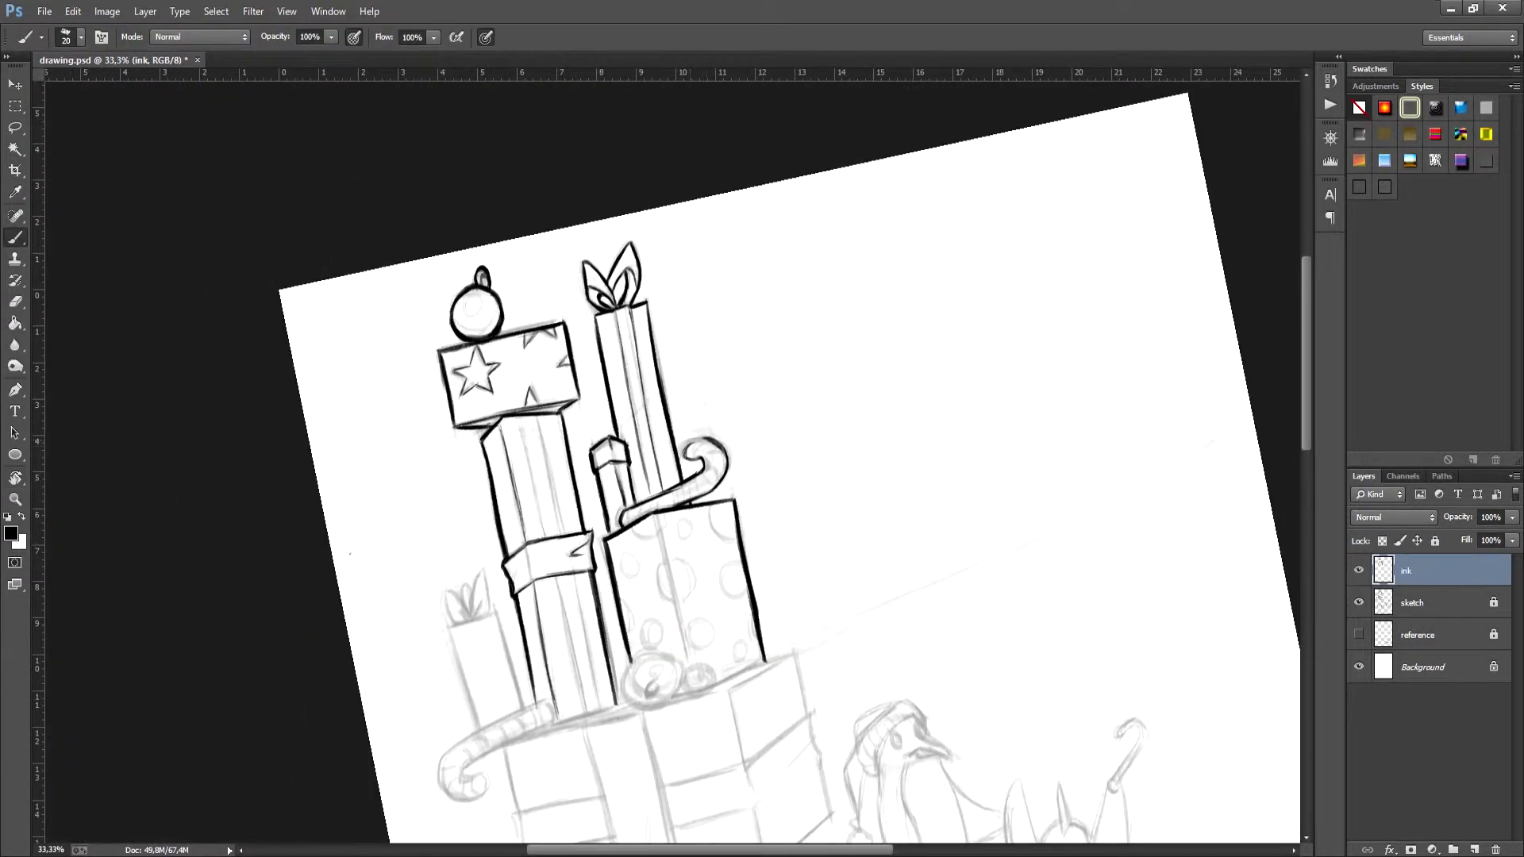
# Step: Ink the stripes on the upper candy cane and a long inner line on the banded tall gift
pyautogui.moveTo(627, 508); pyautogui.dragTo(644, 484)
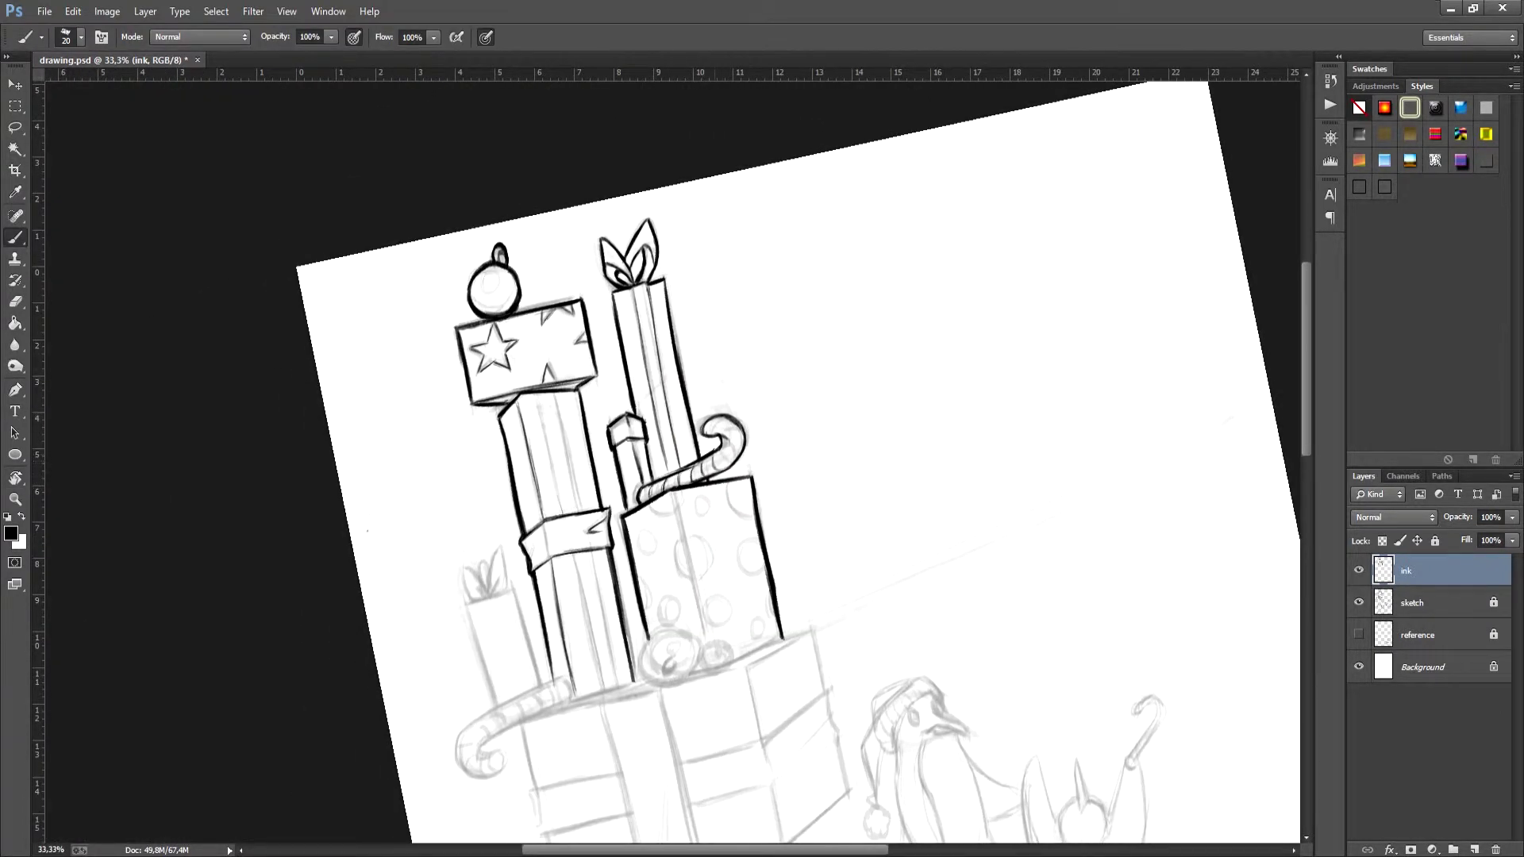
pyautogui.moveTo(718, 421); pyautogui.dragTo(718, 433)
pyautogui.press('r')
pyautogui.moveTo(911, 460)
pyautogui.mouseDown()
pyautogui.moveTo(909, 494)
pyautogui.moveTo(809, 656)
pyautogui.moveTo(536, 265)
pyautogui.moveTo(515, 293)
pyautogui.mouseUp()
pyautogui.press('r')
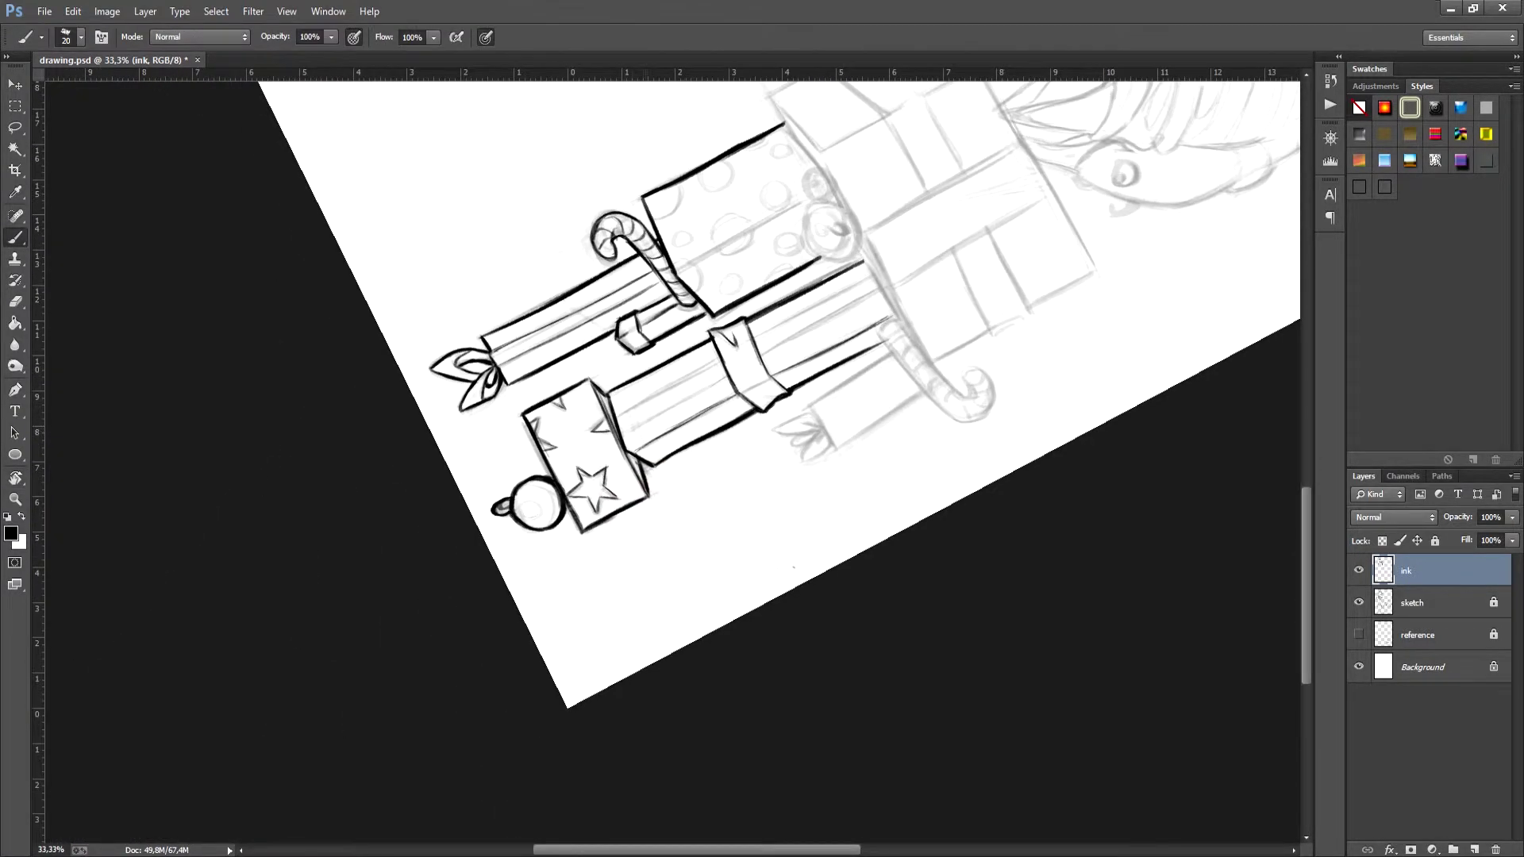
pyautogui.moveTo(623, 408); pyautogui.dragTo(723, 354)
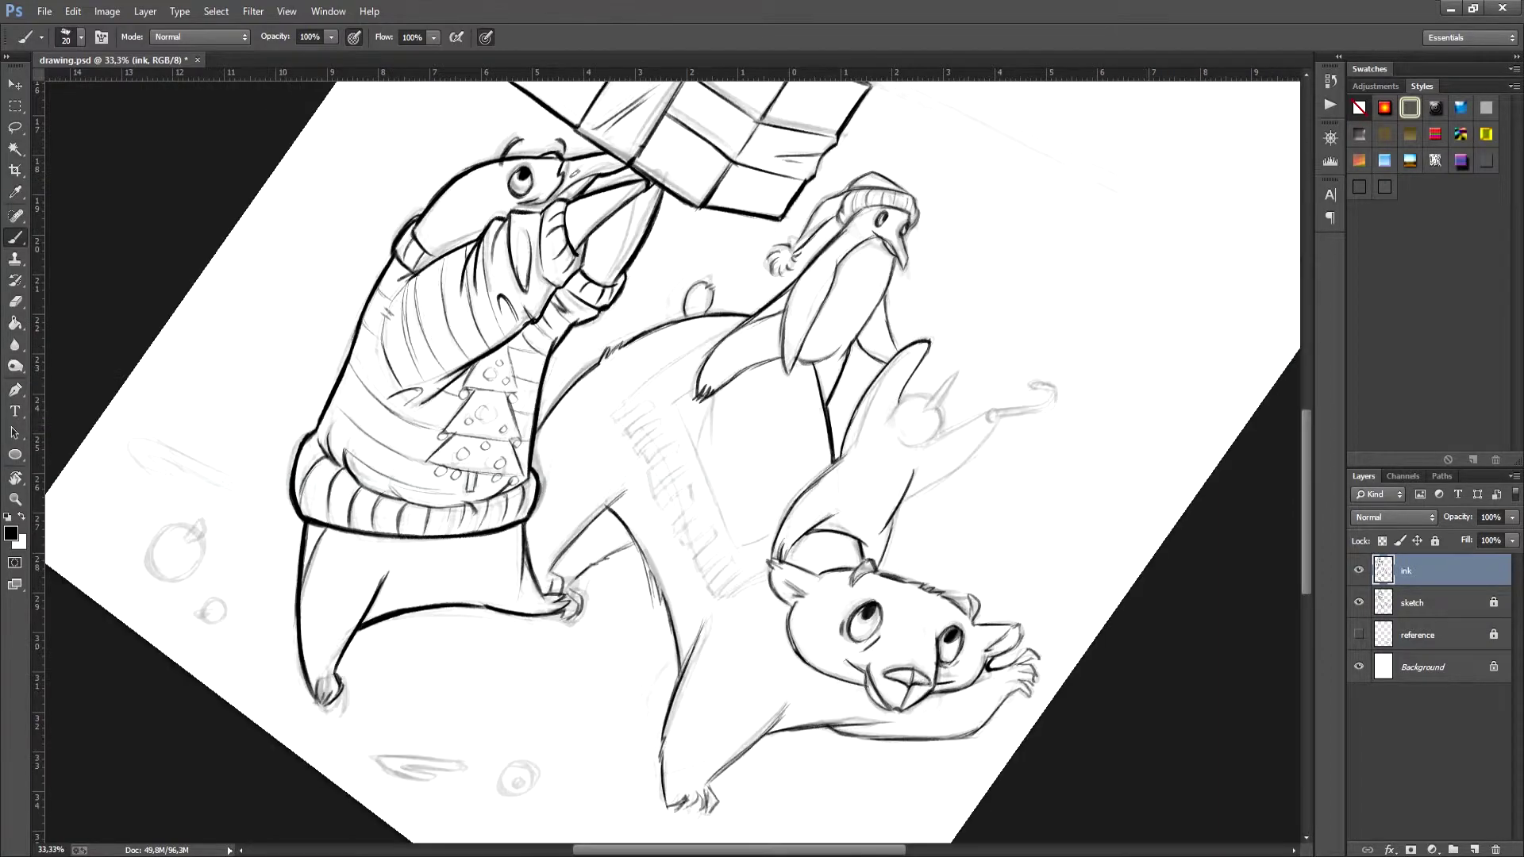
# Step: Ink the beak, head and raised wing of the small penguin riding behind the bear's head
pyautogui.press('r')
pyautogui.moveTo(826, 262)
pyautogui.mouseDown()
pyautogui.moveTo(861, 298)
pyautogui.moveTo(484, 258)
pyautogui.moveTo(890, 270)
pyautogui.moveTo(908, 317)
pyautogui.moveTo(884, 353)
pyautogui.mouseUp()
pyautogui.press('r')
pyautogui.moveTo(913, 297); pyautogui.dragTo(886, 352)
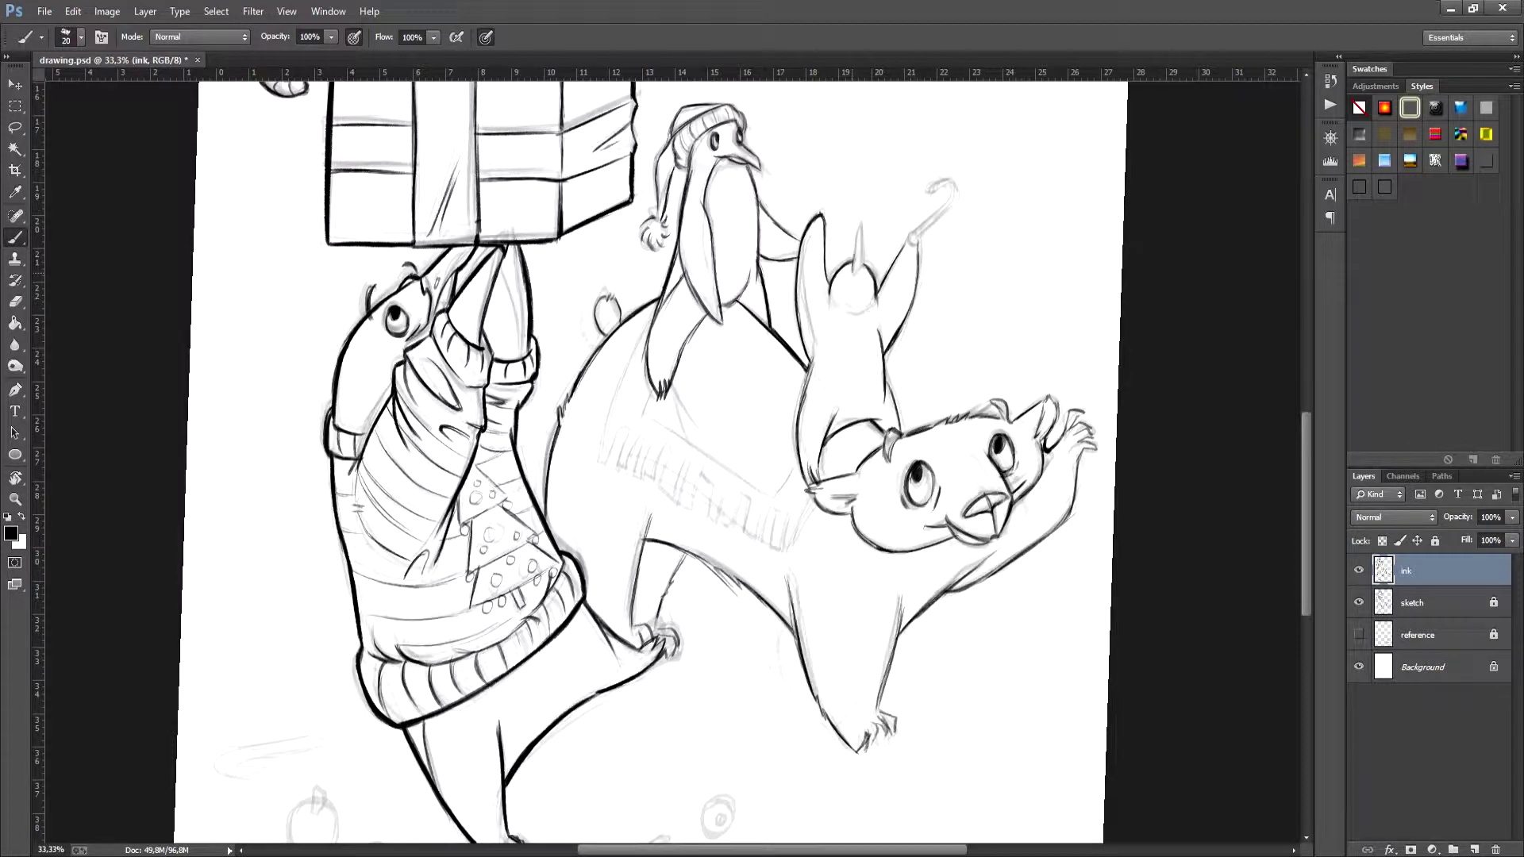
pyautogui.moveTo(860, 226); pyautogui.dragTo(813, 353)
pyautogui.moveTo(915, 273); pyautogui.dragTo(887, 341)
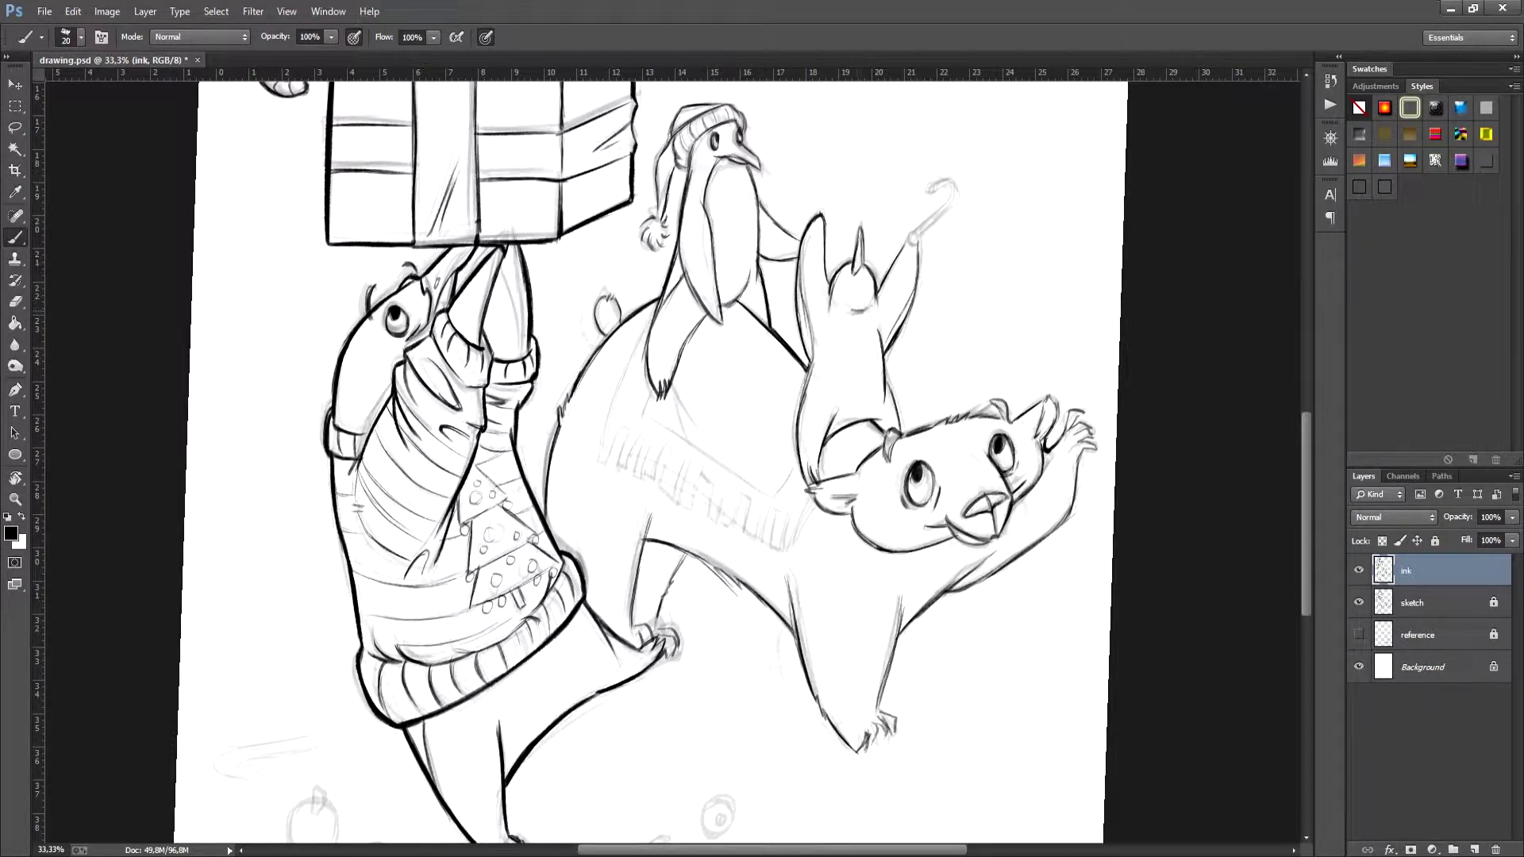
# Step: Ink the candy cane held up by the small riding penguin
pyautogui.moveTo(911, 235); pyautogui.dragTo(949, 189)
pyautogui.moveTo(915, 246); pyautogui.dragTo(946, 210)
pyautogui.moveTo(913, 243); pyautogui.dragTo(958, 182)
# Step: Ink the fringe and side edges of the blanket on the polar bear's back
pyautogui.moveTo(674, 460)
pyautogui.mouseDown()
pyautogui.moveTo(644, 487)
pyautogui.moveTo(646, 415)
pyautogui.moveTo(665, 410)
pyautogui.moveTo(663, 480)
pyautogui.mouseUp()
pyautogui.press('e')
pyautogui.press('b')
pyautogui.press('h')
pyautogui.moveTo(865, 405); pyautogui.dragTo(845, 305)
pyautogui.moveTo(675, 548)
pyautogui.mouseDown()
pyautogui.moveTo(689, 388)
pyautogui.moveTo(716, 450)
pyautogui.mouseUp()
pyautogui.press('r')
pyautogui.moveTo(746, 383)
pyautogui.mouseDown()
pyautogui.moveTo(629, 472)
pyautogui.moveTo(659, 487)
pyautogui.moveTo(684, 563)
pyautogui.moveTo(699, 525)
pyautogui.moveTo(707, 543)
pyautogui.mouseUp()
pyautogui.press('r')
pyautogui.moveTo(698, 428)
pyautogui.mouseDown()
pyautogui.moveTo(658, 422)
pyautogui.moveTo(631, 450)
pyautogui.mouseUp()
pyautogui.moveTo(735, 399); pyautogui.dragTo(746, 388)
pyautogui.press('r')
pyautogui.moveTo(632, 450); pyautogui.dragTo(695, 427)
pyautogui.moveTo(700, 562)
pyautogui.mouseDown()
pyautogui.moveTo(756, 640)
pyautogui.moveTo(800, 651)
pyautogui.mouseUp()
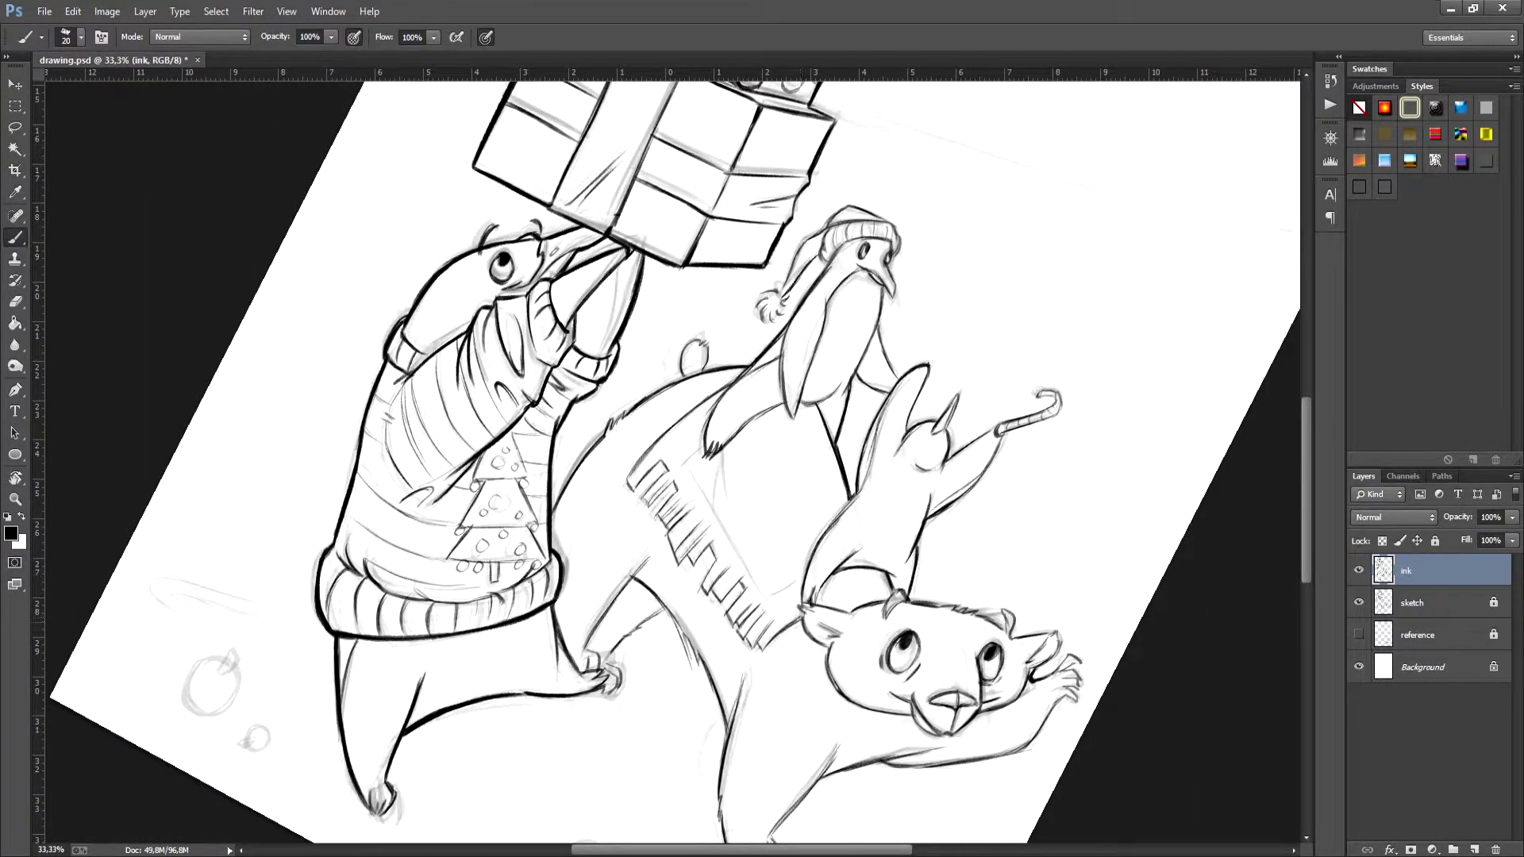
# Step: Ink the border line running above the fringe of the bear's blanket
pyautogui.press('r')
pyautogui.moveTo(794, 555); pyautogui.dragTo(555, 334)
pyautogui.moveTo(804, 387); pyautogui.dragTo(677, 446)
pyautogui.press('r')
pyautogui.moveTo(792, 358); pyautogui.dragTo(790, 567)
pyautogui.moveTo(770, 596); pyautogui.dragTo(792, 585)
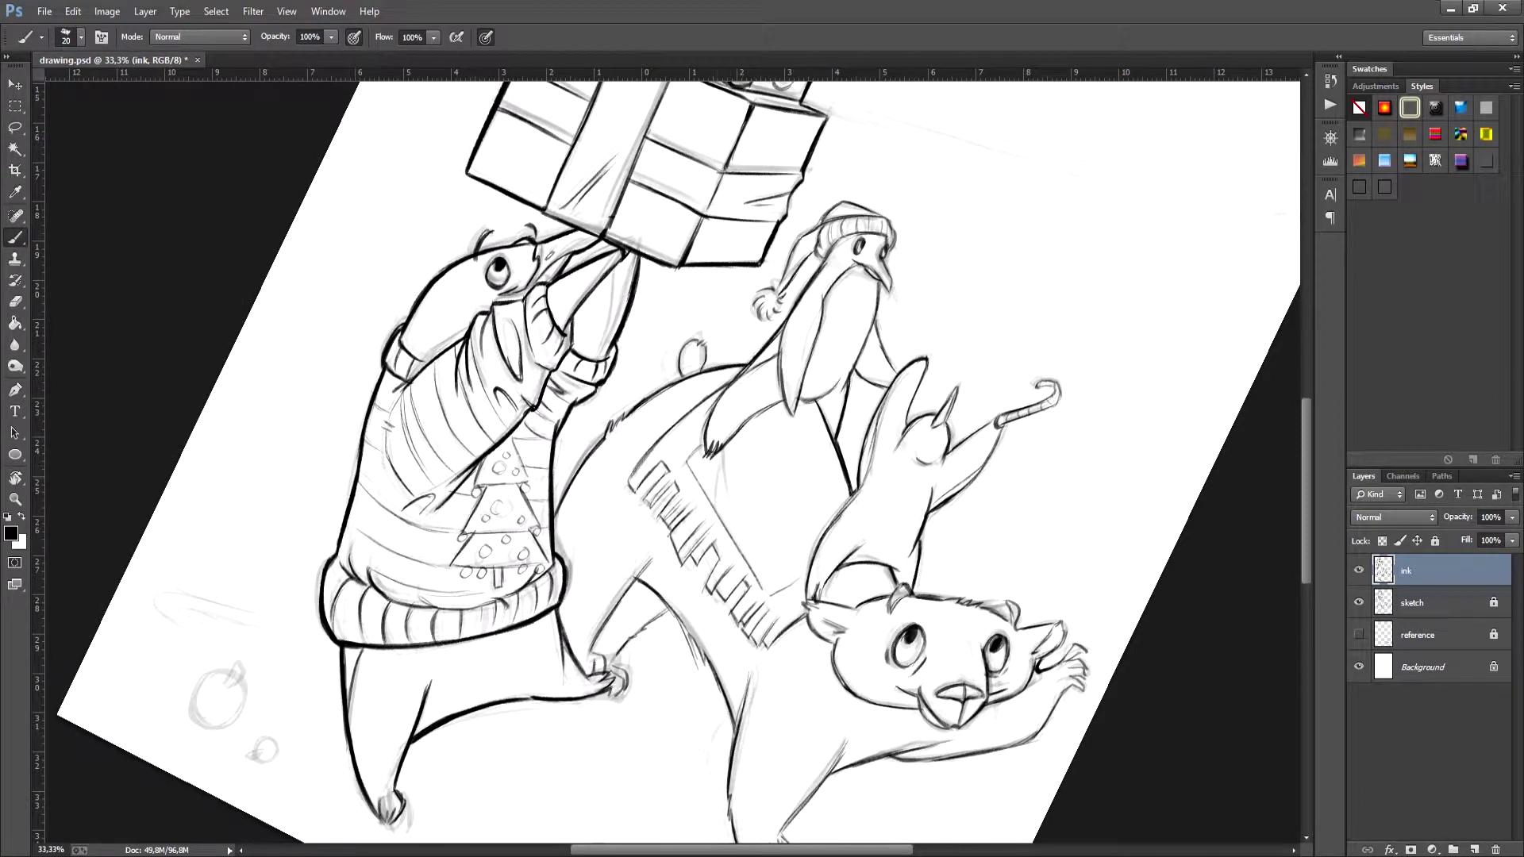
pyautogui.moveTo(719, 446); pyautogui.dragTo(722, 494)
# Step: Review the whole inked drawing upright with the sketch layer hidden, and show the sketch layer again
pyautogui.press('r')
pyautogui.press('Escape')
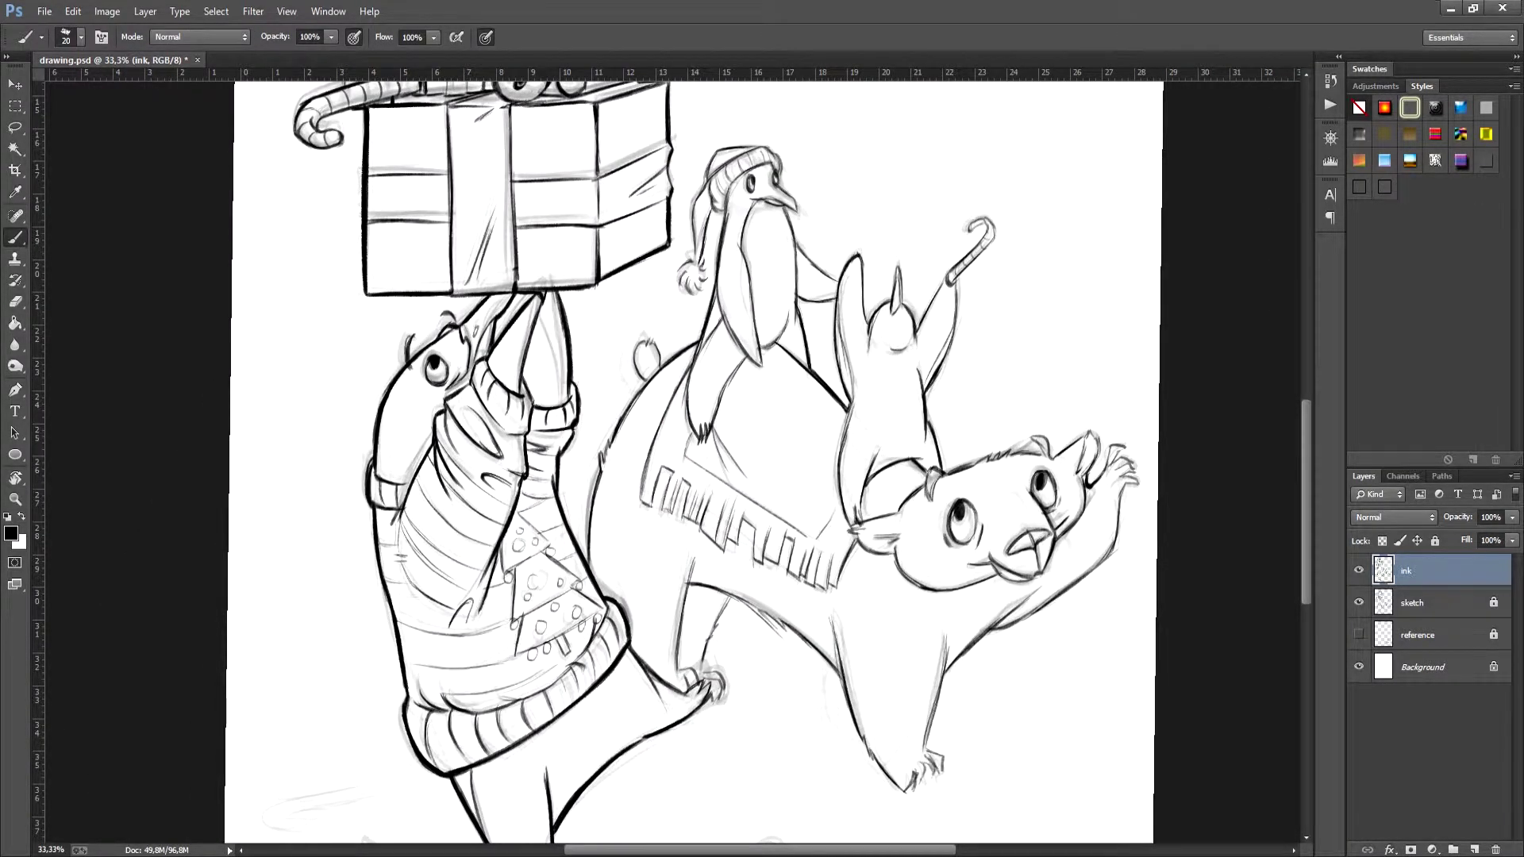
pyautogui.hotkey('ctrl', '-')
pyautogui.hotkey('ctrl', '-')
pyautogui.click(1359, 602)
pyautogui.press('r')
pyautogui.press('Escape')
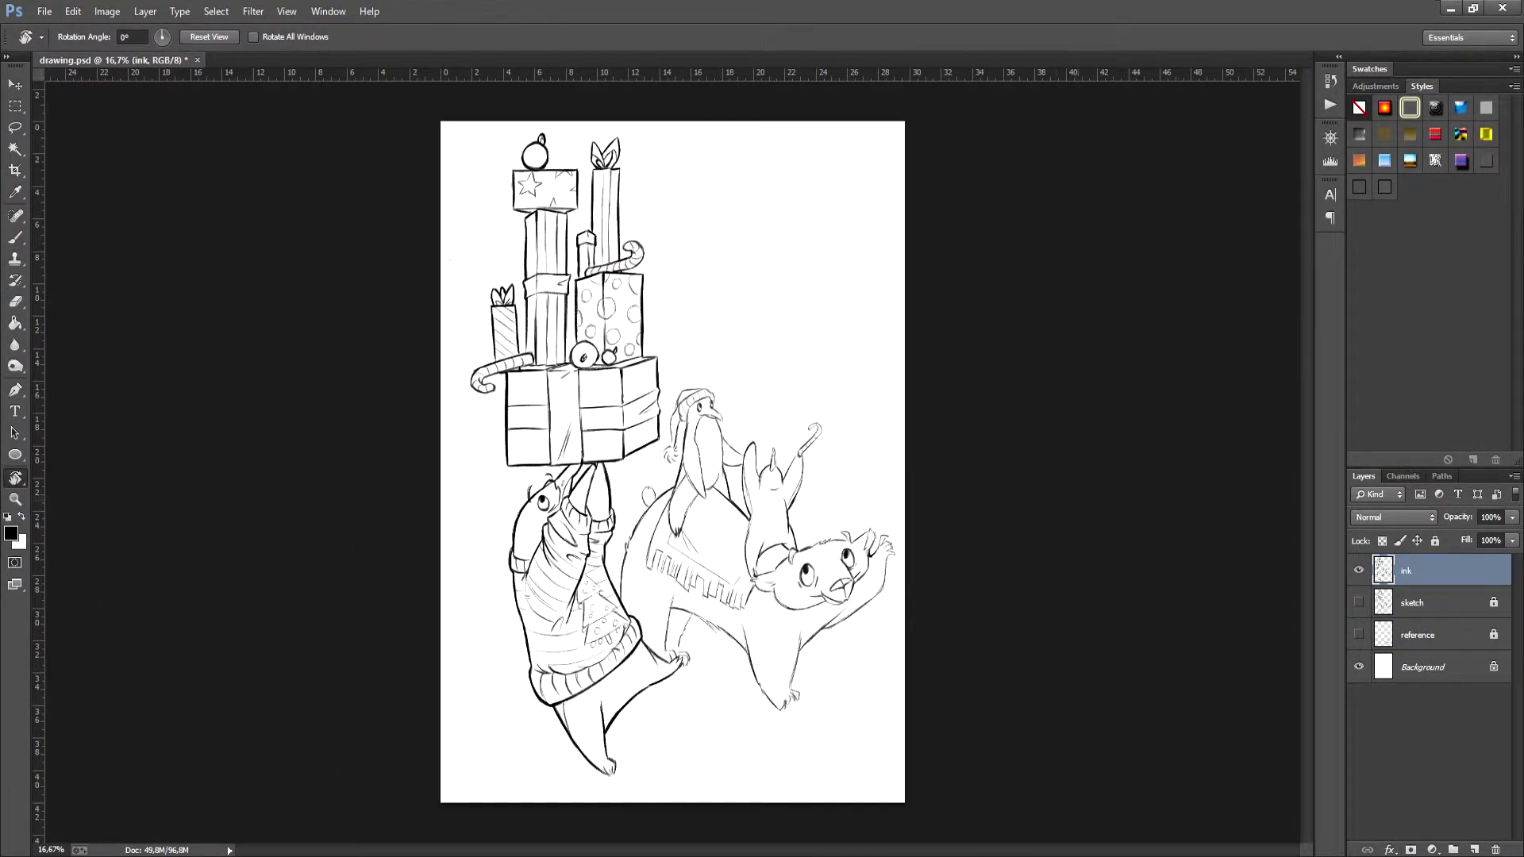
pyautogui.click(1358, 602)
# Step: Ink the round bauble on the ground below the polar bear with a size 20 brush
pyautogui.hotkey('ctrl', '+')
pyautogui.scroll(-5, 736, 397)
pyautogui.press('b')
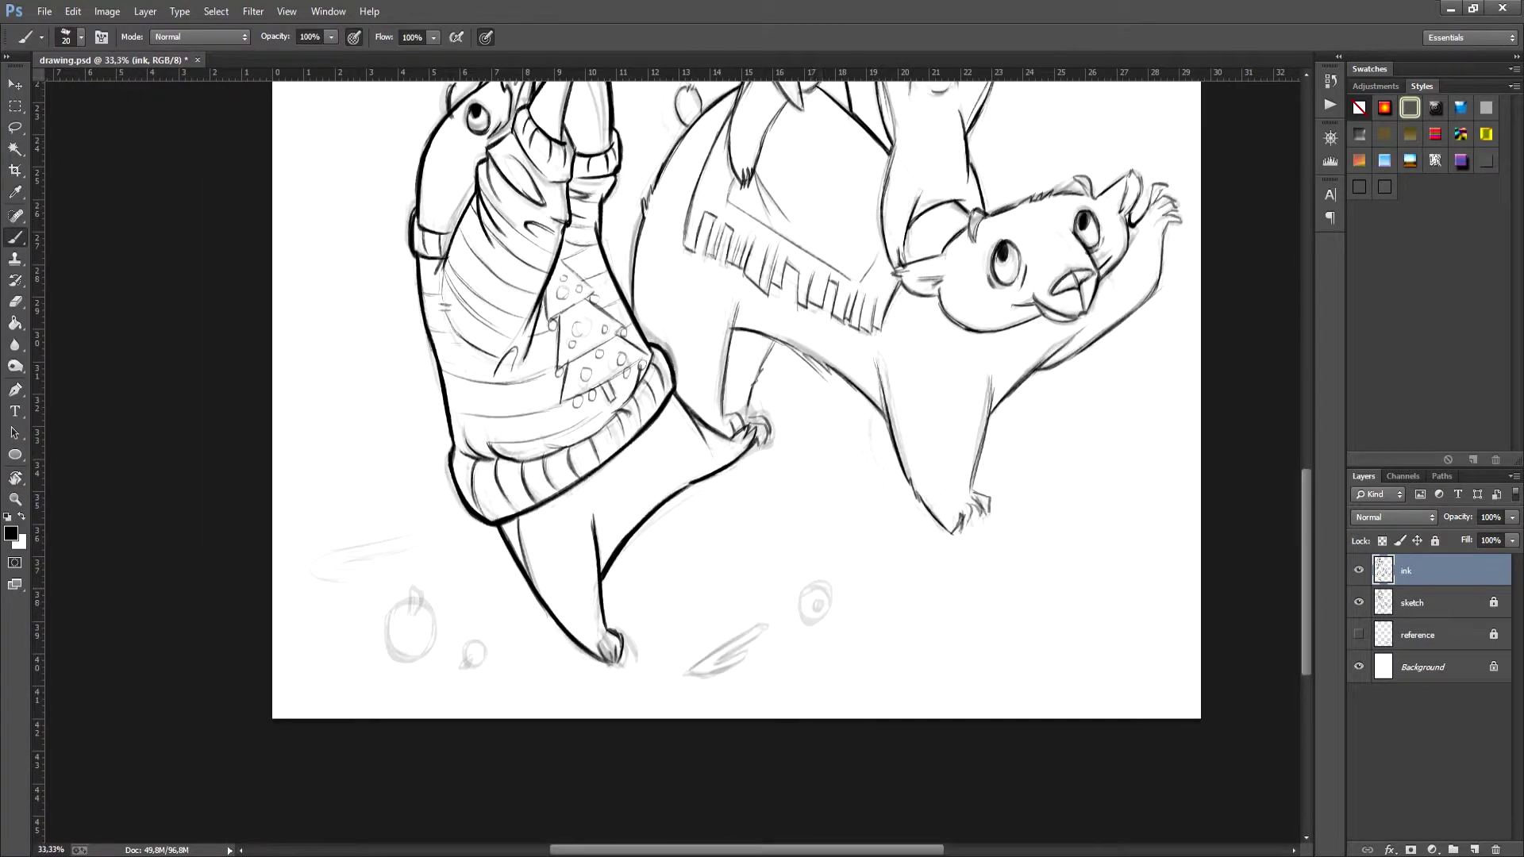
pyautogui.moveTo(813, 584); pyautogui.dragTo(809, 586)
pyautogui.moveTo(817, 601); pyautogui.dragTo(915, 585)
# Step: Ink the large looped bauble and the tiny bauble beside the penguin's foot, reducing the brush to size 15
pyautogui.press(']')
pyautogui.moveTo(507, 575)
pyautogui.mouseDown()
pyautogui.moveTo(481, 595)
pyautogui.moveTo(508, 635)
pyautogui.moveTo(525, 579)
pyautogui.moveTo(480, 609)
pyautogui.moveTo(519, 581)
pyautogui.mouseUp()
pyautogui.press('[')
pyautogui.press('[')
pyautogui.moveTo(511, 583); pyautogui.dragTo(515, 584)
pyautogui.moveTo(560, 629)
pyautogui.mouseDown()
pyautogui.moveTo(578, 619)
pyautogui.moveTo(576, 636)
pyautogui.mouseUp()
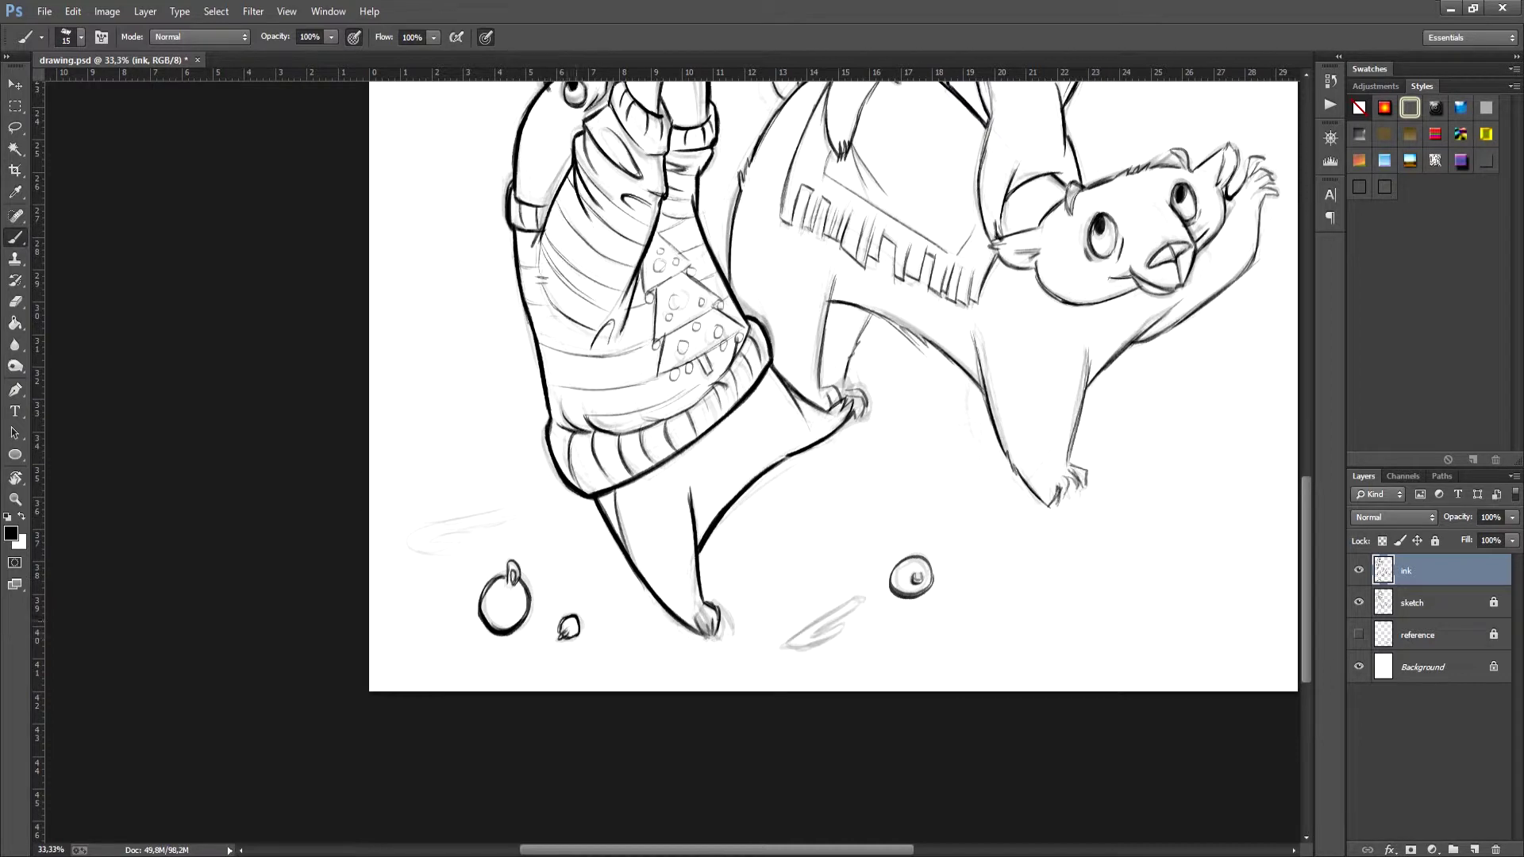
# Step: Ink the outline of the fallen candy cane above the large looped bauble
pyautogui.press('r')
pyautogui.moveTo(675, 429); pyautogui.dragTo(714, 421)
pyautogui.moveTo(425, 538)
pyautogui.mouseDown()
pyautogui.moveTo(514, 519)
pyautogui.moveTo(452, 557)
pyautogui.moveTo(513, 528)
pyautogui.mouseUp()
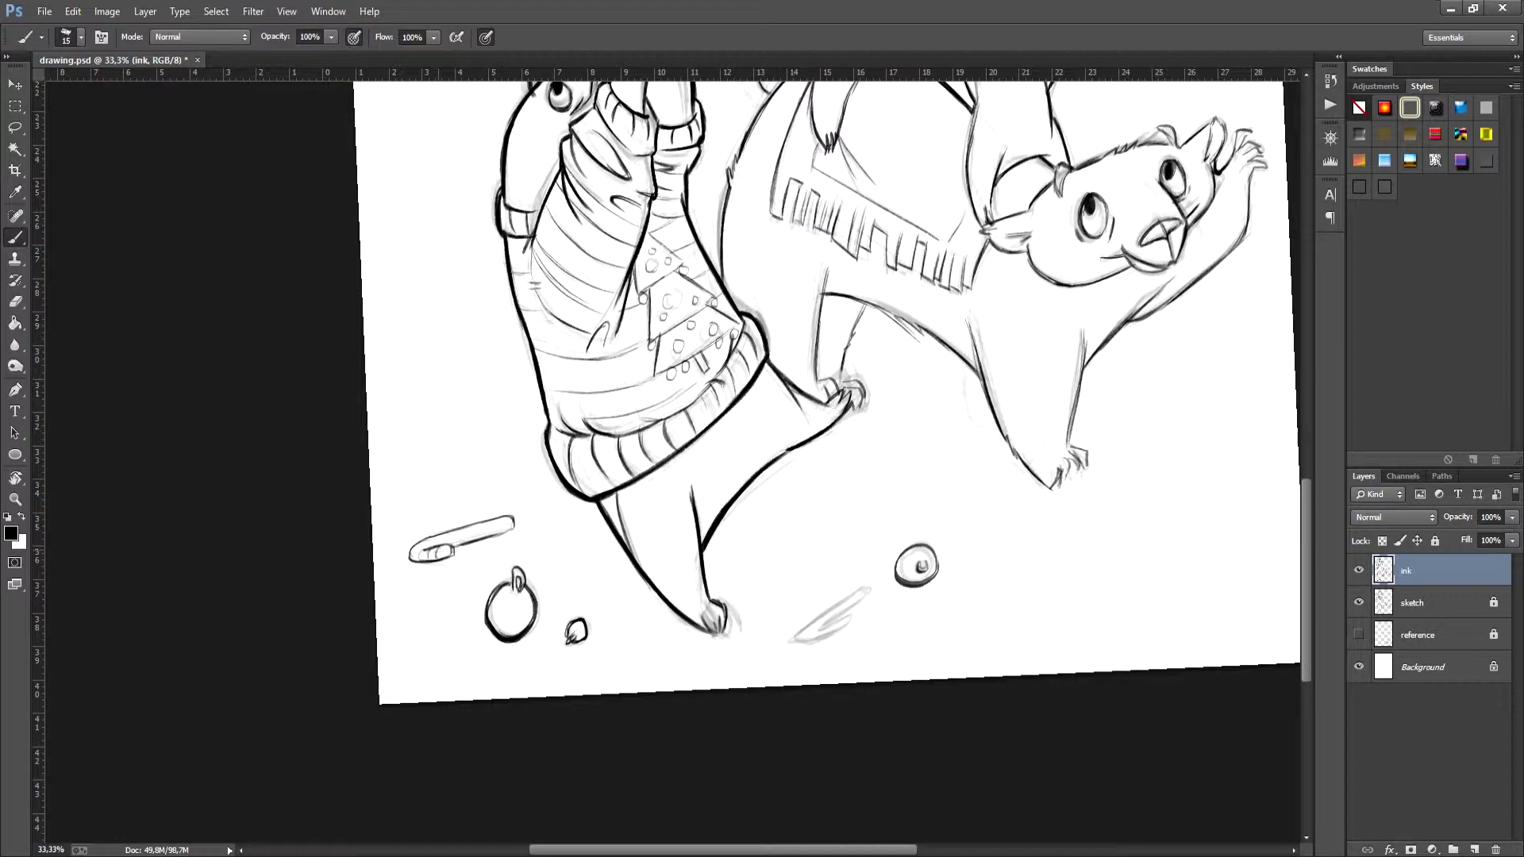
# Step: Ink the stripes of the first fallen candy cane and draw the second striped cane between the penguin's foot and the bauble
pyautogui.press('r')
pyautogui.moveTo(673, 381); pyautogui.dragTo(677, 381)
pyautogui.moveTo(714, 508); pyautogui.dragTo(671, 477)
pyautogui.press('r')
pyautogui.moveTo(673, 381); pyautogui.dragTo(697, 385)
pyautogui.moveTo(699, 625)
pyautogui.mouseDown()
pyautogui.moveTo(782, 607)
pyautogui.moveTo(724, 648)
pyautogui.moveTo(833, 576)
pyautogui.mouseUp()
pyautogui.hotkey('ctrl', 'z')
pyautogui.press('r')
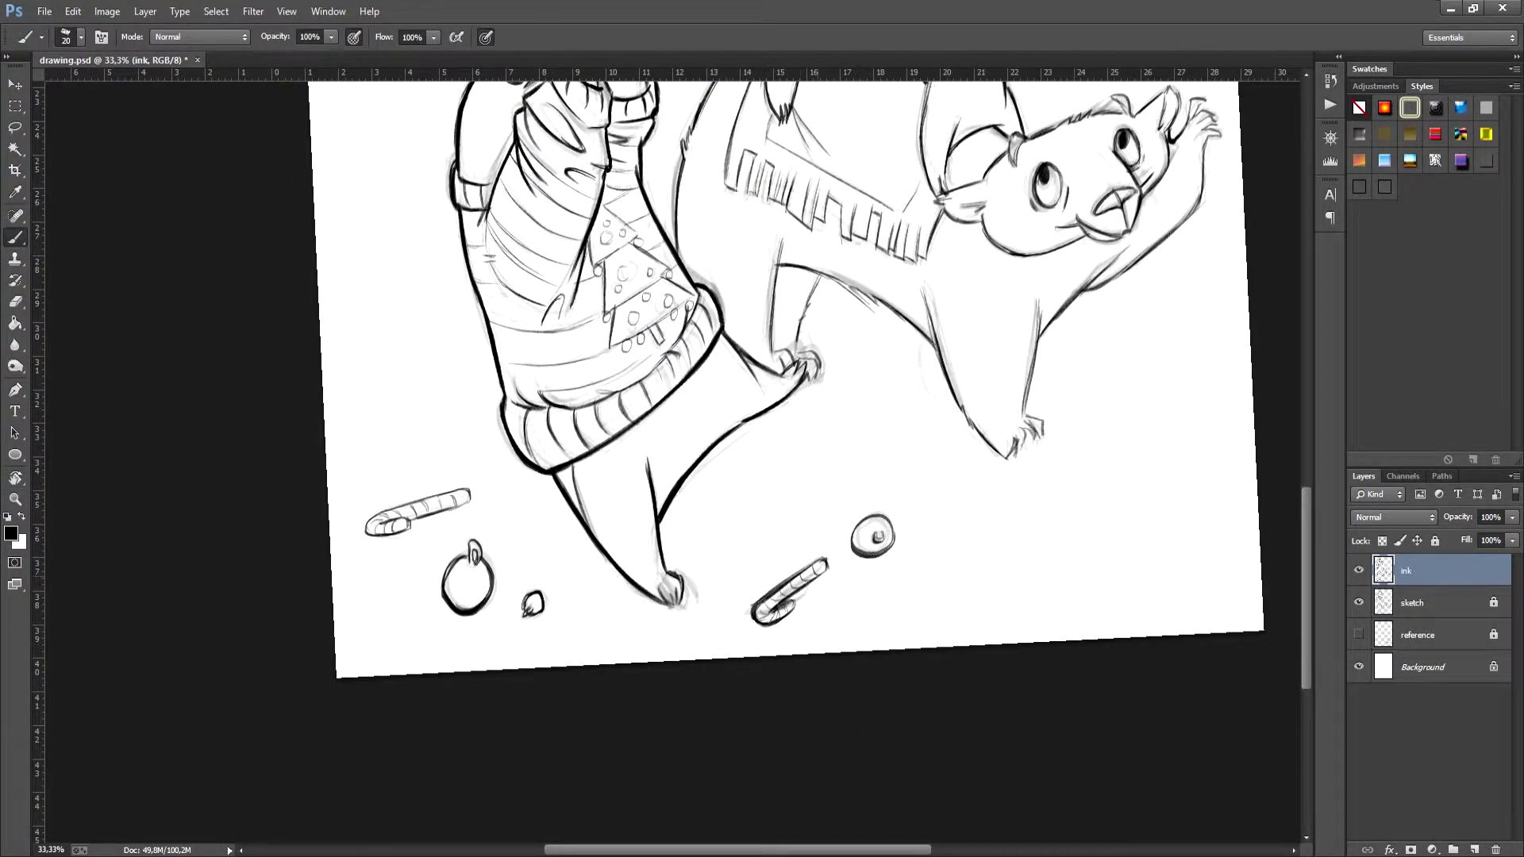
pyautogui.moveTo(372, 516)
pyautogui.mouseDown()
pyautogui.moveTo(412, 524)
pyautogui.moveTo(470, 490)
pyautogui.mouseUp()
# Step: Add small texture marks and creases to the large gift box with a size 10 brush
pyautogui.hotkey('ctrl', '-')
pyautogui.hotkey('ctrl', '-')
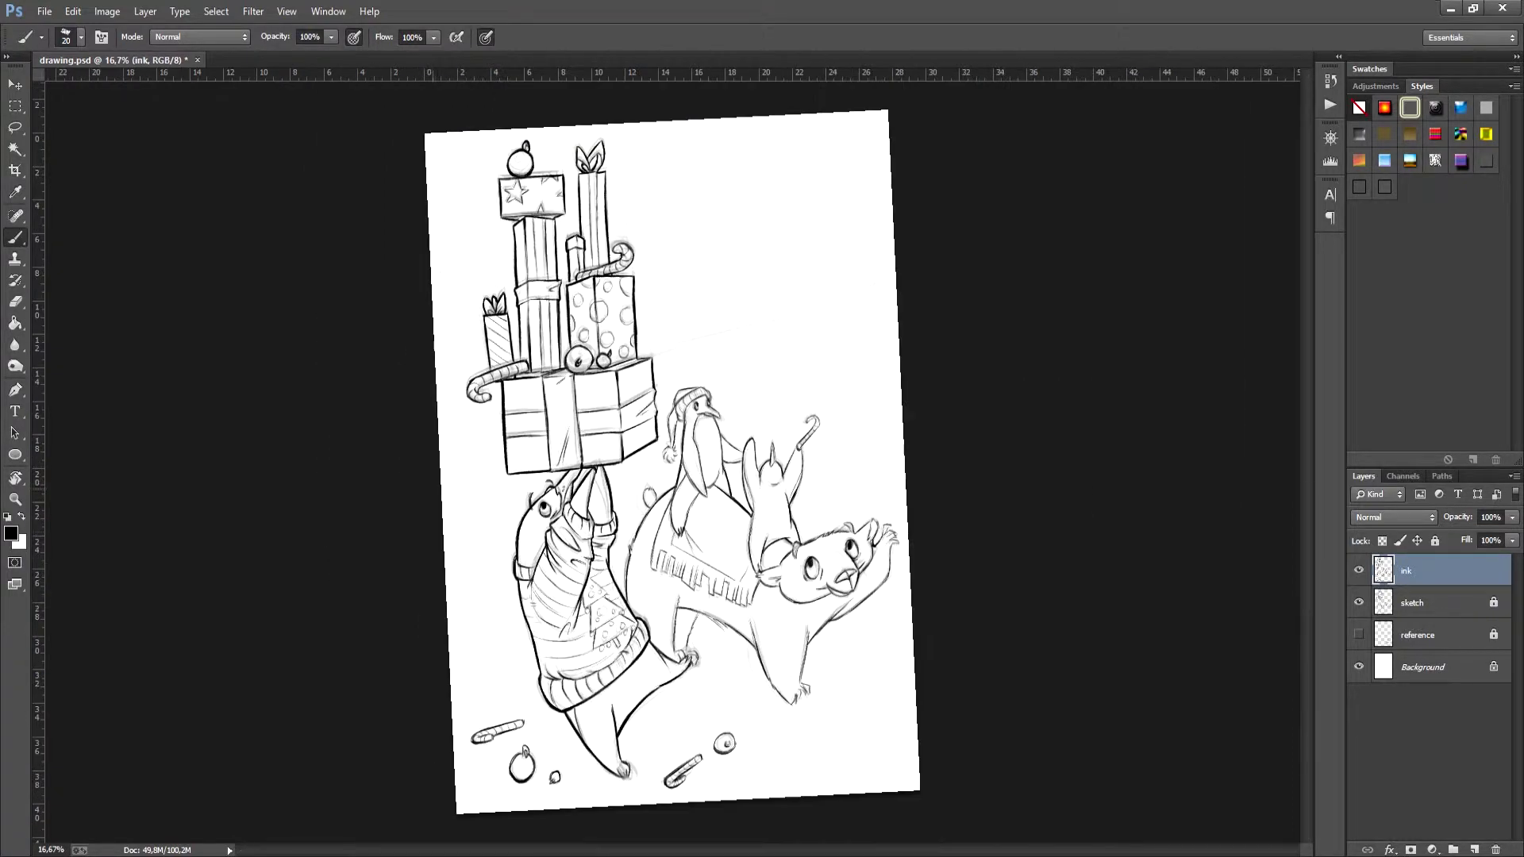
pyautogui.press('r')
pyautogui.press('Escape')
pyautogui.hotkey('ctrl', '+')
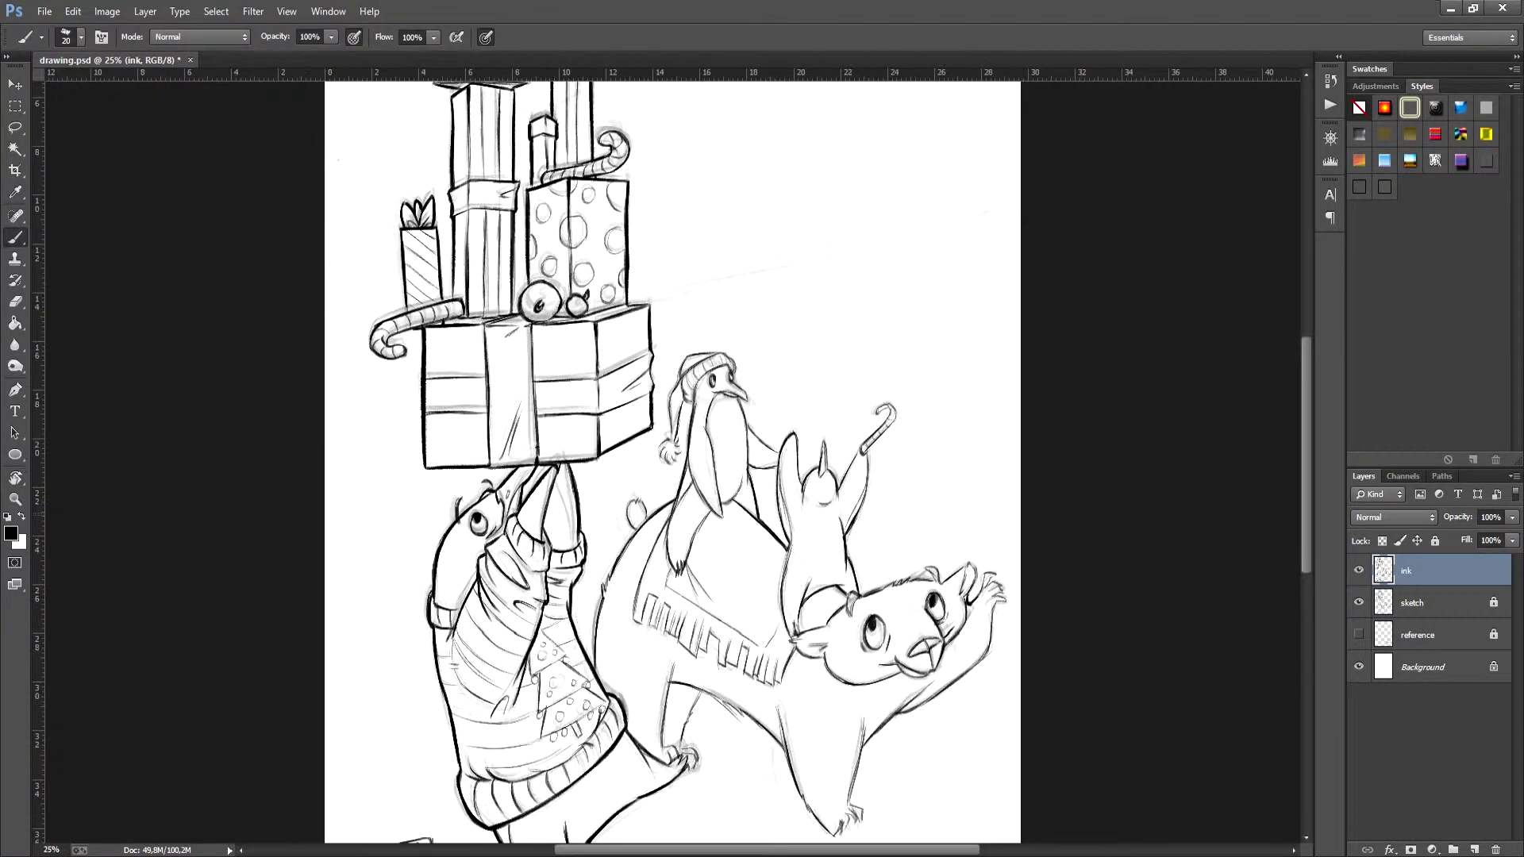
pyautogui.hotkey('ctrl', '+')
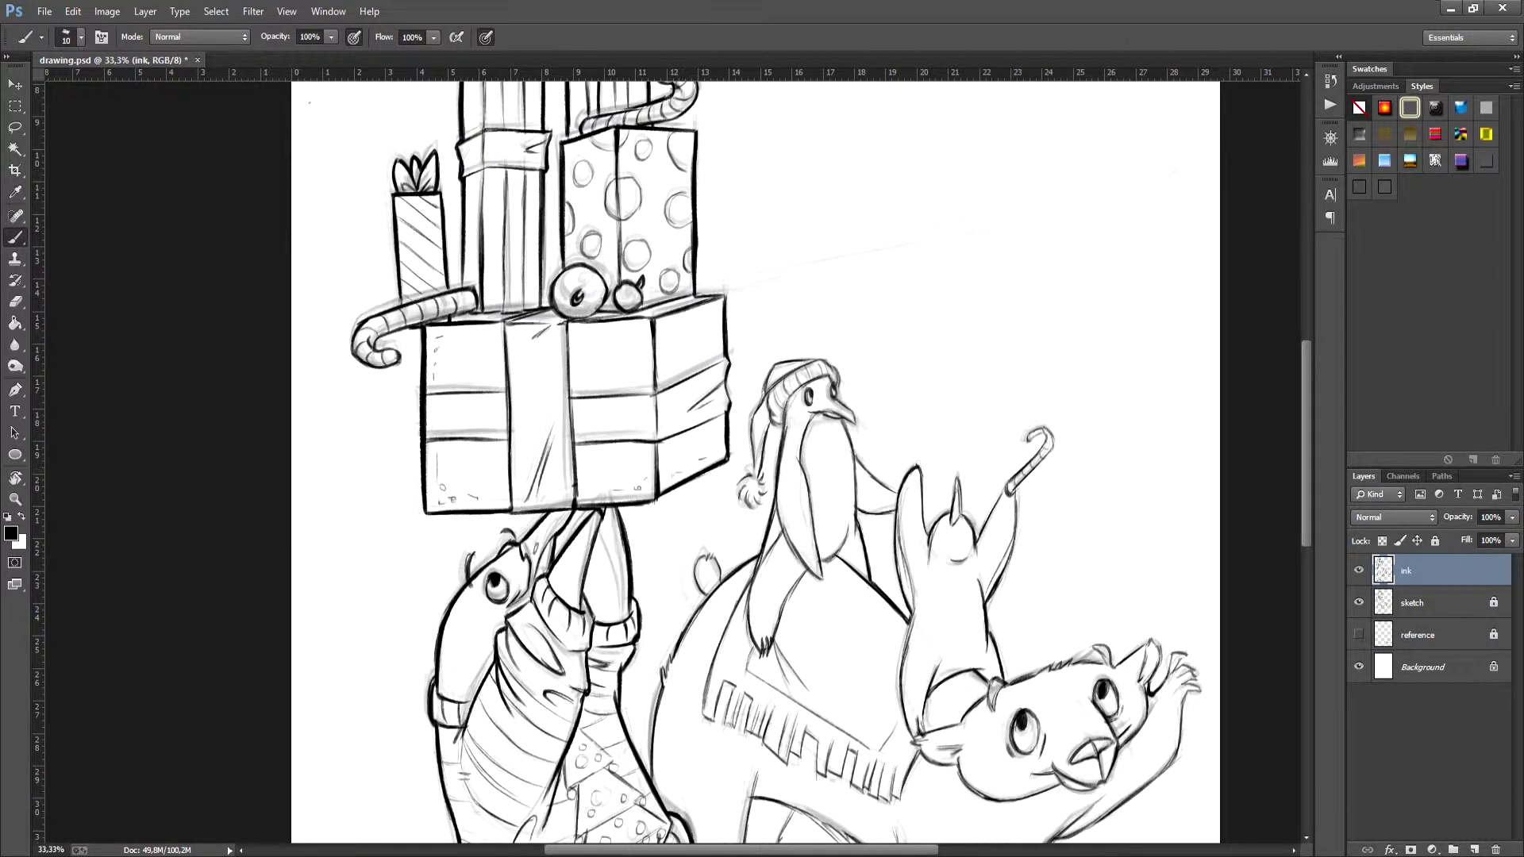
pyautogui.scroll(-1, 762, 460)
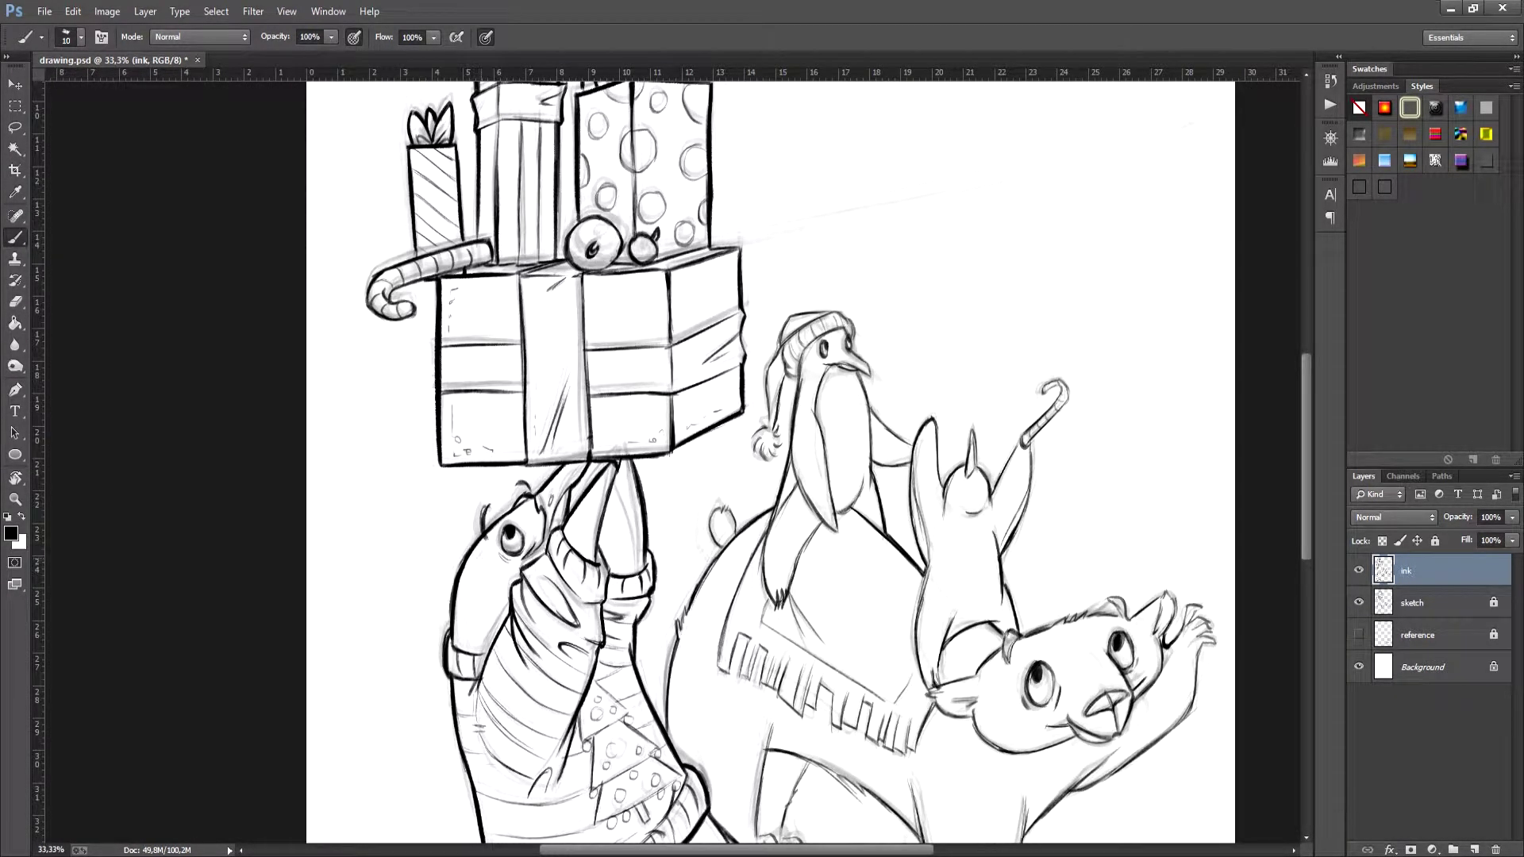
# Step: Add shine marks to the bauble on the large gift and curved bands across the bauble topping the stack
pyautogui.scroll(3, 762, 461)
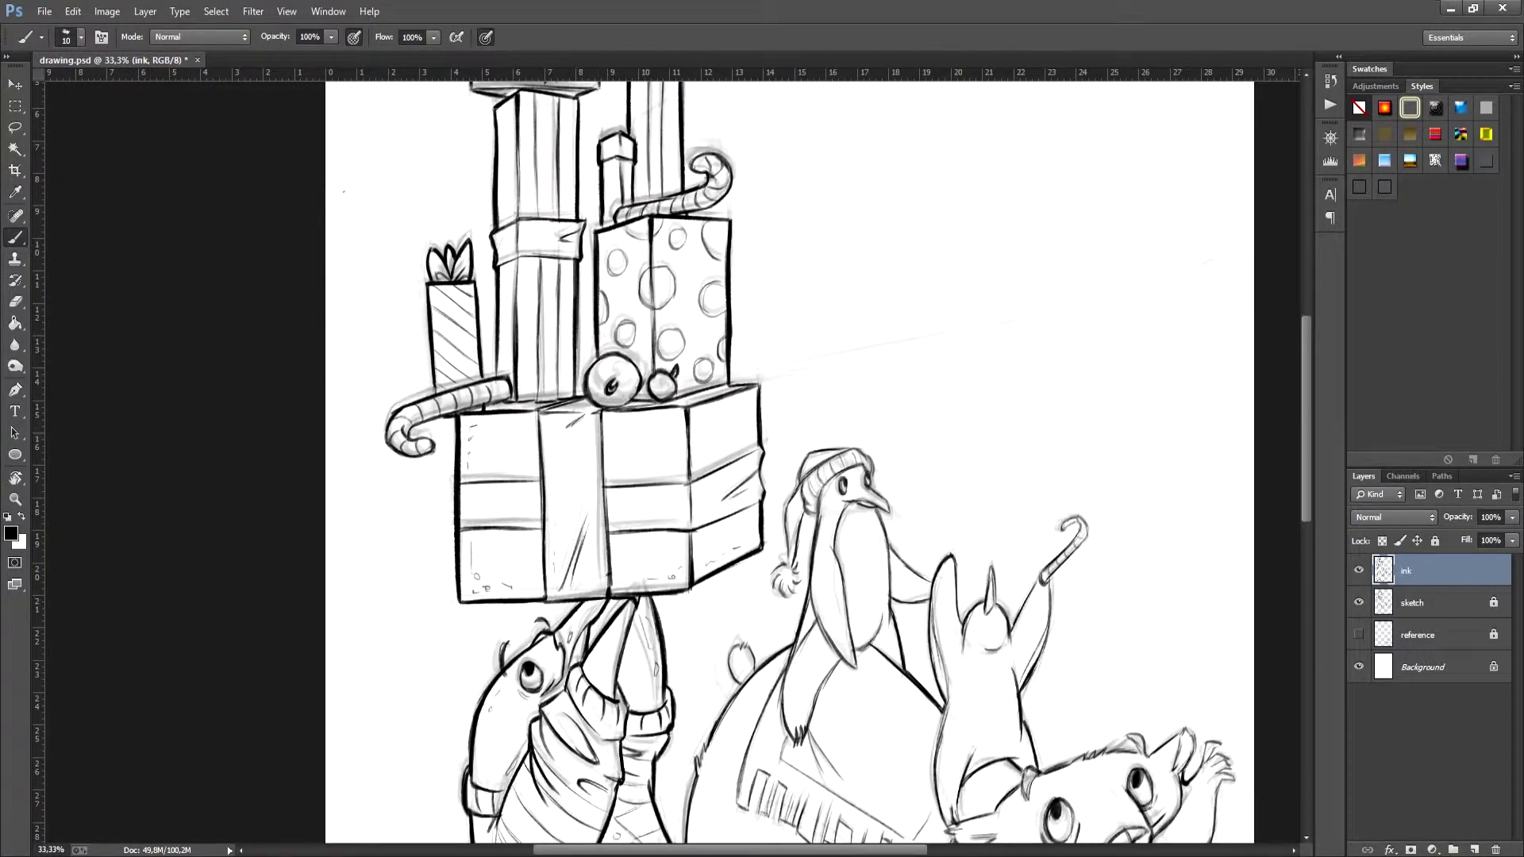
pyautogui.scroll(1, 762, 460)
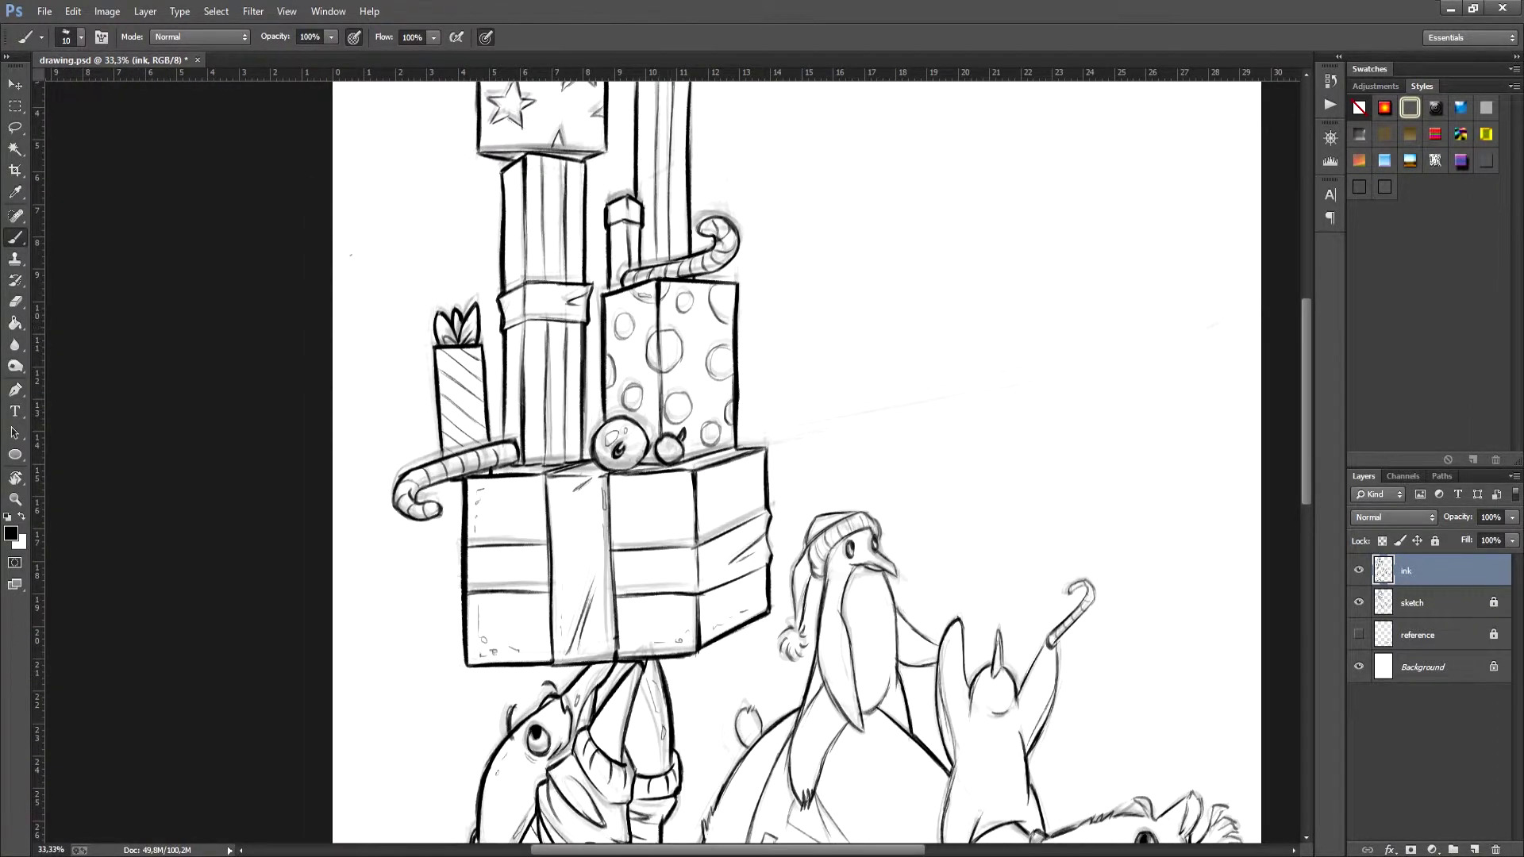
pyautogui.scroll(2, 762, 461)
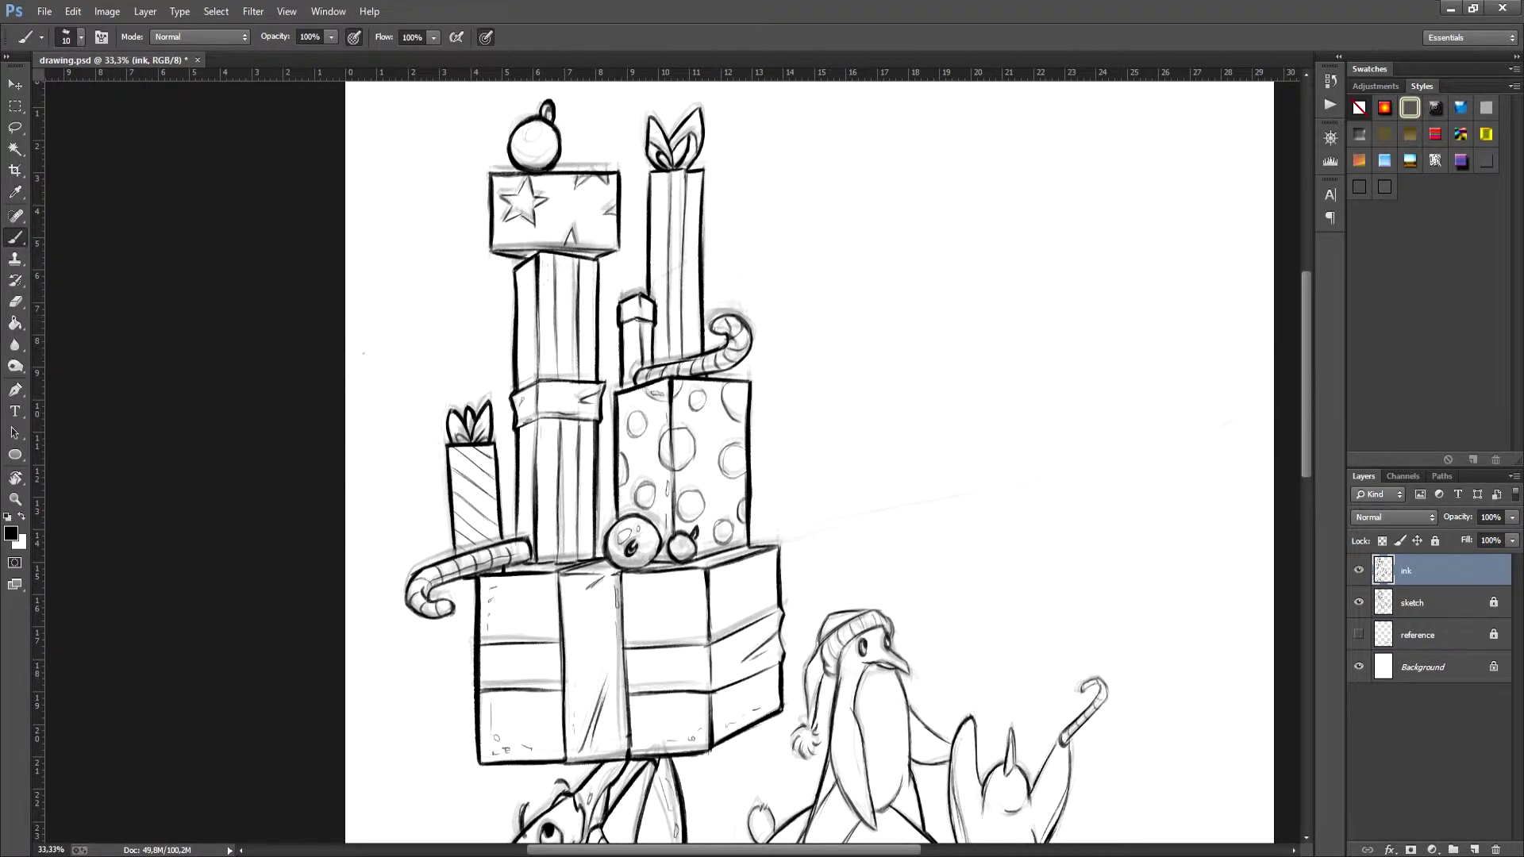
pyautogui.moveTo(649, 377); pyautogui.dragTo(730, 364)
pyautogui.moveTo(526, 141); pyautogui.dragTo(542, 129)
pyautogui.moveTo(516, 150); pyautogui.dragTo(554, 133)
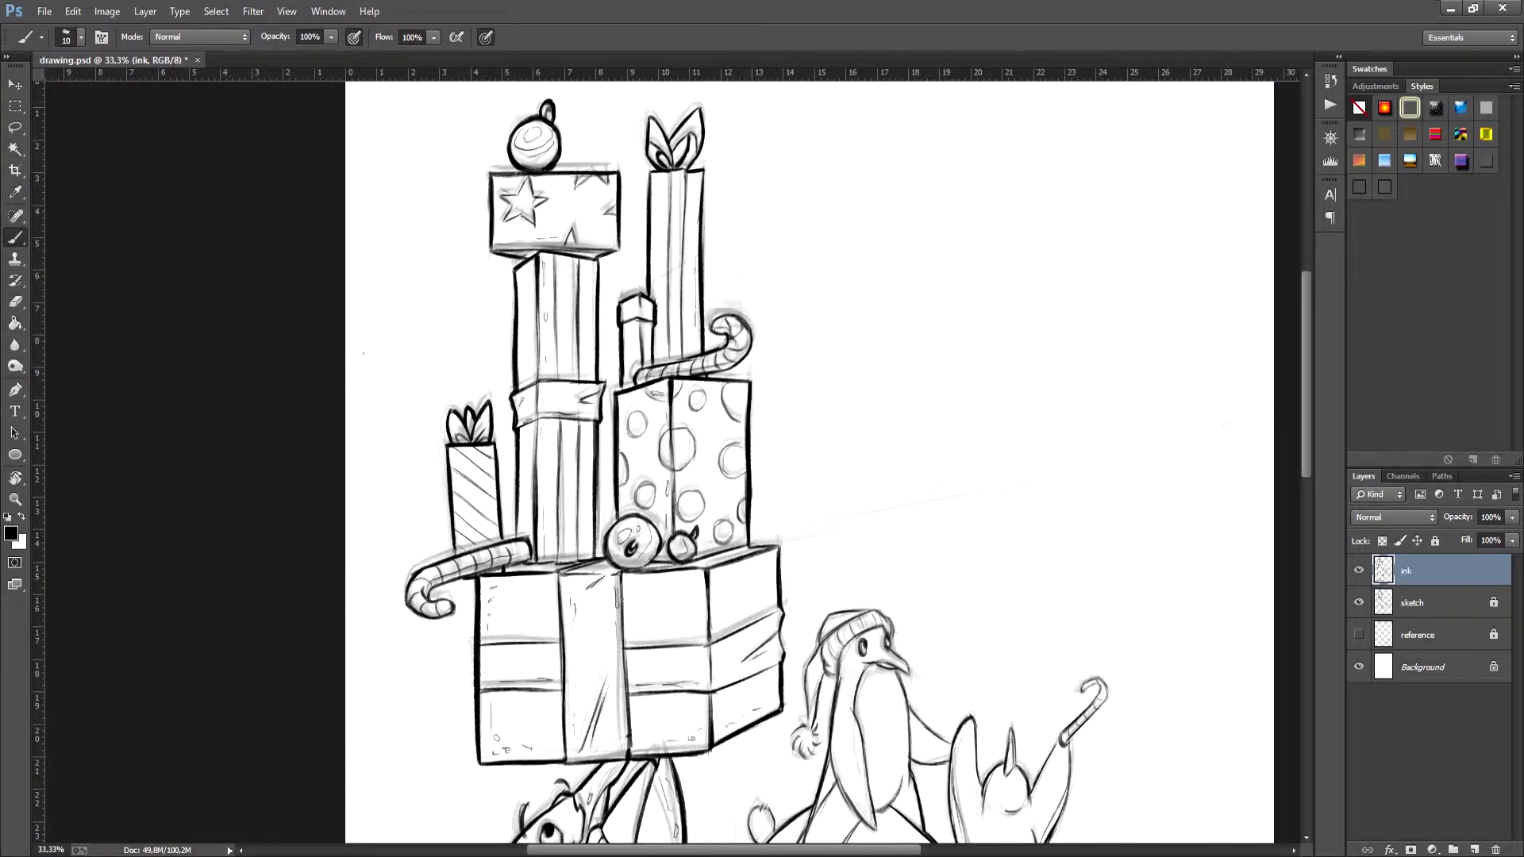
# Step: Add fine strokes to the sweater's ribbed hem and highlights to the fallen baubles
pyautogui.moveTo(793, 714)
pyautogui.mouseDown()
pyautogui.moveTo(740, 282)
pyautogui.moveTo(759, 190)
pyautogui.mouseUp()
pyautogui.moveTo(759, 555); pyautogui.dragTo(726, 433)
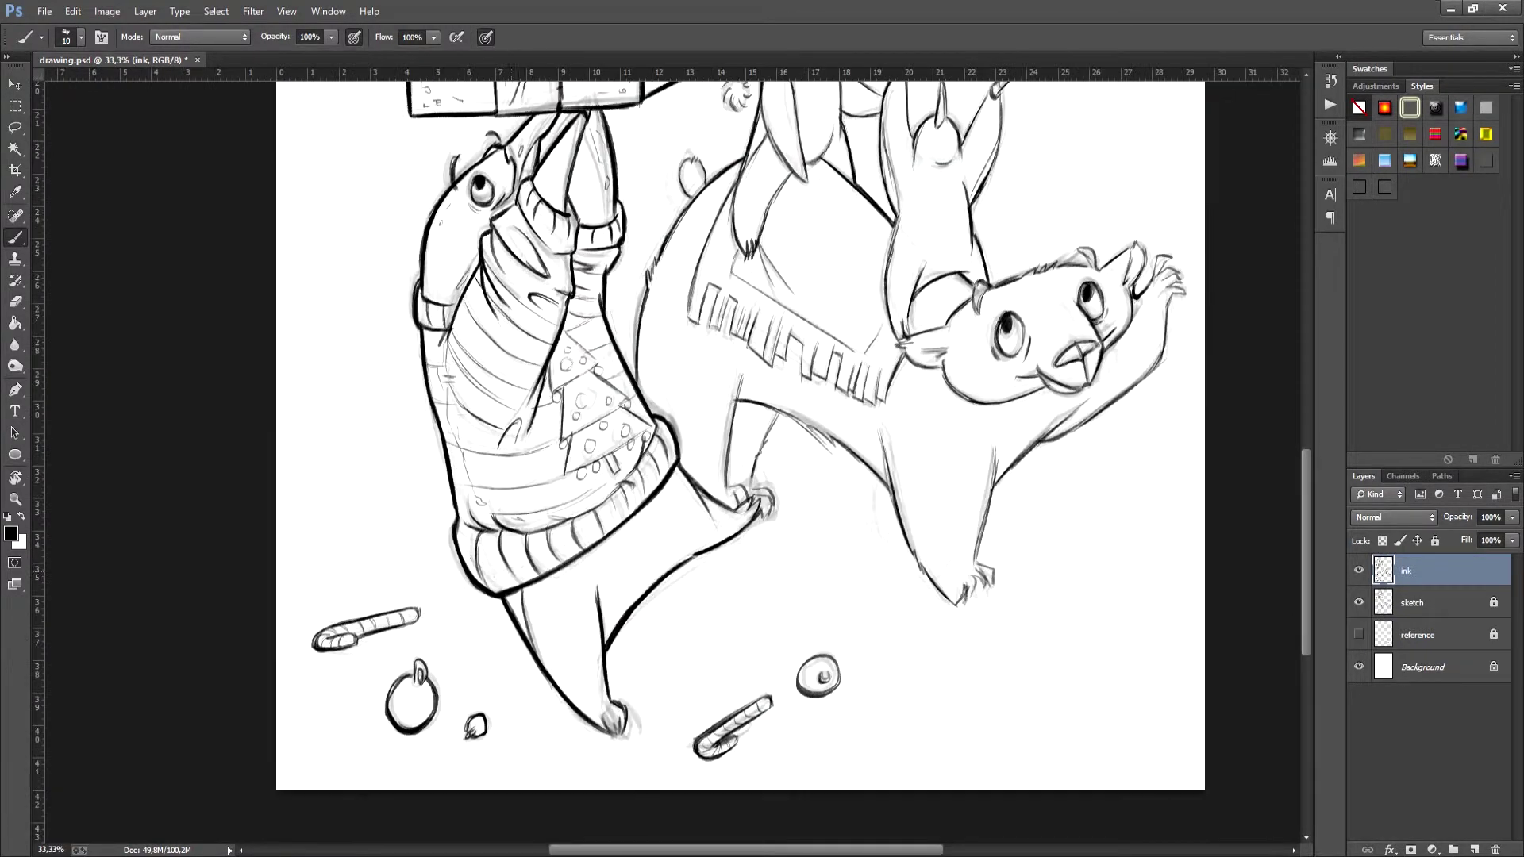
pyautogui.moveTo(466, 554); pyautogui.dragTo(482, 567)
pyautogui.moveTo(493, 576); pyautogui.dragTo(522, 569)
pyautogui.moveTo(515, 564); pyautogui.dragTo(535, 560)
pyautogui.moveTo(403, 699); pyautogui.dragTo(425, 681)
pyautogui.moveTo(813, 665)
pyautogui.mouseDown()
pyautogui.moveTo(832, 690)
pyautogui.moveTo(830, 660)
pyautogui.mouseUp()
# Step: Add fine fur marks to the polar bear and fold lines to the riding penguin's hat
pyautogui.moveTo(793, 397); pyautogui.dragTo(718, 587)
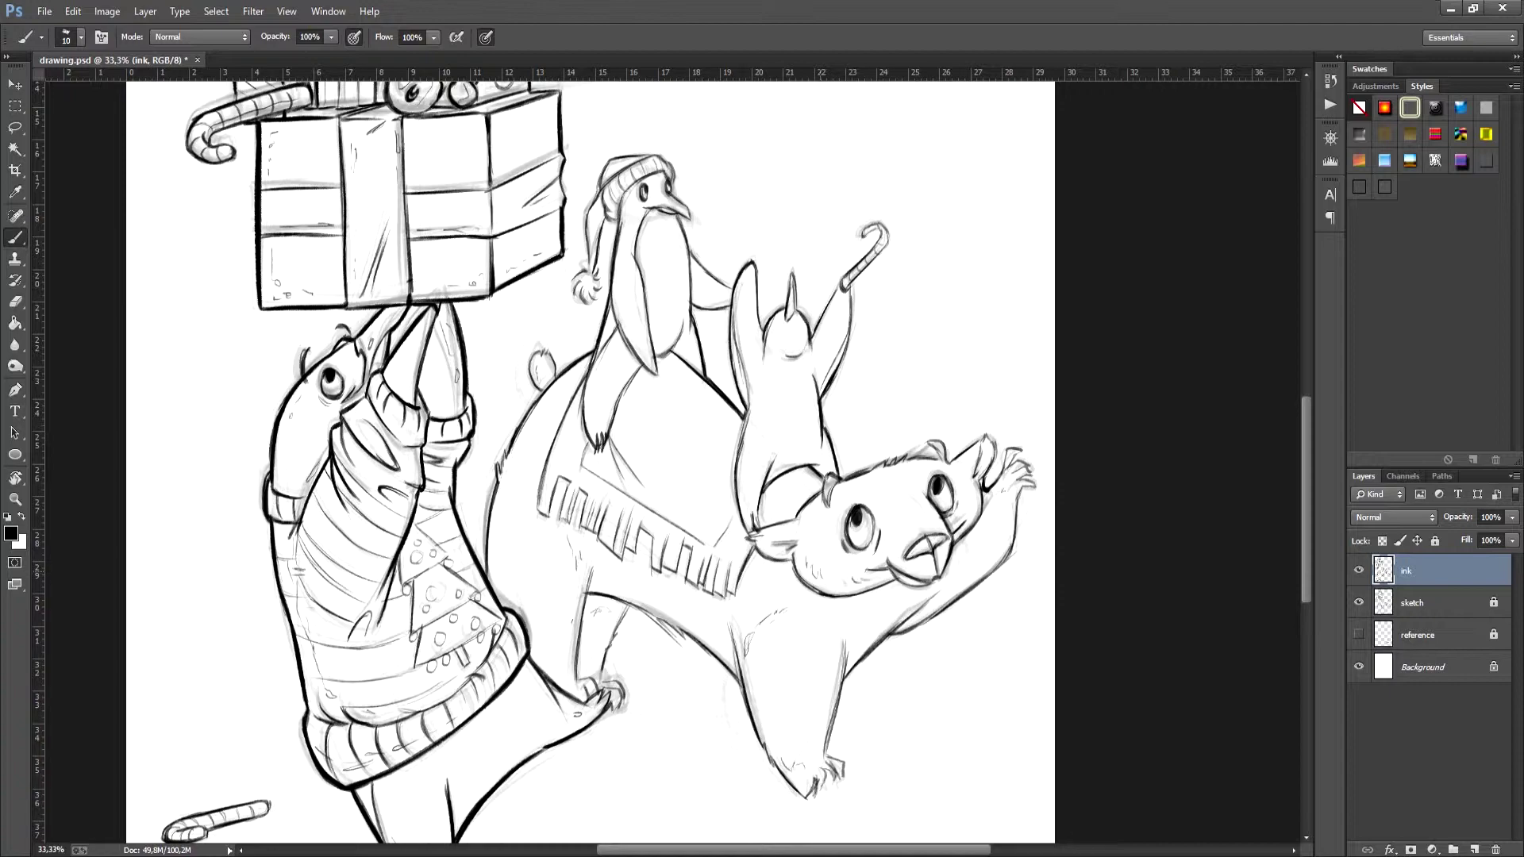
pyautogui.moveTo(770, 350); pyautogui.dragTo(796, 467)
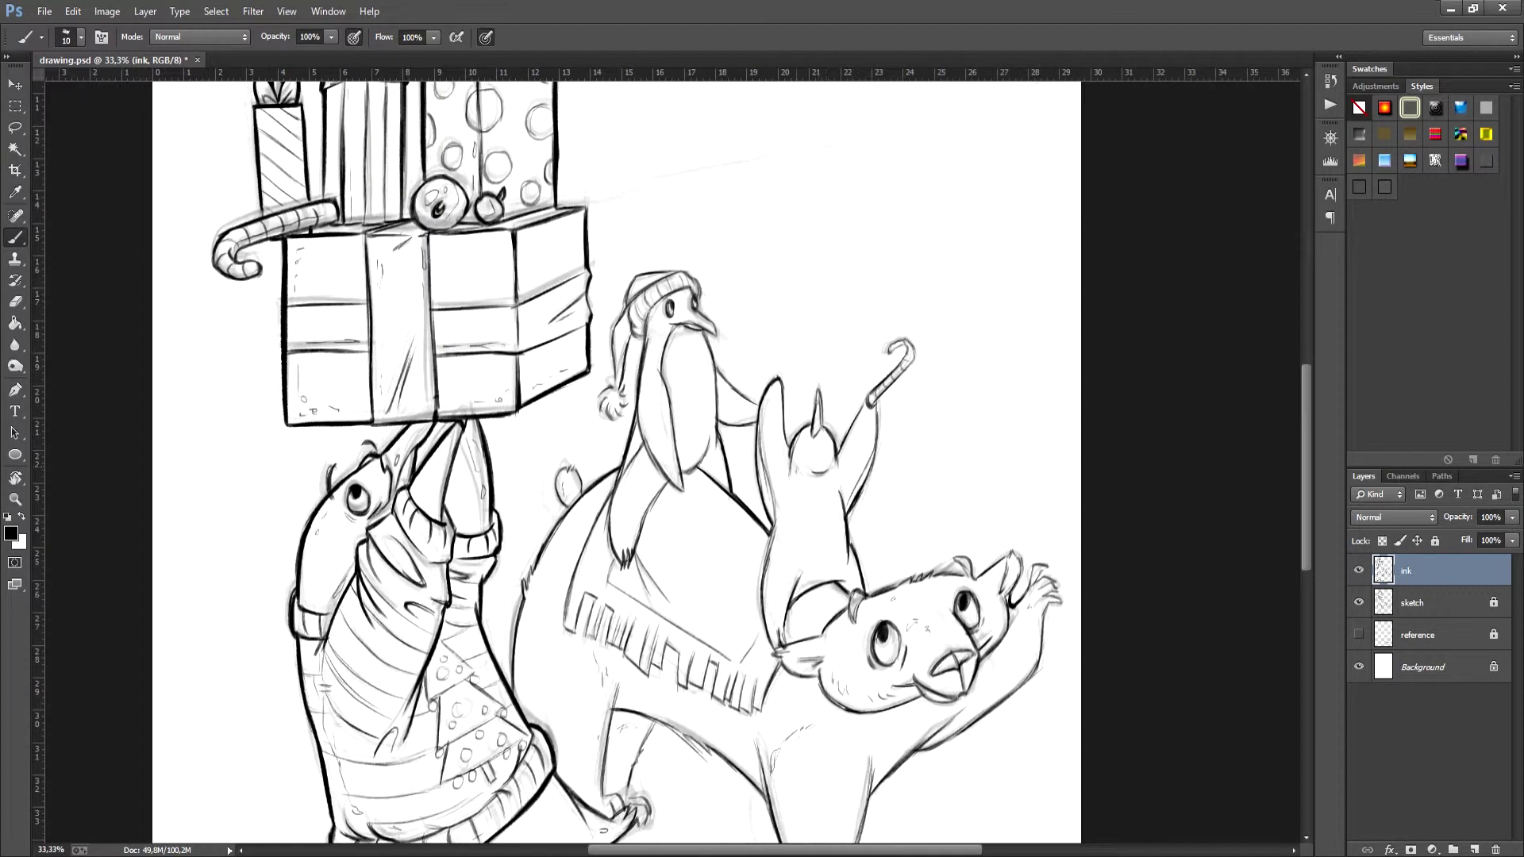
pyautogui.moveTo(627, 307); pyautogui.dragTo(615, 380)
# Step: Hide the sketch layer and create a new layer above the ink layer
pyautogui.hotkey('ctrl', '-')
pyautogui.hotkey('ctrl', '-')
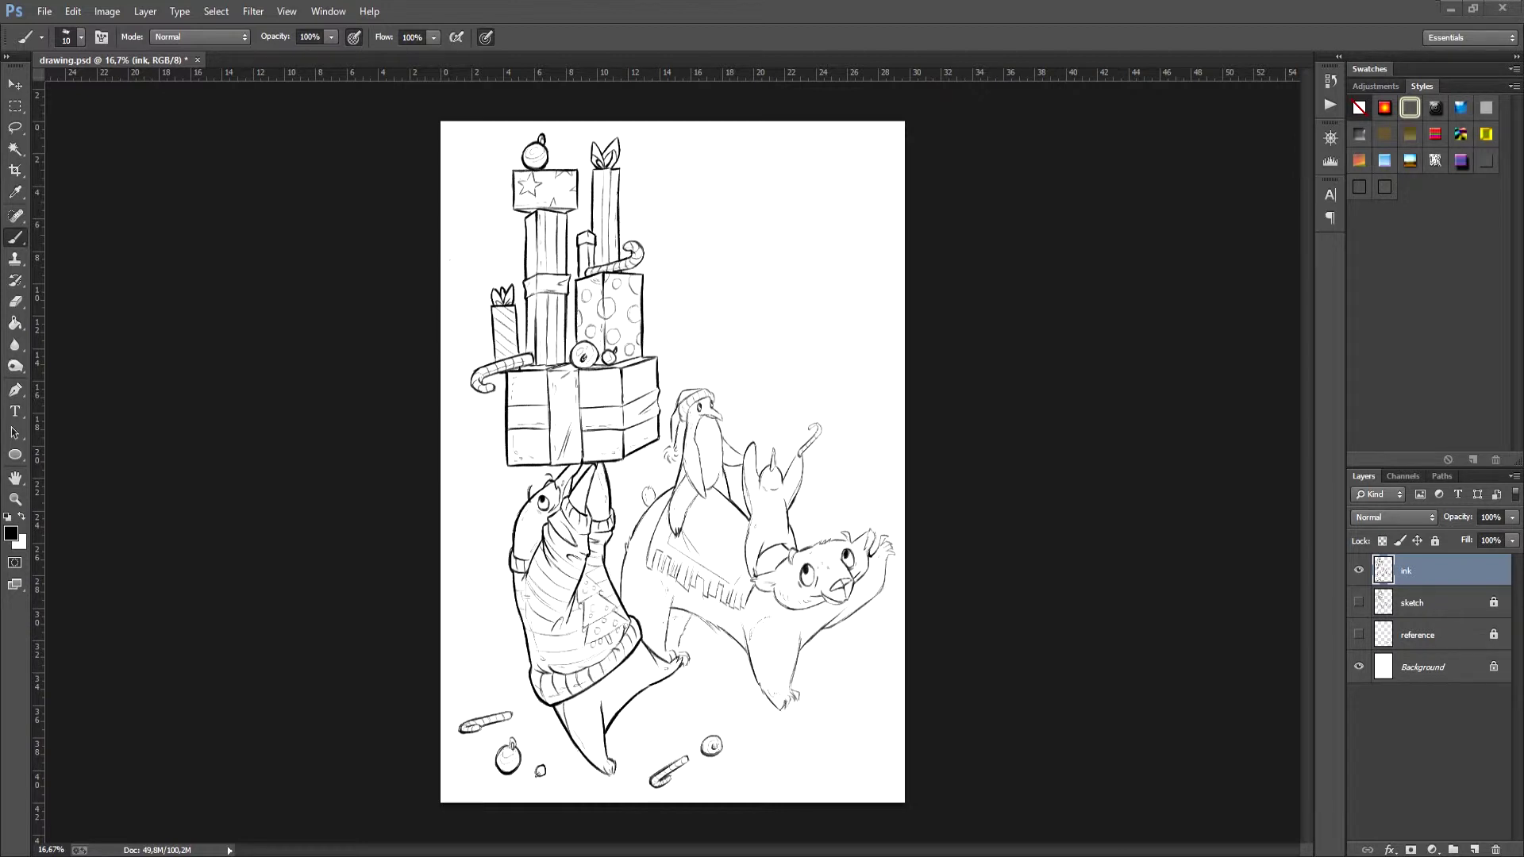
pyautogui.click(1474, 849)
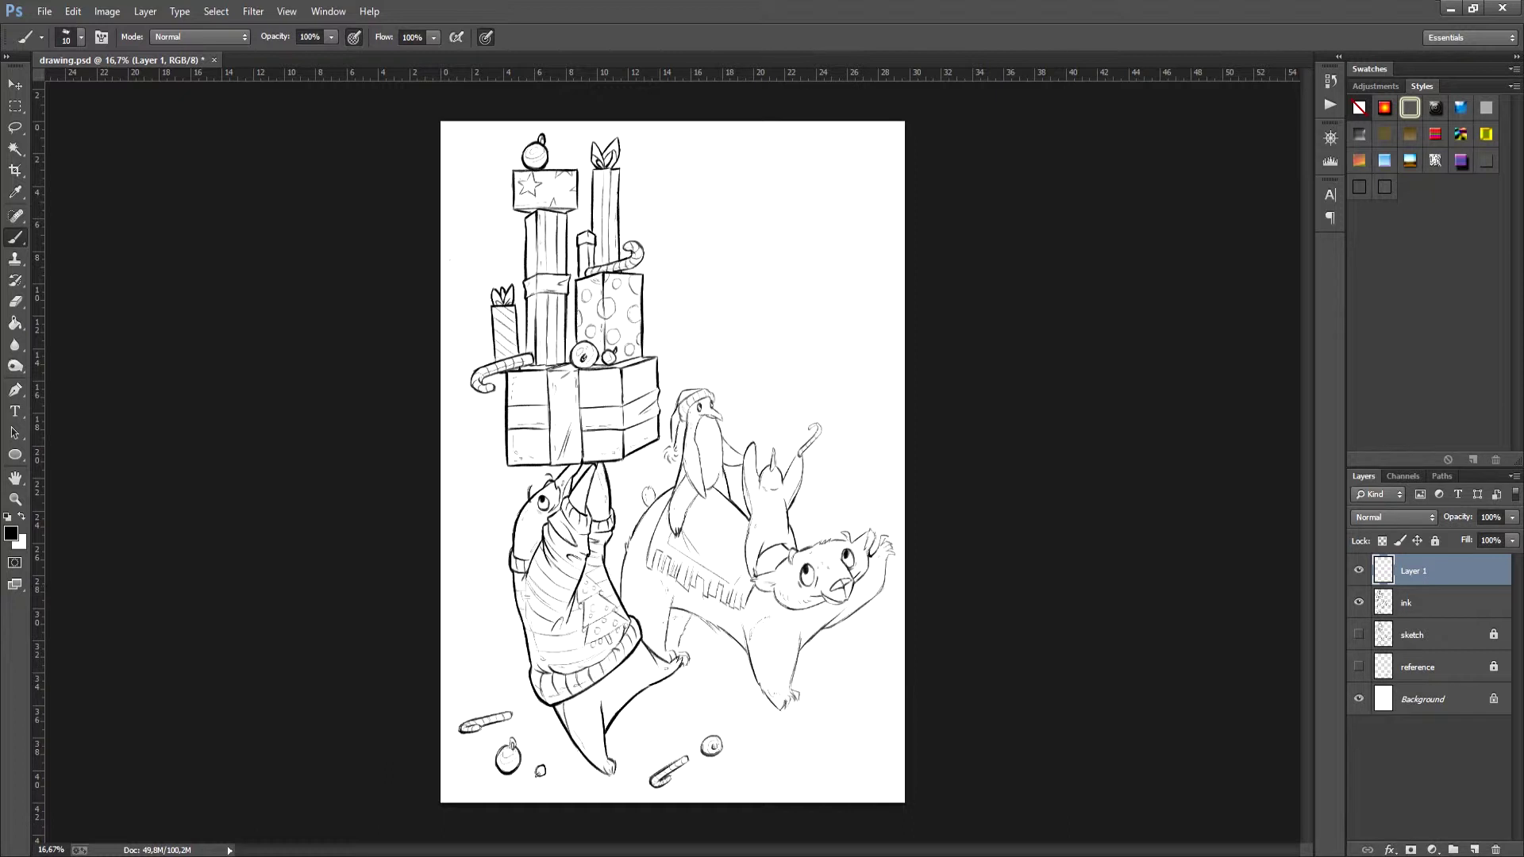
# Step: Place the new layer below the ink layer, lock the ink layer, and rename the new layer "base"
pyautogui.hotkey('ctrl', '[')
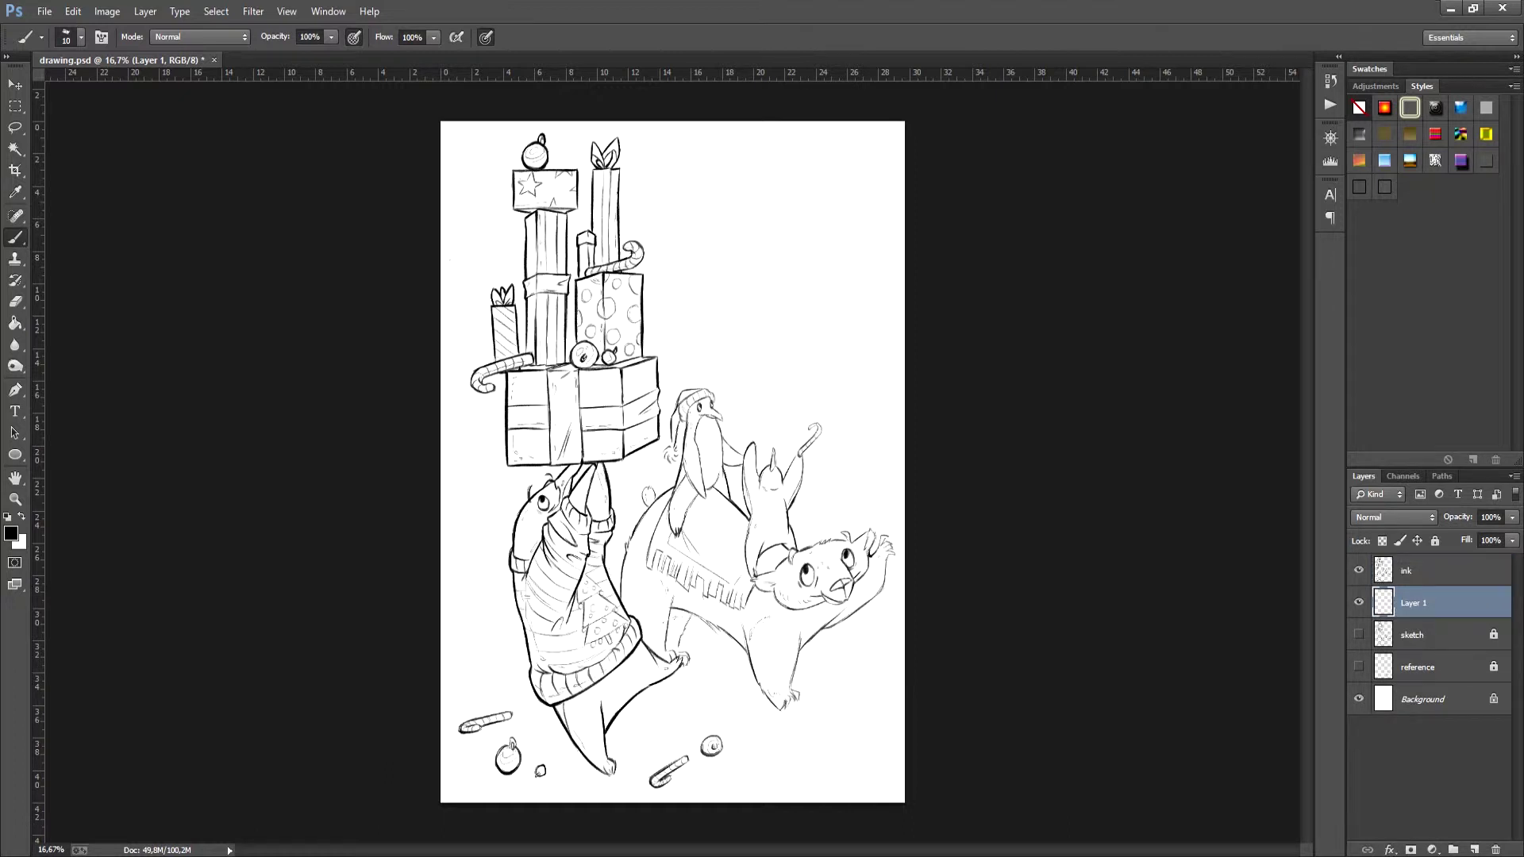
pyautogui.hotkey('alt', ']')
pyautogui.hotkey('alt', '[')
pyautogui.doubleClick(1414, 604)
pyautogui.write('base')
pyautogui.press('Return')
# Step: Choose a coral red and roughly block in the gift-carrying penguin's head and sweater with a large brush
pyautogui.click(11, 534)
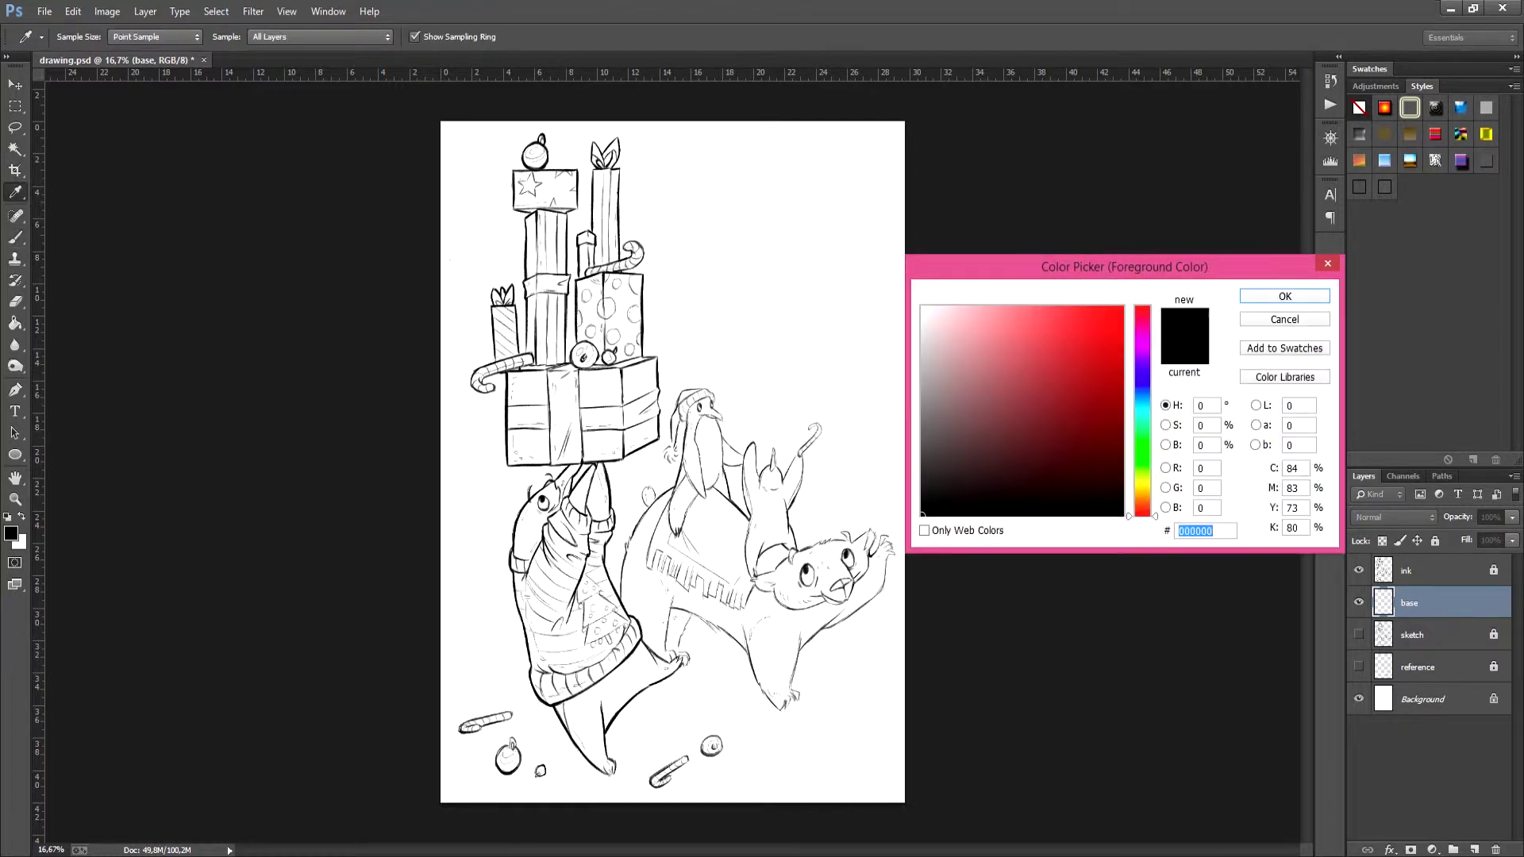
pyautogui.moveTo(1141, 516); pyautogui.dragTo(1141, 510)
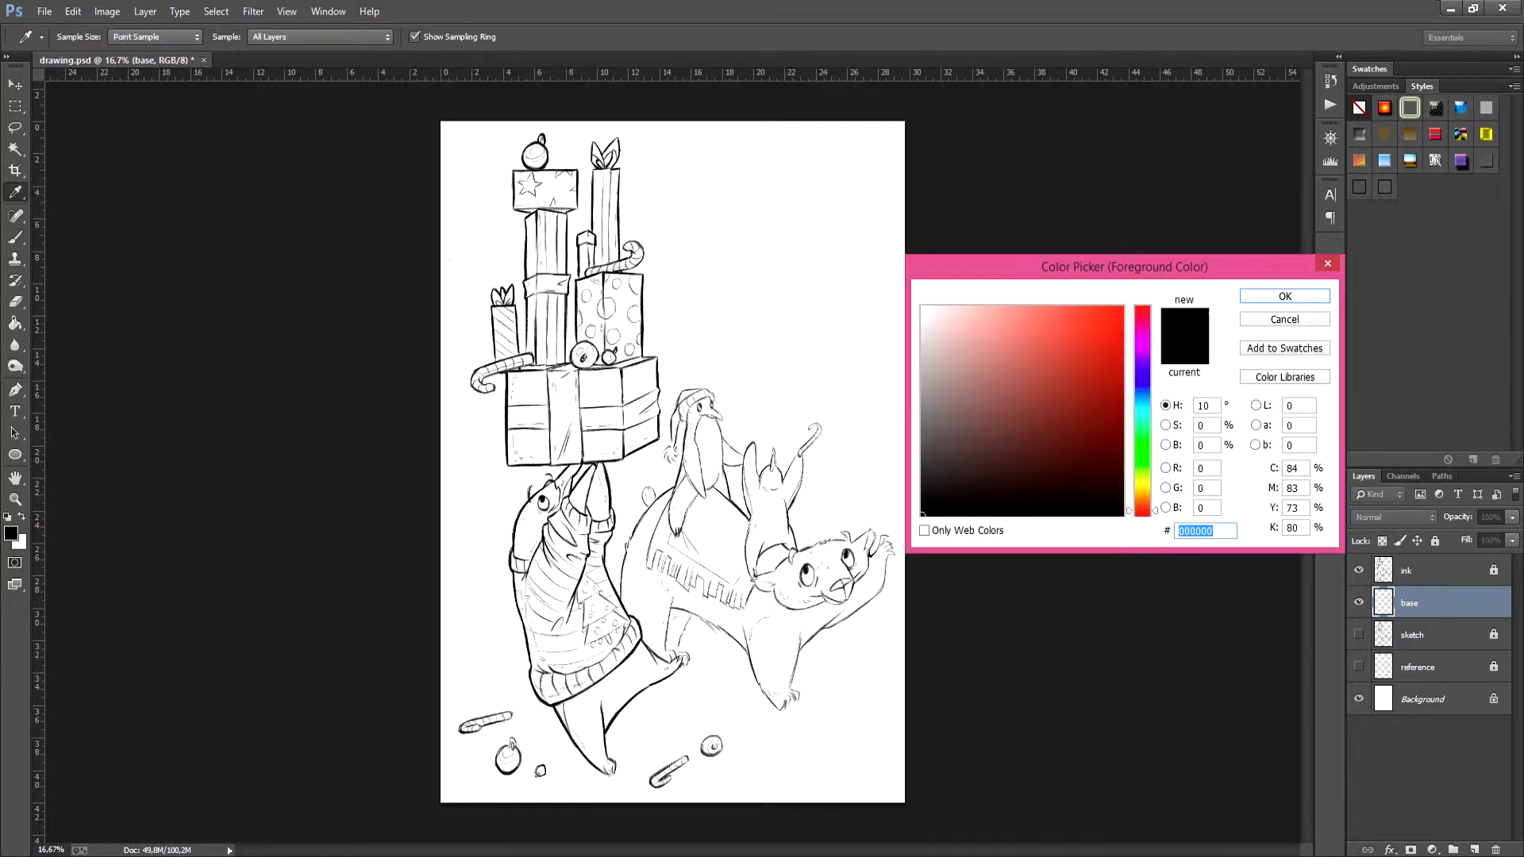
pyautogui.moveTo(1067, 336); pyautogui.dragTo(1060, 336)
pyautogui.press('Return')
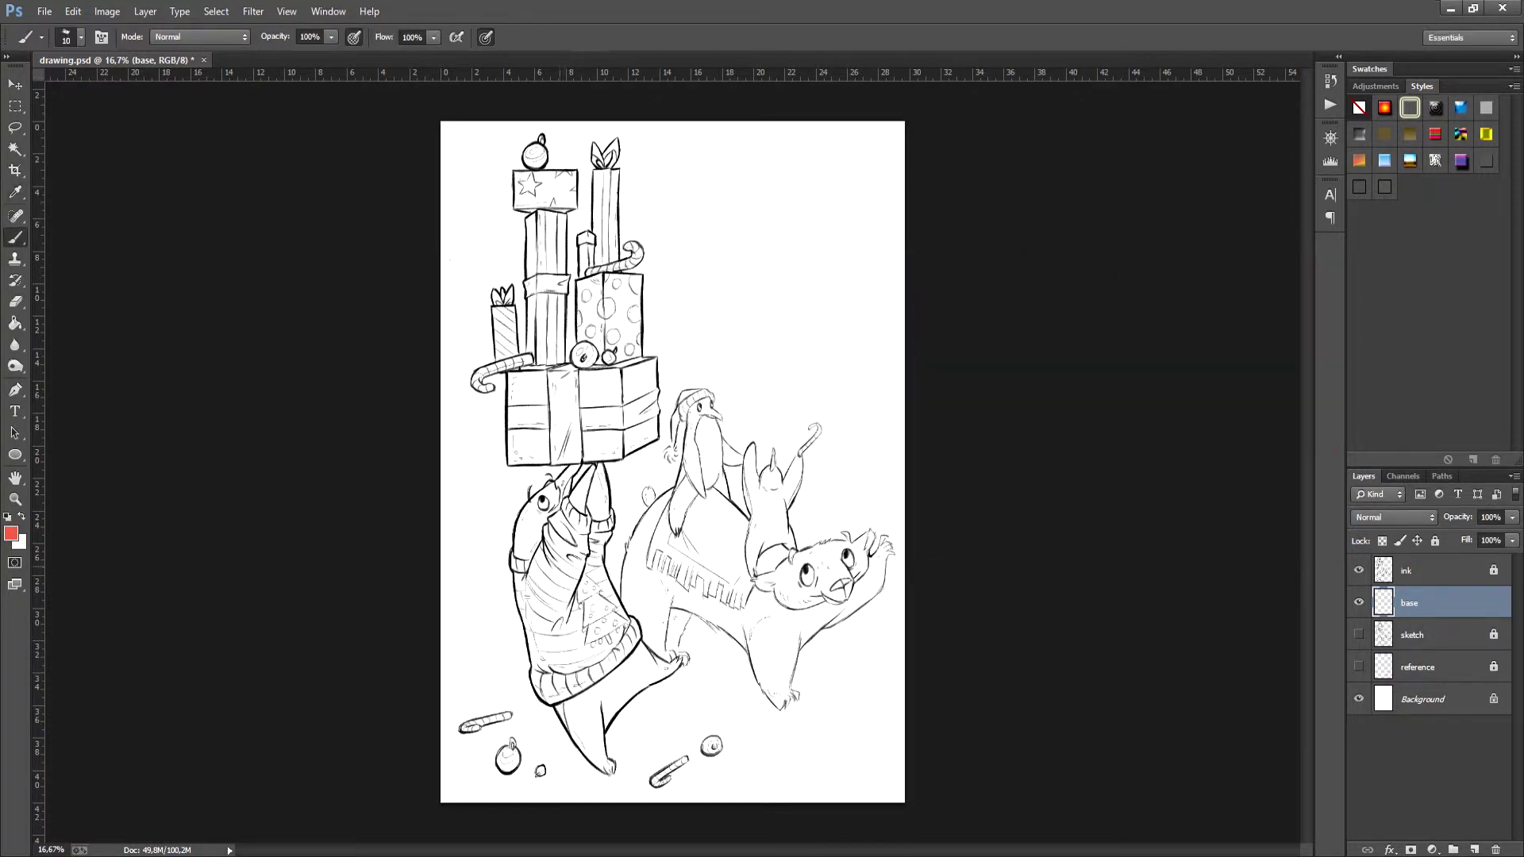
pyautogui.press('[')
pyautogui.press('[')
pyautogui.press('[')
pyautogui.press('[')
pyautogui.press('[')
pyautogui.press('[')
pyautogui.press('[')
pyautogui.press('[')
pyautogui.moveTo(540, 523)
pyautogui.mouseDown()
pyautogui.moveTo(580, 643)
pyautogui.moveTo(556, 543)
pyautogui.moveTo(559, 650)
pyautogui.moveTo(587, 690)
pyautogui.moveTo(575, 702)
pyautogui.mouseUp()
pyautogui.press('[')
pyautogui.press('[')
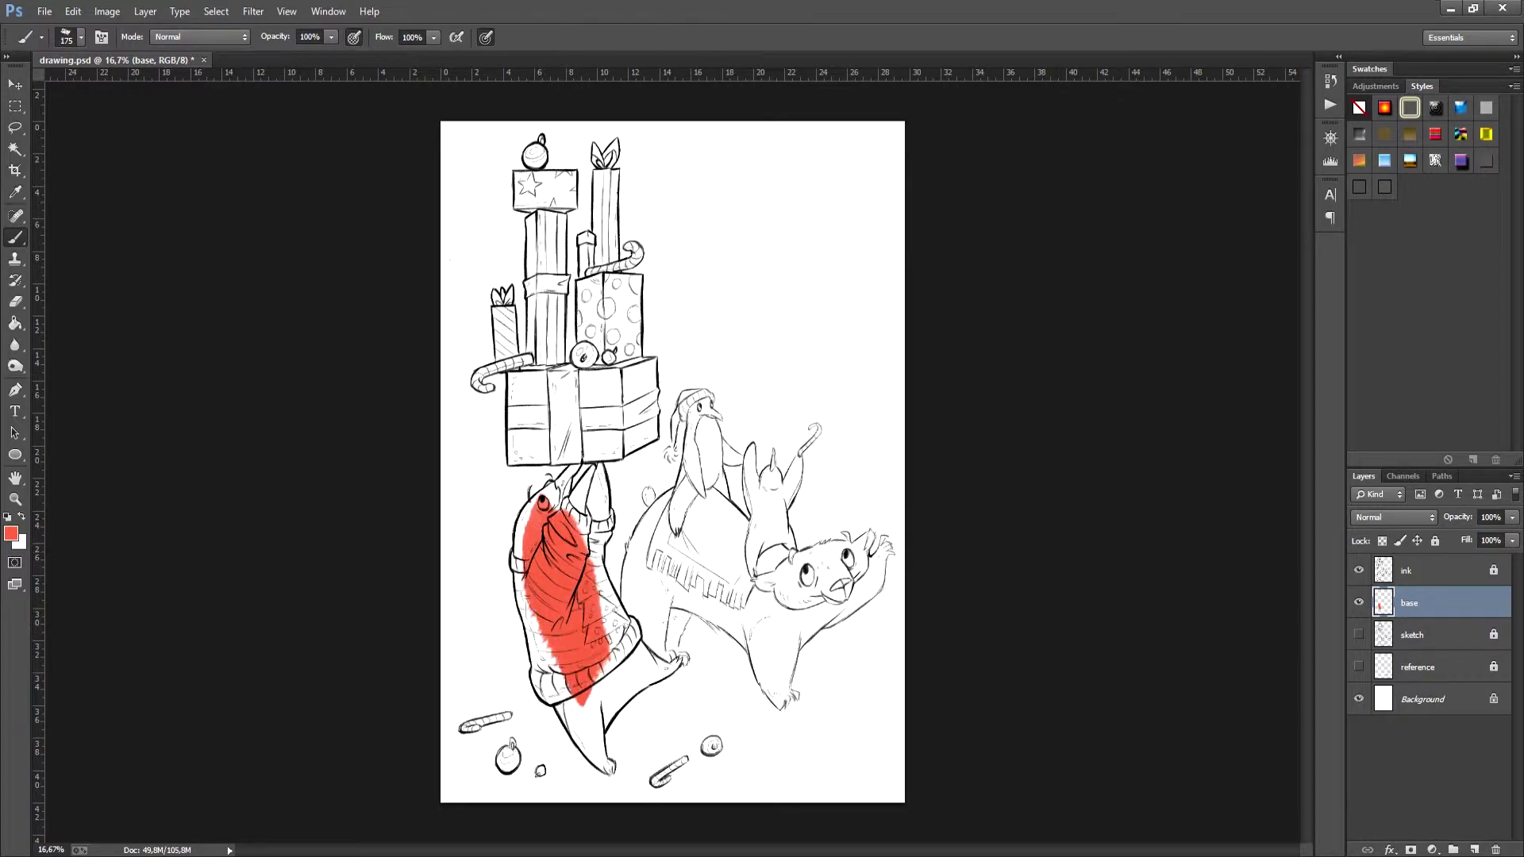
pyautogui.moveTo(608, 572); pyautogui.dragTo(619, 681)
# Step: Block in the front of the large gift and the lower part of the stack in coral red
pyautogui.hotkey('ctrl', '+')
pyautogui.moveTo(476, 317); pyautogui.dragTo(619, 555)
pyautogui.moveTo(536, 531); pyautogui.dragTo(619, 671)
pyautogui.moveTo(559, 445)
pyautogui.mouseDown()
pyautogui.moveTo(619, 603)
pyautogui.moveTo(682, 381)
pyautogui.moveTo(555, 634)
pyautogui.moveTo(698, 682)
pyautogui.mouseUp()
pyautogui.moveTo(714, 556); pyautogui.dragTo(754, 318)
pyautogui.moveTo(619, 563); pyautogui.dragTo(682, 635)
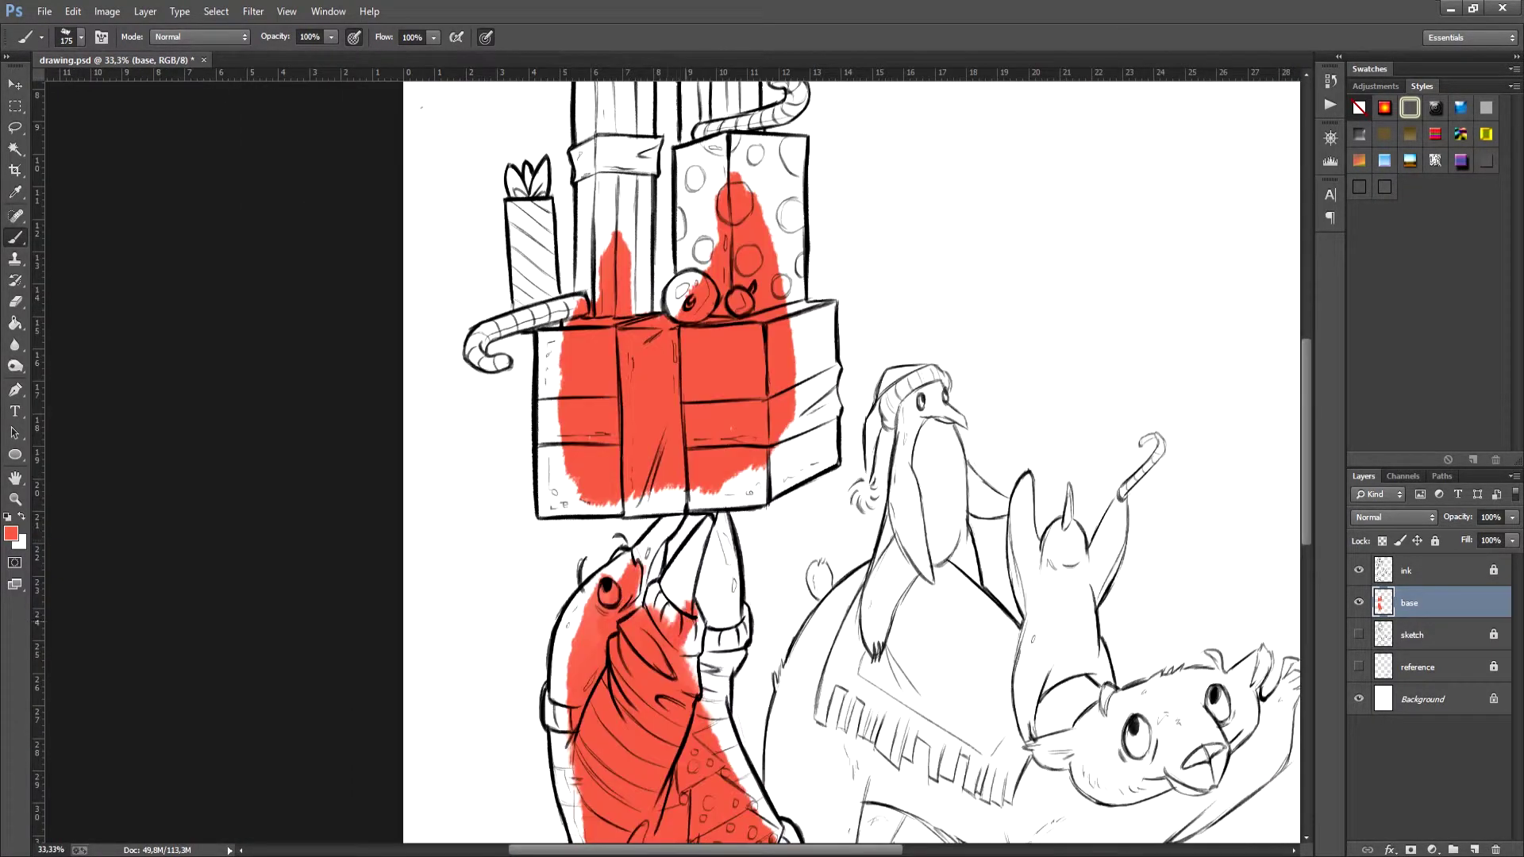
# Step: Extend the red fill up the tall ribboned gift, the starred box and the narrow tall gift
pyautogui.moveTo(698, 476); pyautogui.dragTo(715, 707)
pyautogui.moveTo(651, 500); pyautogui.dragTo(793, 333)
pyautogui.moveTo(714, 634); pyautogui.dragTo(682, 290)
pyautogui.moveTo(571, 523)
pyautogui.mouseDown()
pyautogui.moveTo(635, 650)
pyautogui.moveTo(746, 524)
pyautogui.moveTo(766, 433)
pyautogui.mouseUp()
pyautogui.moveTo(635, 119); pyautogui.dragTo(756, 766)
pyautogui.moveTo(699, 555)
pyautogui.mouseDown()
pyautogui.moveTo(699, 238)
pyautogui.moveTo(734, 210)
pyautogui.mouseUp()
pyautogui.moveTo(813, 199); pyautogui.dragTo(814, 452)
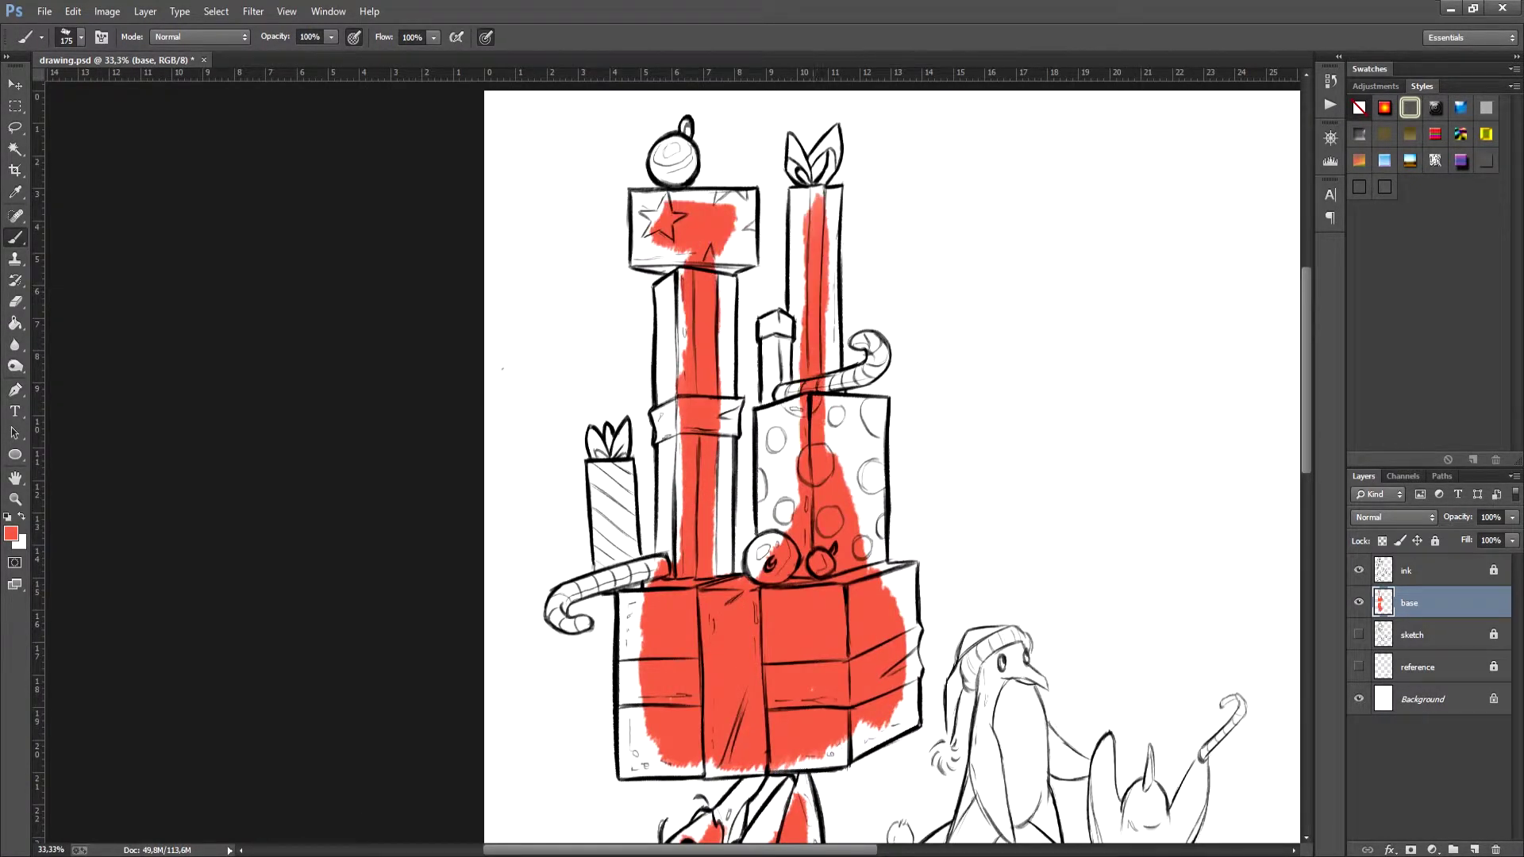
# Step: Block in the polka-dot gift, the small striped gift and the bauble topping the stack in red
pyautogui.moveTo(786, 540); pyautogui.dragTo(785, 381)
pyautogui.moveTo(841, 413); pyautogui.dragTo(869, 572)
pyautogui.moveTo(675, 357); pyautogui.dragTo(675, 520)
pyautogui.moveTo(673, 397); pyautogui.dragTo(673, 564)
pyautogui.moveTo(611, 472); pyautogui.dragTo(619, 580)
pyautogui.moveTo(671, 246); pyautogui.dragTo(672, 397)
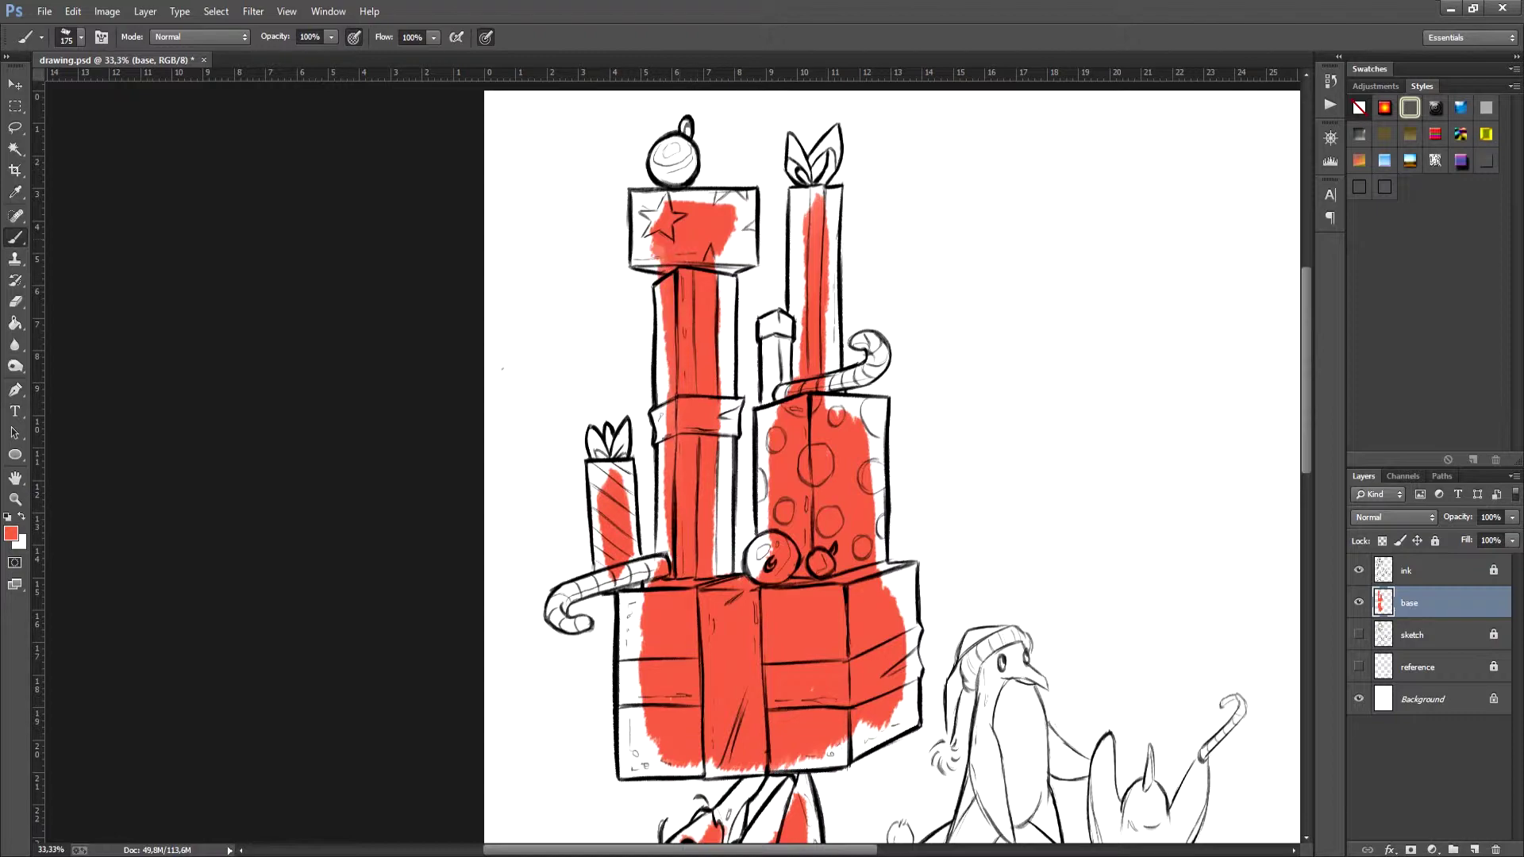
pyautogui.moveTo(674, 139); pyautogui.dragTo(676, 187)
pyautogui.moveTo(802, 341); pyautogui.dragTo(801, 194)
# Step: Block in the large penguin's legs and the polar bear's hindquarters, back and blanket in red
pyautogui.moveTo(794, 754)
pyautogui.mouseDown()
pyautogui.moveTo(473, 180)
pyautogui.moveTo(481, 234)
pyautogui.mouseUp()
pyautogui.moveTo(571, 627)
pyautogui.mouseDown()
pyautogui.moveTo(583, 417)
pyautogui.moveTo(674, 389)
pyautogui.mouseUp()
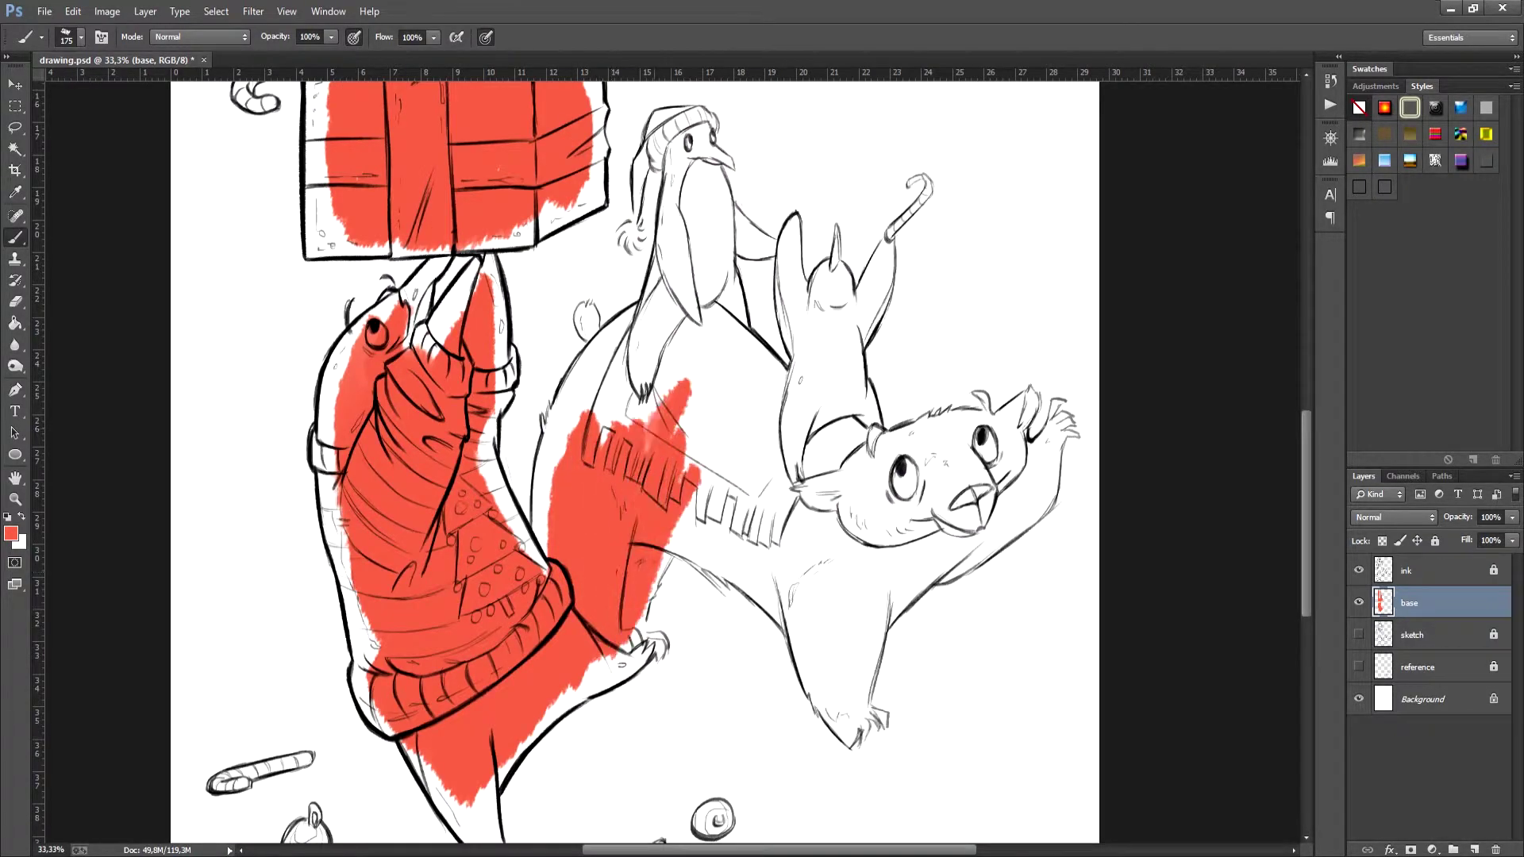
pyautogui.moveTo(555, 524)
pyautogui.mouseDown()
pyautogui.moveTo(635, 317)
pyautogui.moveTo(761, 572)
pyautogui.mouseUp()
pyautogui.moveTo(834, 492); pyautogui.dragTo(691, 309)
pyautogui.moveTo(794, 357); pyautogui.dragTo(802, 634)
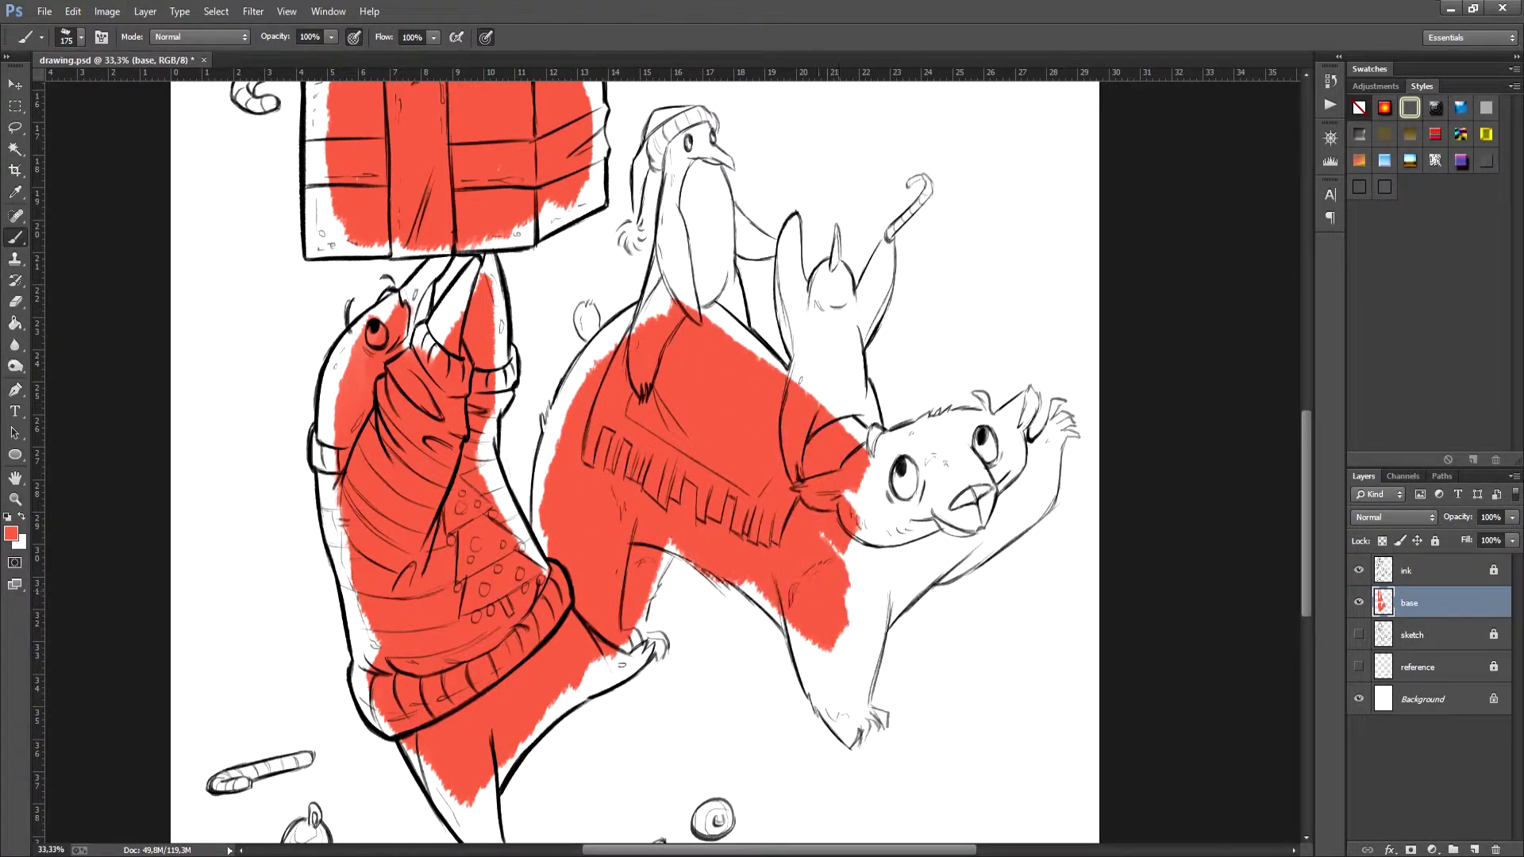
# Step: Block in the polar bear's head, raised arm and front leg, plus both riding penguins, in red
pyautogui.moveTo(825, 508)
pyautogui.mouseDown()
pyautogui.moveTo(857, 706)
pyautogui.moveTo(1000, 492)
pyautogui.mouseUp()
pyautogui.moveTo(936, 555); pyautogui.dragTo(1024, 437)
pyautogui.moveTo(826, 428); pyautogui.dragTo(830, 301)
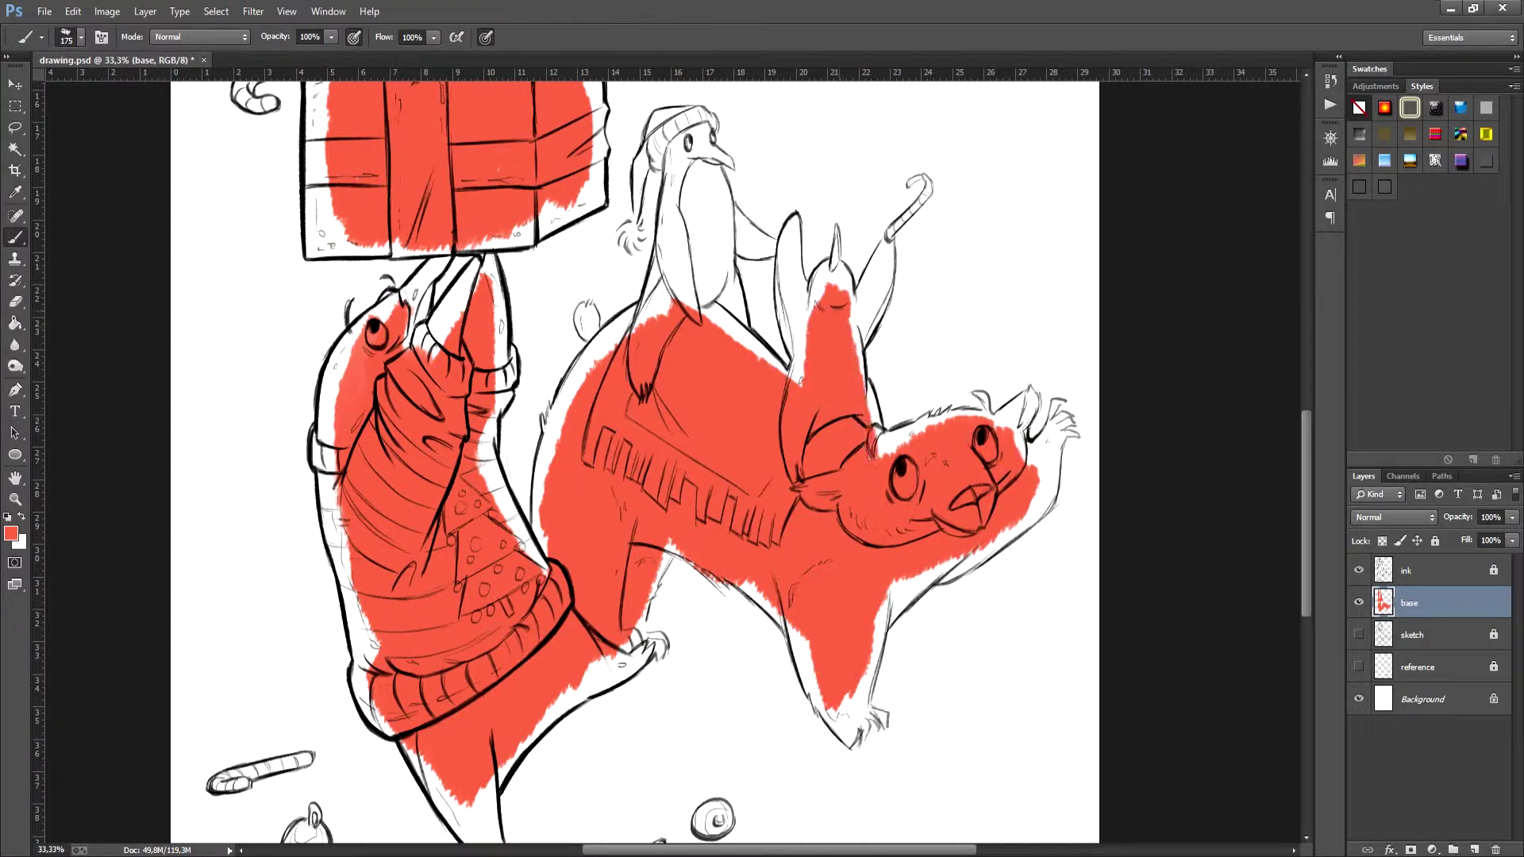
pyautogui.moveTo(683, 318); pyautogui.dragTo(690, 191)
pyautogui.moveTo(714, 397); pyautogui.dragTo(796, 465)
pyautogui.moveTo(753, 373)
pyautogui.mouseDown()
pyautogui.moveTo(762, 285)
pyautogui.moveTo(774, 302)
pyautogui.mouseUp()
pyautogui.moveTo(774, 476); pyautogui.dragTo(938, 225)
# Step: Reduce the brush to 60 px and fill the bauble on top of the stack up to its outline
pyautogui.moveTo(794, 278); pyautogui.dragTo(841, 714)
pyautogui.moveTo(794, 277); pyautogui.dragTo(816, 706)
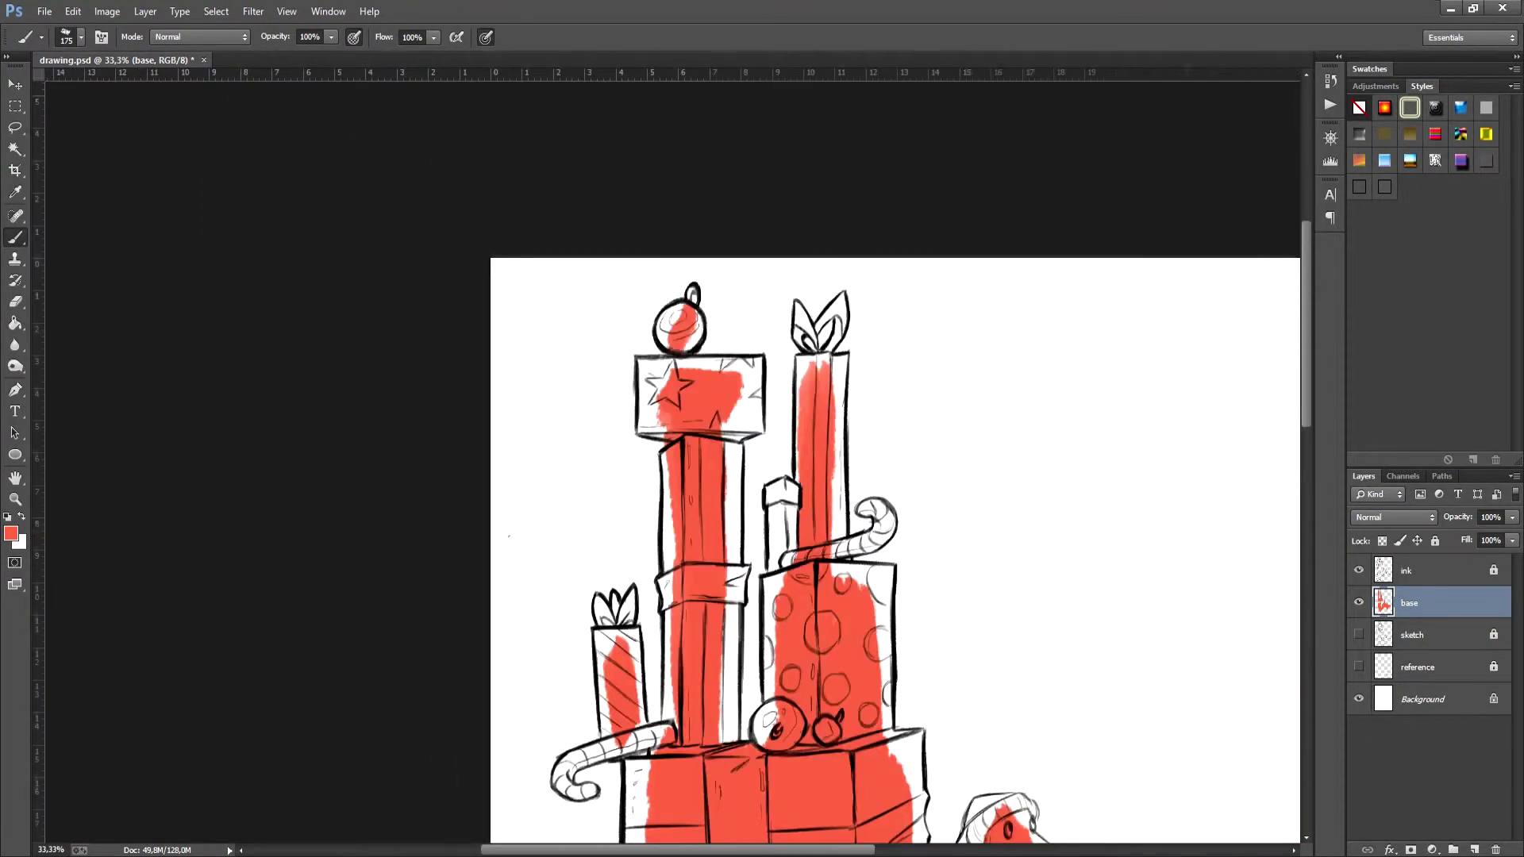
pyautogui.press('[')
pyautogui.press('[')
pyautogui.press('[')
pyautogui.press('[')
pyautogui.press('[')
pyautogui.press('[')
pyautogui.press('[')
pyautogui.moveTo(677, 307); pyautogui.dragTo(661, 339)
pyautogui.moveTo(665, 341)
pyautogui.mouseDown()
pyautogui.moveTo(695, 345)
pyautogui.moveTo(696, 312)
pyautogui.mouseUp()
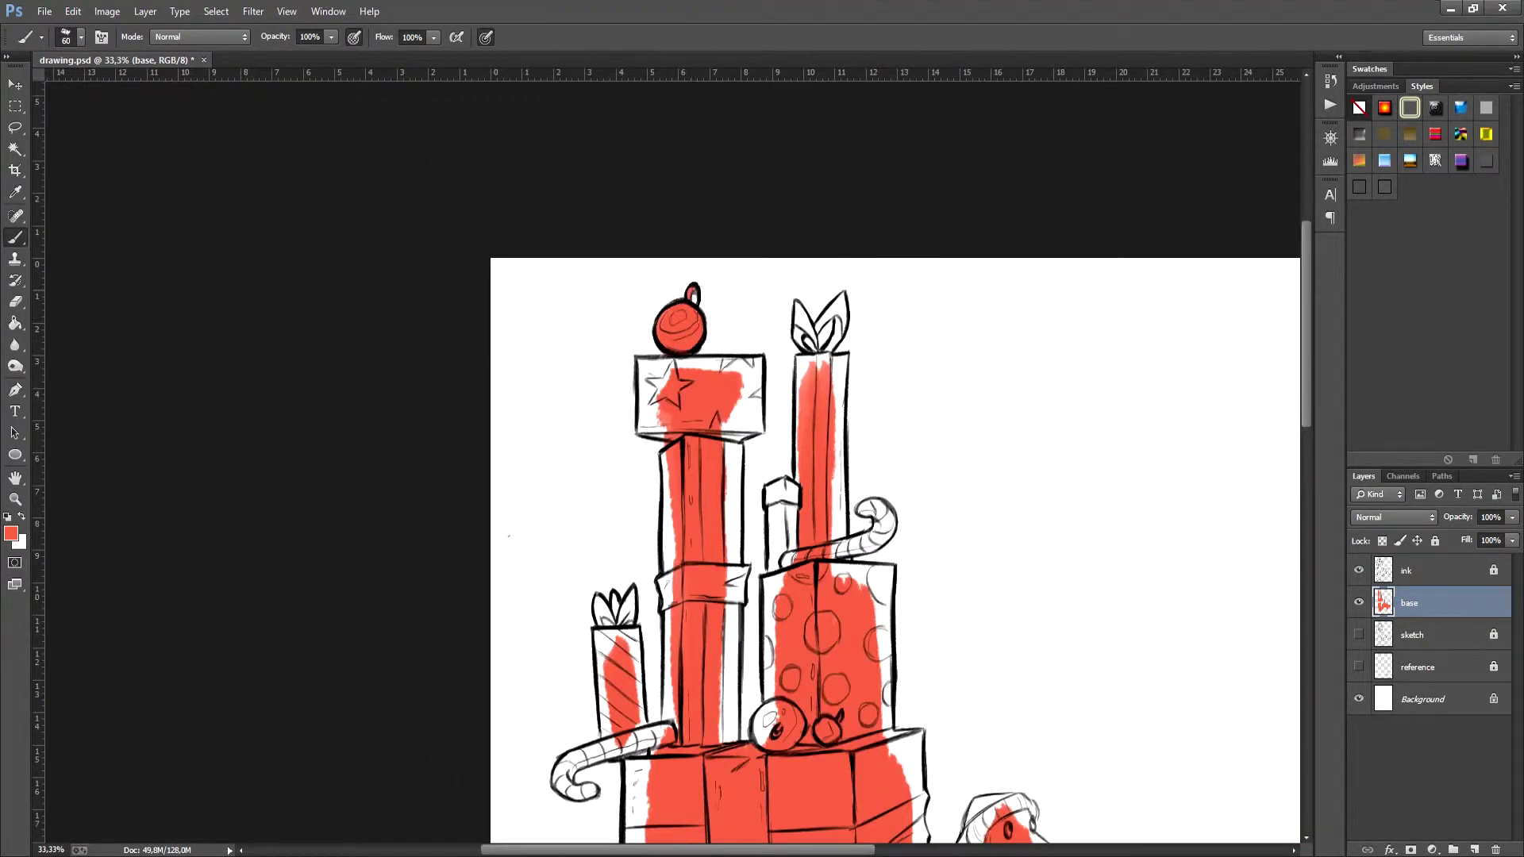
# Step: Fill the starred box and the tall ribboned gift beneath it in red out to their outlines
pyautogui.moveTo(647, 371)
pyautogui.mouseDown()
pyautogui.moveTo(750, 361)
pyautogui.moveTo(761, 420)
pyautogui.moveTo(730, 444)
pyautogui.moveTo(655, 379)
pyautogui.moveTo(657, 427)
pyautogui.moveTo(732, 522)
pyautogui.moveTo(733, 587)
pyautogui.mouseUp()
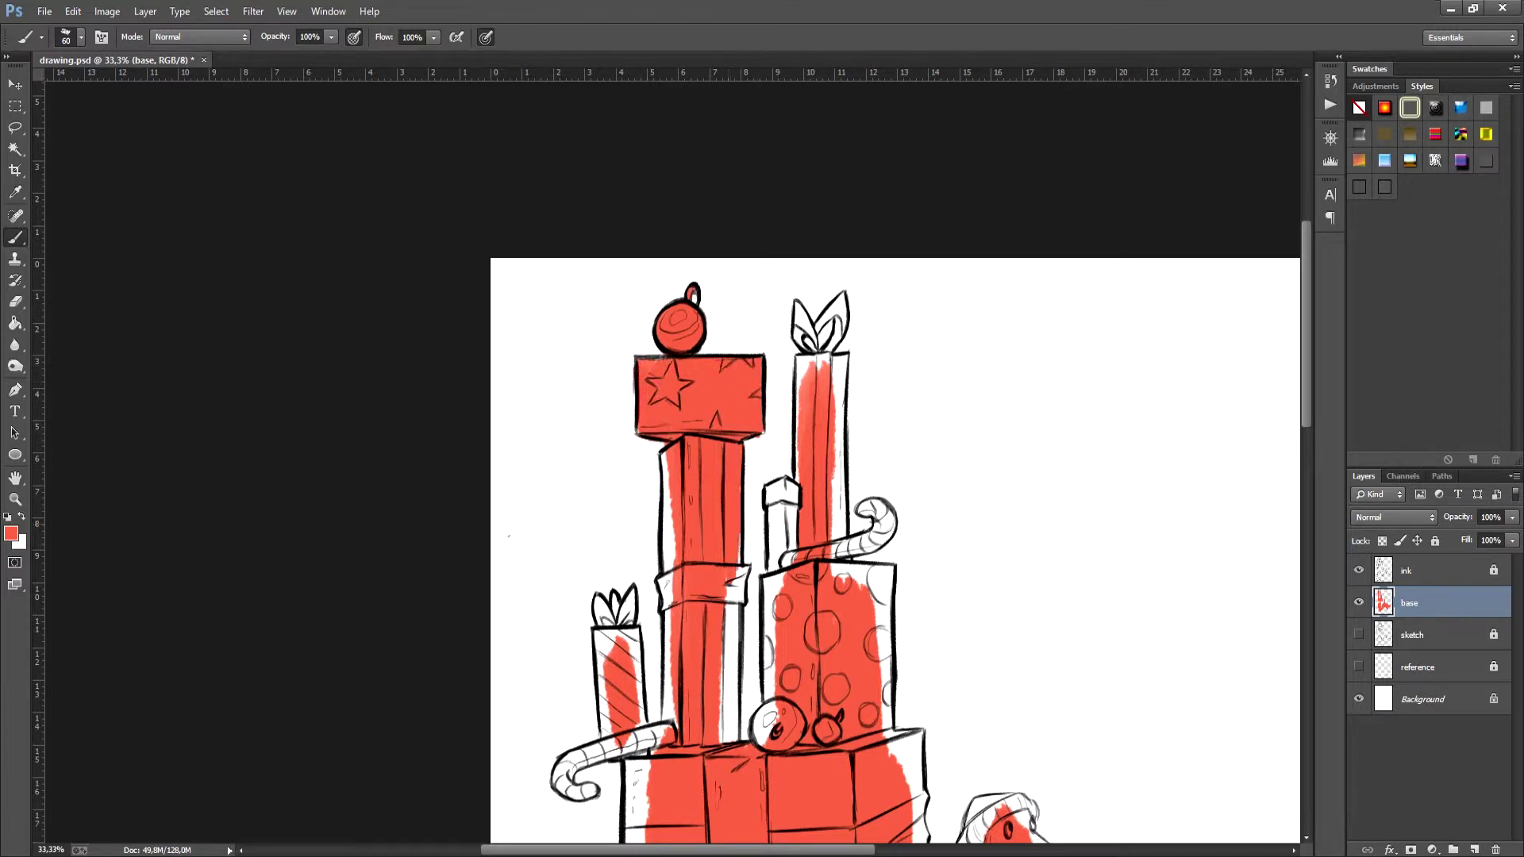
pyautogui.moveTo(738, 534); pyautogui.dragTo(738, 564)
pyautogui.moveTo(667, 452); pyautogui.dragTo(669, 583)
pyautogui.moveTo(667, 571); pyautogui.dragTo(666, 616)
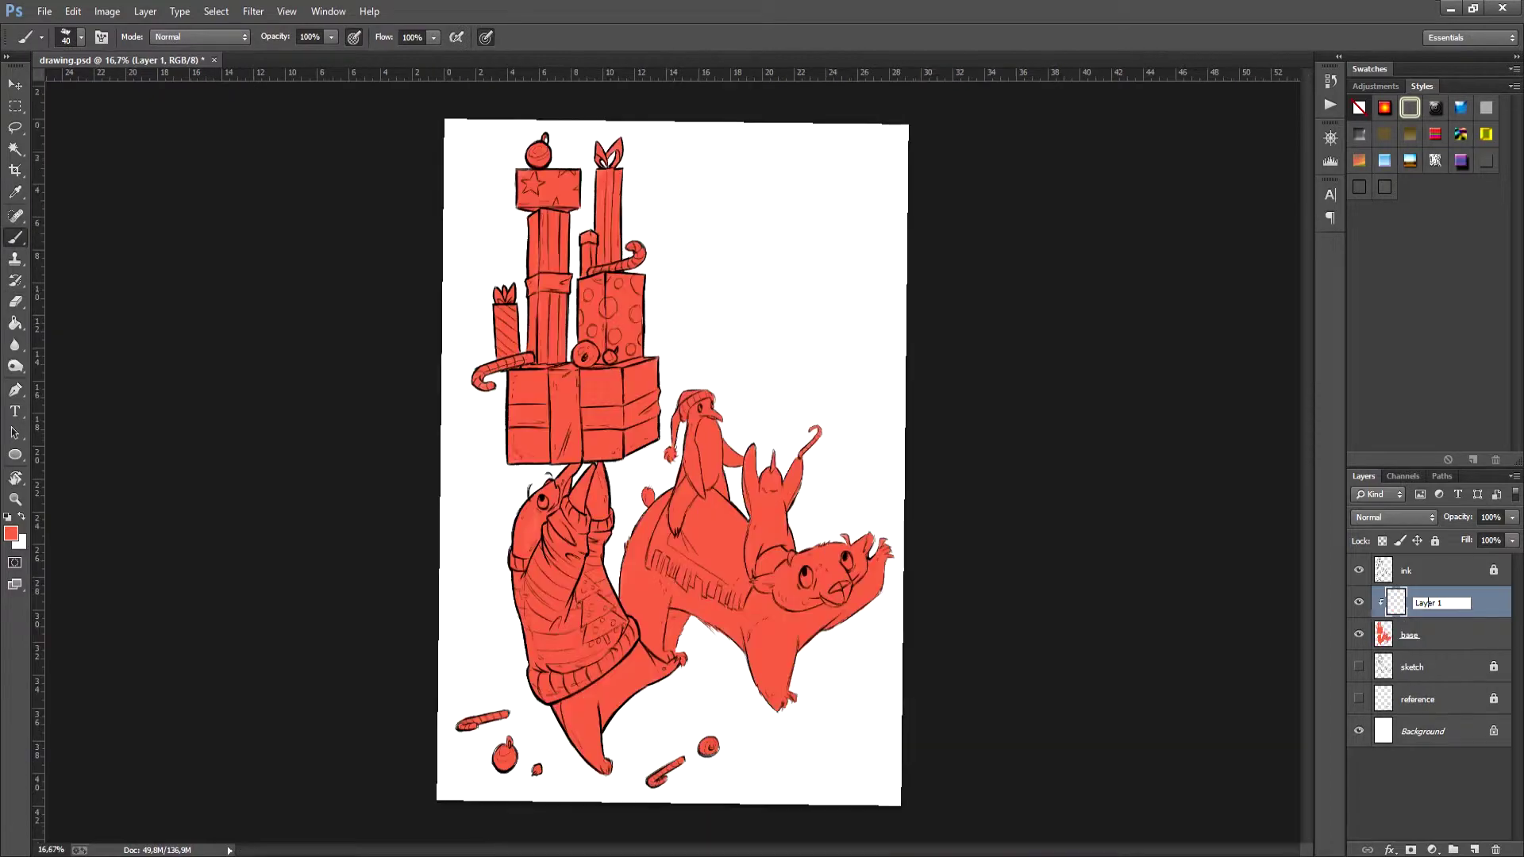
# Step: Rename the layer clipped to base as "polar bear base"
pyautogui.hotkey('ctrl', 'a')
pyautogui.write('polar bear base')
pyautogui.press('Return')
# Step: Try a pink base colour on the polar bear's front half and the raised-arm penguin with a 300 px brush
pyautogui.hotkey('ctrl', '+')
pyautogui.hotkey('ctrl', '+')
pyautogui.scroll(-5, 635, 461)
pyautogui.press('i')
pyautogui.click(11, 533)
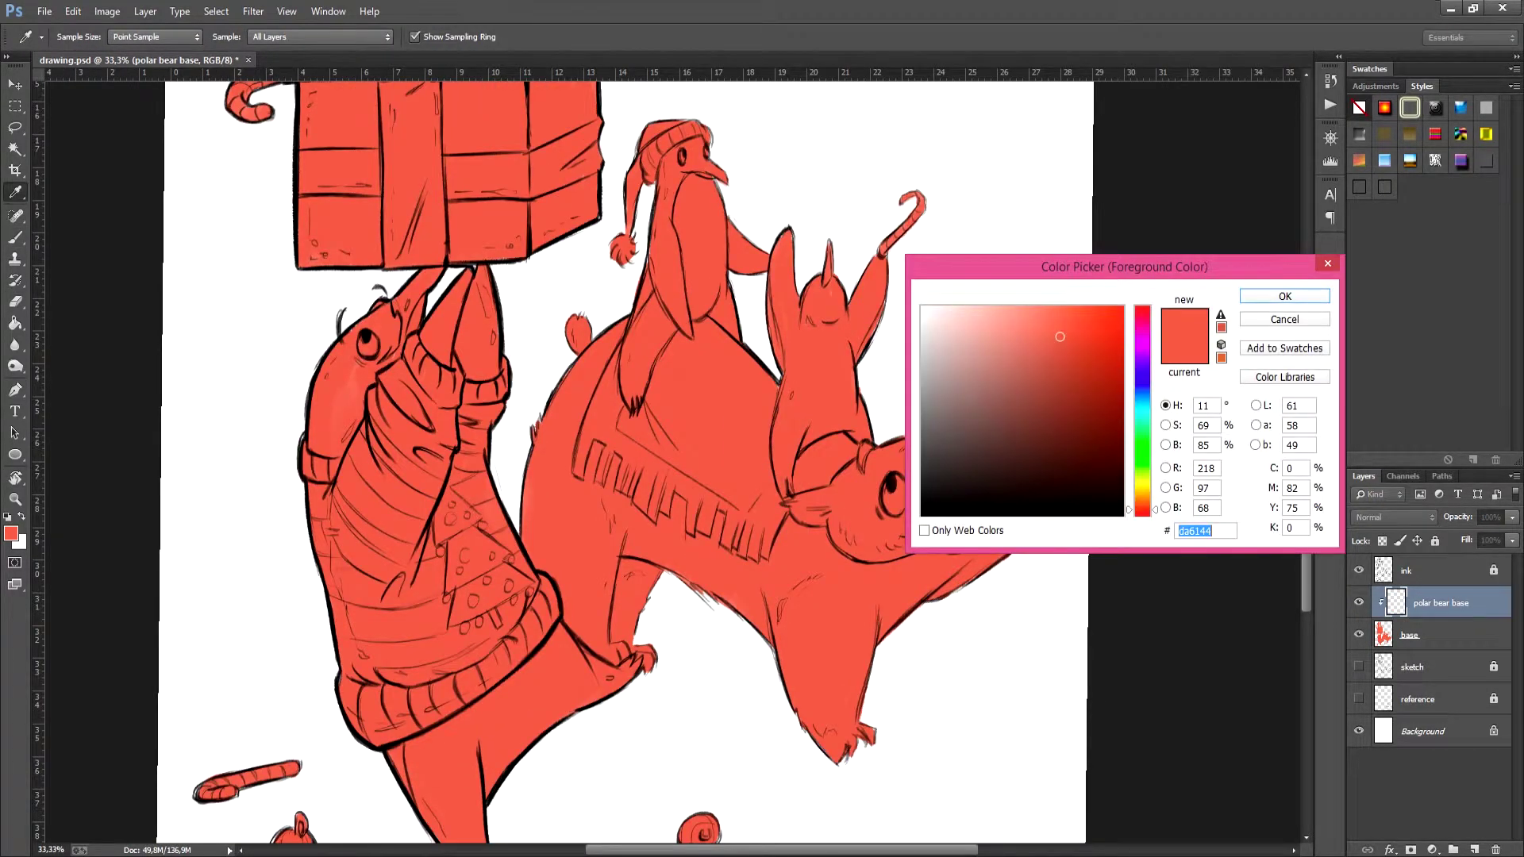
pyautogui.write('ed829e')
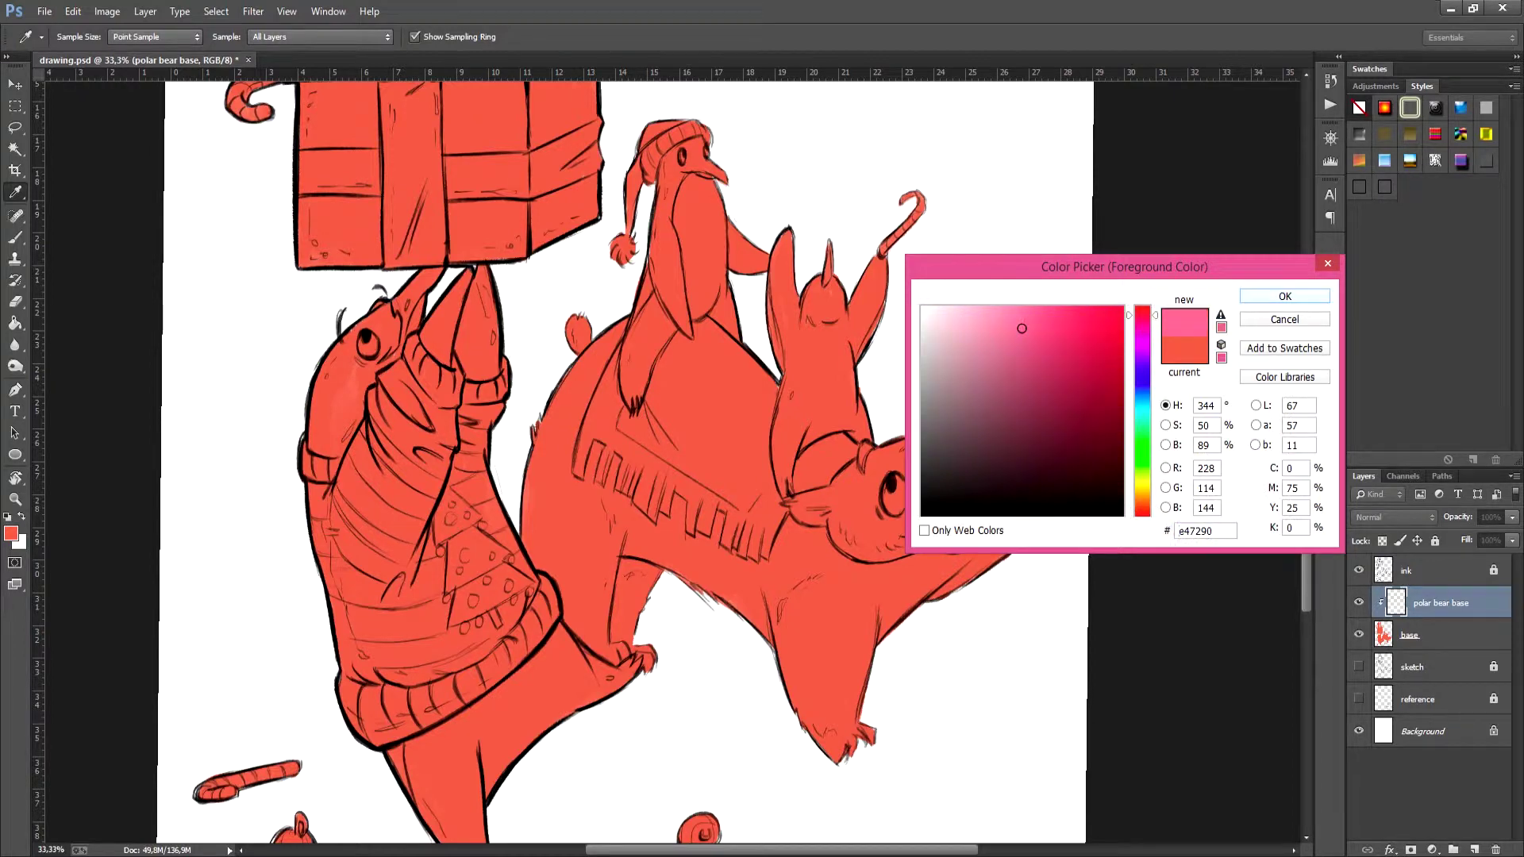
pyautogui.press('Return')
pyautogui.press('b')
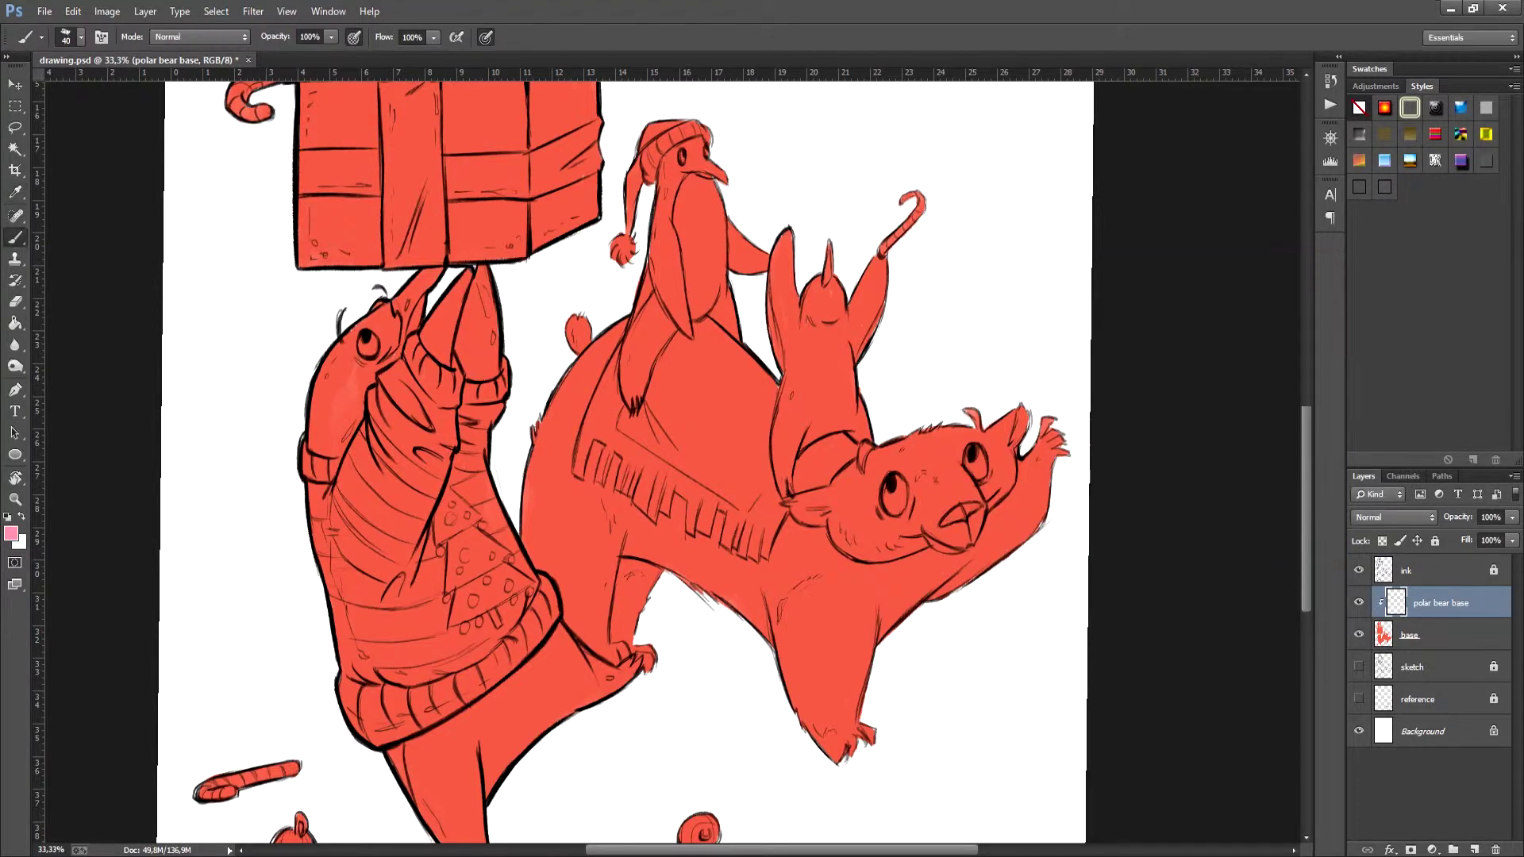
pyautogui.moveTo(805, 270)
pyautogui.mouseDown()
pyautogui.moveTo(818, 508)
pyautogui.moveTo(912, 555)
pyautogui.moveTo(1008, 262)
pyautogui.mouseUp()
pyautogui.rightClick(1007, 262)
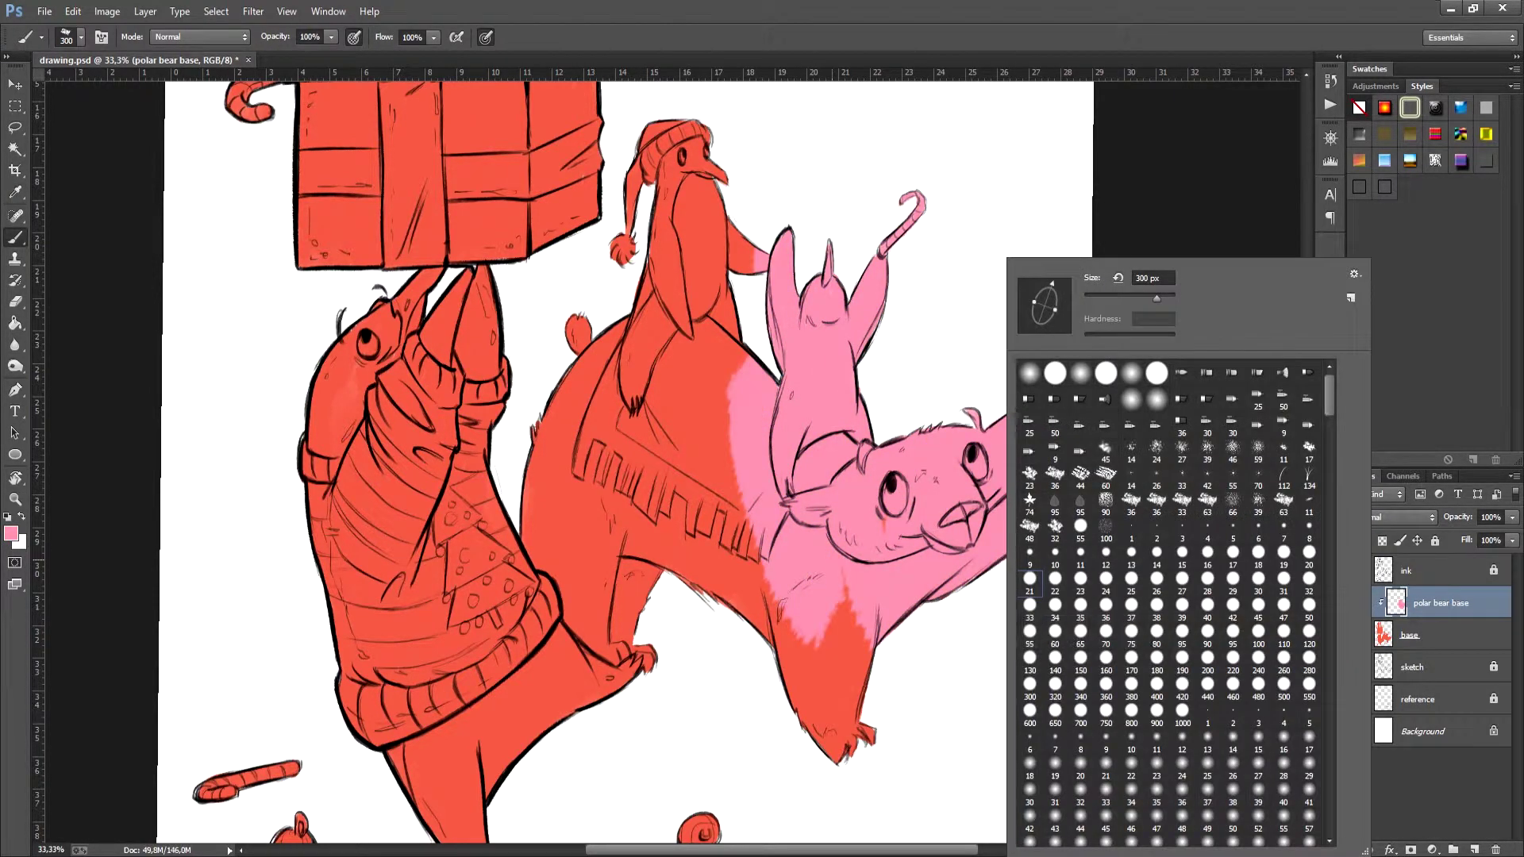
pyautogui.press('Escape')
# Step: Choose a pale lavender blue and paint it over the polar bear's head, arm, chest and front leg
pyautogui.press('i')
pyautogui.click(11, 533)
pyautogui.write('d4d8f2')
pyautogui.press('Return')
pyautogui.press('b')
pyautogui.moveTo(715, 238); pyautogui.dragTo(794, 587)
pyautogui.moveTo(881, 206); pyautogui.dragTo(897, 651)
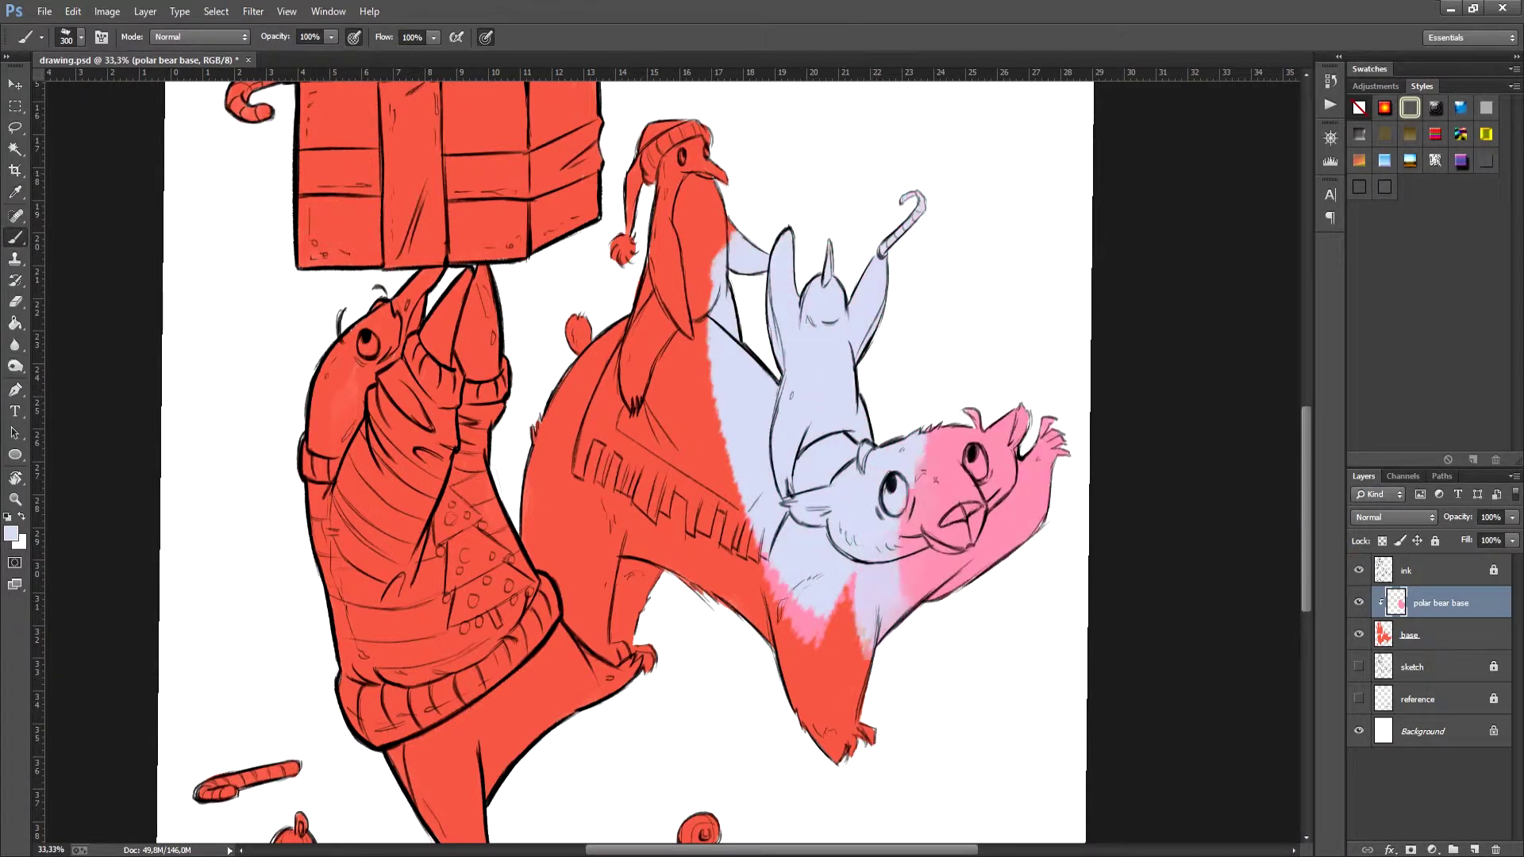
pyautogui.moveTo(1032, 429); pyautogui.dragTo(793, 746)
pyautogui.moveTo(762, 445); pyautogui.dragTo(849, 635)
# Step: Paint the riding penguin in the hat and the bear's back and blanket pale lavender blue
pyautogui.press('[')
pyautogui.press('[')
pyautogui.press('[')
pyautogui.press('[')
pyautogui.press('[')
pyautogui.press('[')
pyautogui.moveTo(683, 143)
pyautogui.mouseDown()
pyautogui.moveTo(698, 413)
pyautogui.moveTo(572, 365)
pyautogui.mouseUp()
pyautogui.moveTo(571, 365); pyautogui.dragTo(682, 508)
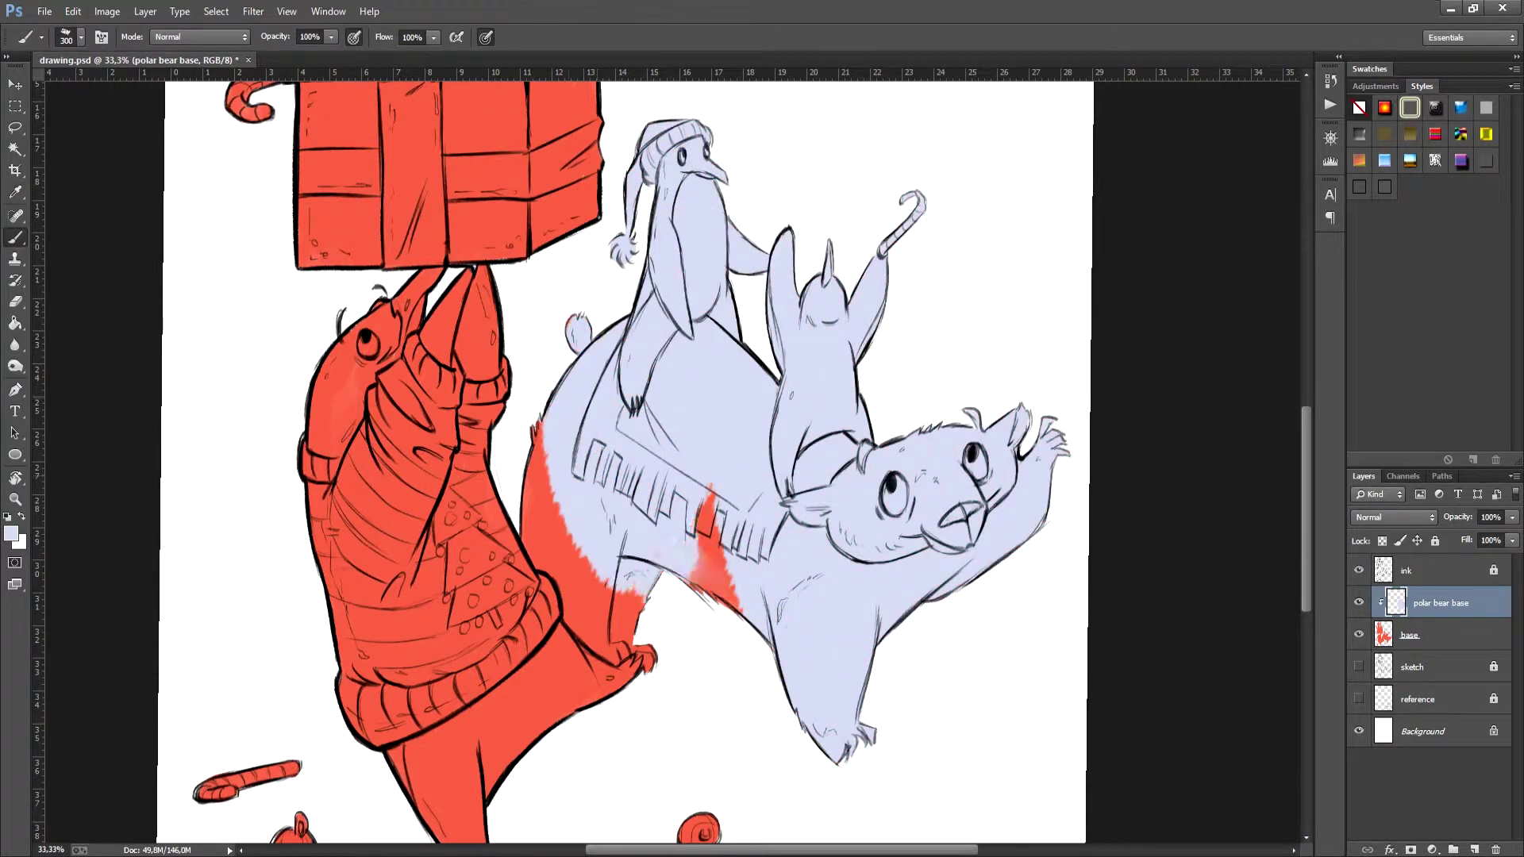
# Step: Fill the bear's hindquarters, belly and rear leg in lavender blue, using a 60 px brush along the penguin's sweater
pyautogui.moveTo(587, 444)
pyautogui.mouseDown()
pyautogui.moveTo(714, 588)
pyautogui.moveTo(647, 655)
pyautogui.mouseUp()
pyautogui.press('[')
pyautogui.press('[')
pyautogui.press('[')
pyautogui.press('[')
pyautogui.moveTo(523, 516)
pyautogui.mouseDown()
pyautogui.moveTo(548, 567)
pyautogui.moveTo(595, 607)
pyautogui.moveTo(607, 647)
pyautogui.moveTo(588, 651)
pyautogui.mouseUp()
pyautogui.moveTo(591, 599); pyautogui.dragTo(631, 639)
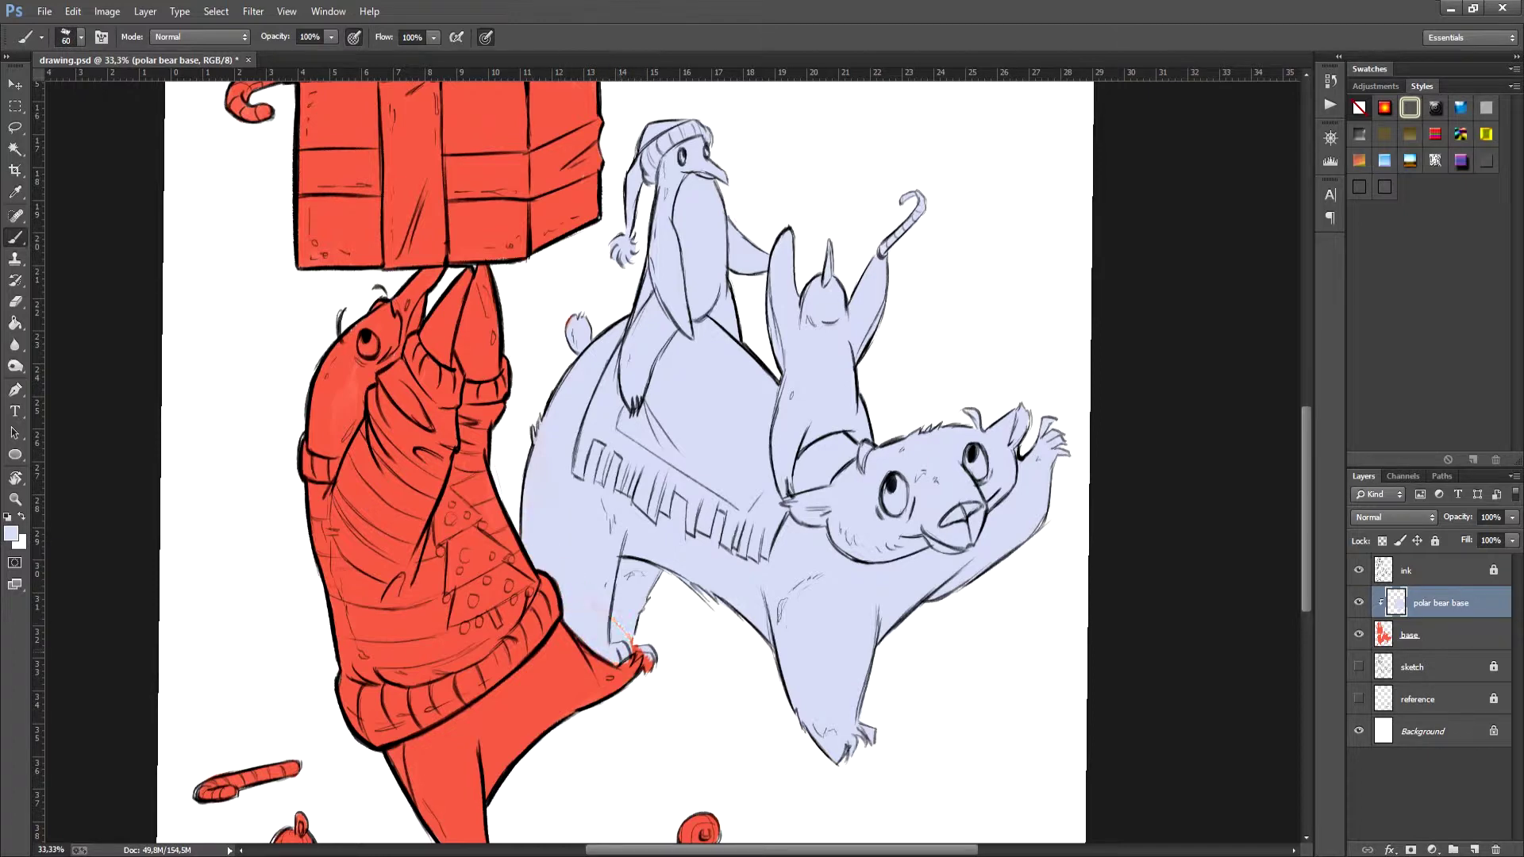
pyautogui.press('e')
pyautogui.press('b')
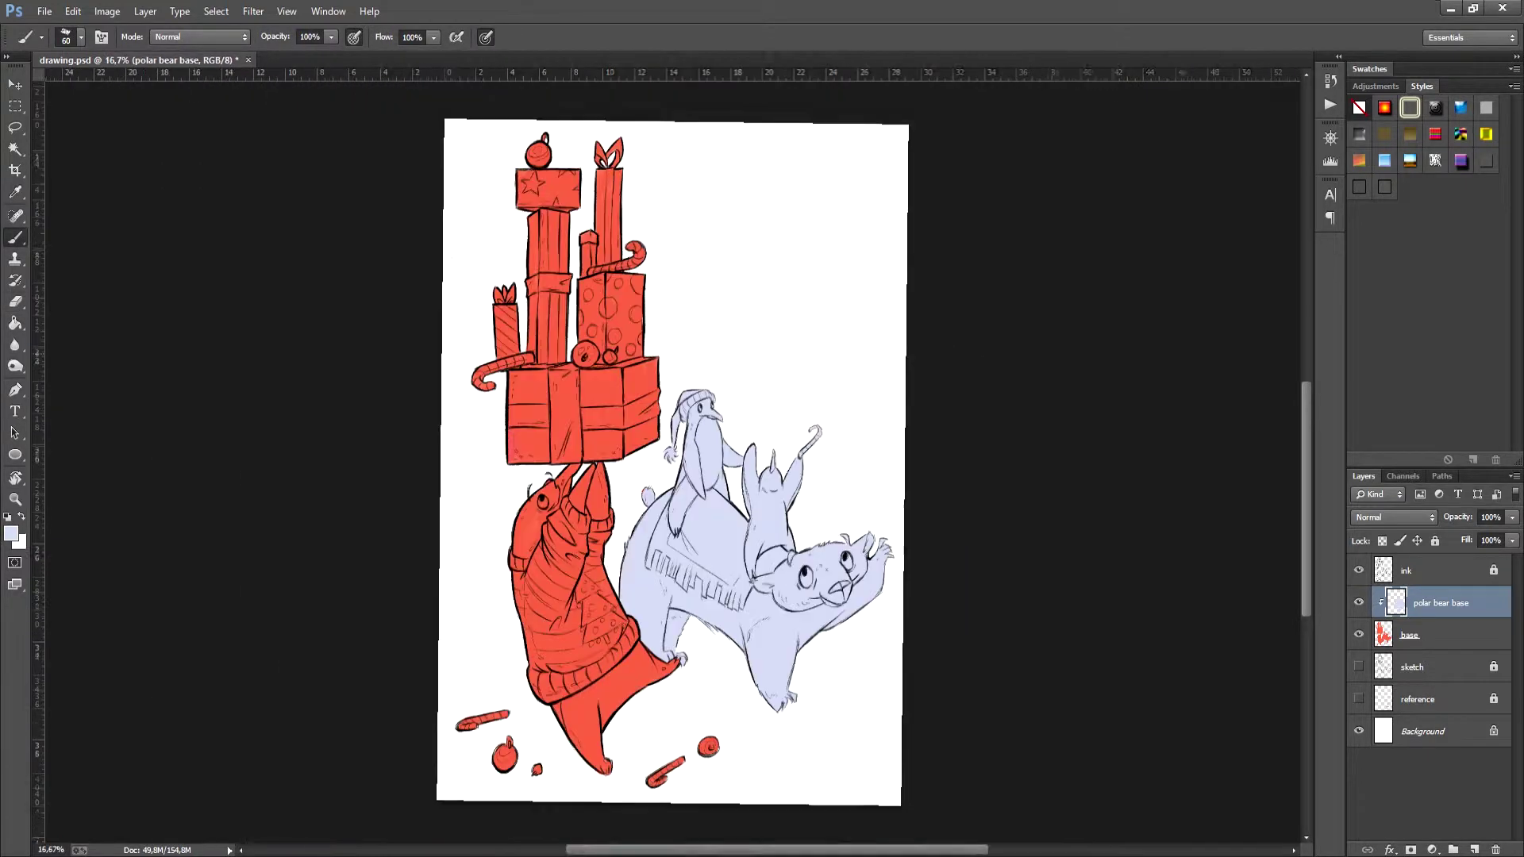
# Step: Create a new layer above polar bear base and clip it to the base layer
pyautogui.hotkey('ctrl', '-')
pyautogui.hotkey('ctrl', '-')
pyautogui.hotkey('ctrl', 'shift', 'alt', 'n')
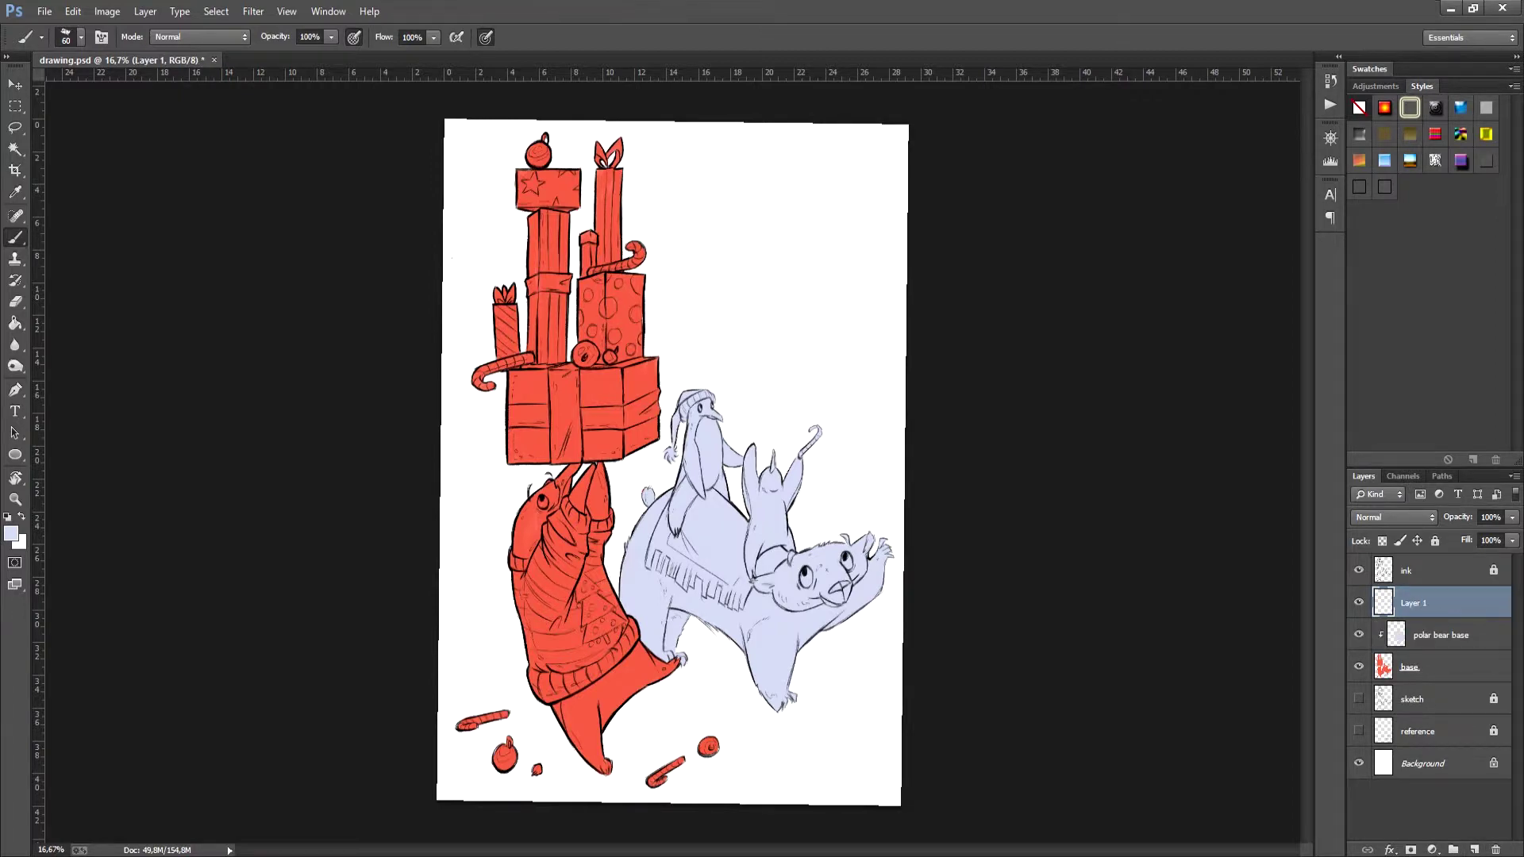
pyautogui.hotkey('ctrl', 'alt', 'g')
# Step: Choose a pale pink and paint the large penguin's belly and outstretched leg below the sweater
pyautogui.hotkey('ctrl', '+')
pyautogui.click(11, 533)
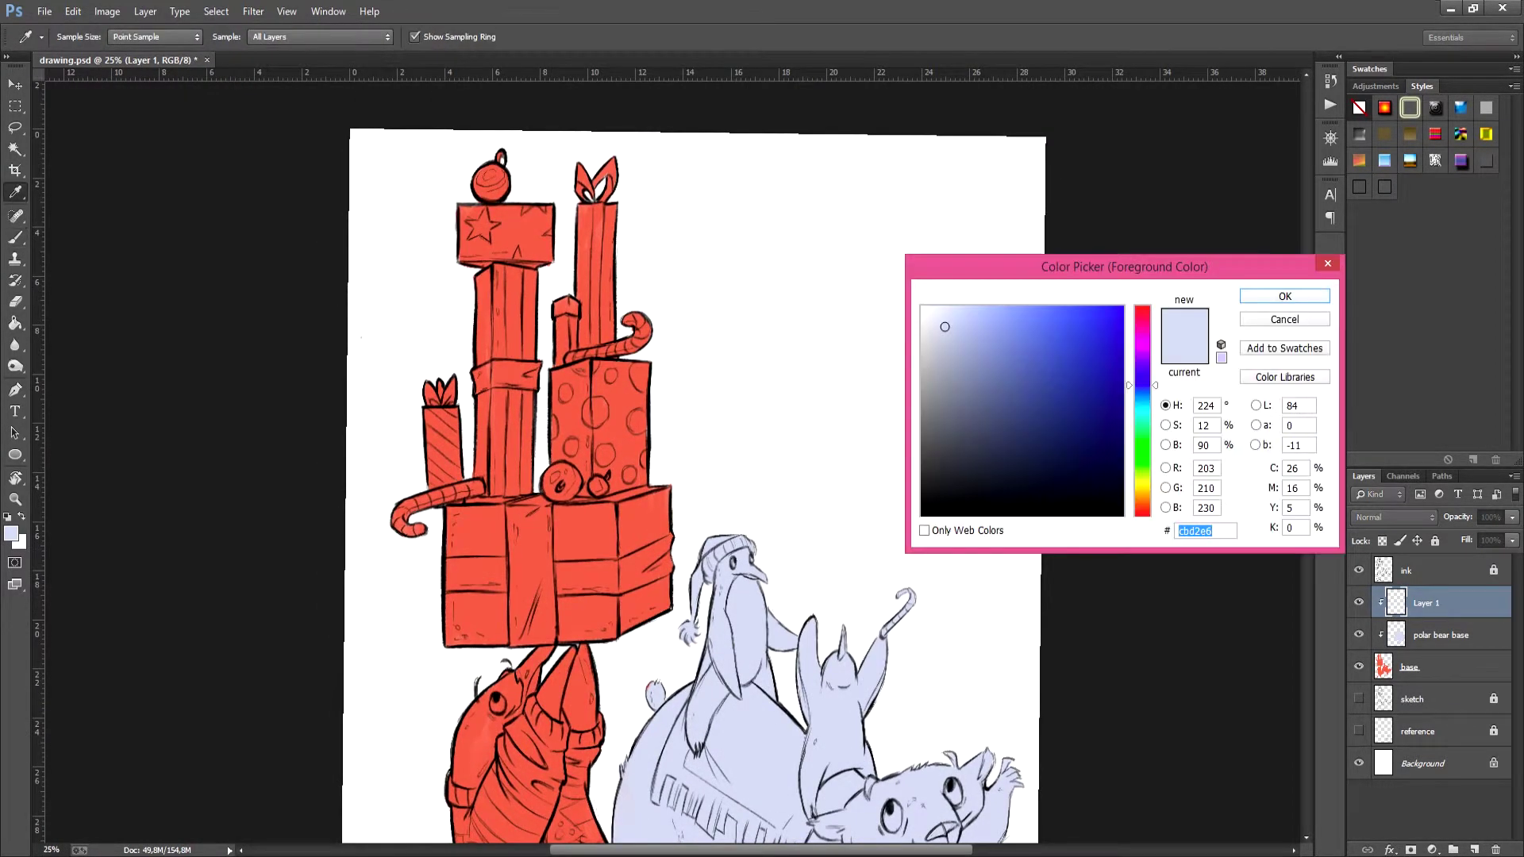
pyautogui.click(925, 313)
pyautogui.click(1142, 510)
pyautogui.click(938, 315)
pyautogui.press('Return')
pyautogui.moveTo(730, 603); pyautogui.dragTo(900, 273)
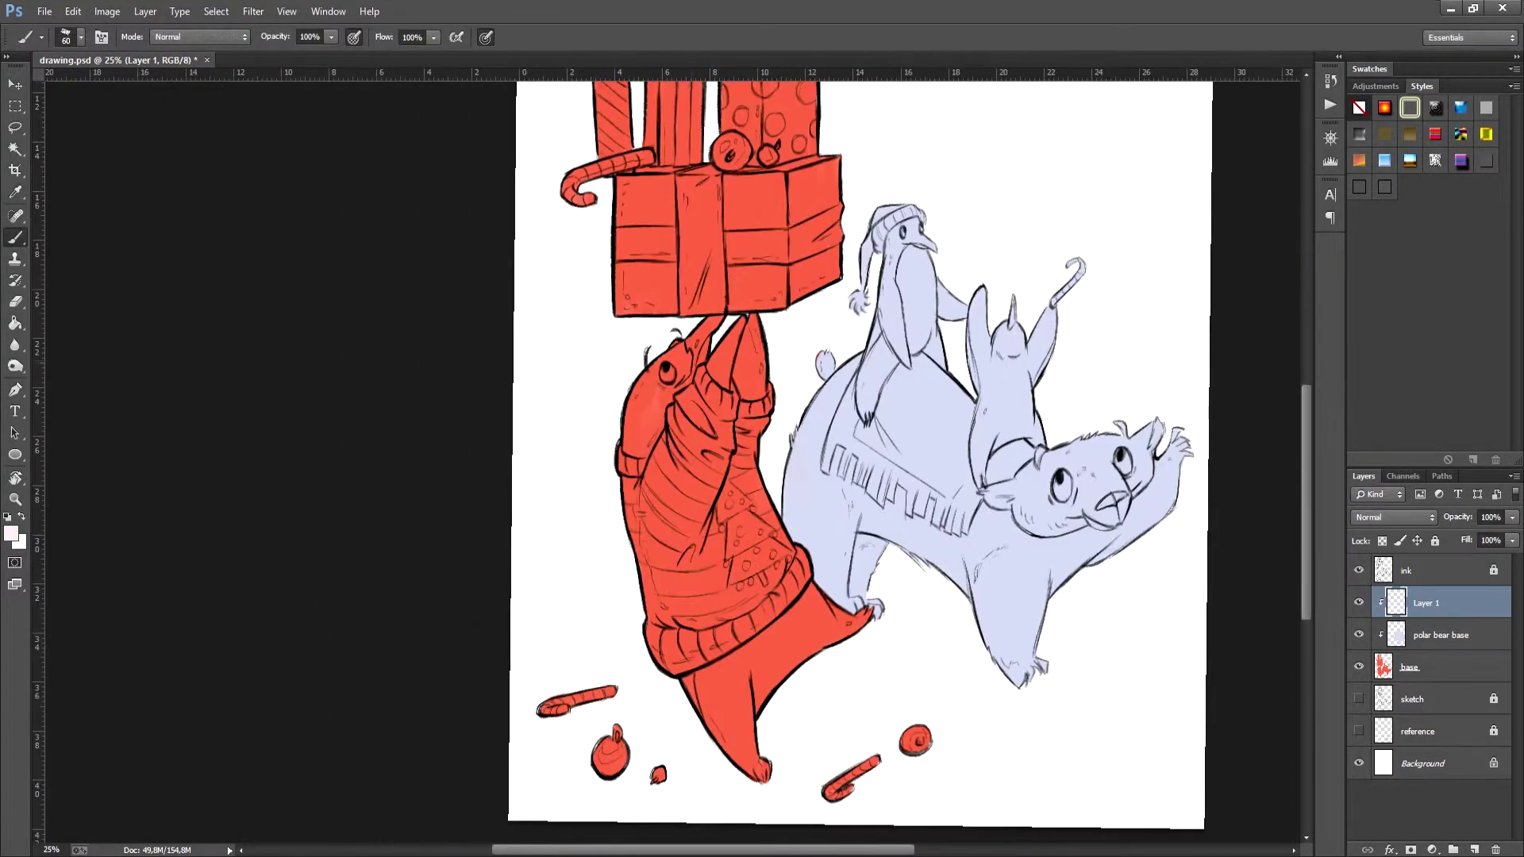
pyautogui.moveTo(803, 634); pyautogui.dragTo(745, 700)
pyautogui.click(11, 533)
pyautogui.click(954, 313)
pyautogui.press('Return')
pyautogui.moveTo(806, 633)
pyautogui.mouseDown()
pyautogui.moveTo(738, 705)
pyautogui.moveTo(814, 599)
pyautogui.moveTo(866, 619)
pyautogui.mouseUp()
# Step: Move the new layer below polar bear base and paint the penguin's standing leg and raised flipper pale pink
pyautogui.hotkey('ctrl', '[')
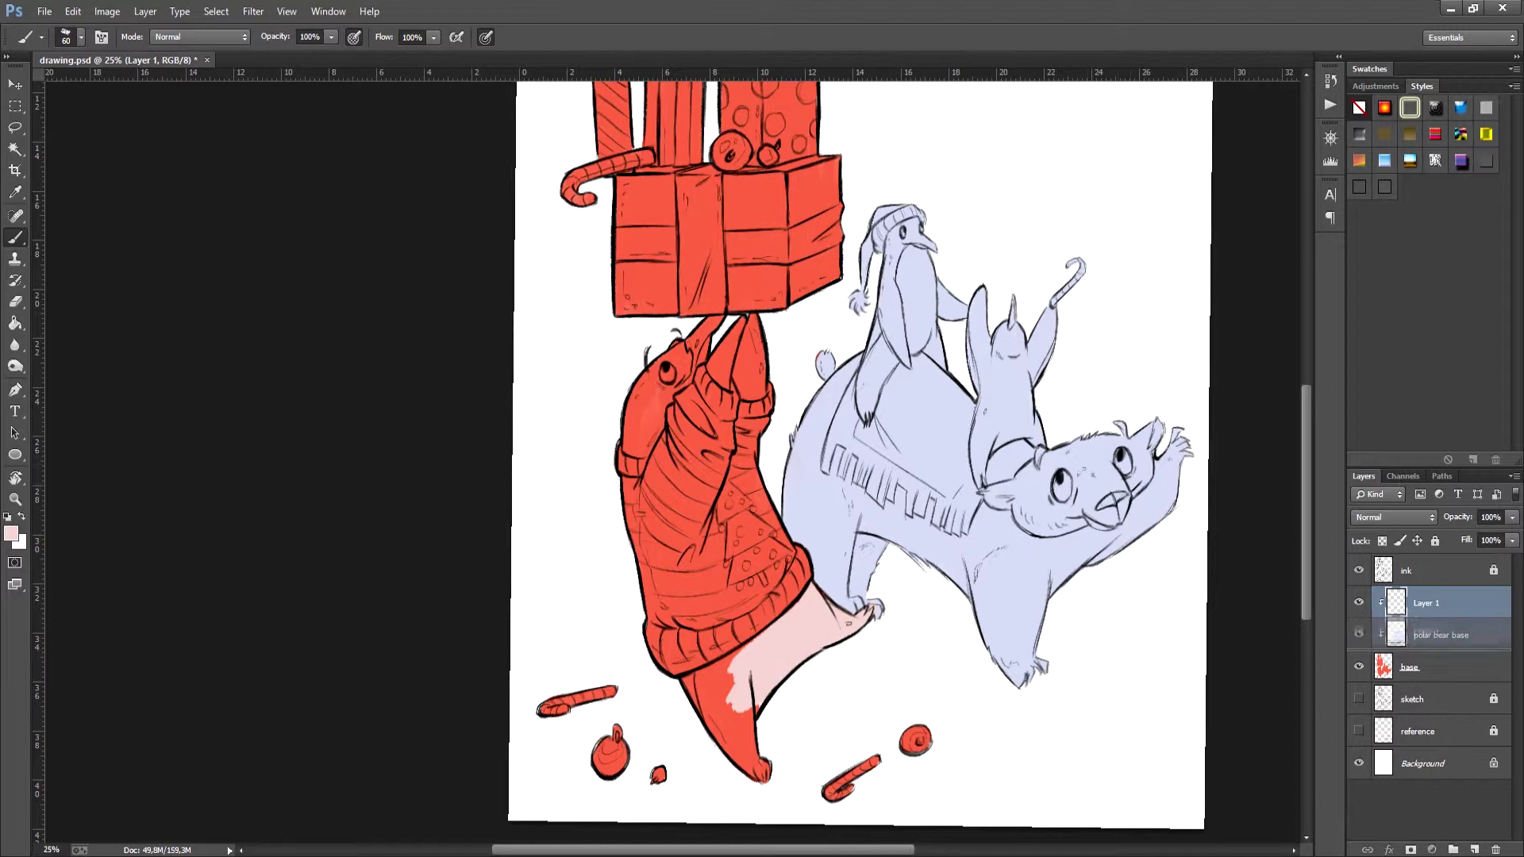
pyautogui.moveTo(742, 649)
pyautogui.mouseDown()
pyautogui.moveTo(698, 684)
pyautogui.moveTo(763, 779)
pyautogui.mouseUp()
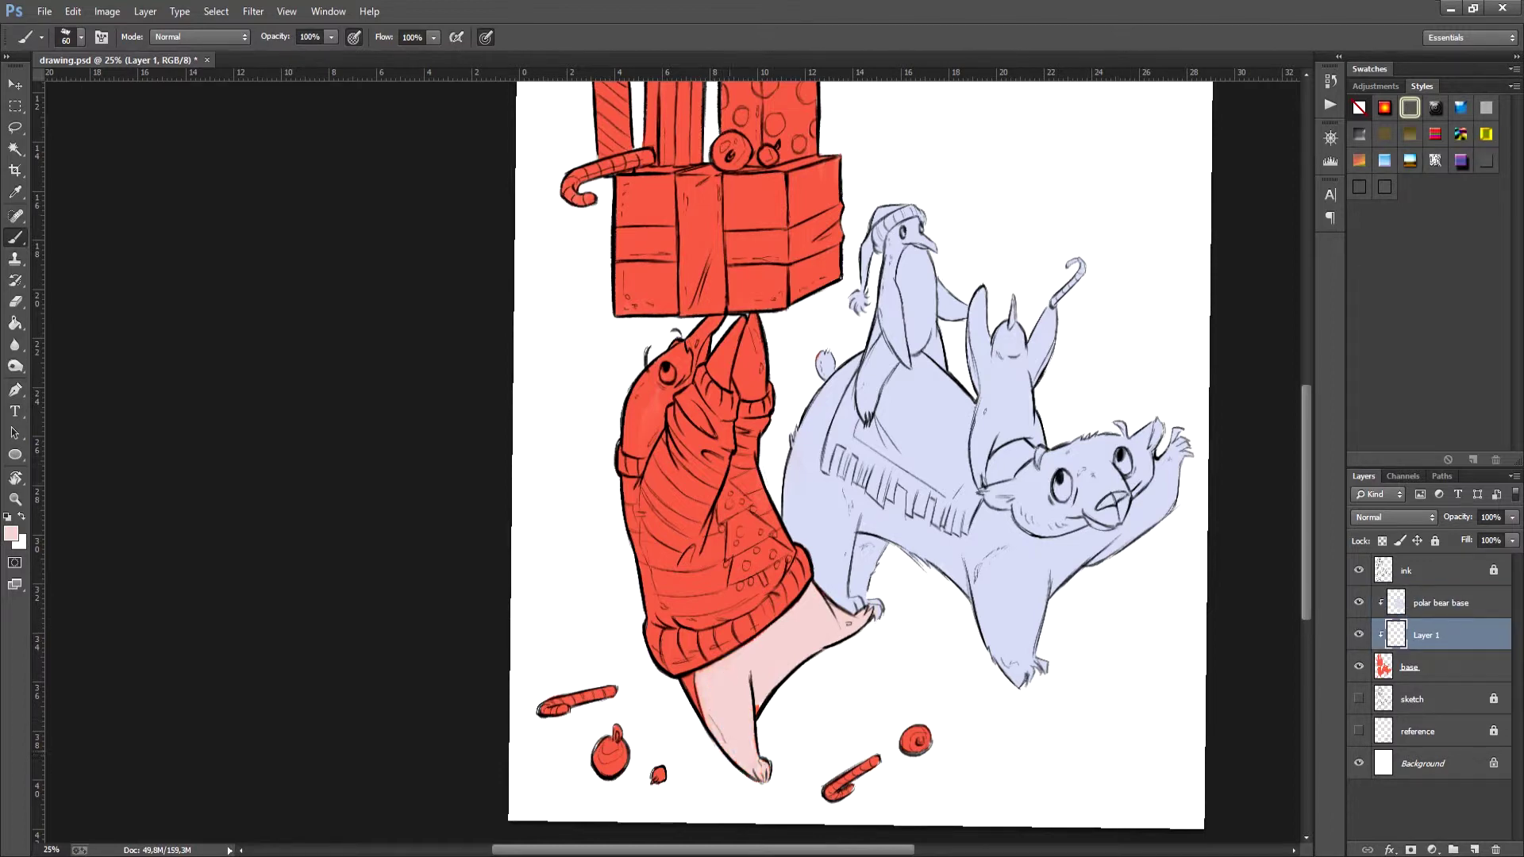
pyautogui.moveTo(745, 346)
pyautogui.mouseDown()
pyautogui.moveTo(751, 396)
pyautogui.moveTo(755, 324)
pyautogui.moveTo(748, 442)
pyautogui.moveTo(702, 380)
pyautogui.mouseUp()
# Step: Set the colour to dark grey #545454 and paint the large penguin's head and the other raised flipper
pyautogui.click(11, 534)
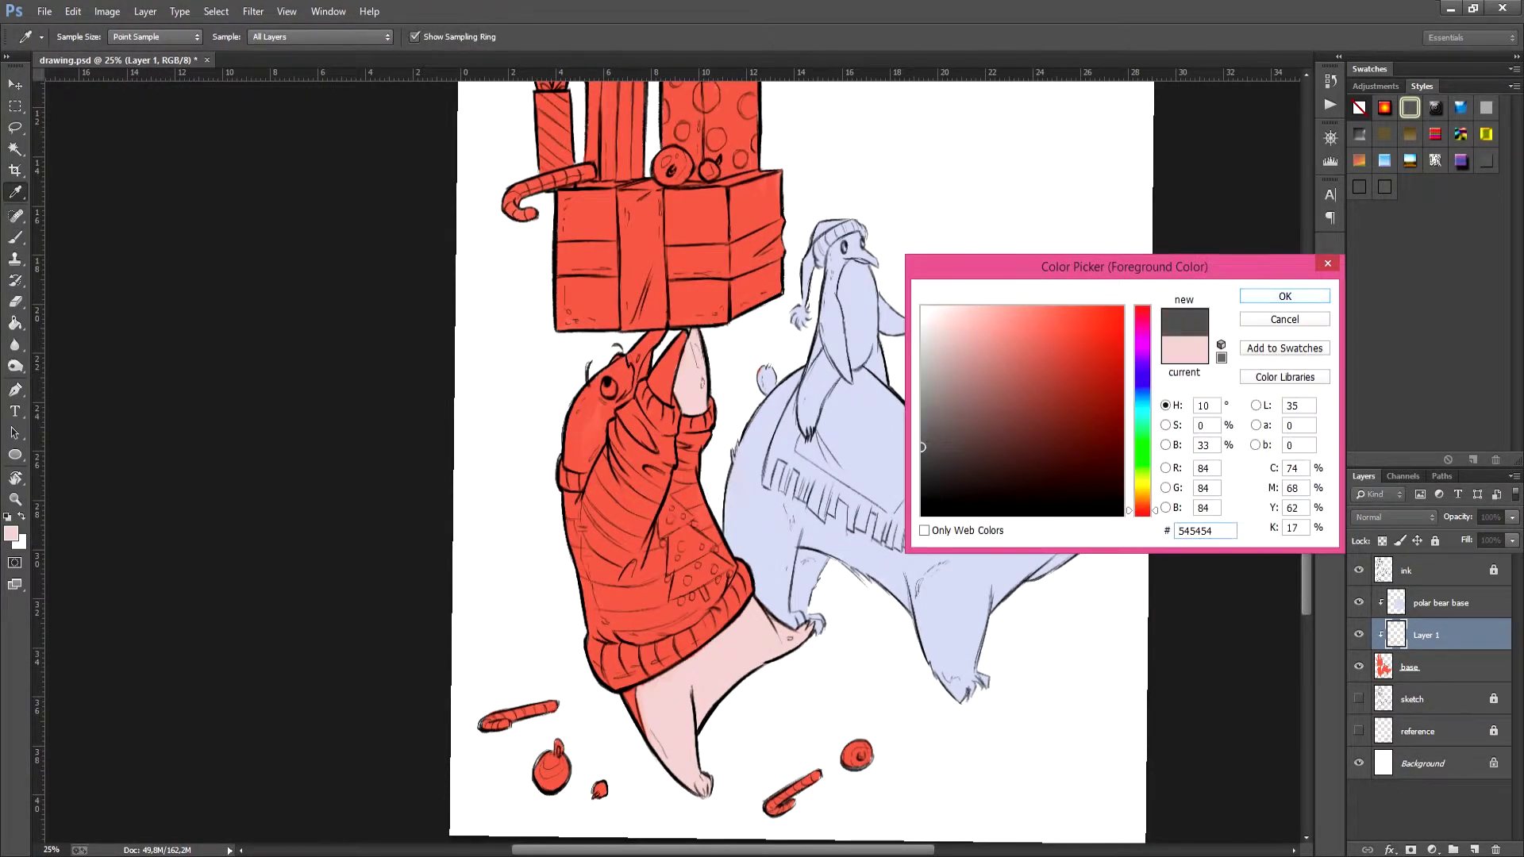
pyautogui.click(1285, 296)
pyautogui.moveTo(586, 401)
pyautogui.mouseDown()
pyautogui.moveTo(571, 464)
pyautogui.moveTo(596, 433)
pyautogui.moveTo(594, 373)
pyautogui.moveTo(617, 362)
pyautogui.moveTo(628, 379)
pyautogui.moveTo(603, 409)
pyautogui.mouseUp()
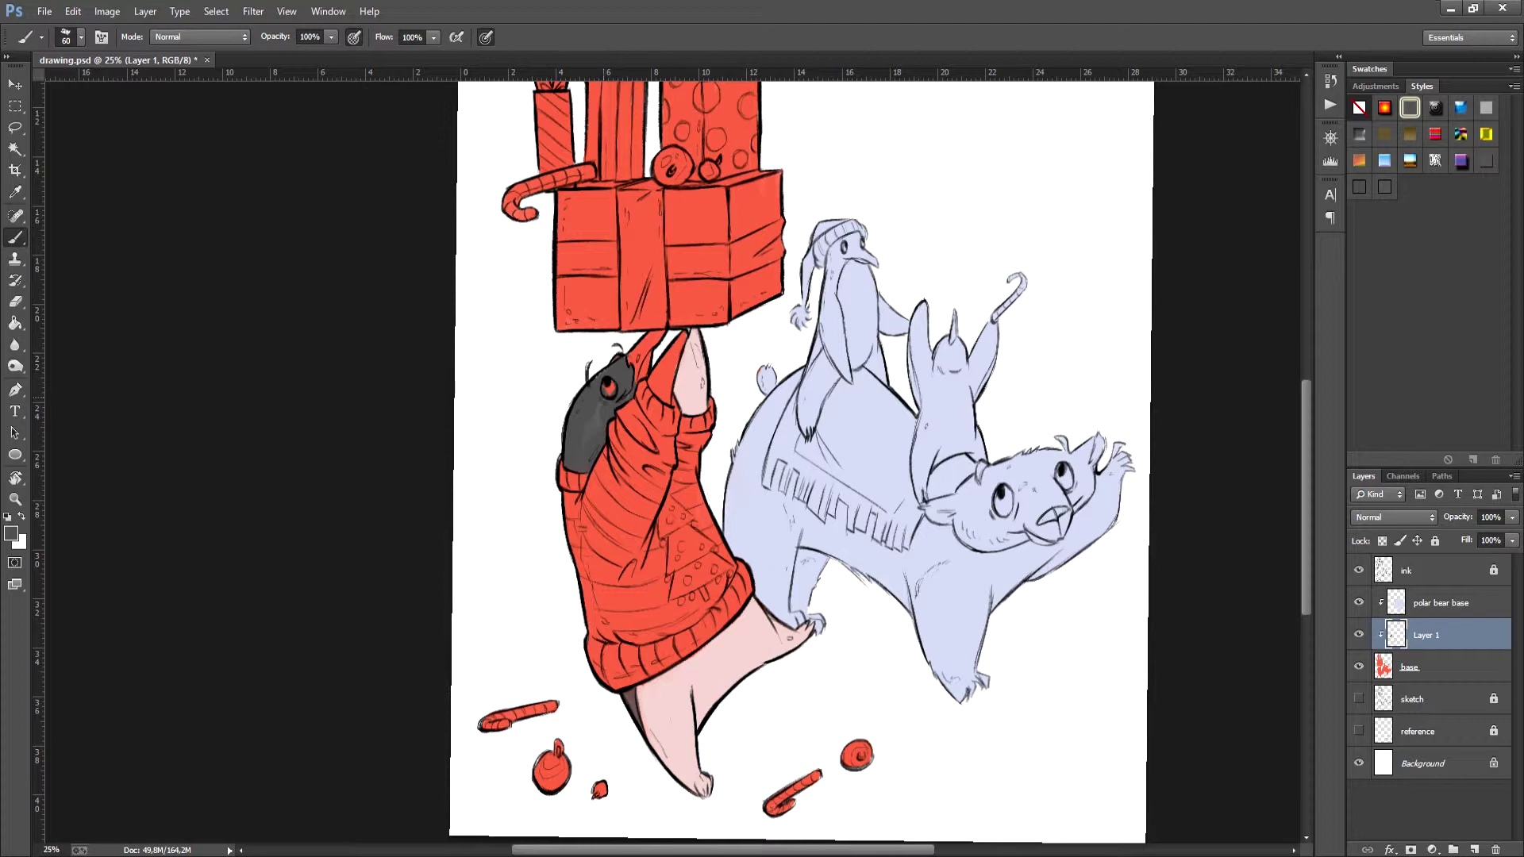
pyautogui.moveTo(660, 371)
pyautogui.mouseDown()
pyautogui.moveTo(657, 396)
pyautogui.moveTo(680, 337)
pyautogui.moveTo(667, 401)
pyautogui.mouseUp()
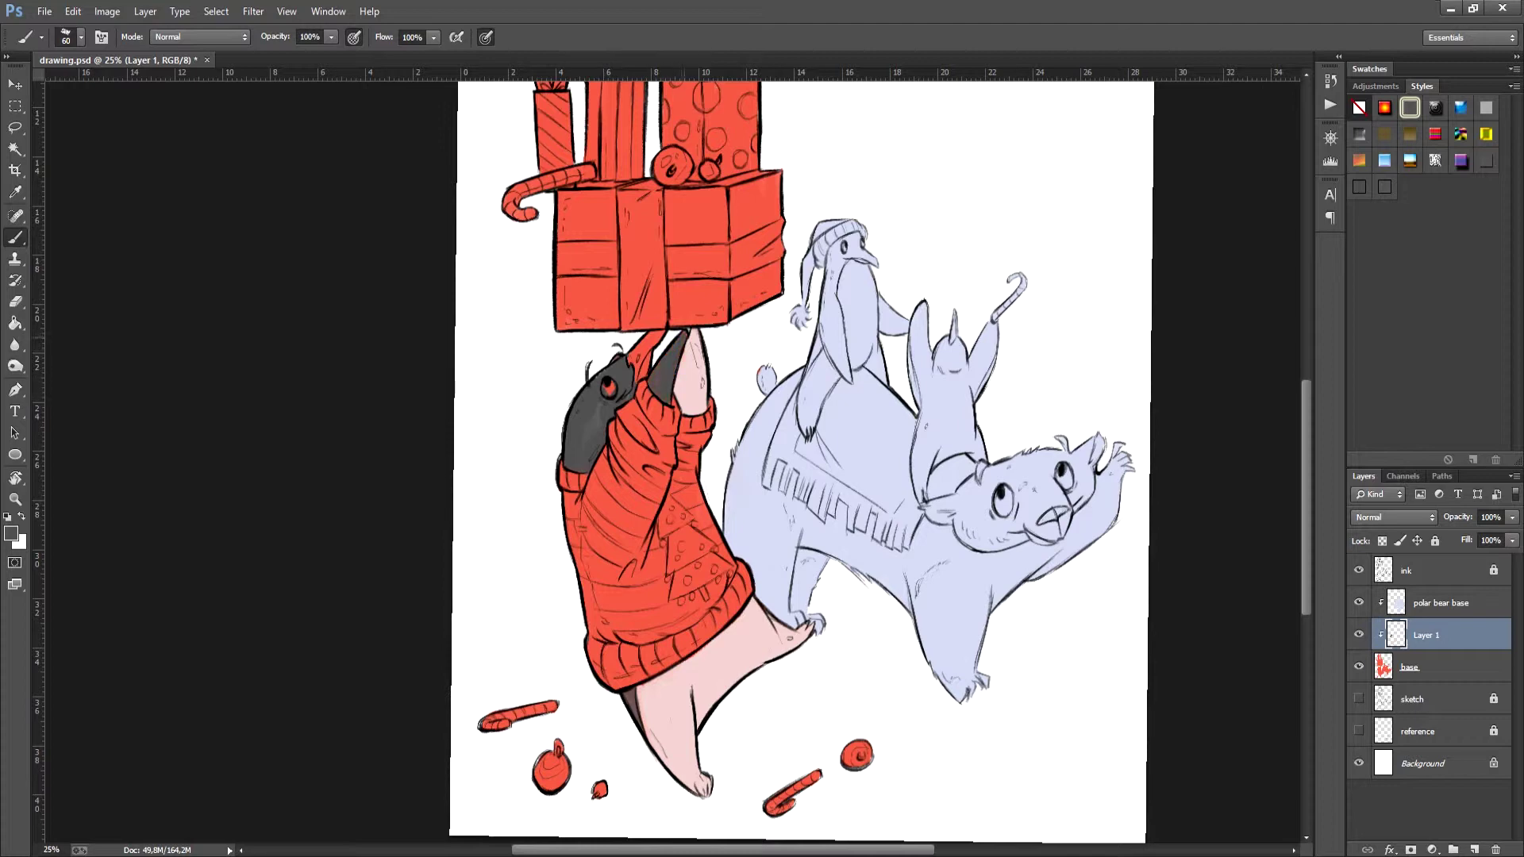
# Step: Rename the layer "penguin" and add a new clipped layer above it
pyautogui.doubleClick(1425, 635)
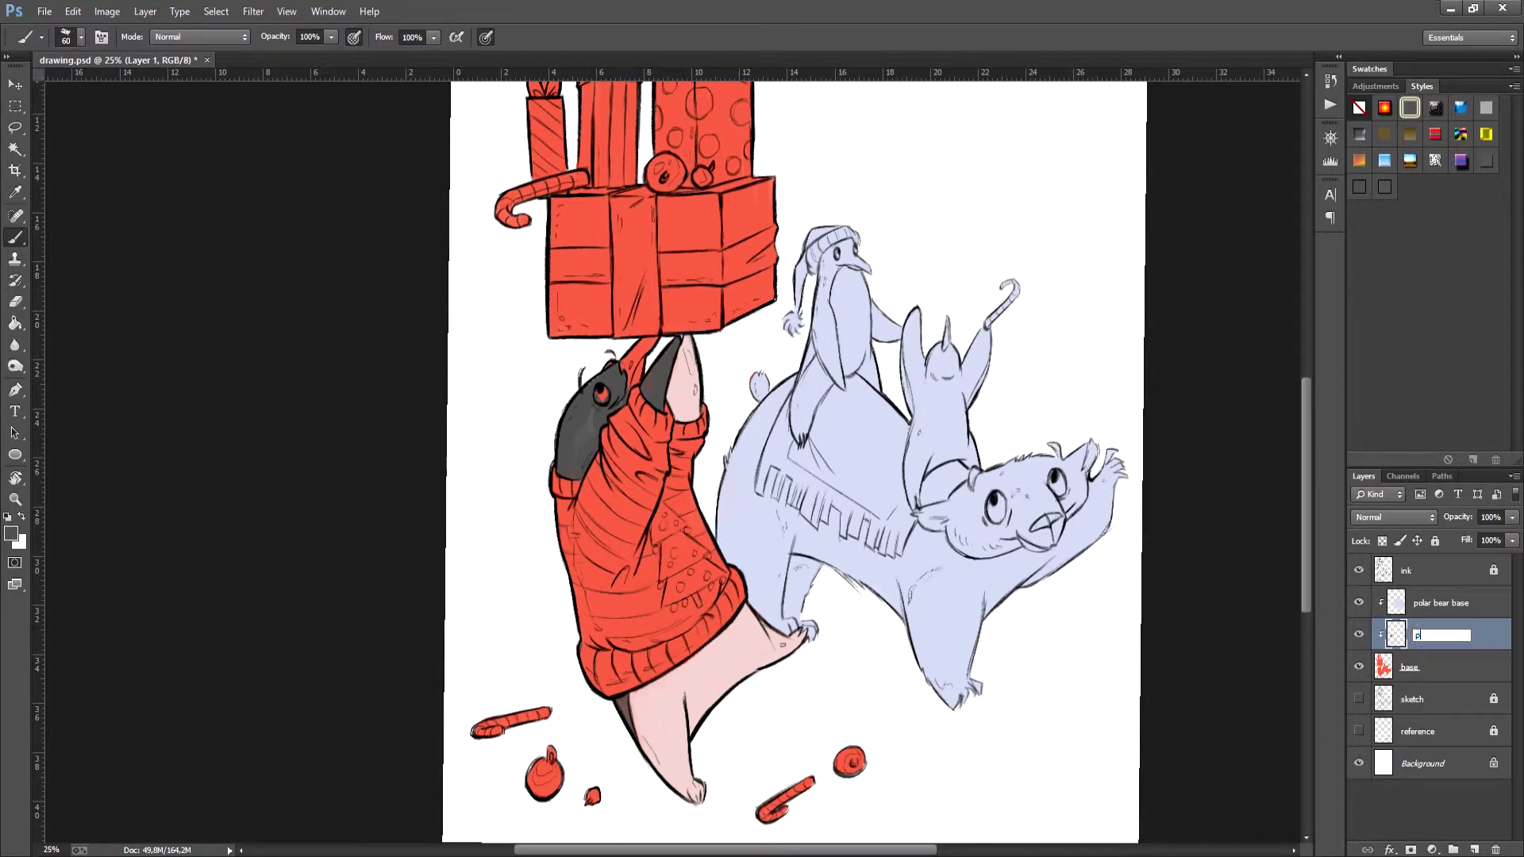
pyautogui.write('penguin')
pyautogui.press('Return')
pyautogui.hotkey('ctrl', 'shift', 'alt', 'n')
# Step: Paint the large penguin's eye white and select the new layer above penguin
pyautogui.press('x')
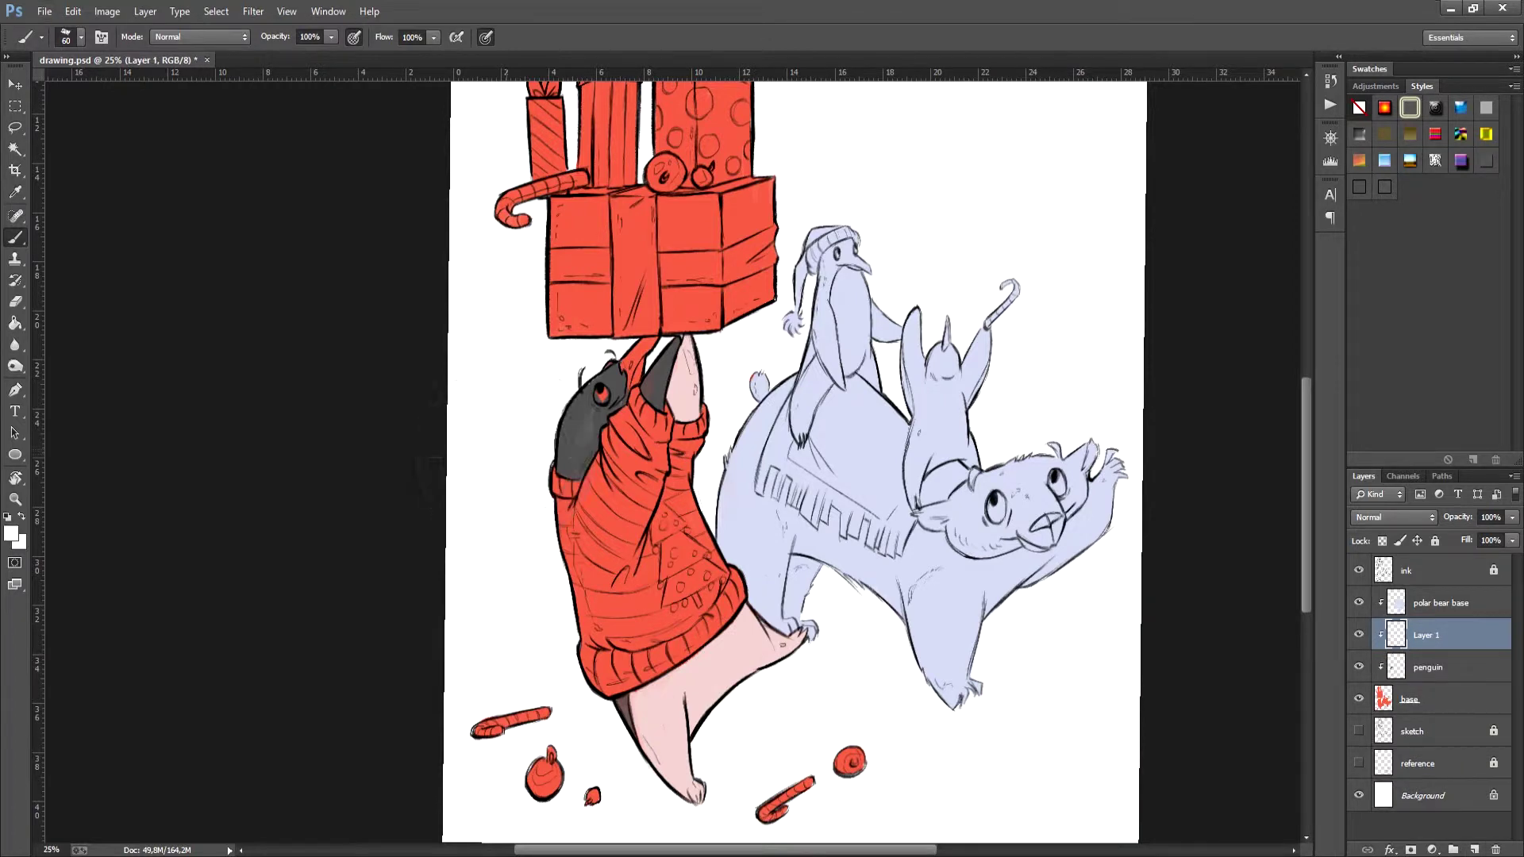
pyautogui.hotkey('alt', '[')
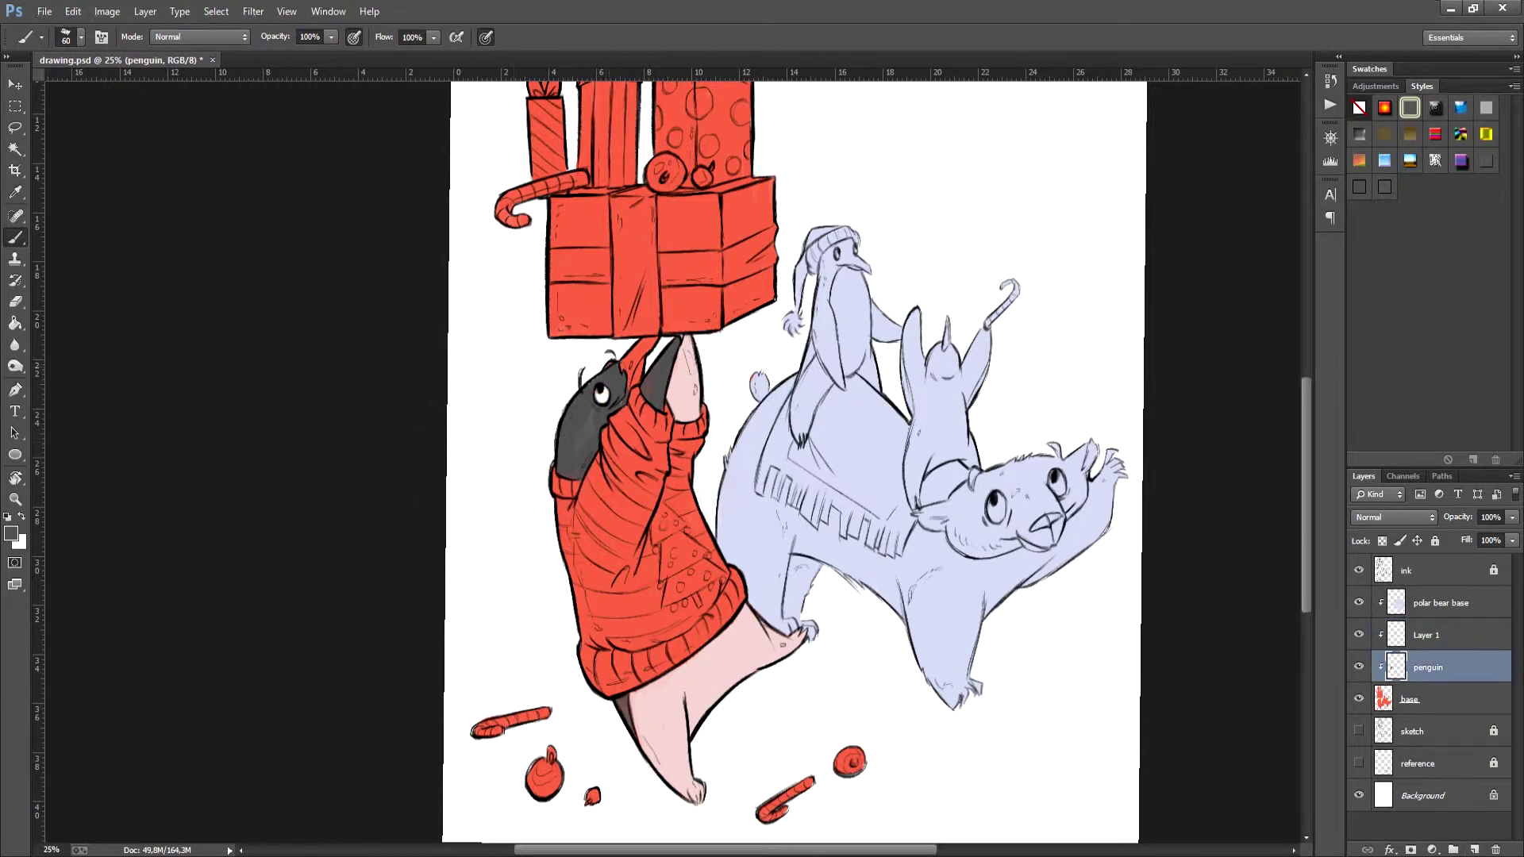
pyautogui.hotkey('alt', ']')
# Step: Choose a yellow-orange and paint the large penguin's beak on the new layer
pyautogui.click(11, 533)
pyautogui.moveTo(1142, 483); pyautogui.dragTo(1142, 492)
pyautogui.click(1050, 323)
pyautogui.press('Return')
pyautogui.press('b')
pyautogui.moveTo(629, 364)
pyautogui.mouseDown()
pyautogui.moveTo(646, 345)
pyautogui.moveTo(631, 385)
pyautogui.mouseUp()
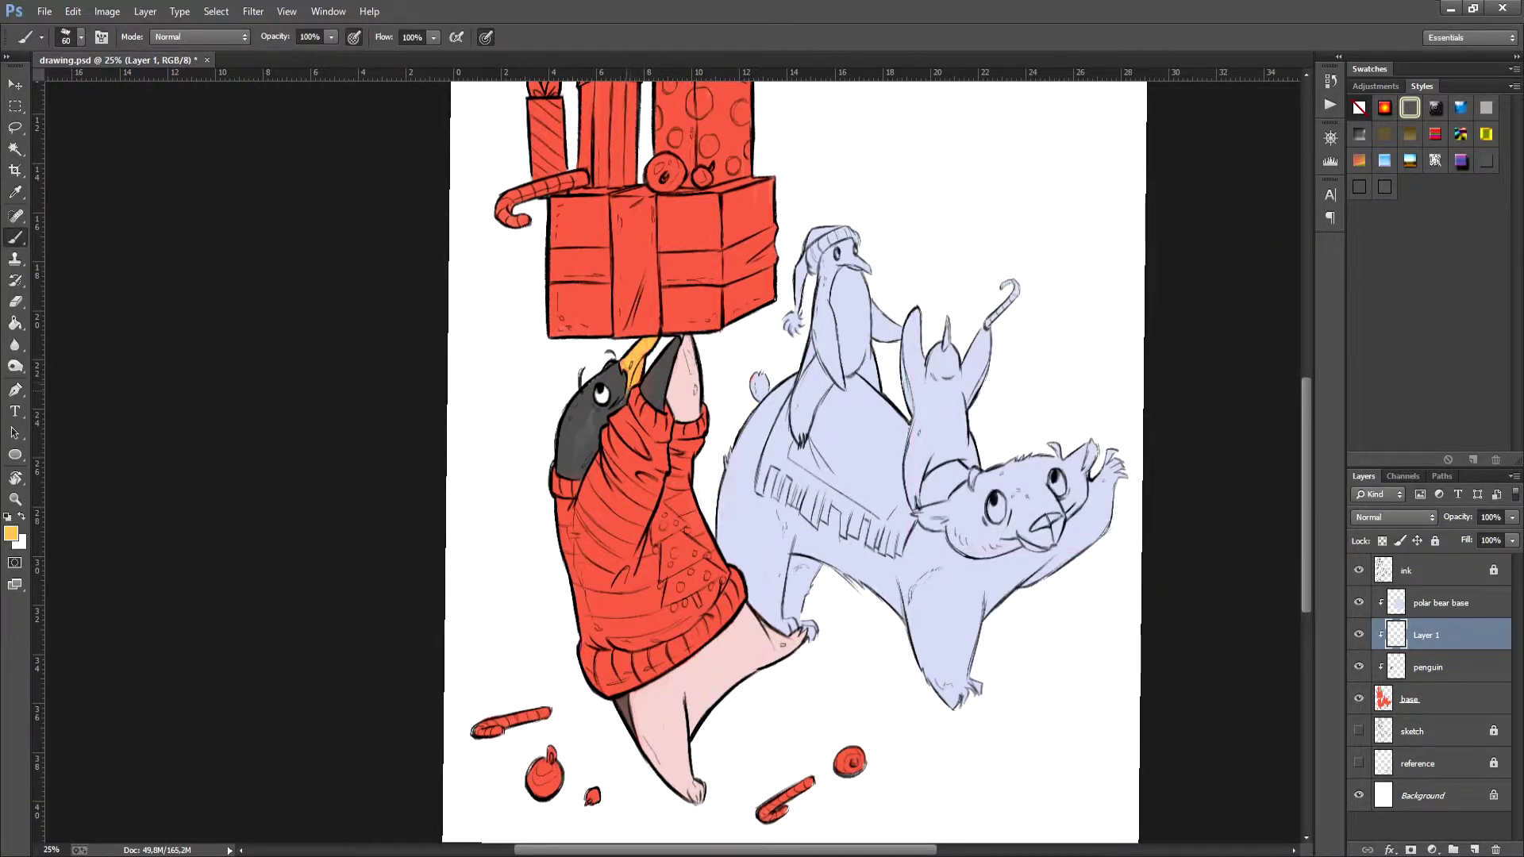
# Step: Rename the beak layer "face", add another clipped layer and move it below the penguin layer
pyautogui.doubleClick(1426, 635)
pyautogui.write('face')
pyautogui.press('Return')
pyautogui.click(1474, 849)
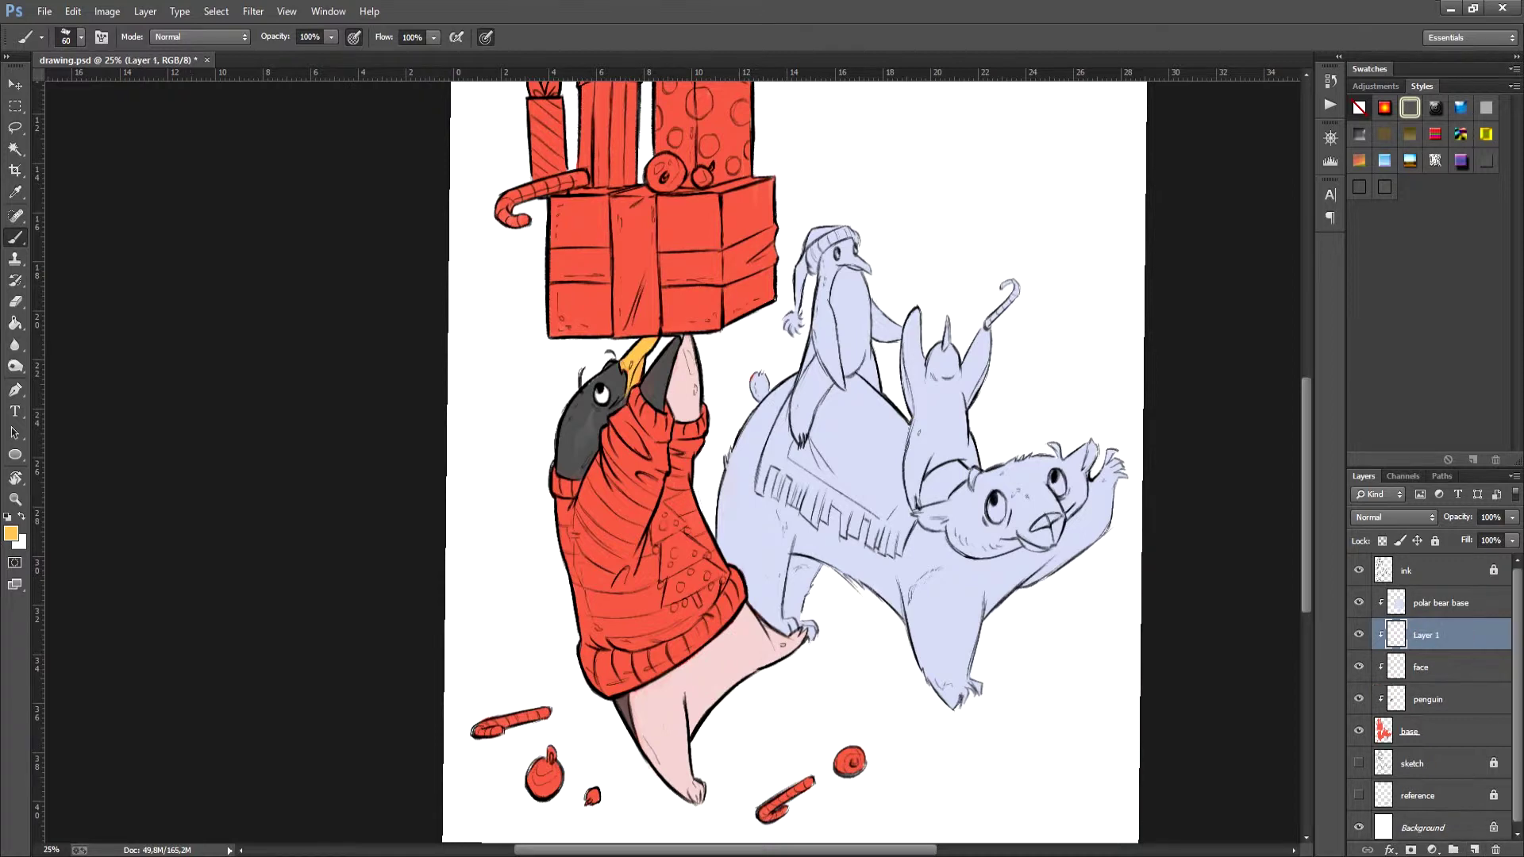
pyautogui.moveTo(1429, 635); pyautogui.dragTo(1428, 711)
# Step: Choose a deep green and paint the Christmas tree on the large penguin's sweater
pyautogui.click(11, 533)
pyautogui.click(1136, 421)
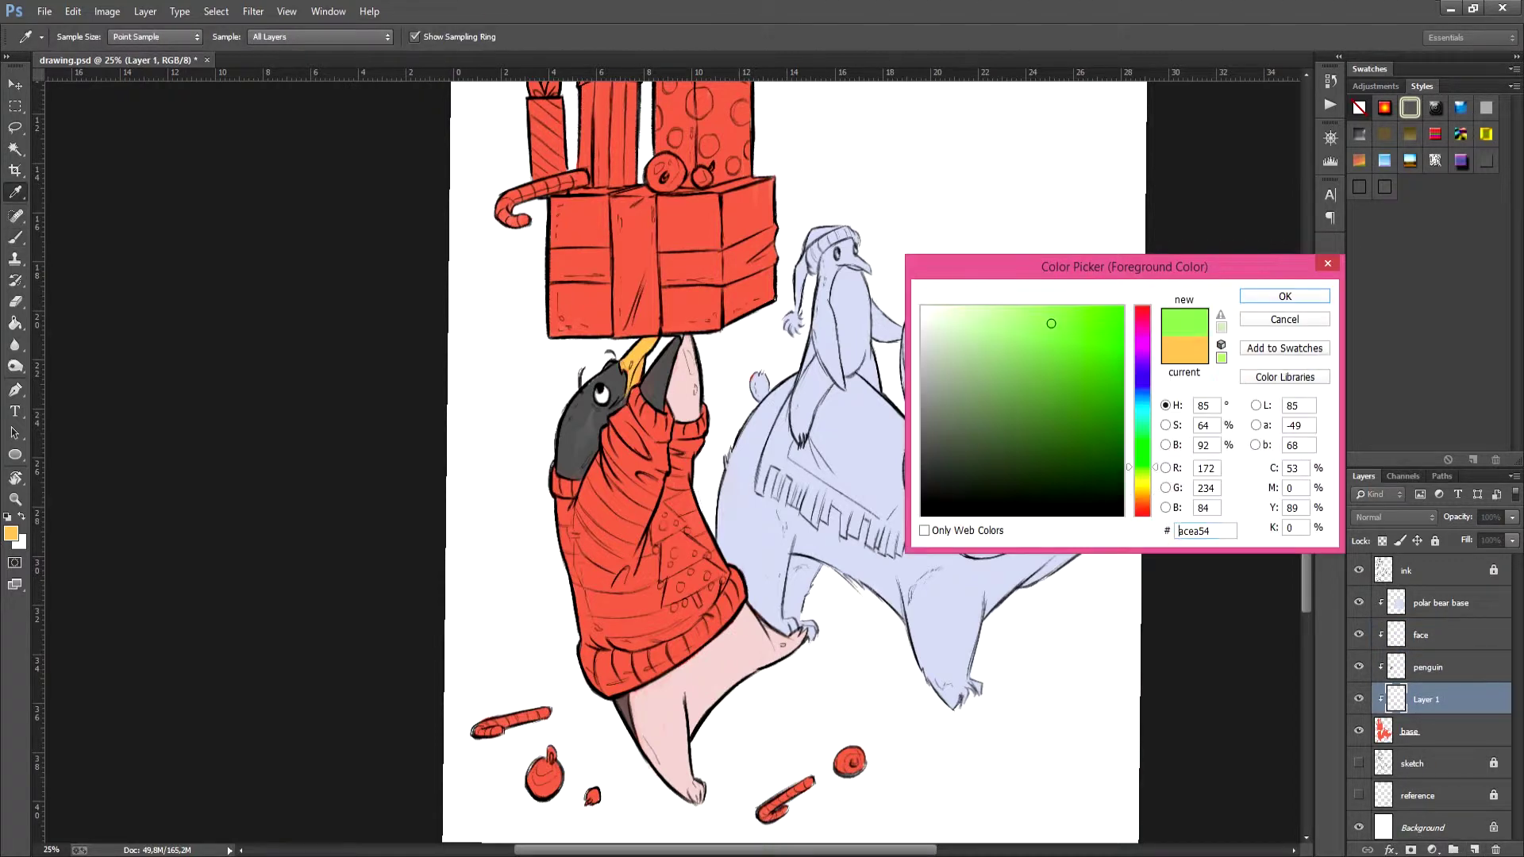
pyautogui.click(1082, 394)
pyautogui.click(1041, 401)
pyautogui.click(1267, 295)
pyautogui.moveTo(666, 520); pyautogui.dragTo(678, 597)
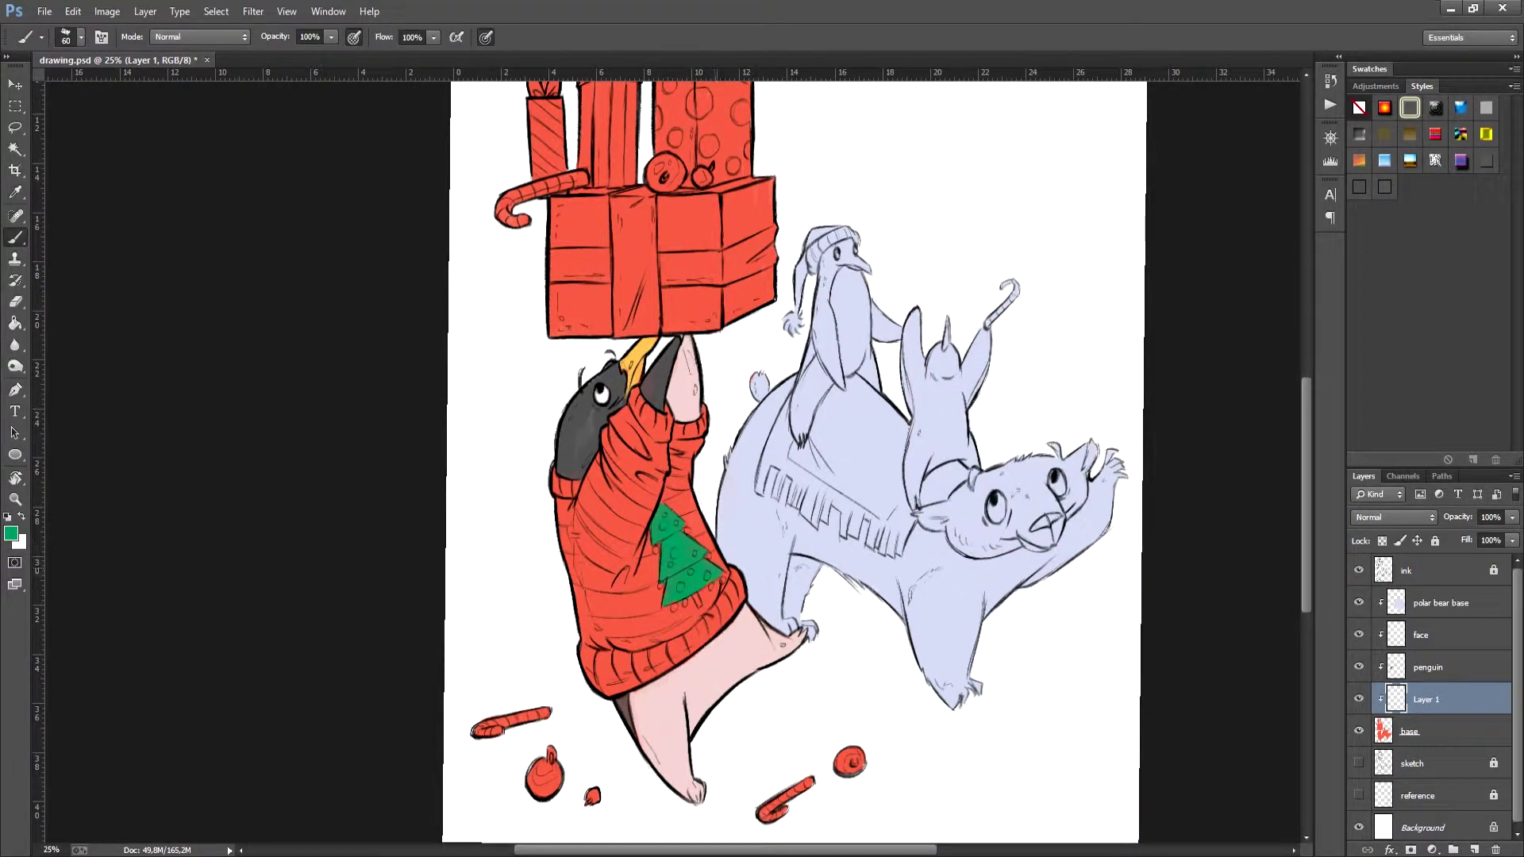
# Step: Shift the tree to a lighter, brighter green with a Hue/Saturation adjustment
pyautogui.hotkey('ctrl', 'u')
pyautogui.moveTo(1042, 373); pyautogui.dragTo(1076, 373)
pyautogui.moveTo(1041, 333); pyautogui.dragTo(1074, 334)
pyautogui.moveTo(1076, 373)
pyautogui.mouseDown()
pyautogui.moveTo(1046, 333)
pyautogui.moveTo(1055, 373)
pyautogui.mouseUp()
pyautogui.moveTo(1041, 293); pyautogui.dragTo(1024, 294)
pyautogui.press('Return')
pyautogui.press('b')
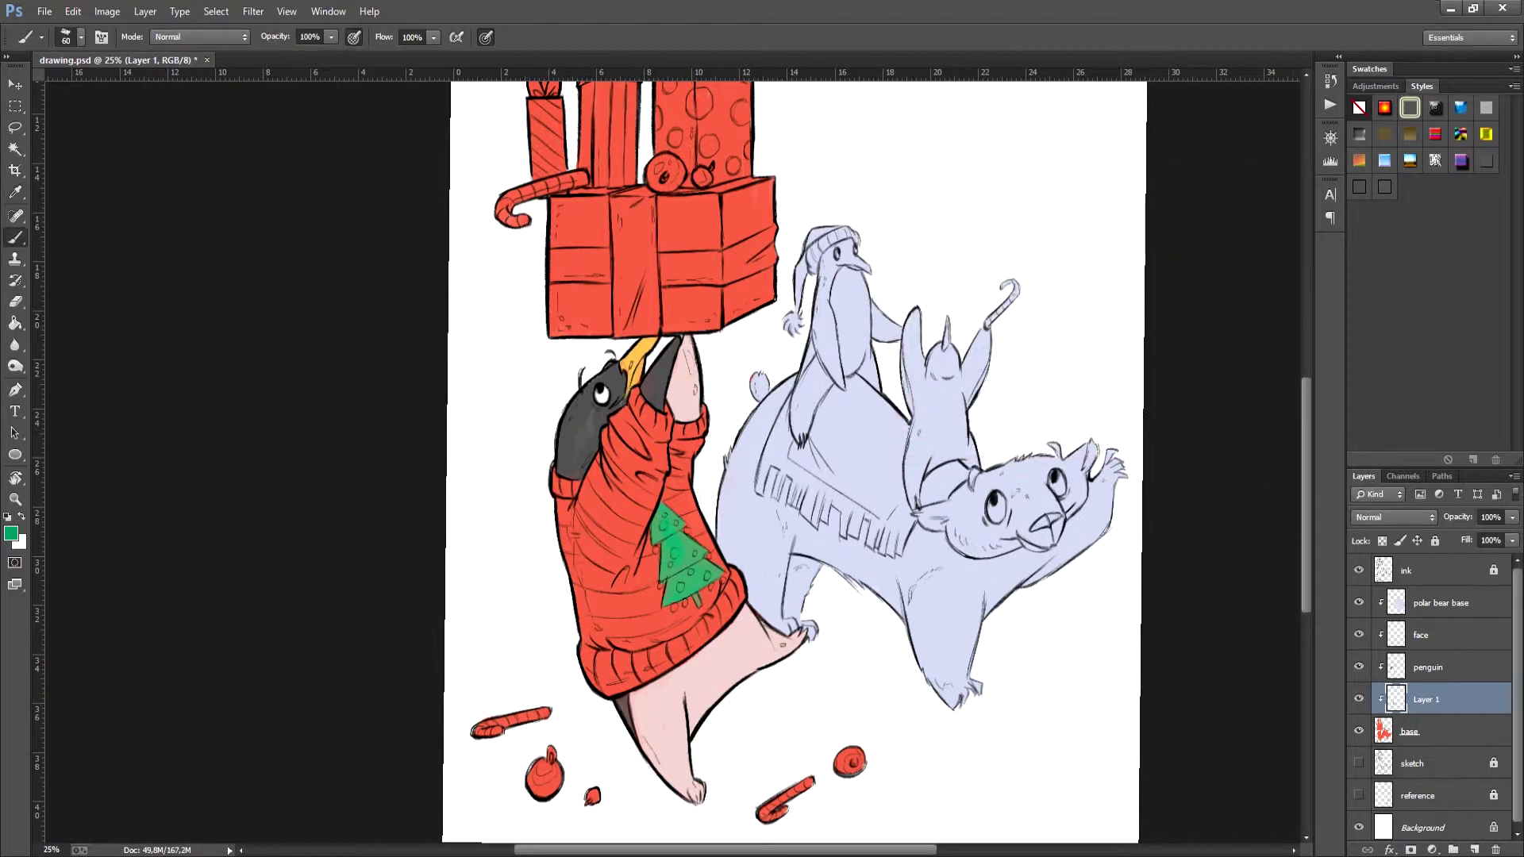
# Step: Rename the tree layer "jersey" and add a new clipped layer below it
pyautogui.doubleClick(1425, 699)
pyautogui.write('jersey')
pyautogui.press('Return')
pyautogui.keyDown('ctrl'); pyautogui.click(1474, 850); pyautogui.keyUp('ctrl')
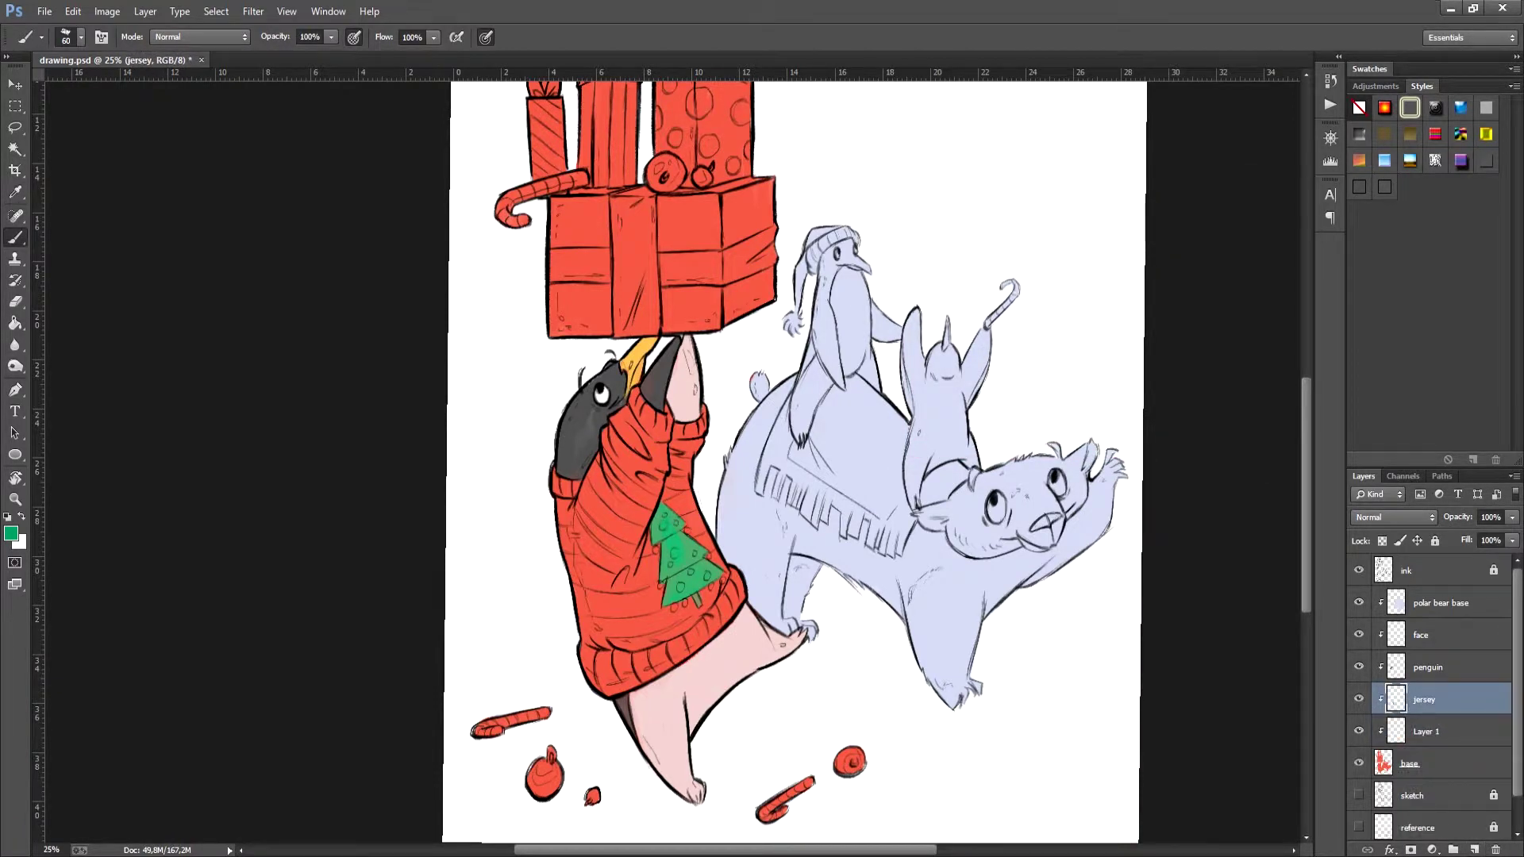
# Step: Choose a light salmon red and paint a wide stripe across the sweater's lower part on the new layer
pyautogui.click(11, 533)
pyautogui.click(1142, 508)
pyautogui.moveTo(1061, 338); pyautogui.dragTo(944, 326)
pyautogui.click(1060, 338)
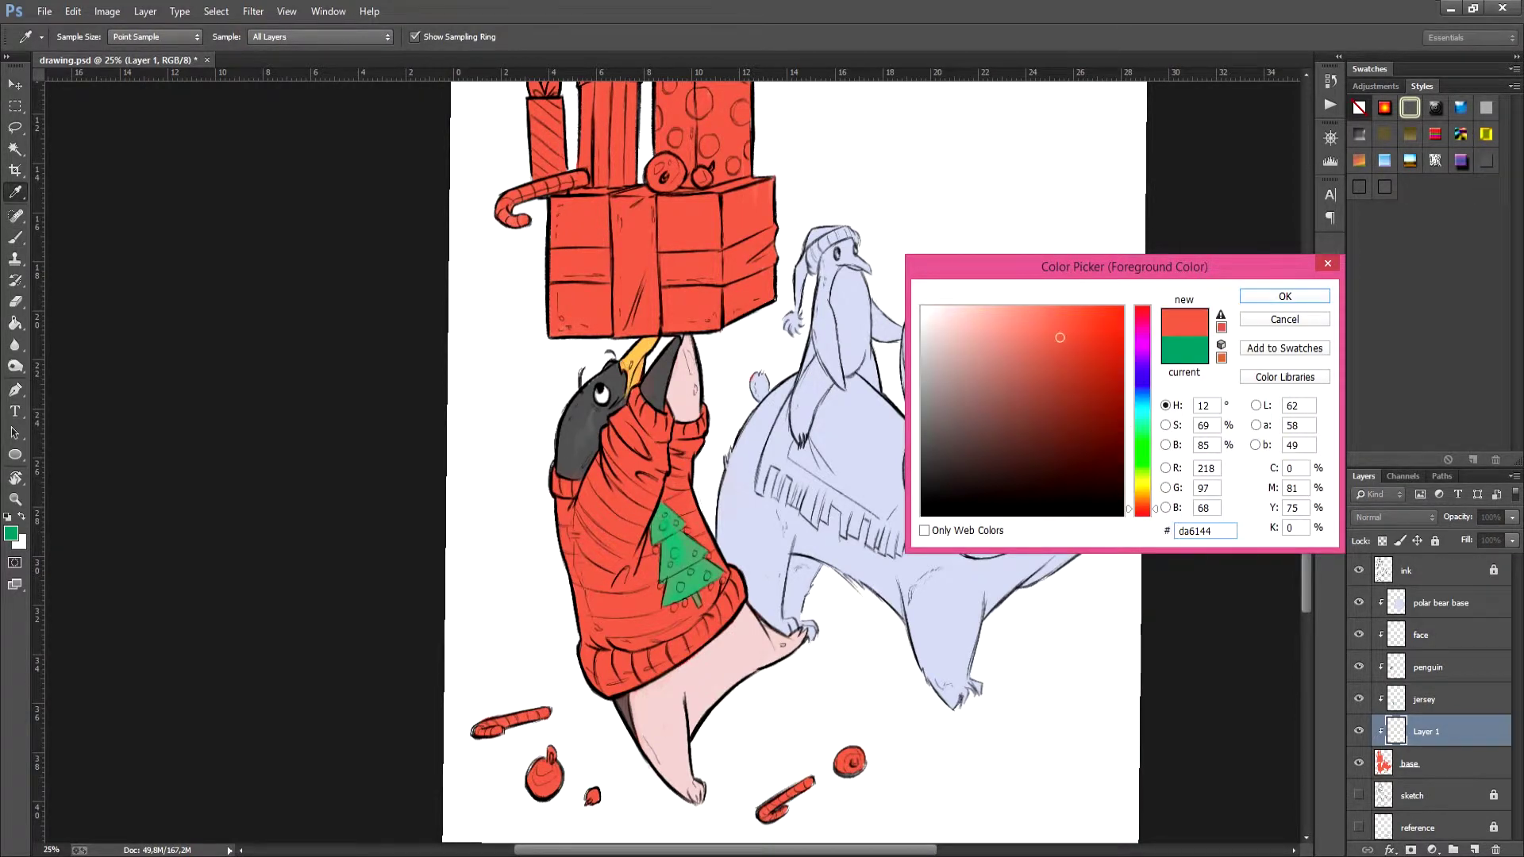
pyautogui.press('Return')
pyautogui.press('b')
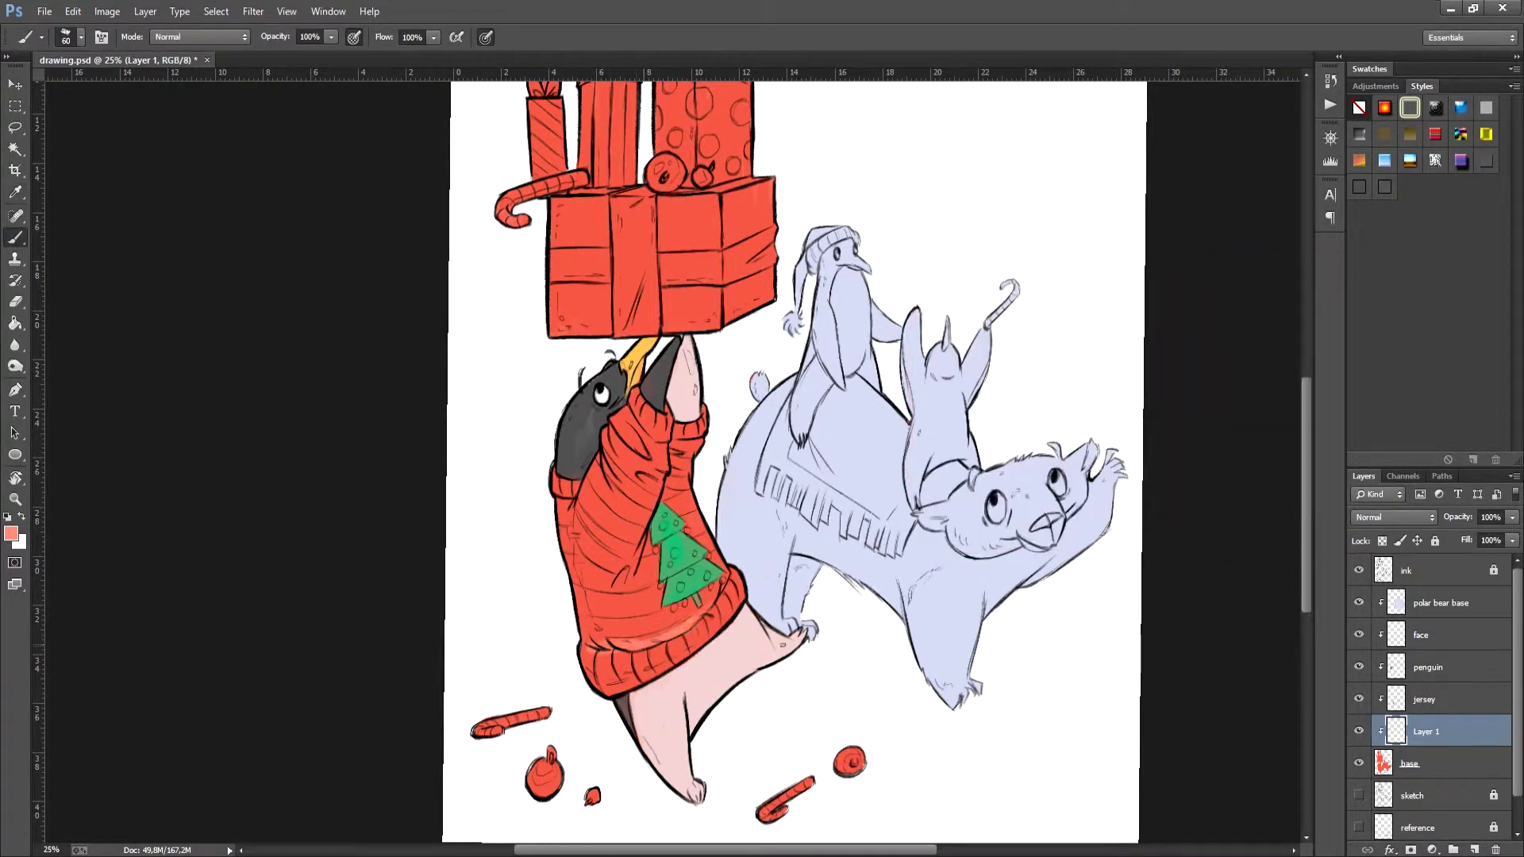
pyautogui.moveTo(578, 601)
pyautogui.mouseDown()
pyautogui.moveTo(659, 596)
pyautogui.moveTo(603, 615)
pyautogui.mouseUp()
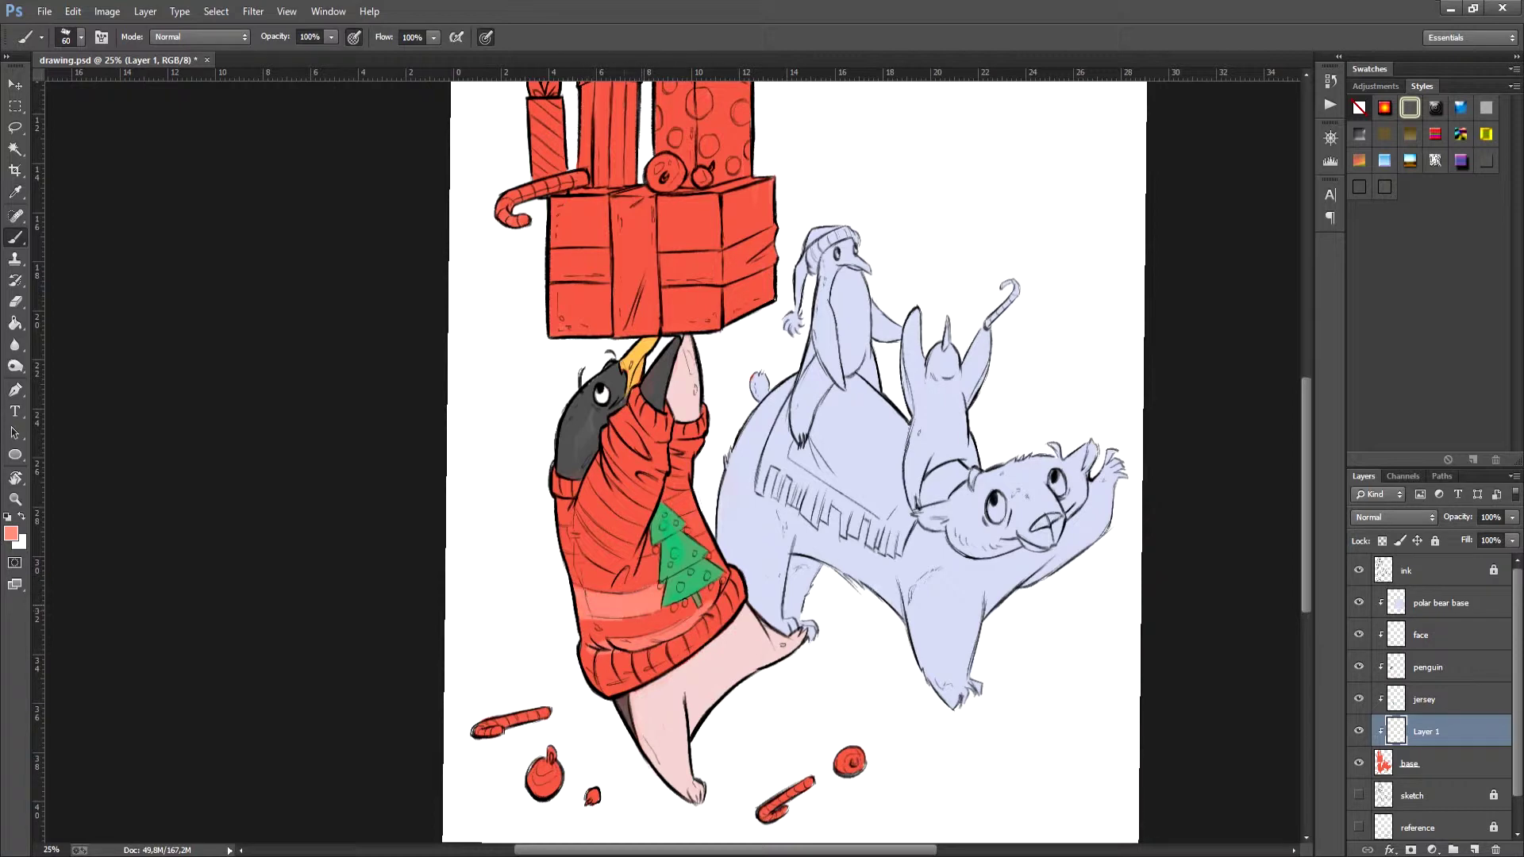
# Step: Paint more salmon stripes across the sweater's torso, plus its hem and sleeve cuff, erasing any overspill
pyautogui.moveTo(569, 553); pyautogui.dragTo(567, 531)
pyautogui.moveTo(675, 432)
pyautogui.mouseDown()
pyautogui.moveTo(703, 410)
pyautogui.moveTo(649, 425)
pyautogui.moveTo(665, 434)
pyautogui.mouseUp()
pyautogui.press('e')
pyautogui.press('b')
pyautogui.press('e')
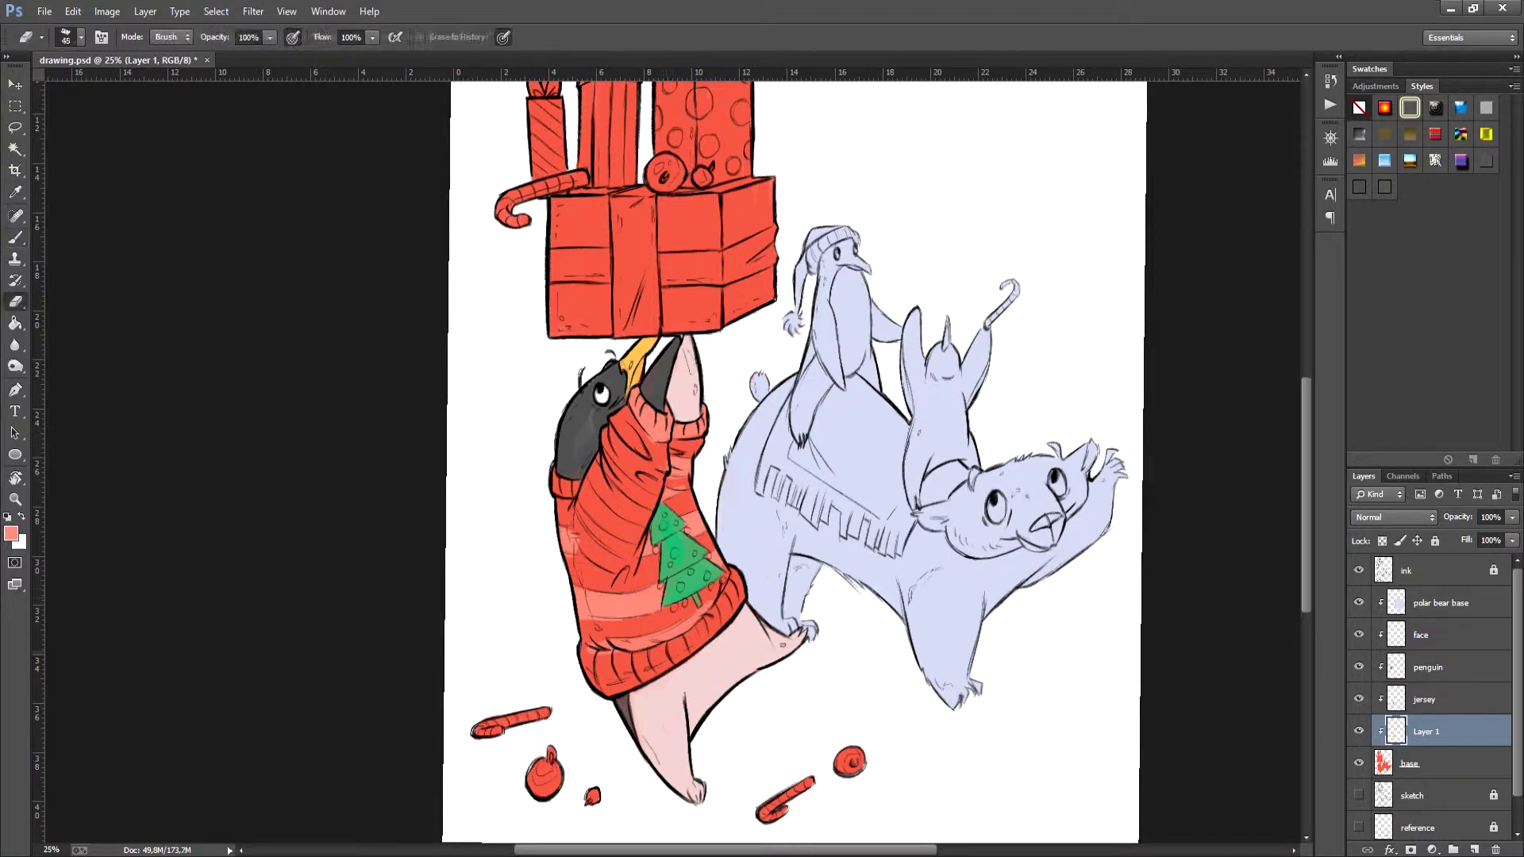
pyautogui.press('b')
pyautogui.moveTo(597, 673)
pyautogui.mouseDown()
pyautogui.moveTo(687, 645)
pyautogui.moveTo(737, 577)
pyautogui.mouseUp()
pyautogui.moveTo(575, 560)
pyautogui.mouseDown()
pyautogui.moveTo(608, 547)
pyautogui.moveTo(627, 562)
pyautogui.moveTo(583, 496)
pyautogui.moveTo(644, 537)
pyautogui.mouseUp()
pyautogui.press('e')
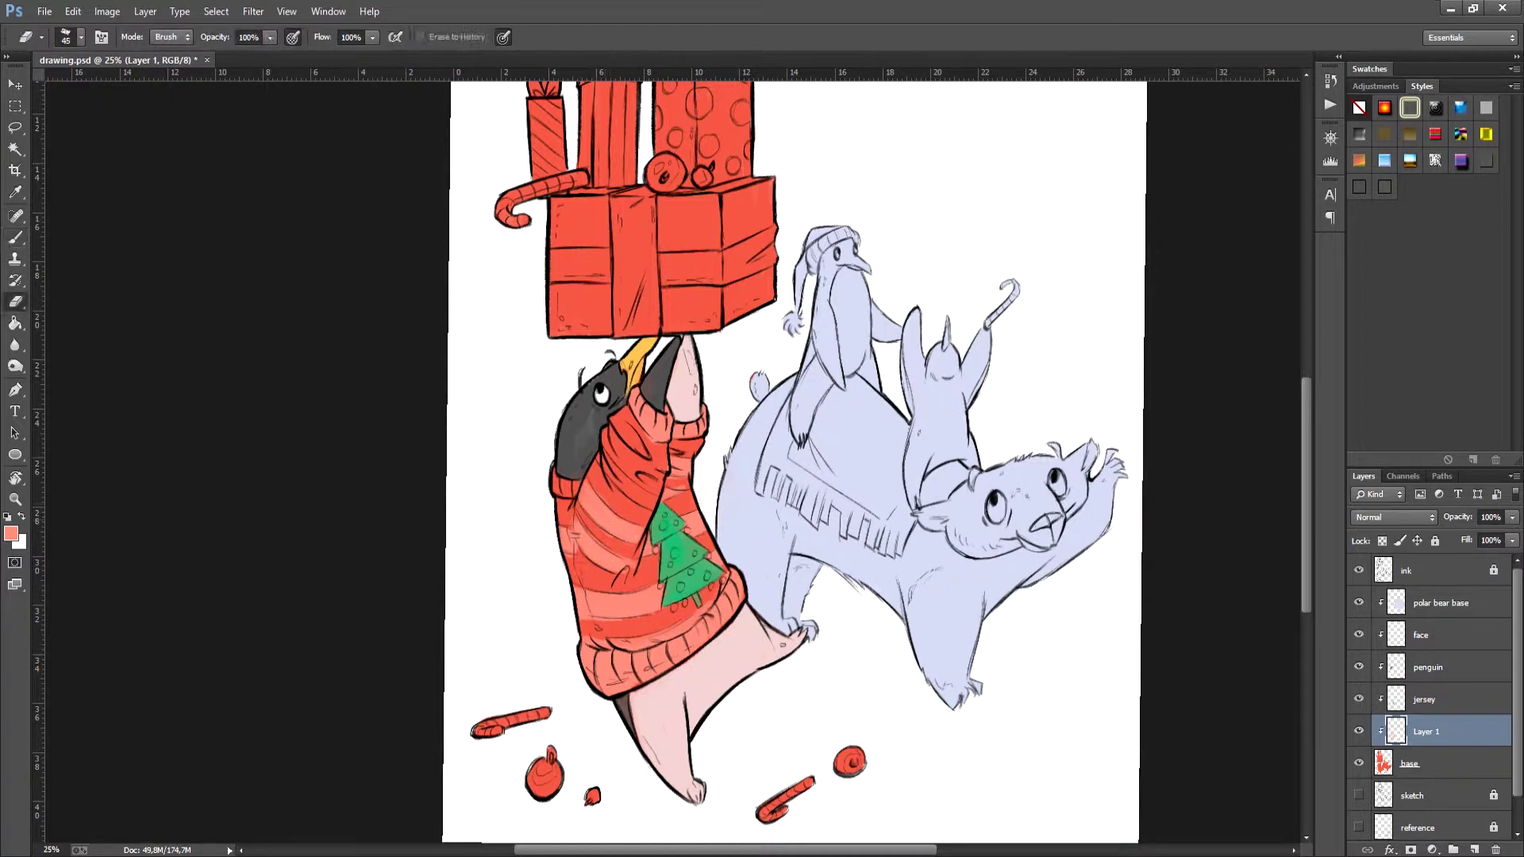
# Step: Paint salmon stripes on the sweater's shoulder and raised sleeve
pyautogui.press('b')
pyautogui.moveTo(605, 460); pyautogui.dragTo(655, 510)
pyautogui.moveTo(615, 418); pyautogui.dragTo(644, 452)
pyautogui.moveTo(645, 448); pyautogui.dragTo(668, 461)
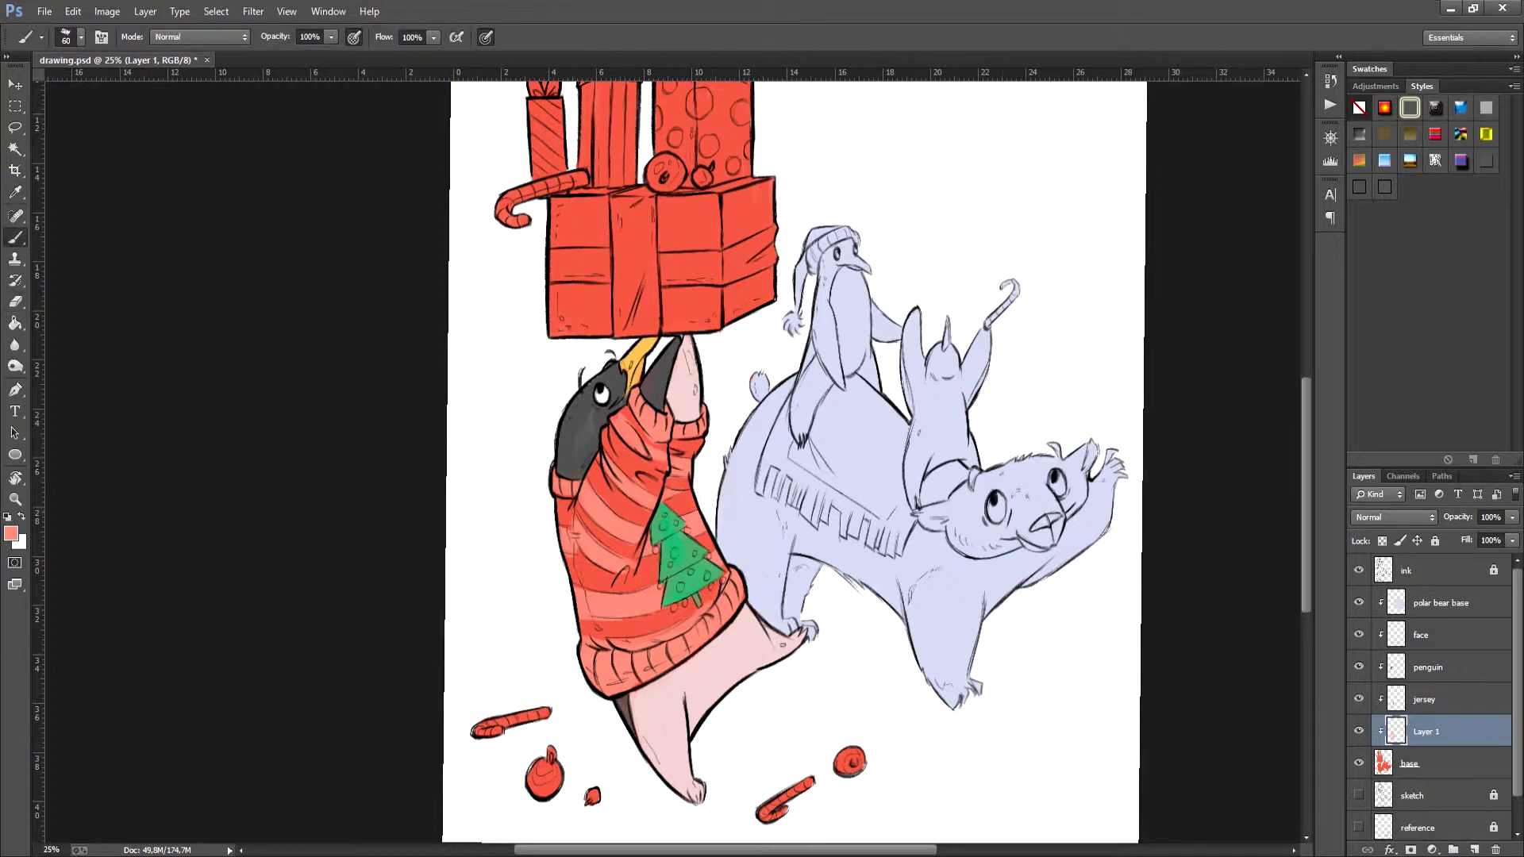
pyautogui.hotkey('ctrl', '-')
pyautogui.hotkey('ctrl', '+')
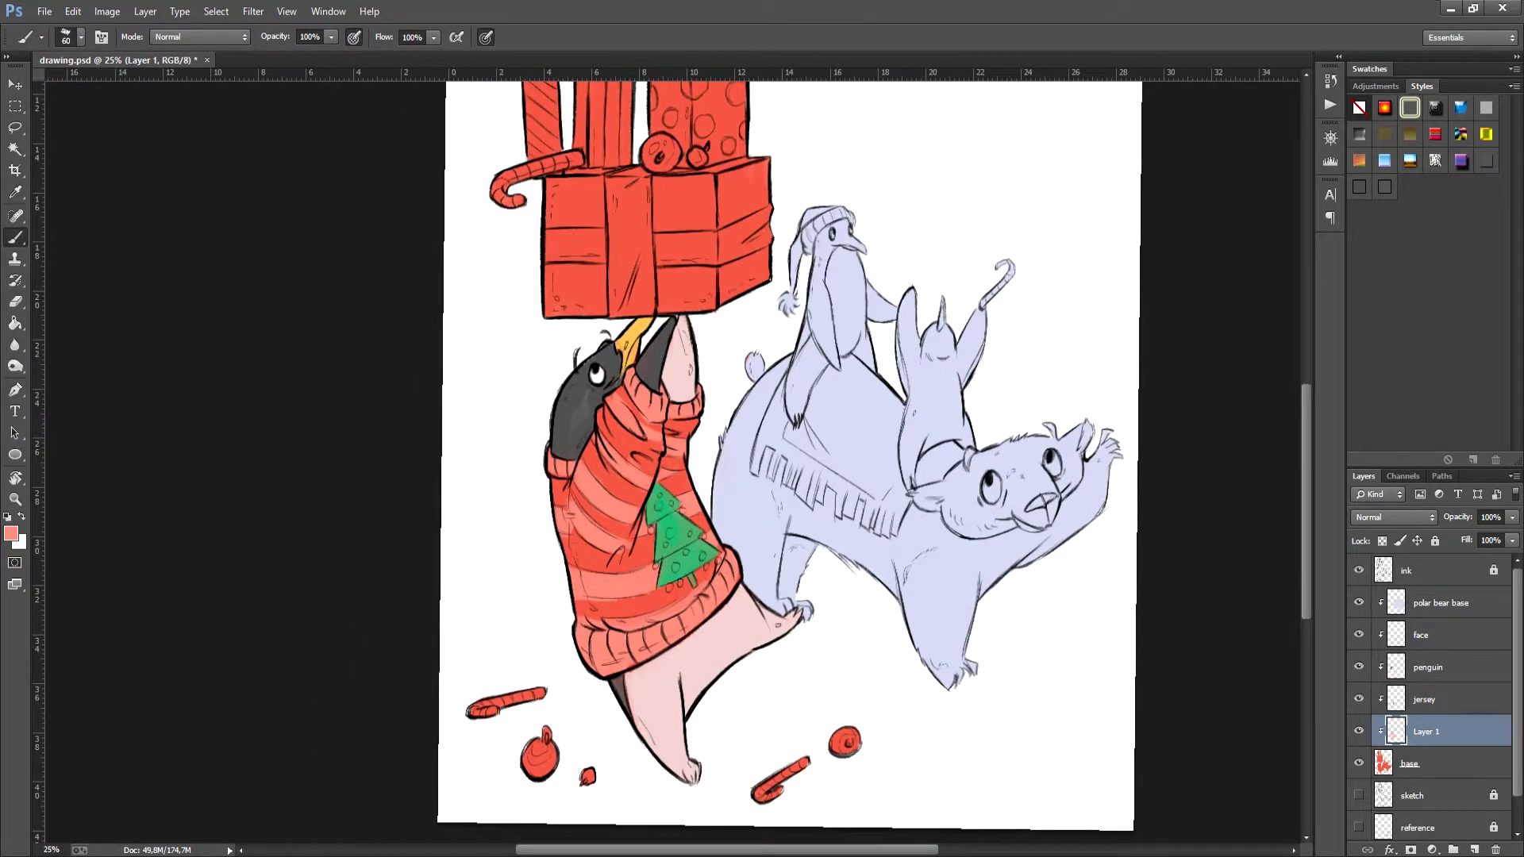
# Step: Select the jersey layer, choose a pale teal and colour the baubles on the sweater's tree
pyautogui.click(1428, 699)
pyautogui.click(11, 533)
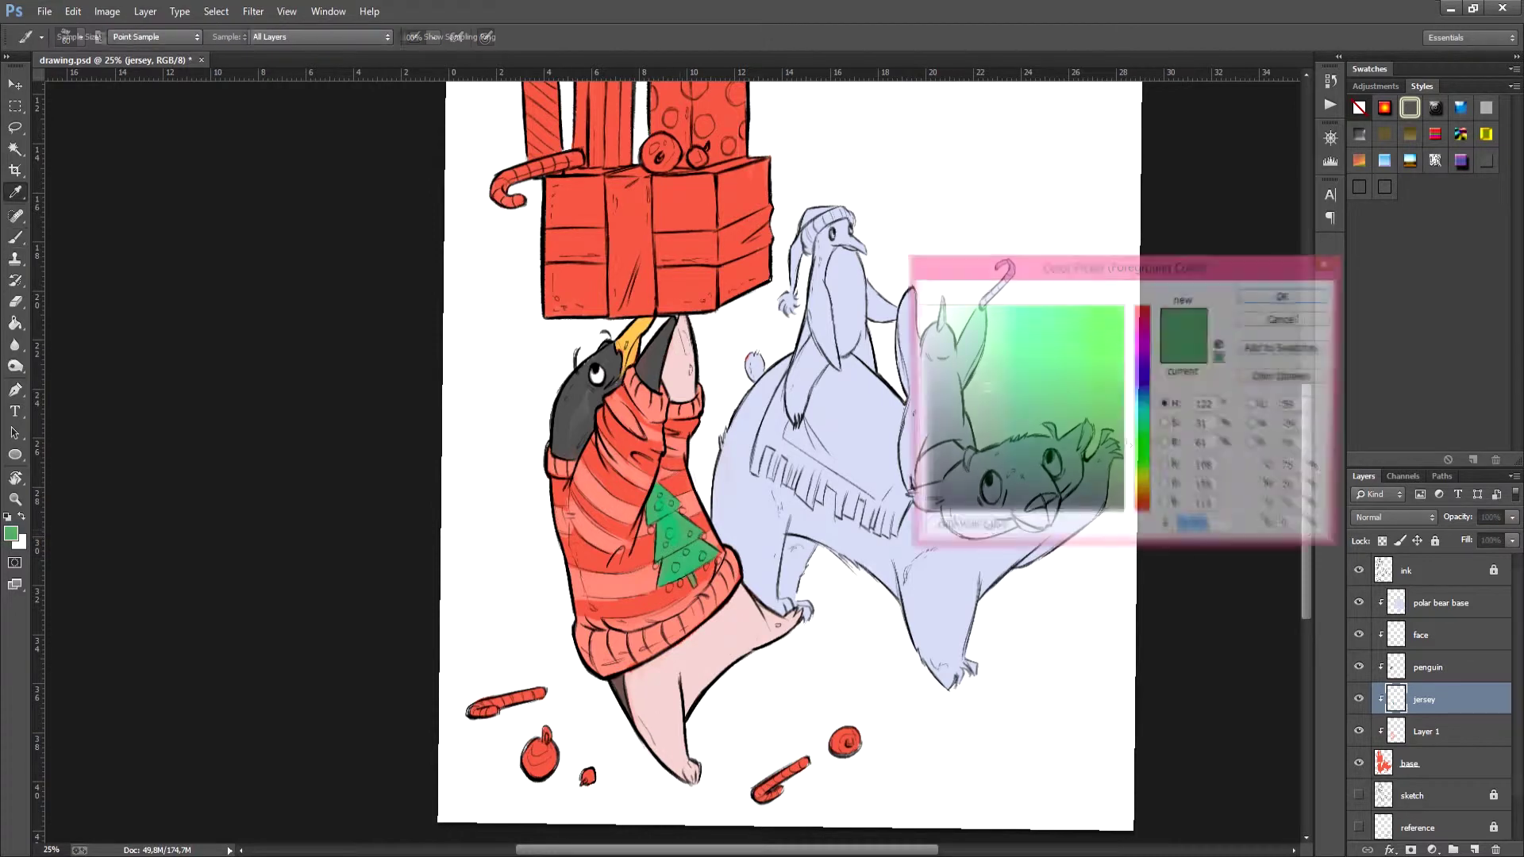
pyautogui.click(979, 350)
pyautogui.press('Return')
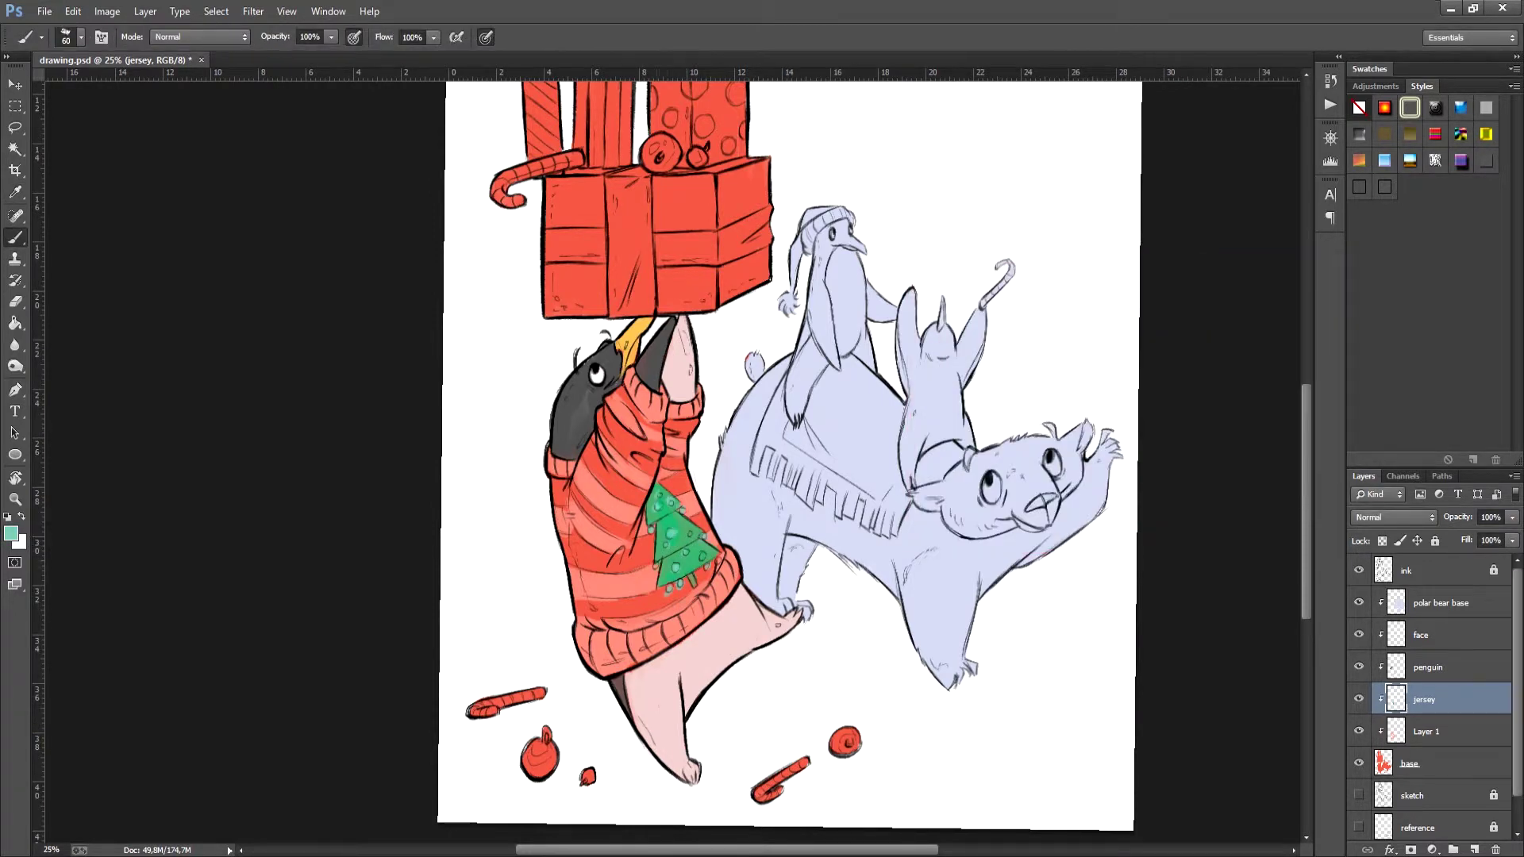
# Step: Rename the stripes layer "lines" and add a new clipped layer below it
pyautogui.doubleClick(1426, 731)
pyautogui.write('lines')
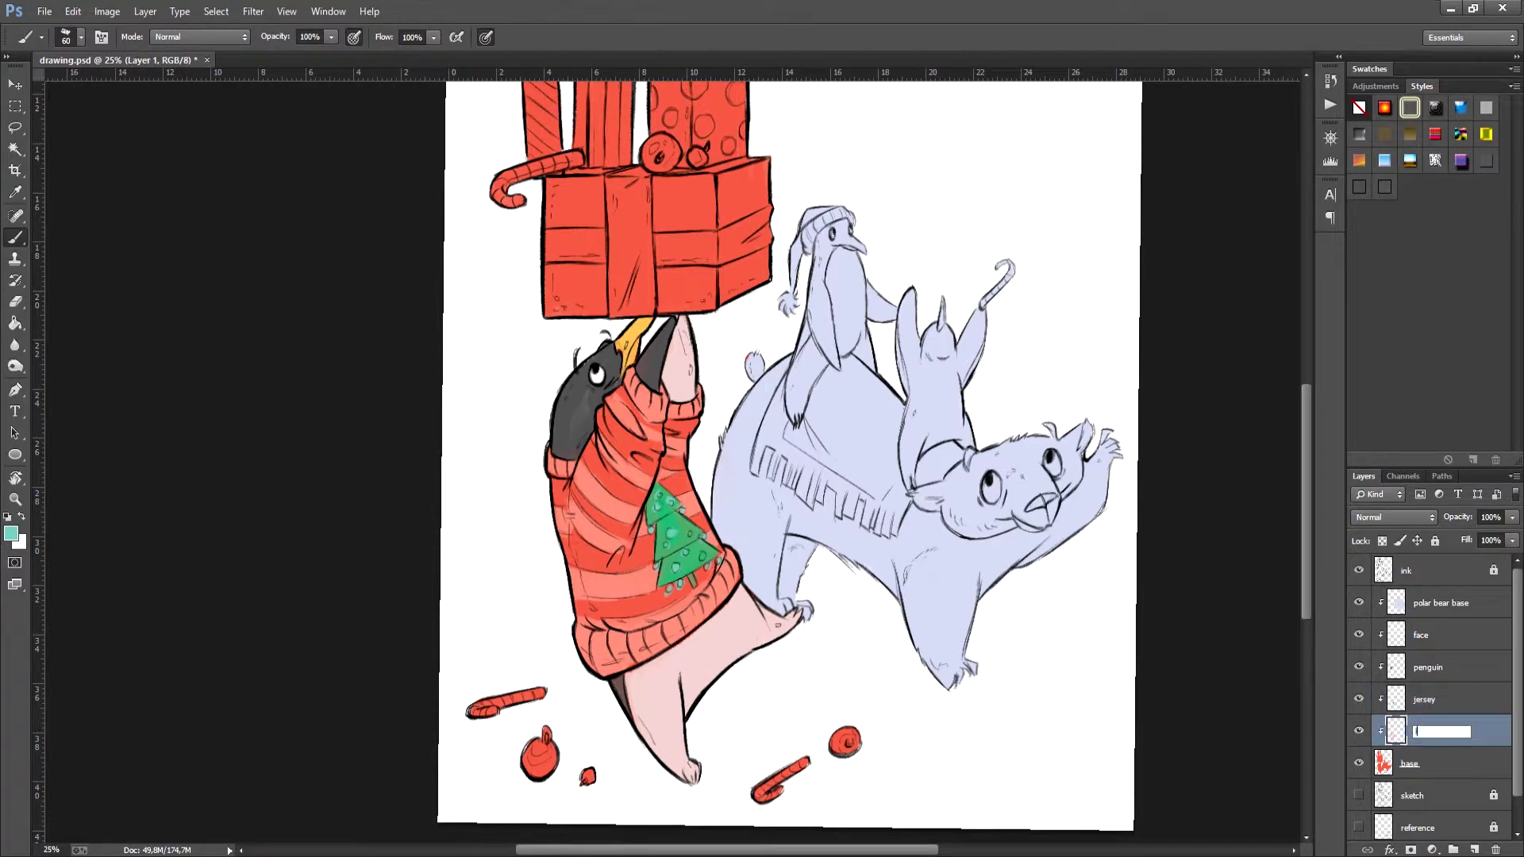
pyautogui.press('Return')
pyautogui.scroll(3, 762, 460)
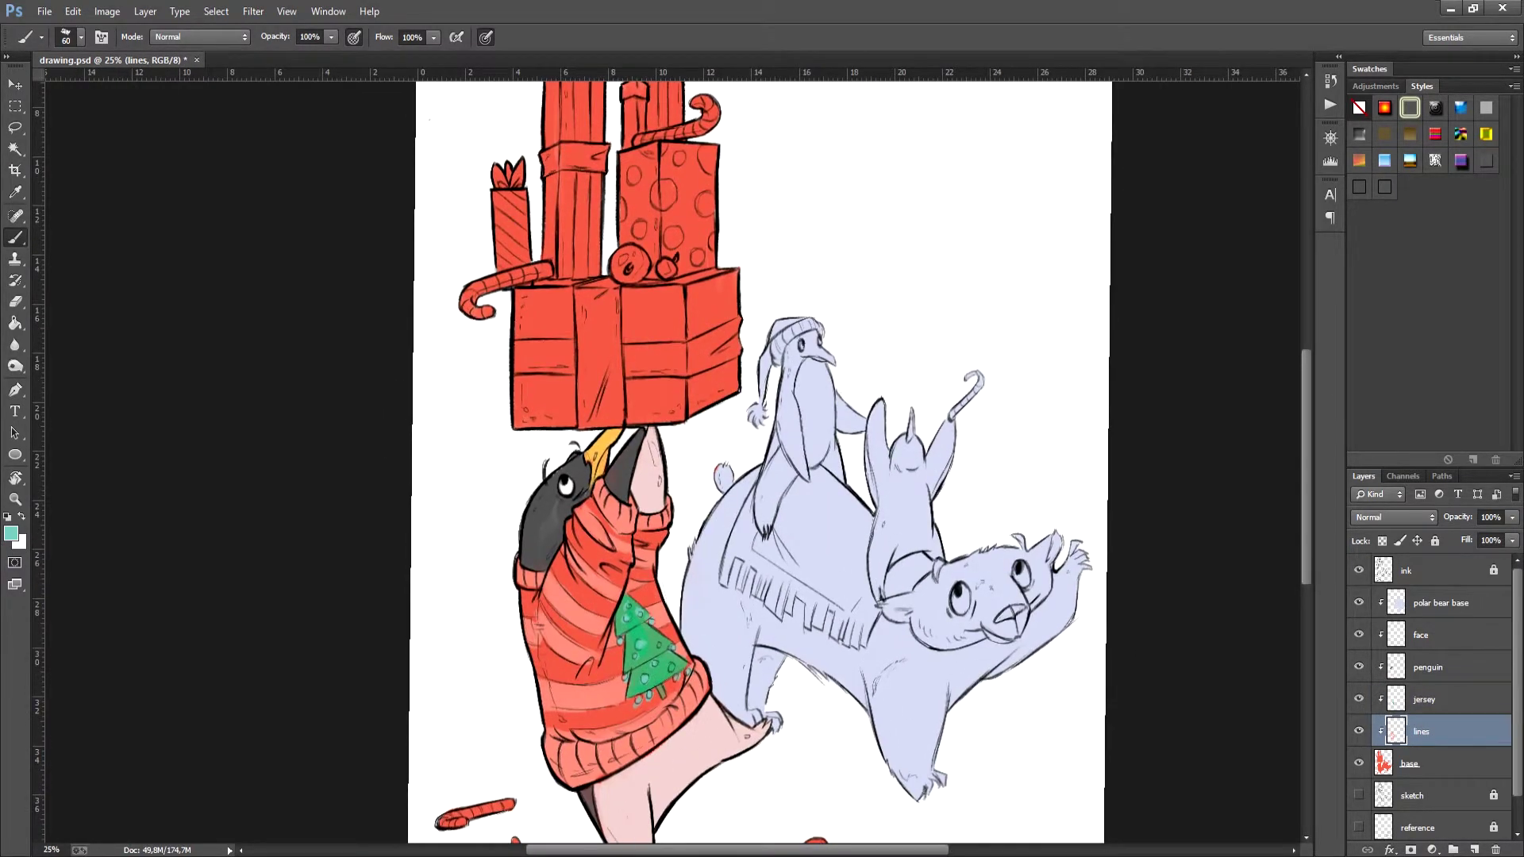
pyautogui.keyDown('ctrl'); pyautogui.click(1473, 850); pyautogui.keyUp('ctrl')
# Step: Choose a bright turquoise and paint the large gift box at the bottom of the stack
pyautogui.click(11, 533)
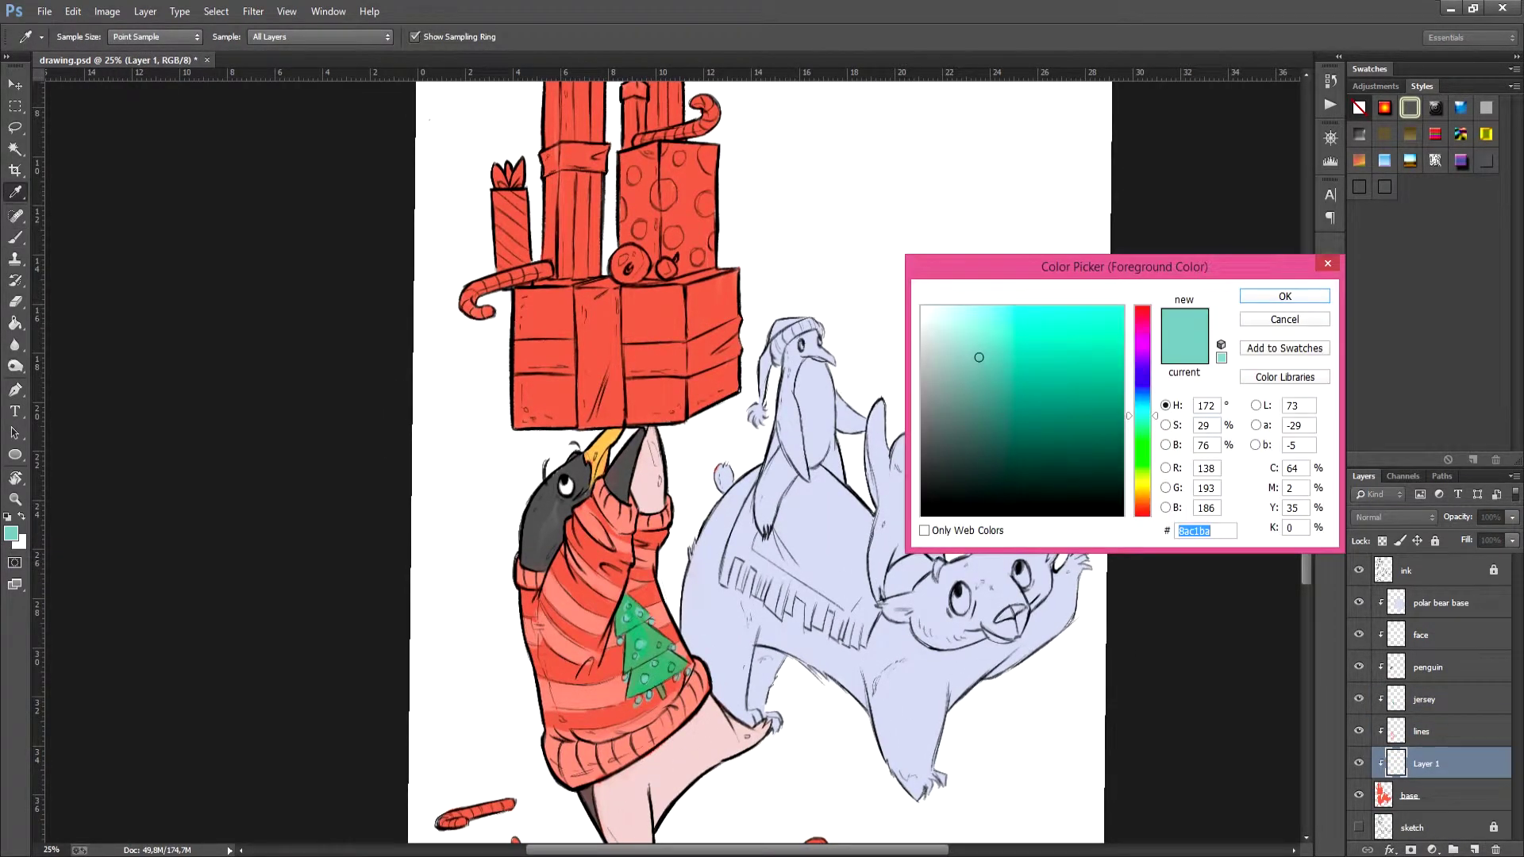
pyautogui.write('2ee8c6')
pyautogui.press('Return')
pyautogui.press('b')
pyautogui.moveTo(524, 314)
pyautogui.mouseDown()
pyautogui.moveTo(674, 334)
pyautogui.moveTo(698, 397)
pyautogui.mouseUp()
pyautogui.moveTo(587, 423)
pyautogui.mouseDown()
pyautogui.moveTo(728, 334)
pyautogui.moveTo(658, 293)
pyautogui.mouseUp()
pyautogui.moveTo(658, 318); pyautogui.dragTo(713, 461)
# Step: Reduce the brush size, set the colour to pale turquoise #bde4df and paint the large gift box's ribbon
pyautogui.press('[')
pyautogui.press('[')
pyautogui.press('[')
pyautogui.press('[')
pyautogui.press('[')
pyautogui.press('[')
pyautogui.moveTo(575, 445)
pyautogui.mouseDown()
pyautogui.moveTo(657, 433)
pyautogui.moveTo(634, 423)
pyautogui.moveTo(722, 433)
pyautogui.mouseUp()
pyautogui.hotkey('ctrl', 'z')
pyautogui.click(11, 534)
pyautogui.click(955, 331)
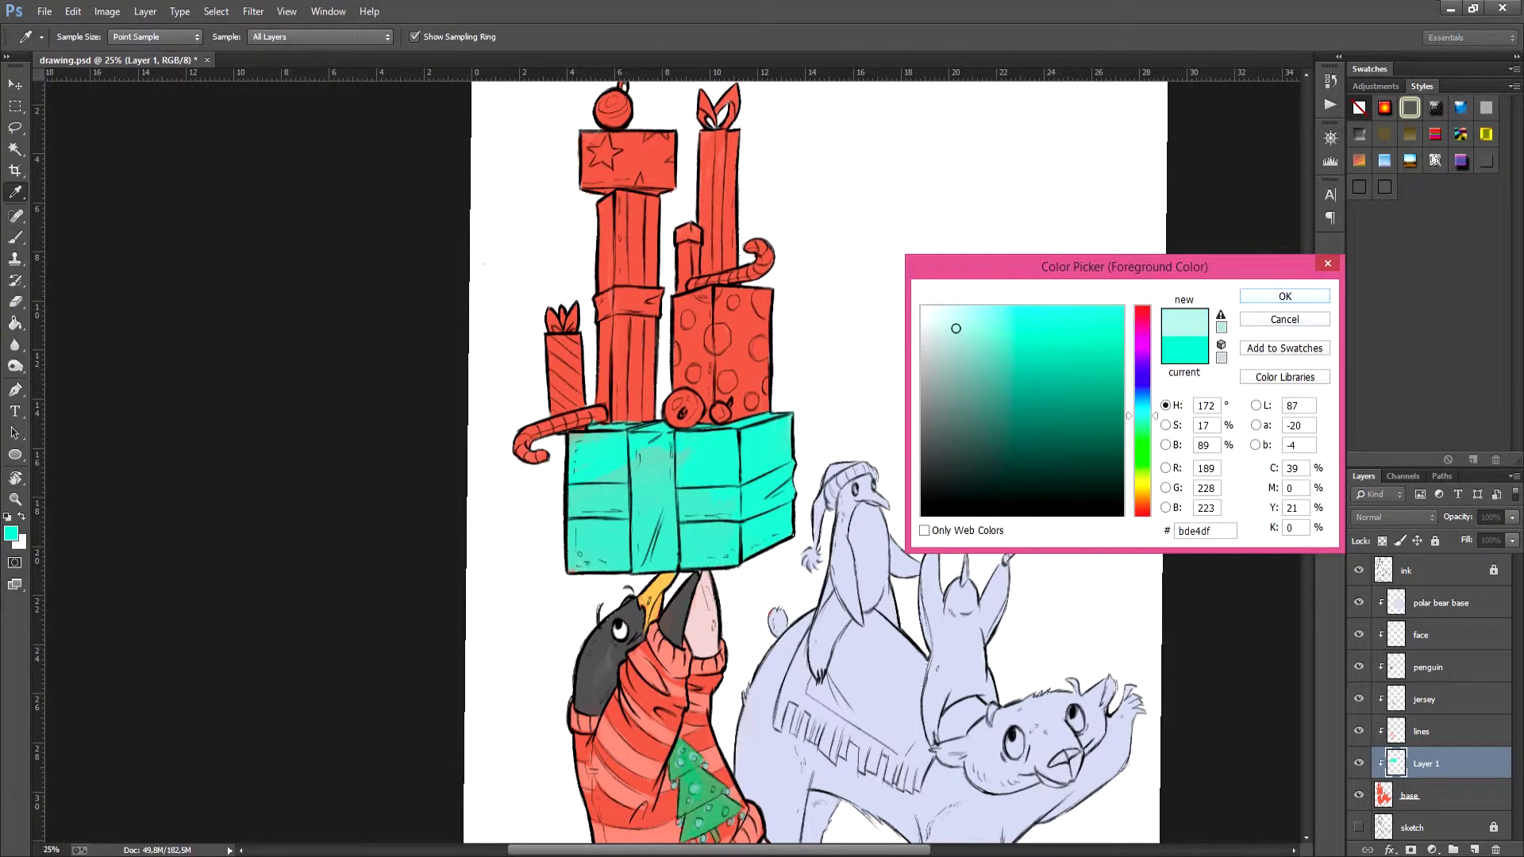
pyautogui.click(1191, 293)
pyautogui.moveTo(572, 500); pyautogui.dragTo(694, 500)
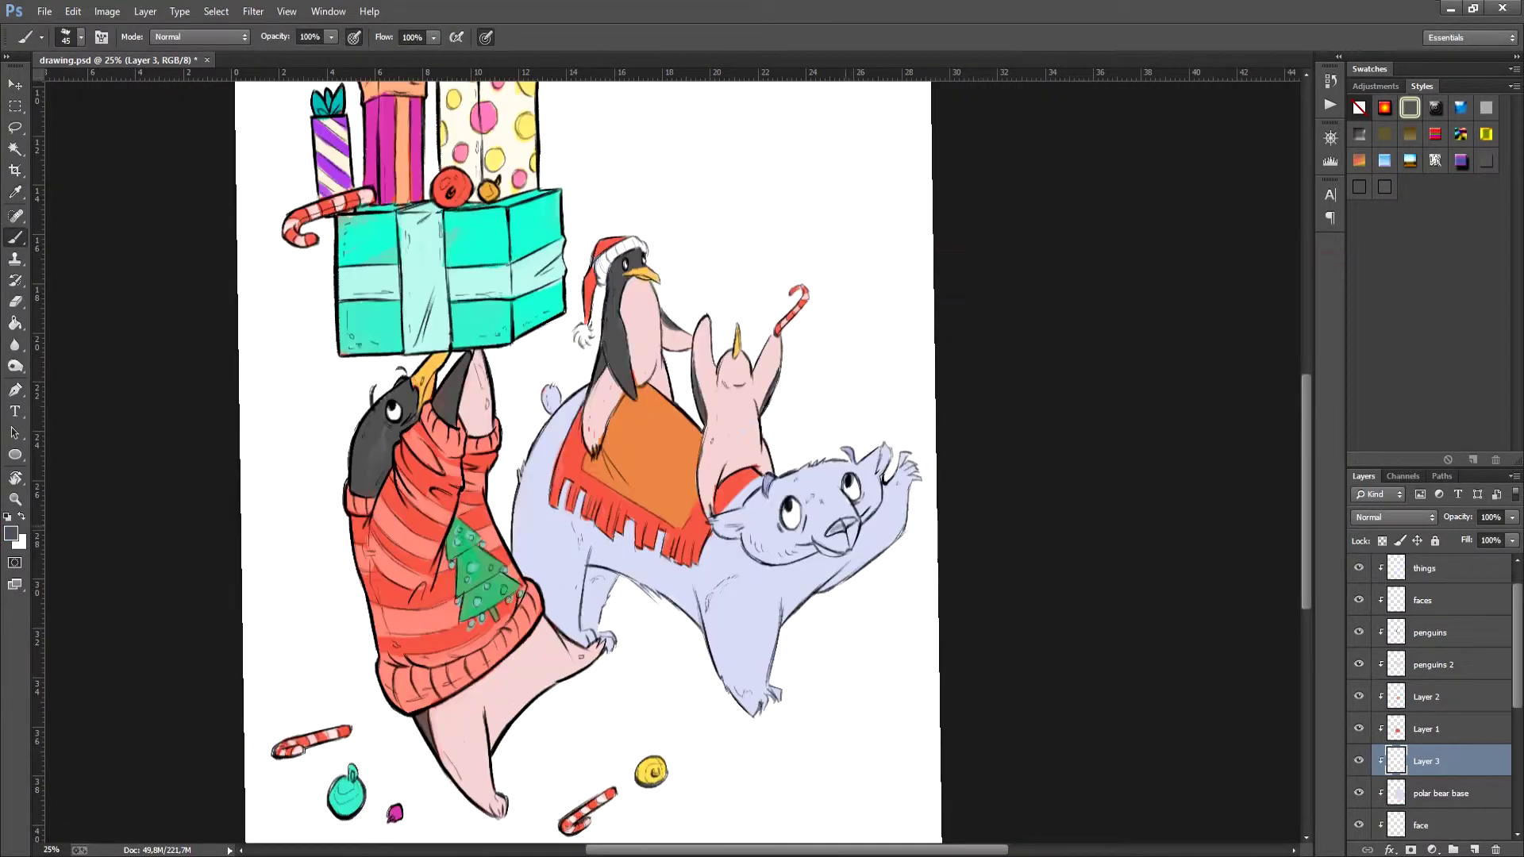
# Step: Paint the polar bear's nose dark grey and rename its layer "face"
pyautogui.moveTo(832, 524); pyautogui.dragTo(848, 530)
pyautogui.keyDown('alt'); pyautogui.click(746, 681); pyautogui.keyUp('alt')
pyautogui.hotkey('ctrl', '-')
pyautogui.press('r')
pyautogui.press('Escape')
pyautogui.doubleClick(1426, 761)
pyautogui.write('face')
pyautogui.press('Return')
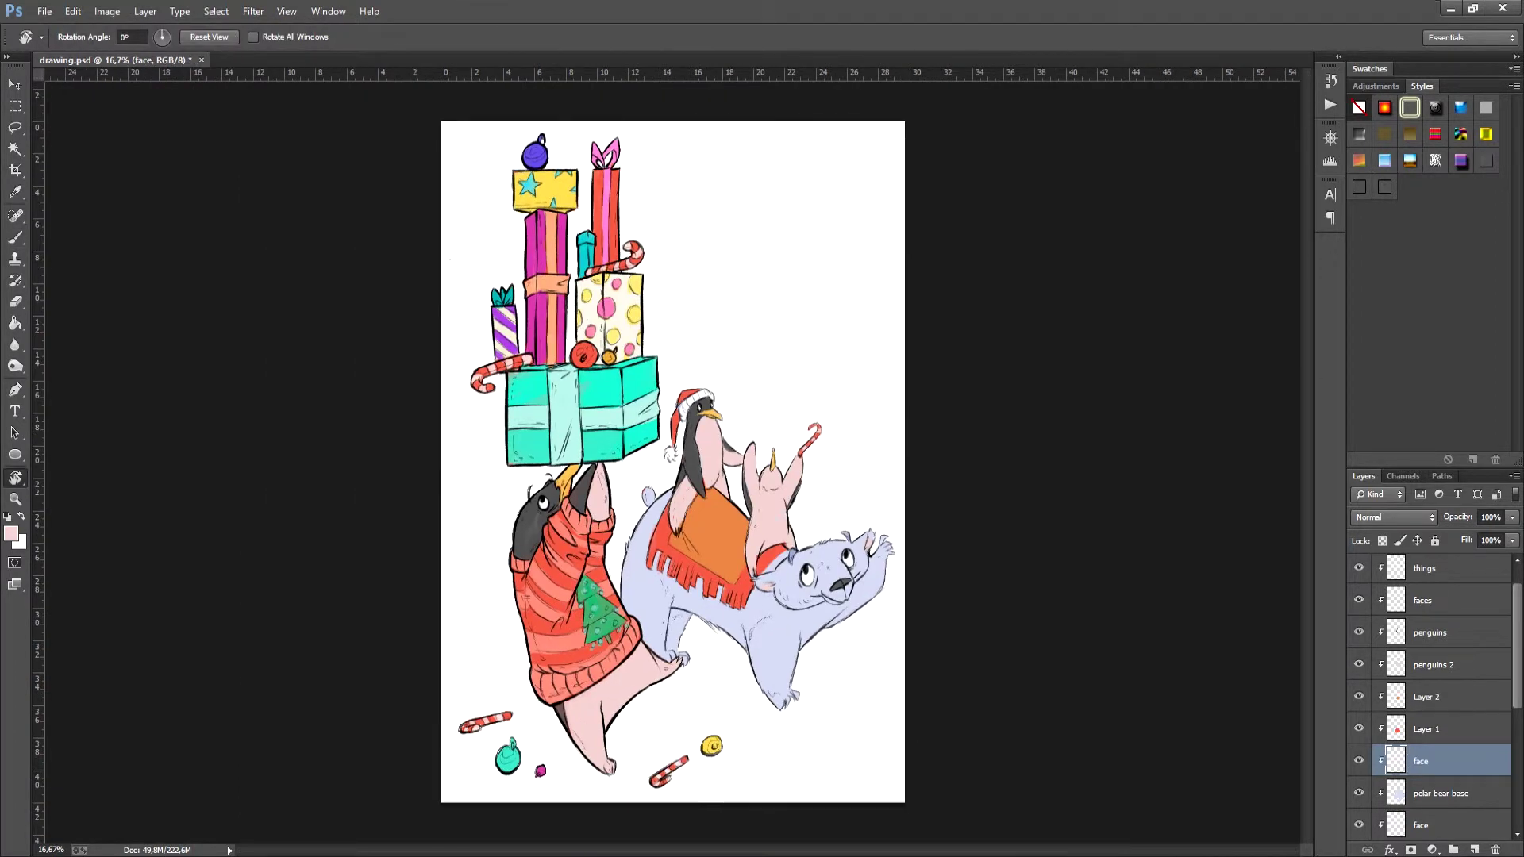
# Step: Try lowering the opacity of all the layers from the bear's face up to things together
pyautogui.keyDown('shift'); pyautogui.click(1426, 729); pyautogui.keyUp('shift')
pyautogui.scroll(1, 1428, 683)
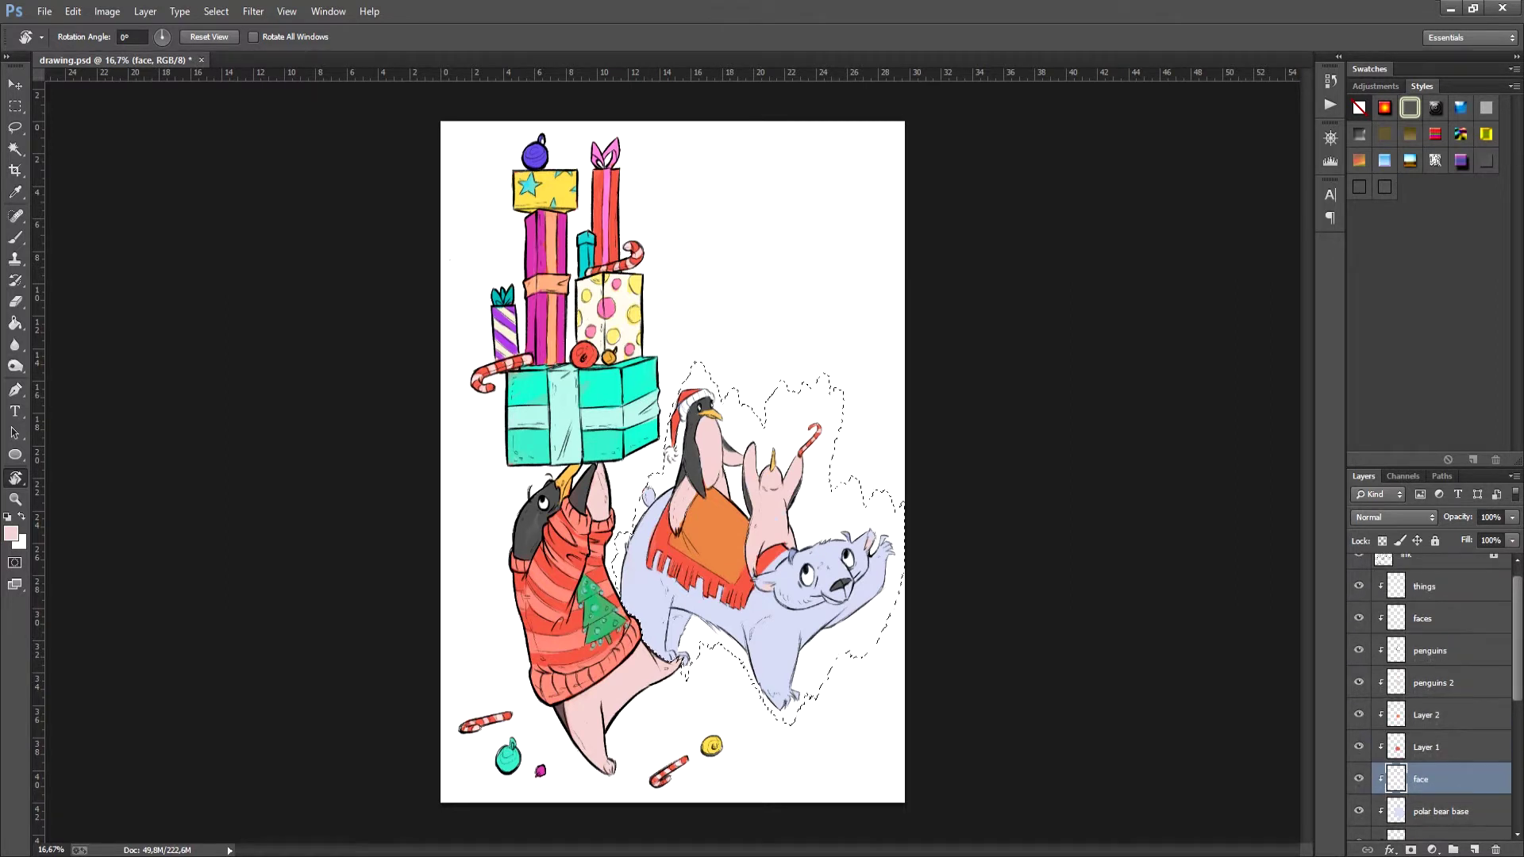
pyautogui.keyDown('shift'); pyautogui.click(1426, 682); pyautogui.keyUp('shift')
pyautogui.keyDown('shift'); pyautogui.click(1426, 585); pyautogui.keyUp('shift')
pyautogui.press('5')
pyautogui.press('7')
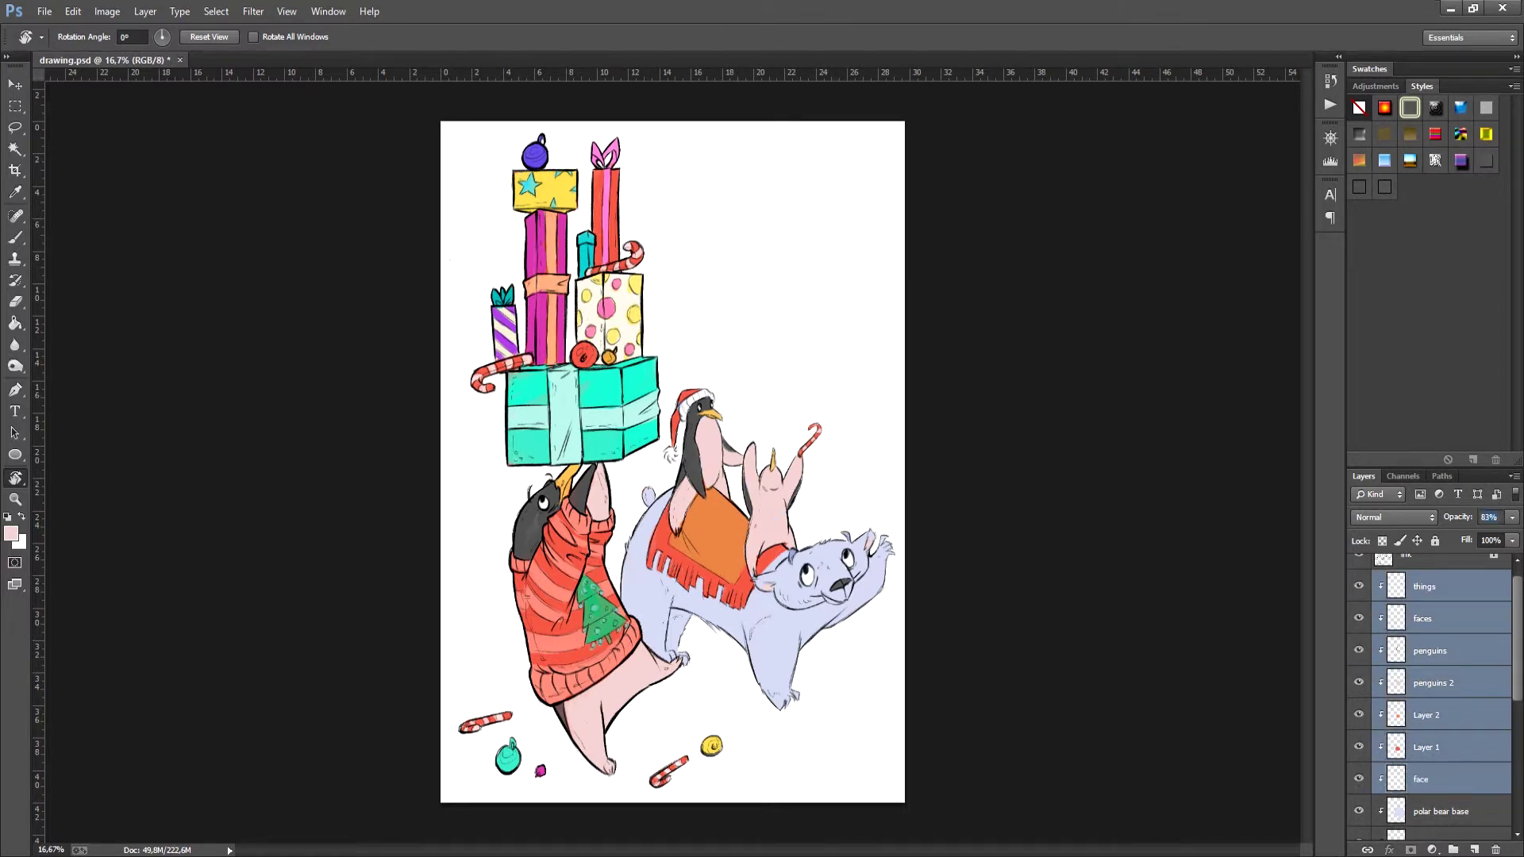
pyautogui.press('0')
pyautogui.scroll(-1, 1429, 690)
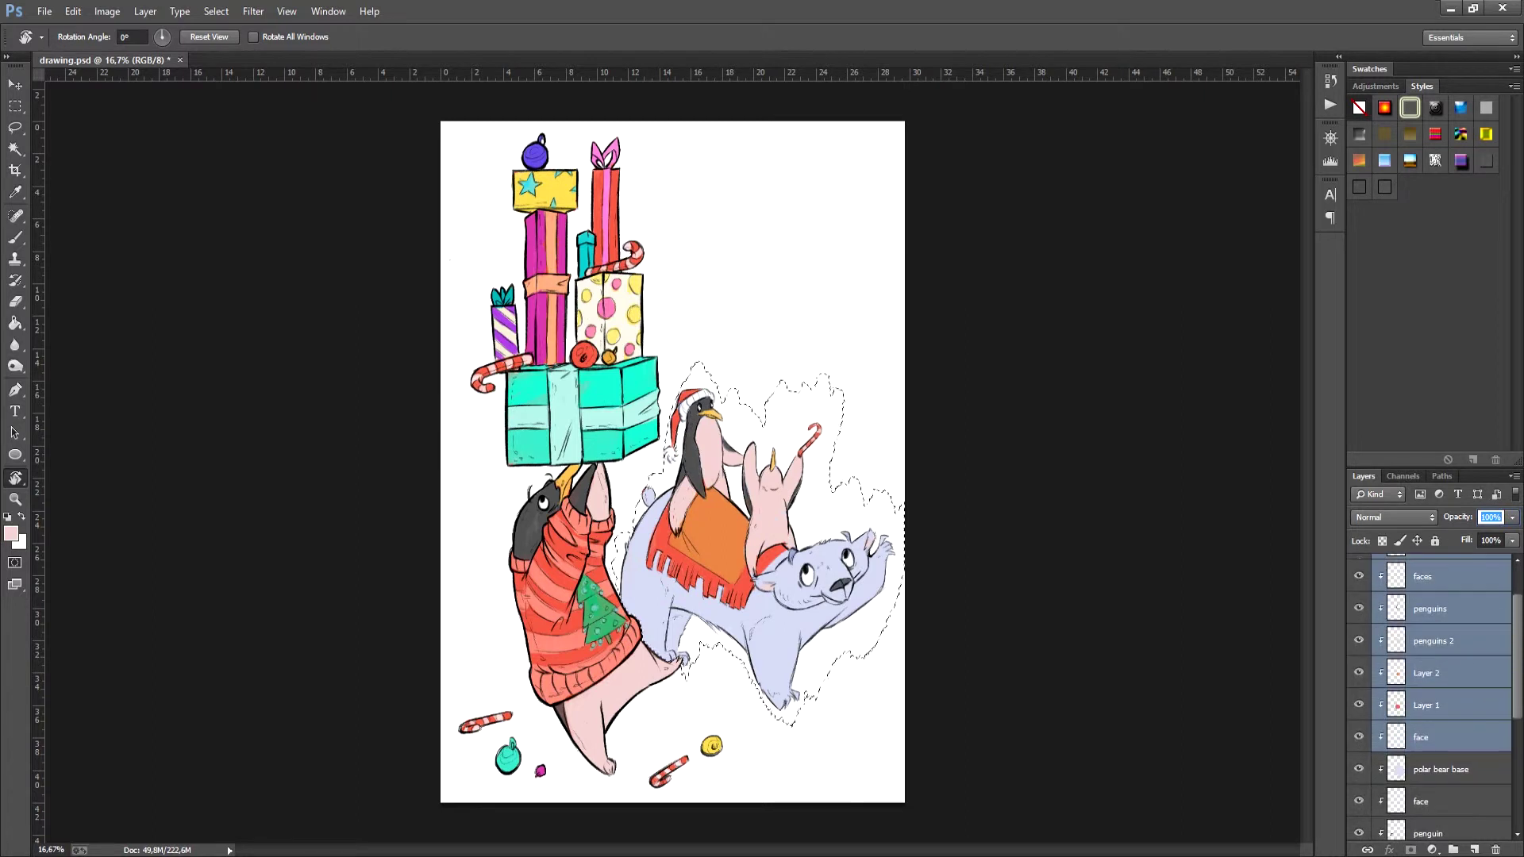
pyautogui.scroll(-6, 1429, 699)
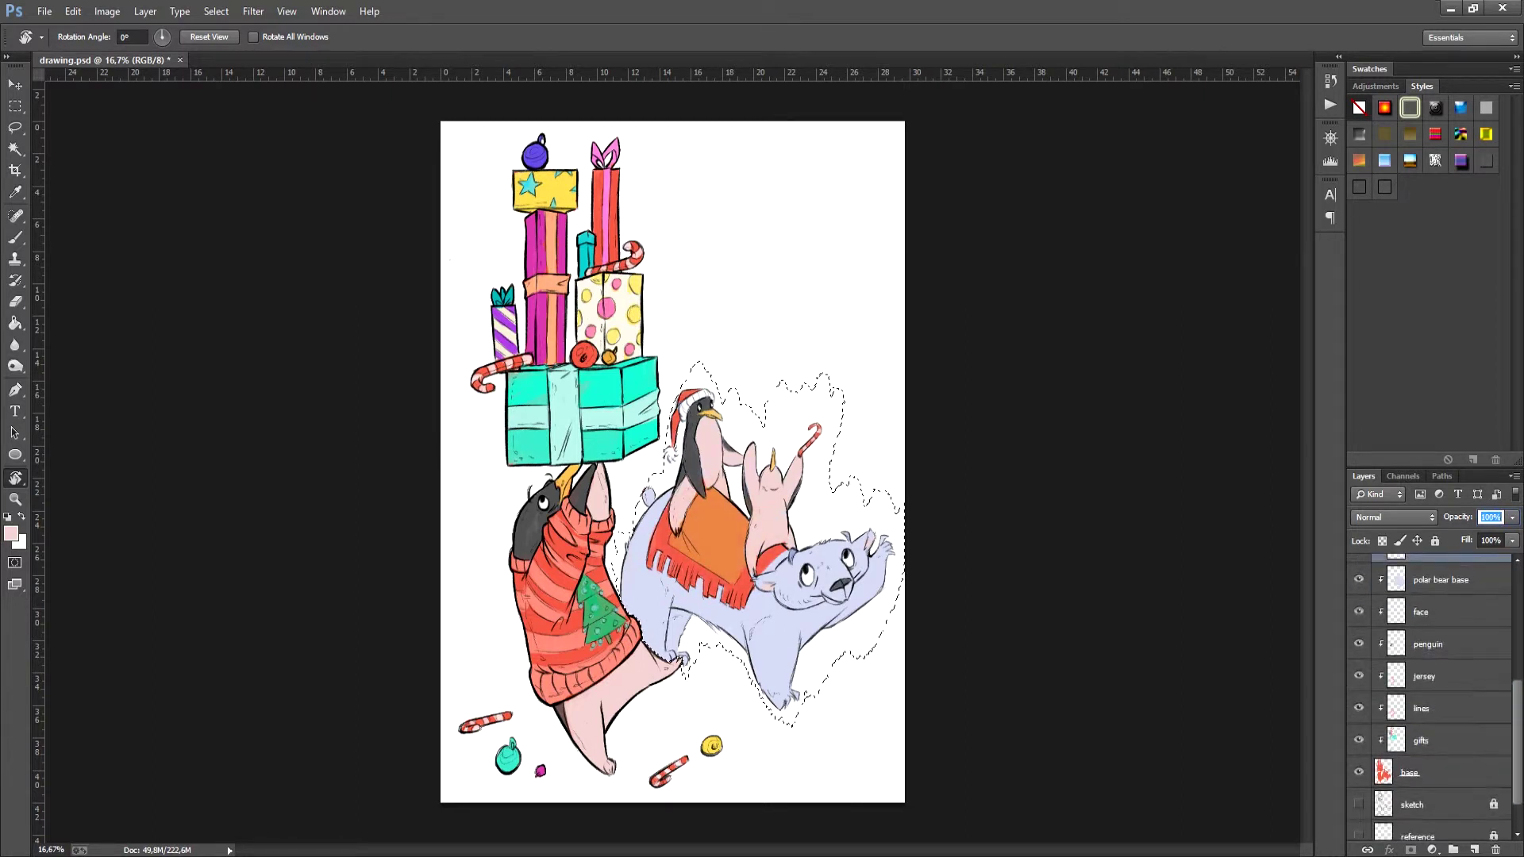
pyautogui.scroll(8, 1428, 690)
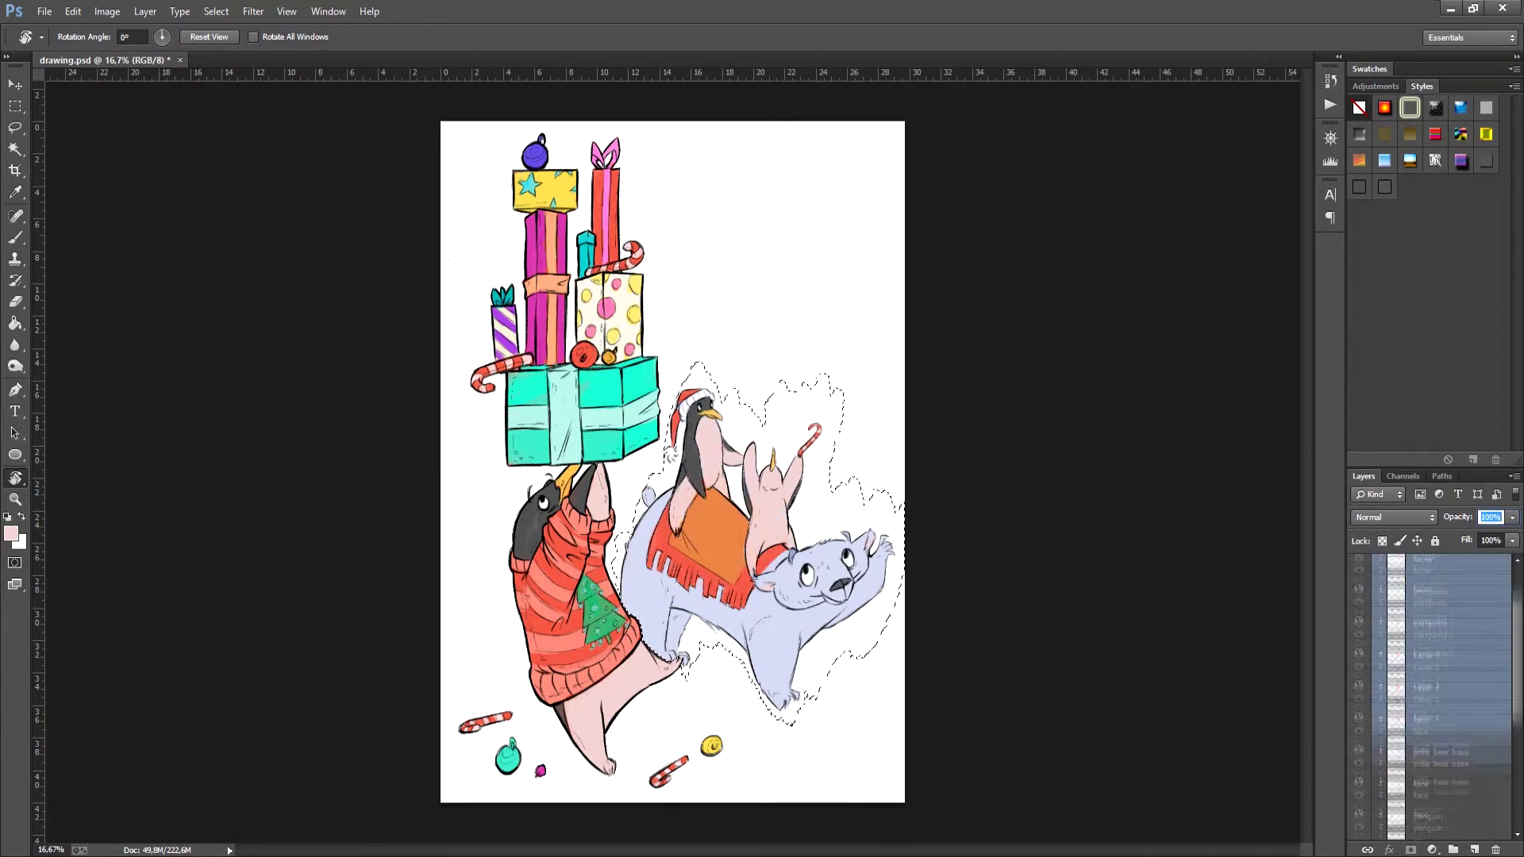
pyautogui.press('6')
pyautogui.press('5')
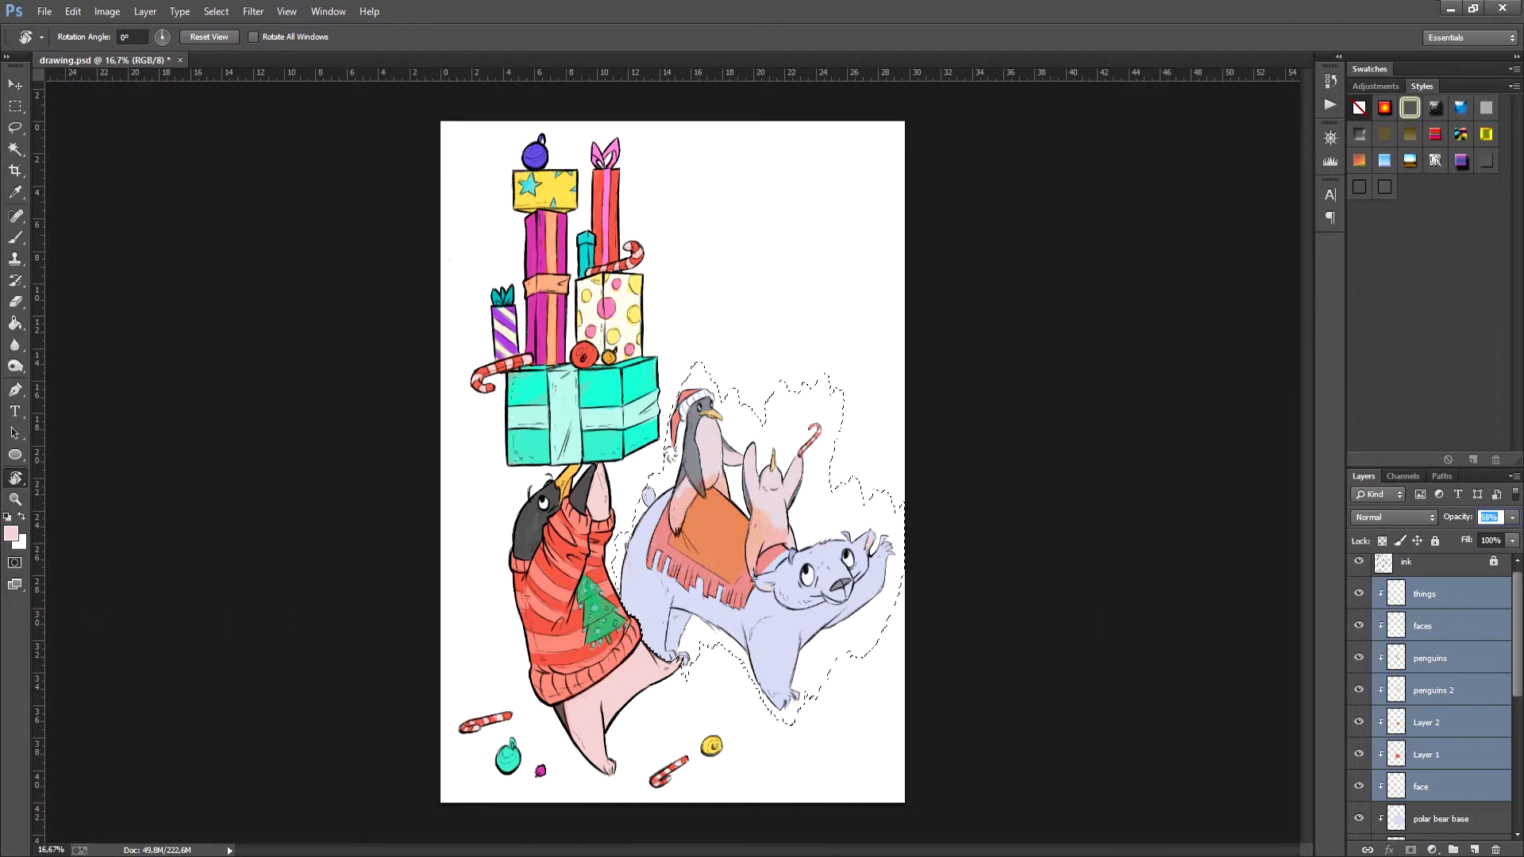
# Step: Add a clipped layer above things and paint pale lavender over the polar bear and its riders
pyautogui.hotkey('ctrl', 'shift', 'alt', 'n')
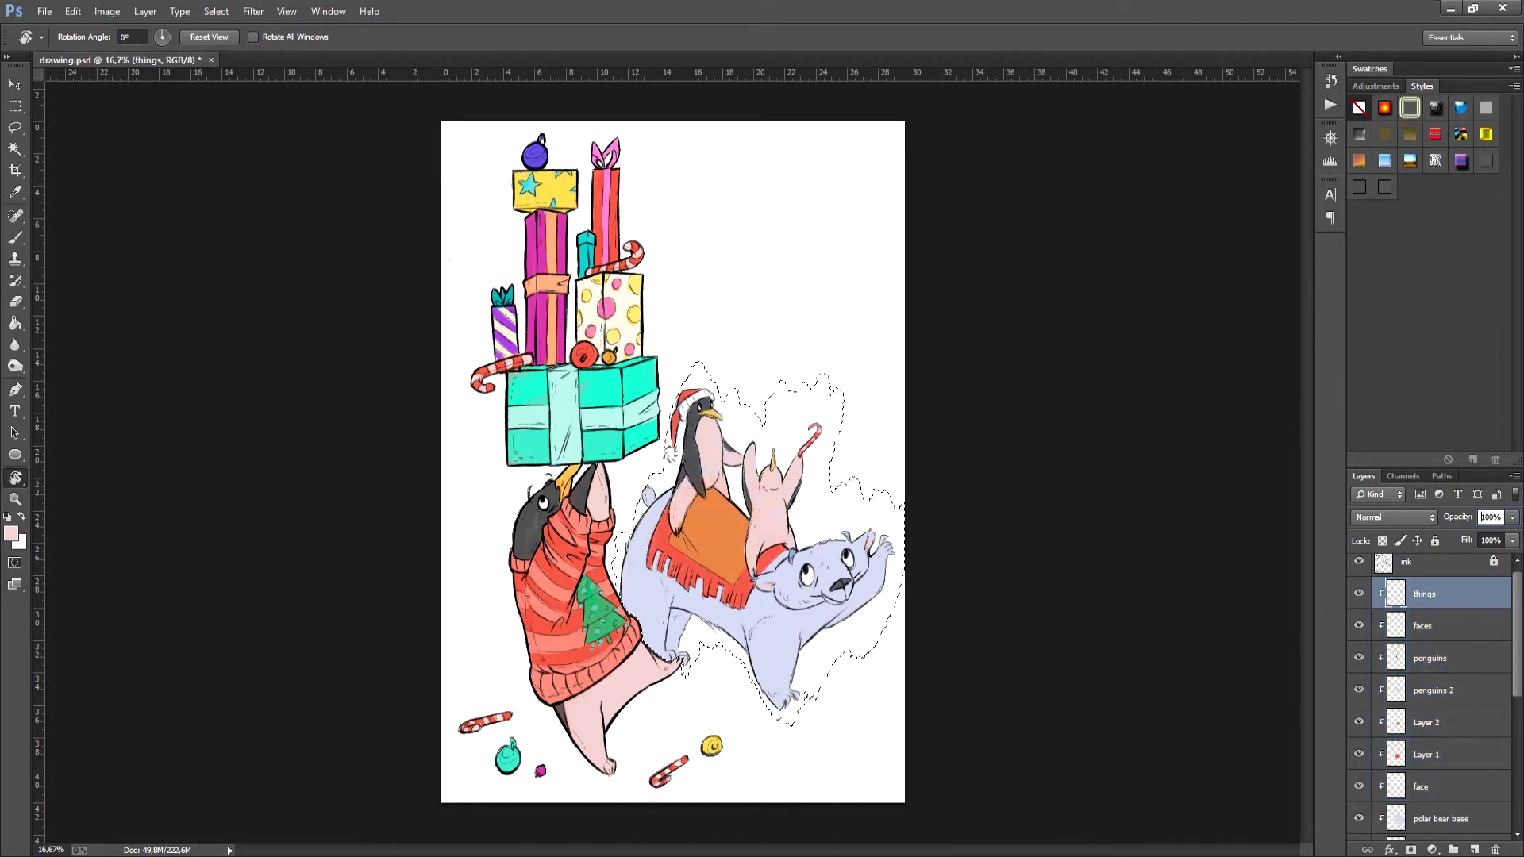
pyautogui.hotkey('ctrl', 'alt', 'g')
pyautogui.press('b')
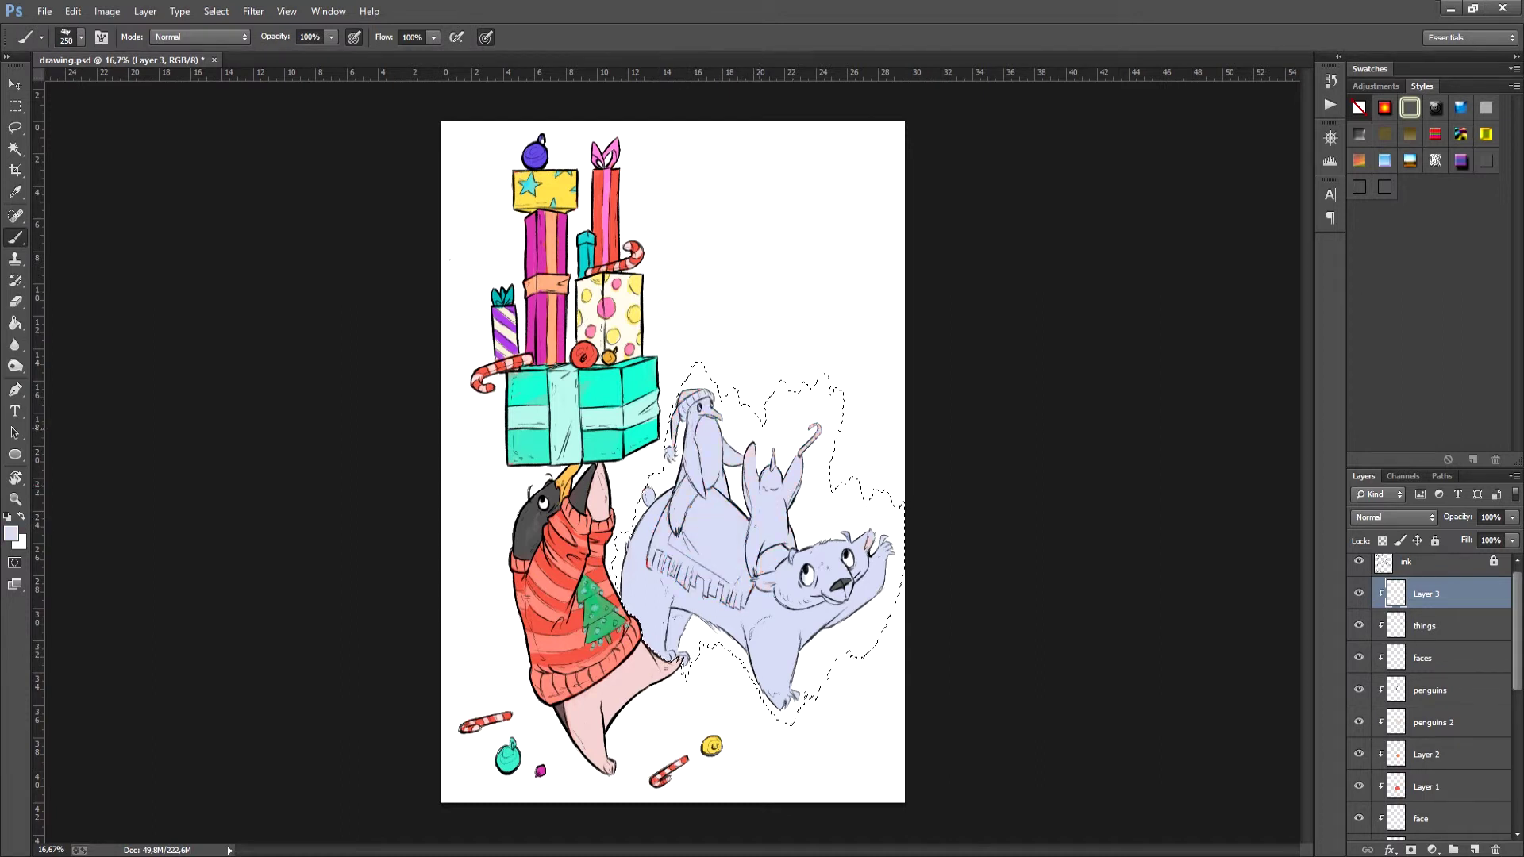
pyautogui.moveTo(658, 548); pyautogui.dragTo(746, 595)
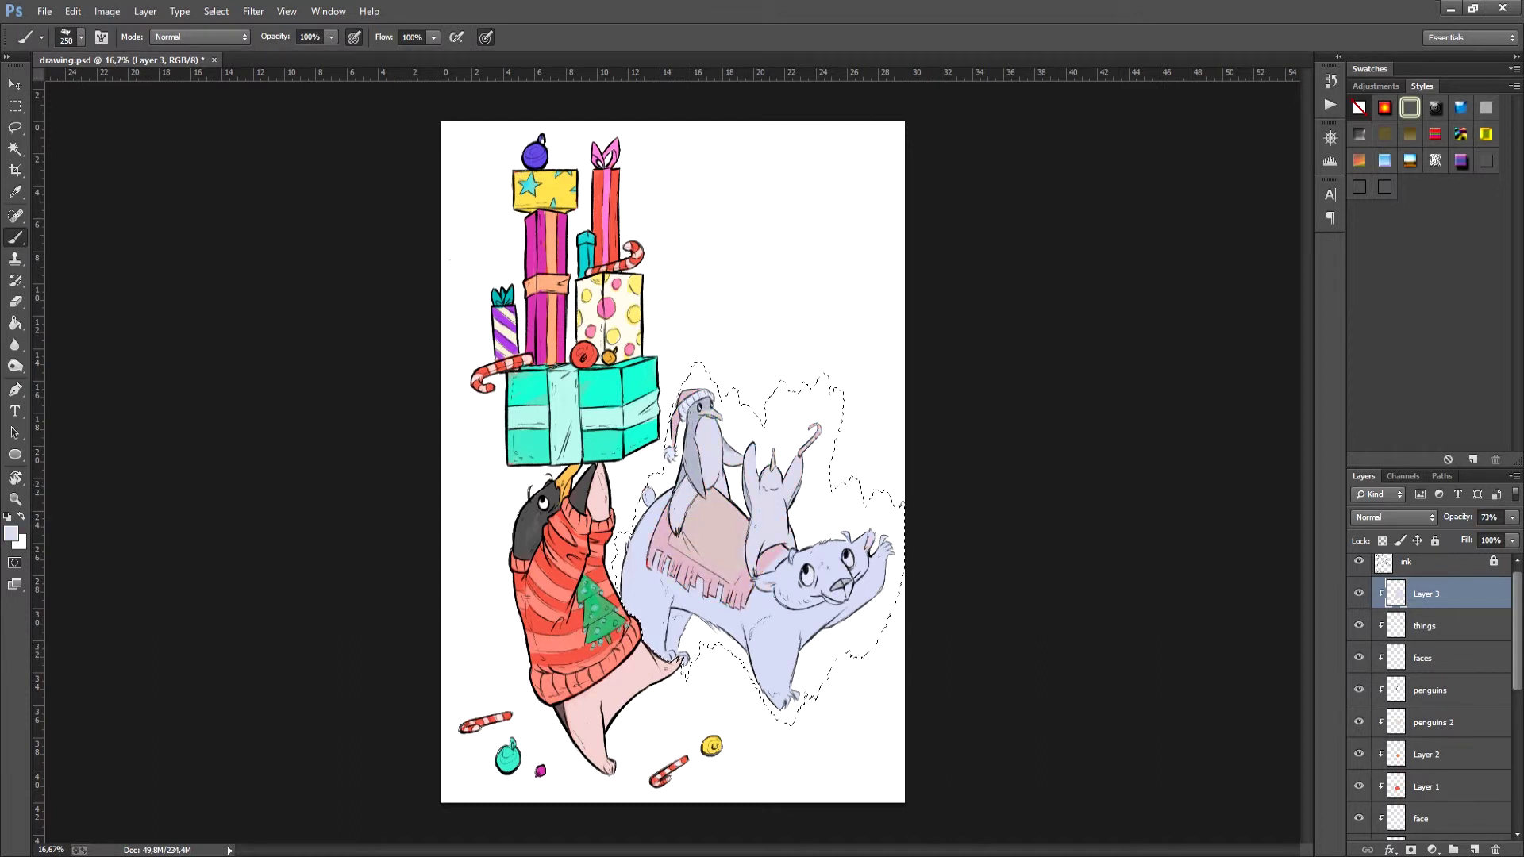
# Step: Set the lavender layer's opacity to 40% and rename it "filter"
pyautogui.write('40')
pyautogui.press('Return')
pyautogui.doubleClick(1425, 594)
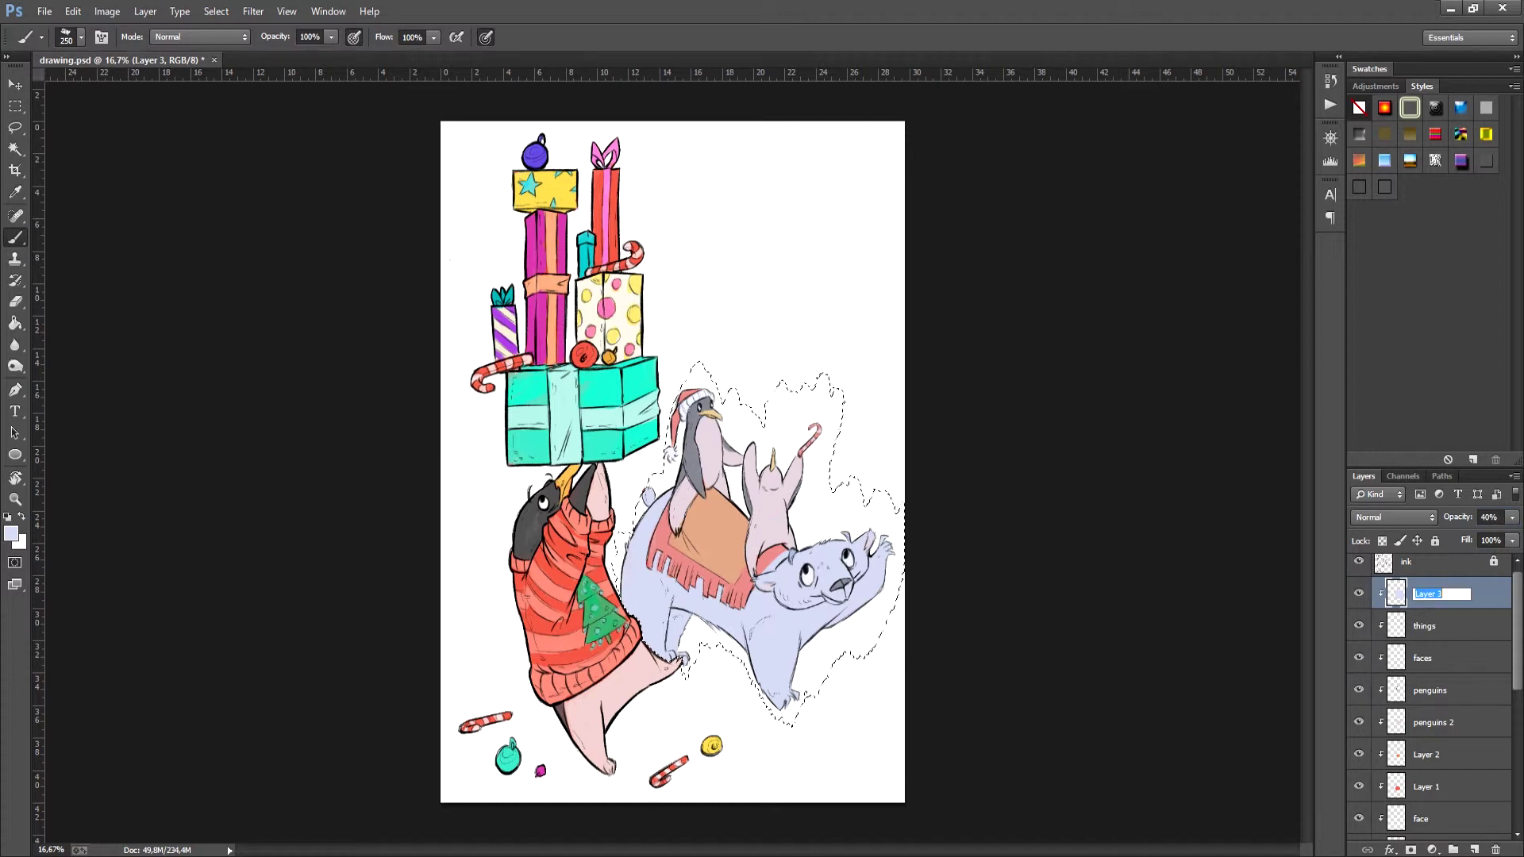
pyautogui.write('filter')
pyautogui.press('Return')
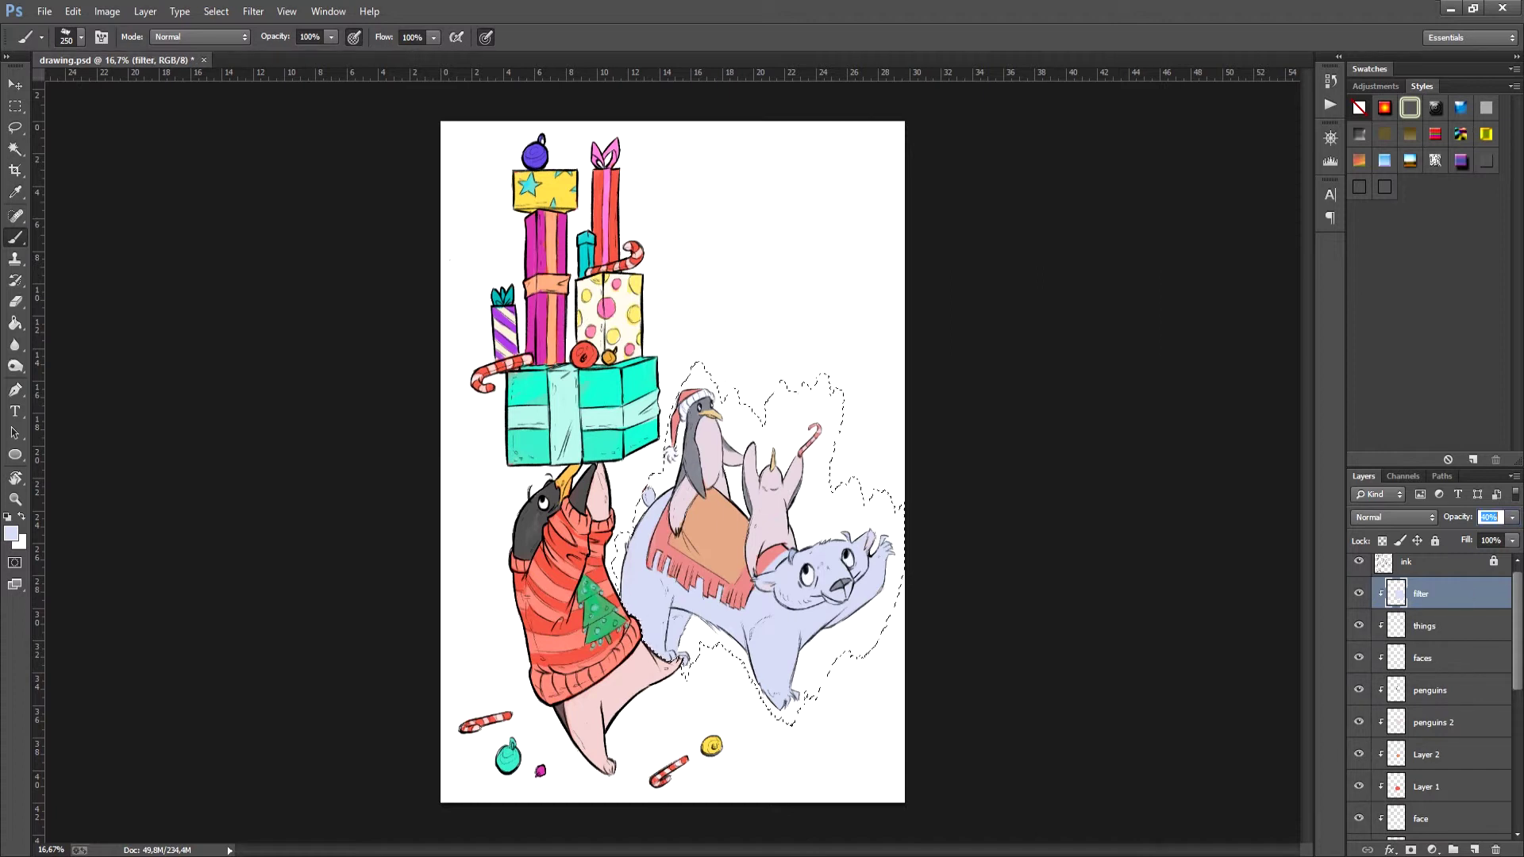
# Step: Add a new layer above filter and replace the bear selection with the outline of all the coloured artwork
pyautogui.hotkey('ctrl', 'd')
pyautogui.hotkey('ctrl', 'shift', 'alt', 'n')
pyautogui.hotkey('ctrl', 'shift', 'd')
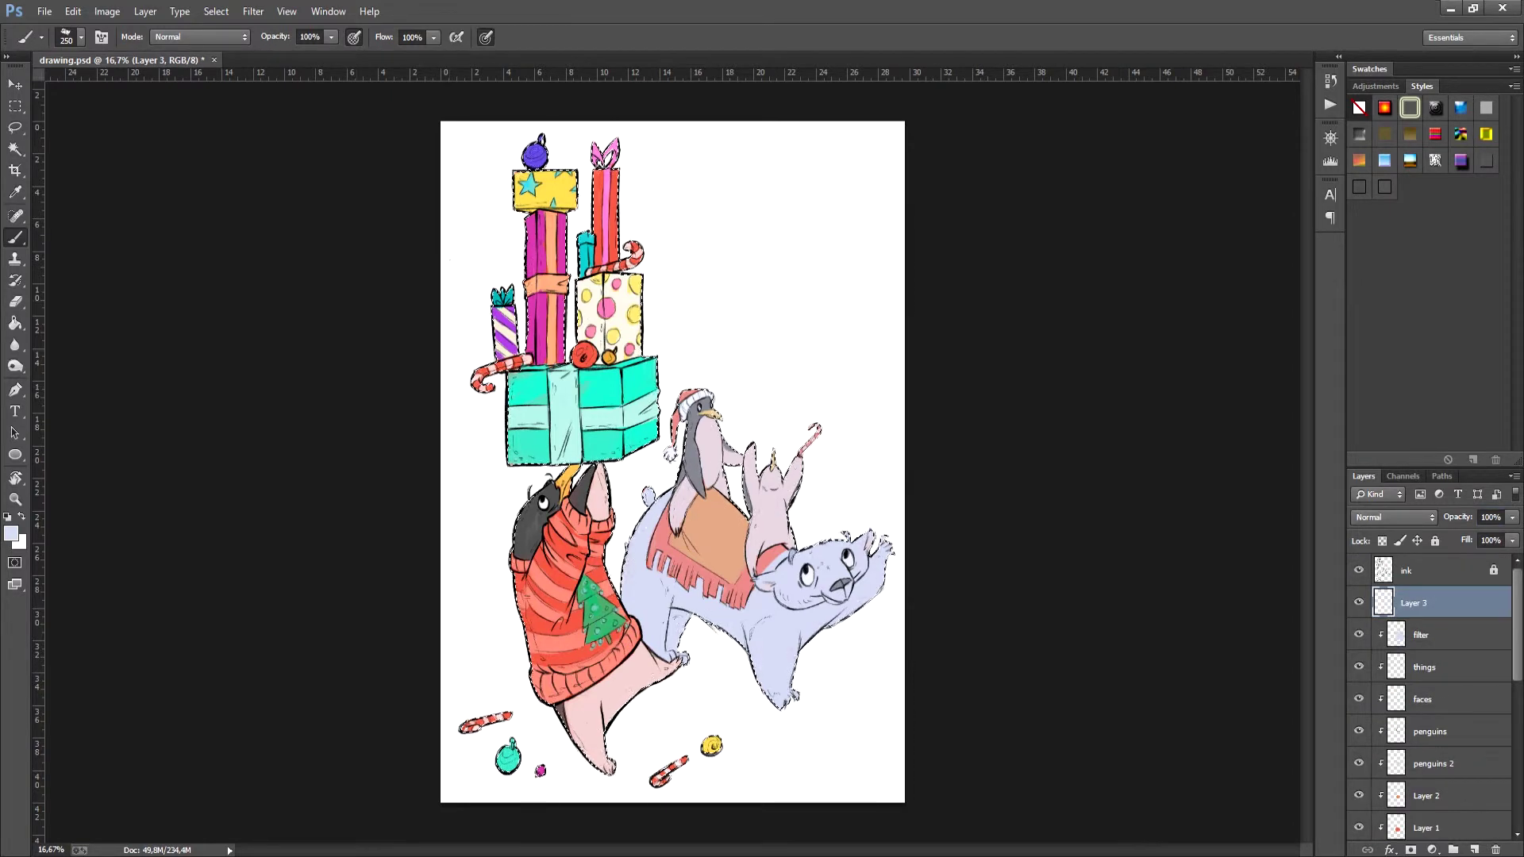
# Step: Choose a dark red and apply a 30% opacity gradient over the upper part of the gift stack
pyautogui.press('g')
pyautogui.click(11, 534)
pyautogui.click(1140, 504)
pyautogui.click(1088, 391)
pyautogui.click(1140, 312)
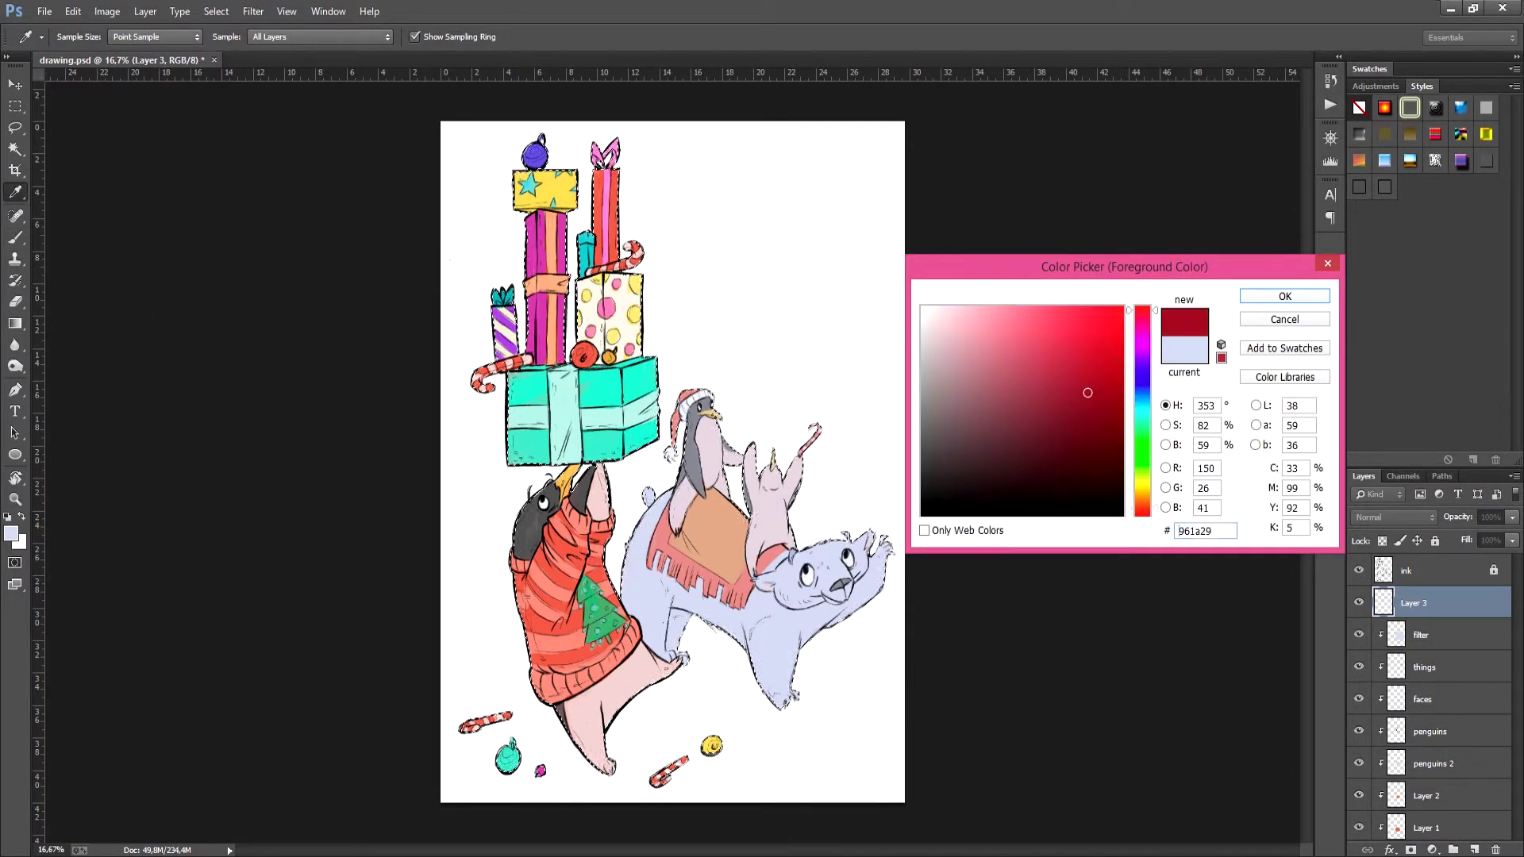
pyautogui.click(1103, 416)
pyautogui.click(1286, 296)
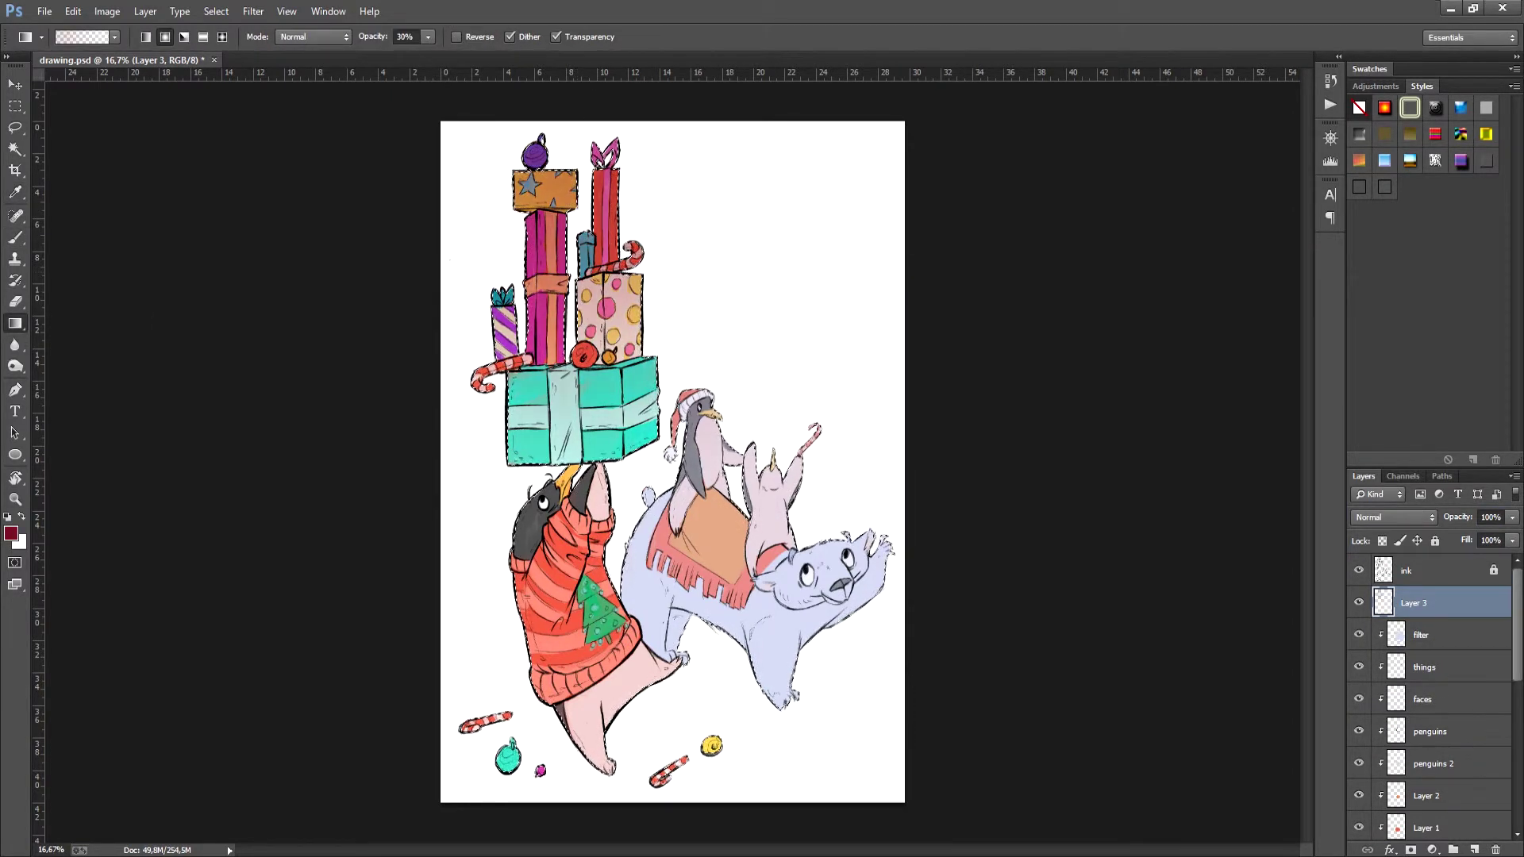
# Step: Replace the trial gradient with a brighter red 30% opacity gradient over the carrying penguin and the polar bear group
pyautogui.moveTo(629, 491); pyautogui.dragTo(633, 747)
pyautogui.hotkey('ctrl', 'z')
pyautogui.click(11, 534)
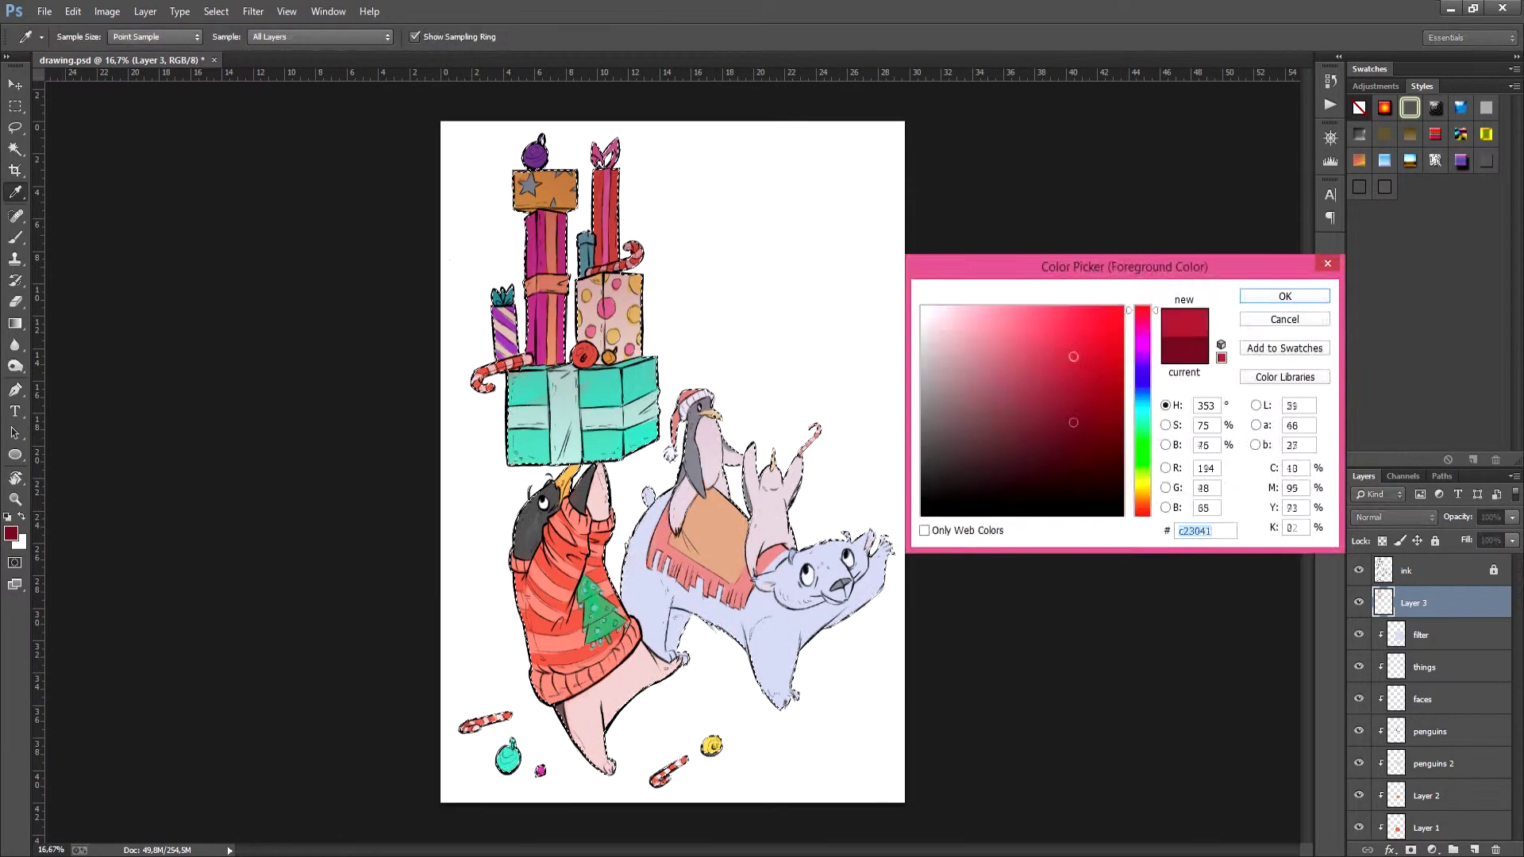
pyautogui.press('Return')
pyautogui.click(12, 534)
pyautogui.click(1074, 350)
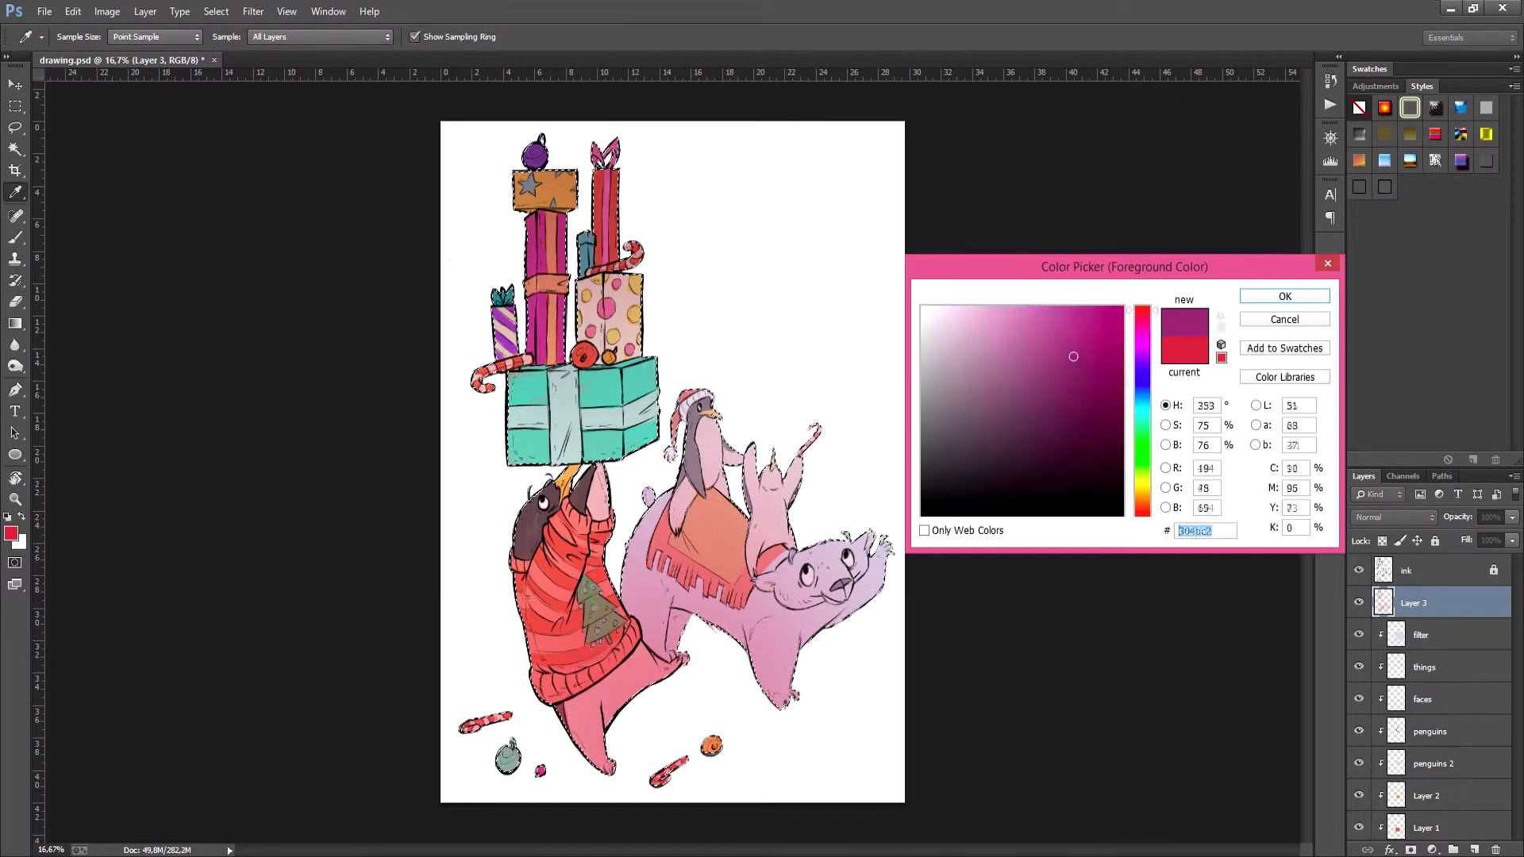
# Step: Choose light blue and apply a 30% opacity gradient over the upper part of the gift stack
pyautogui.click(1140, 396)
pyautogui.click(1011, 317)
pyautogui.press('Return')
# Step: Clear the selection and rename the gradient layer "degrade"
pyautogui.hotkey('ctrl', 'd')
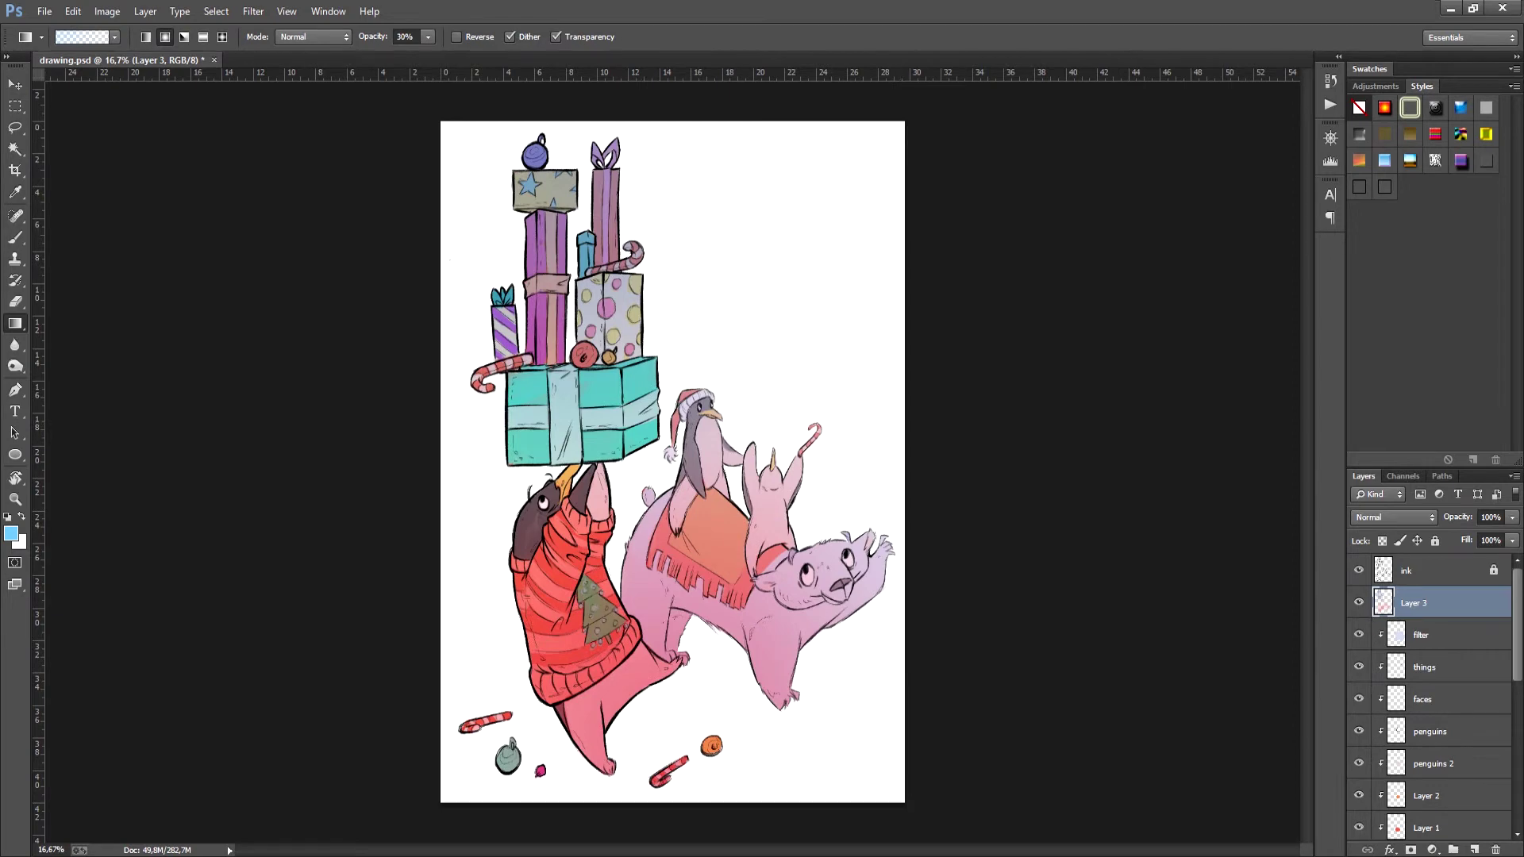
pyautogui.doubleClick(1414, 603)
pyautogui.write('degrade')
pyautogui.press('Return')
# Step: Add a colorized pink Hue/Saturation adjustment with saturation 25 above degrade and set its layer opacity to 44%
pyautogui.click(1432, 849)
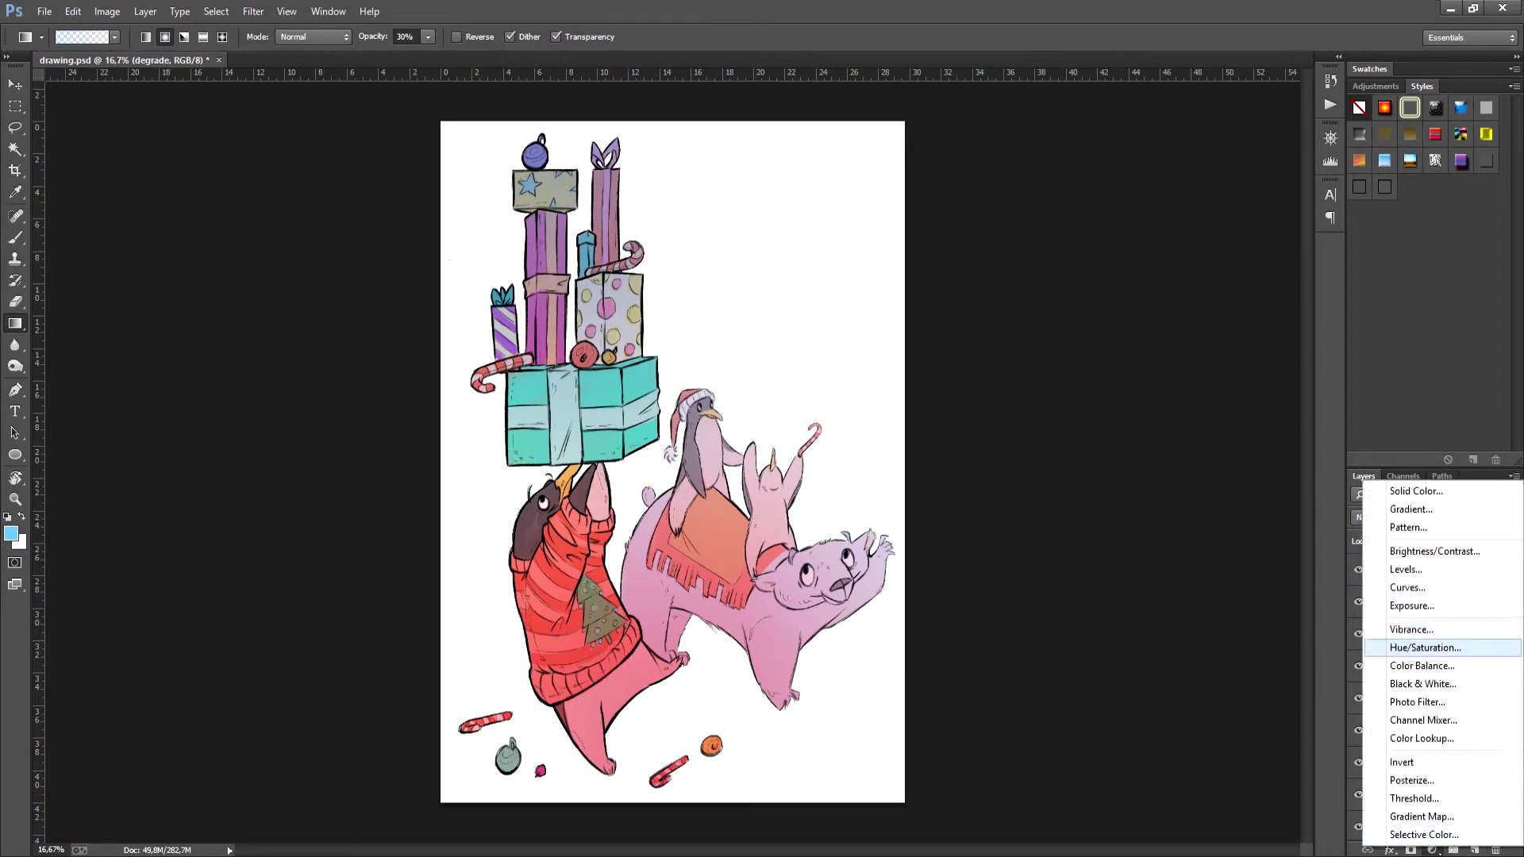
pyautogui.click(1394, 649)
pyautogui.click(1187, 402)
pyautogui.click(1298, 314)
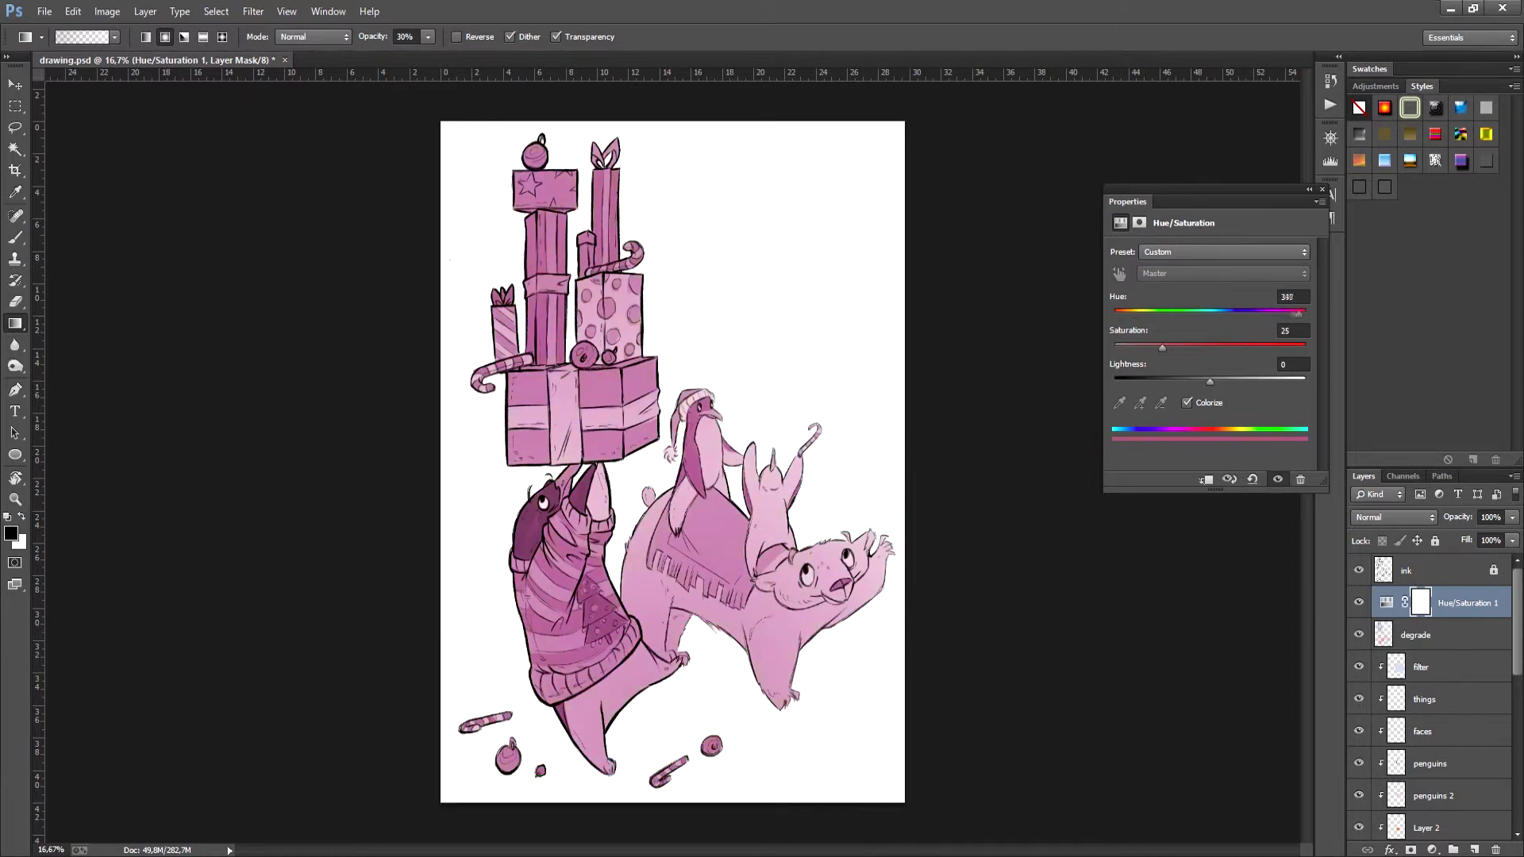
pyautogui.press('5')
pyautogui.click(1321, 189)
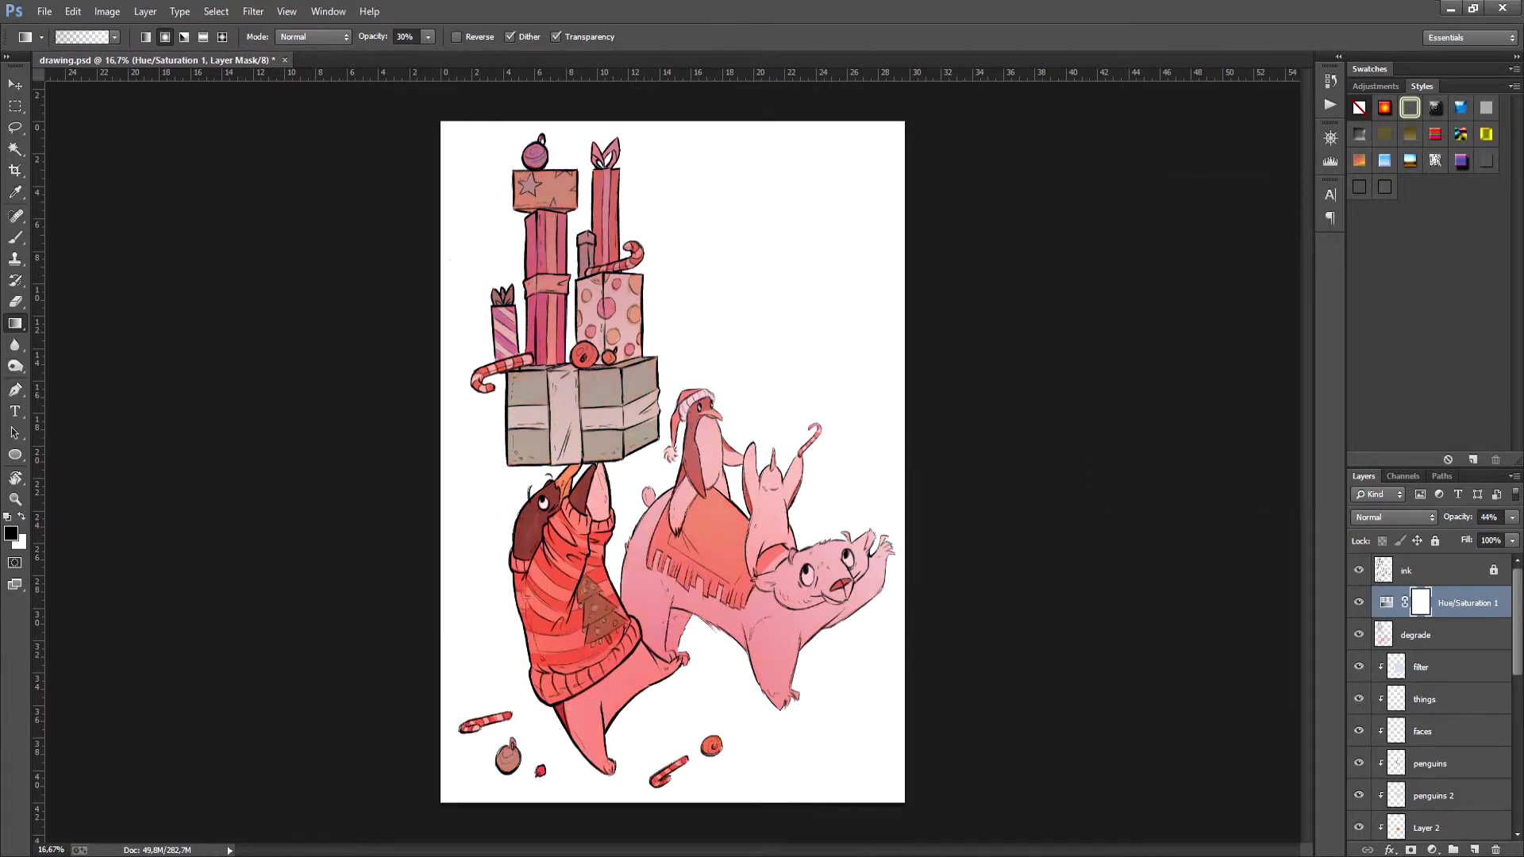
# Step: Readjust the Hue/Saturation layer with saturation 64, a pinkish hue and 38% layer opacity
pyautogui.click(1386, 602)
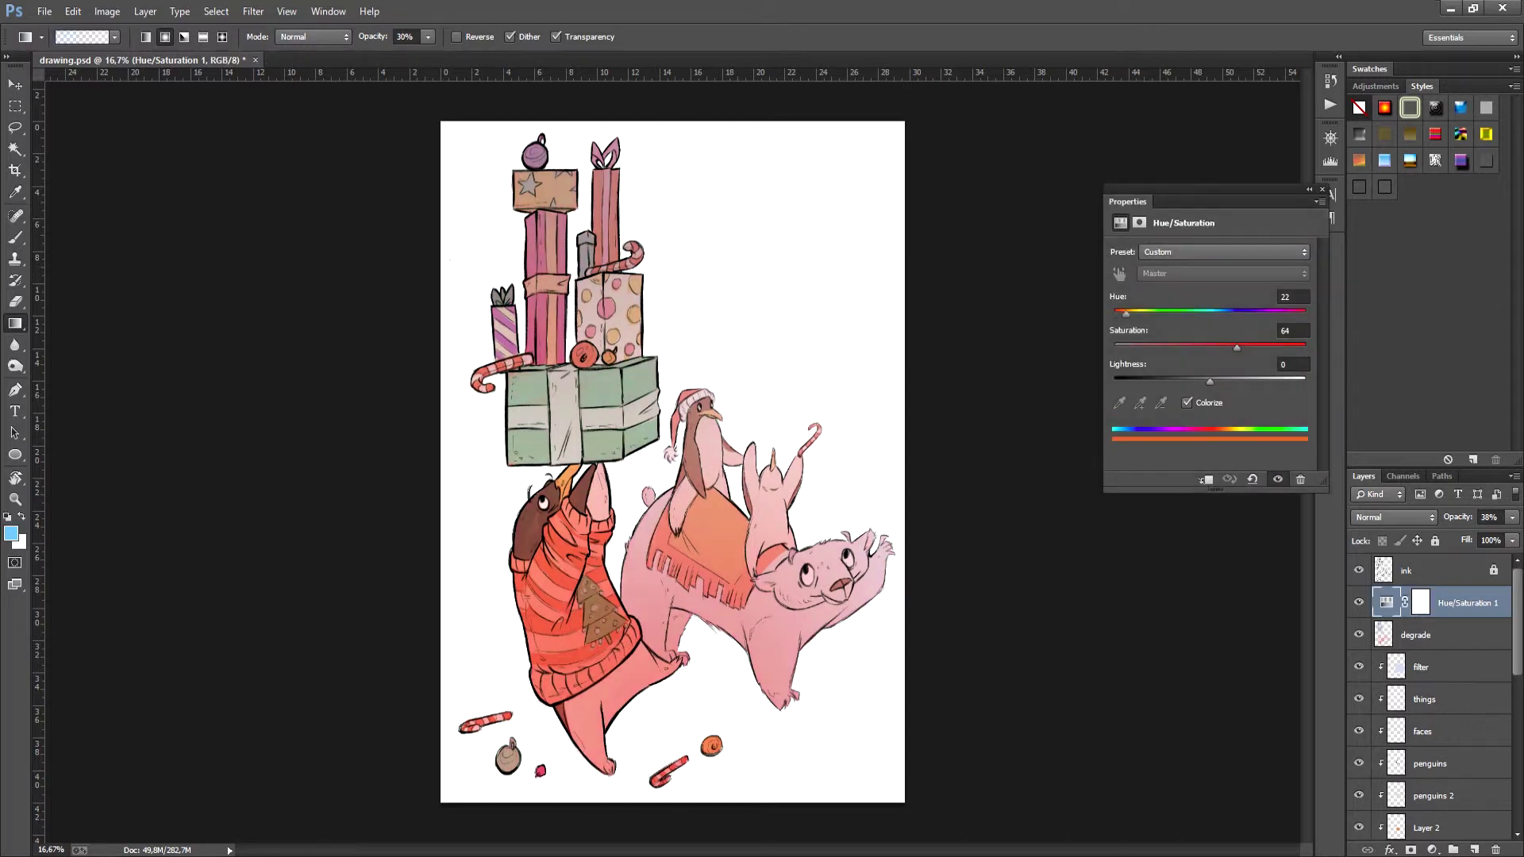
pyautogui.moveTo(1114, 313); pyautogui.dragTo(1305, 314)
pyautogui.click(1321, 189)
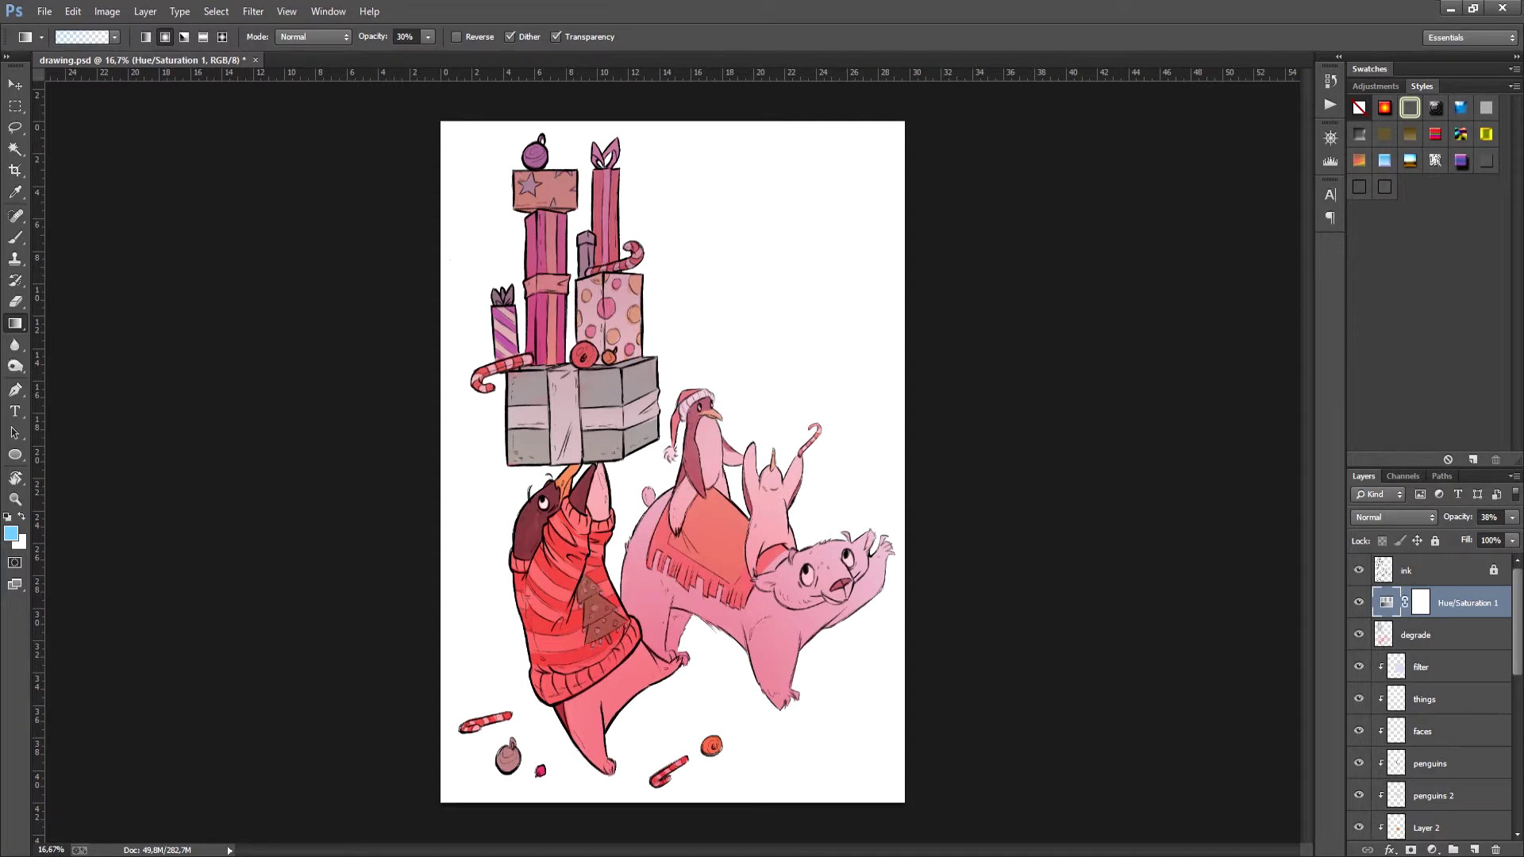
# Step: On a new layer, apply a 30% opacity linear orange gradient down the gift stack inside the artwork outline, and deselect
pyautogui.click(1474, 849)
pyautogui.click(11, 533)
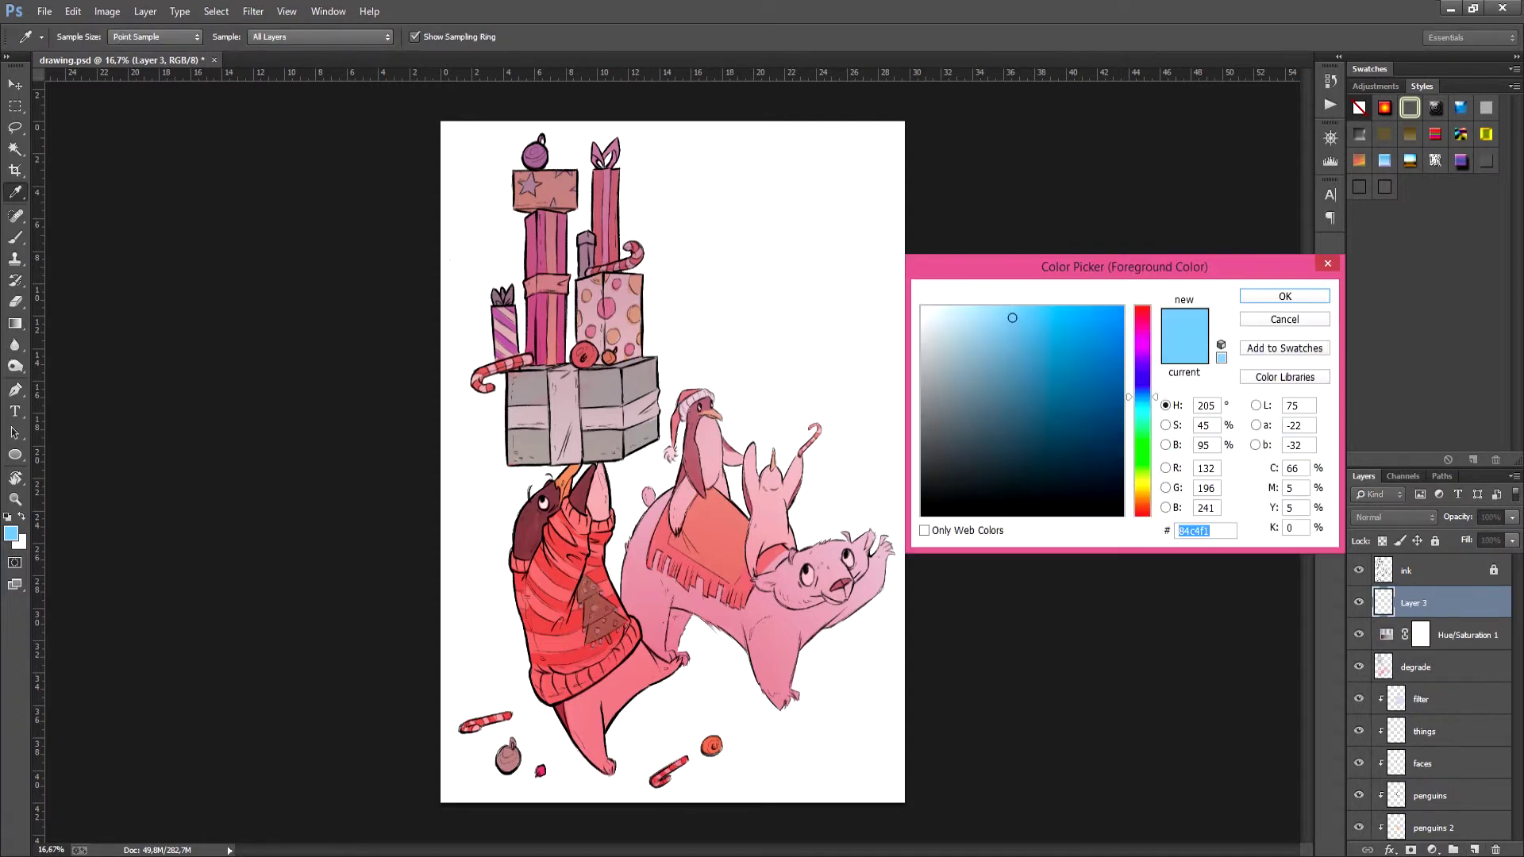
pyautogui.click(1071, 323)
pyautogui.click(1190, 289)
pyautogui.scroll(-5, 1428, 699)
pyautogui.scroll(5, 1429, 698)
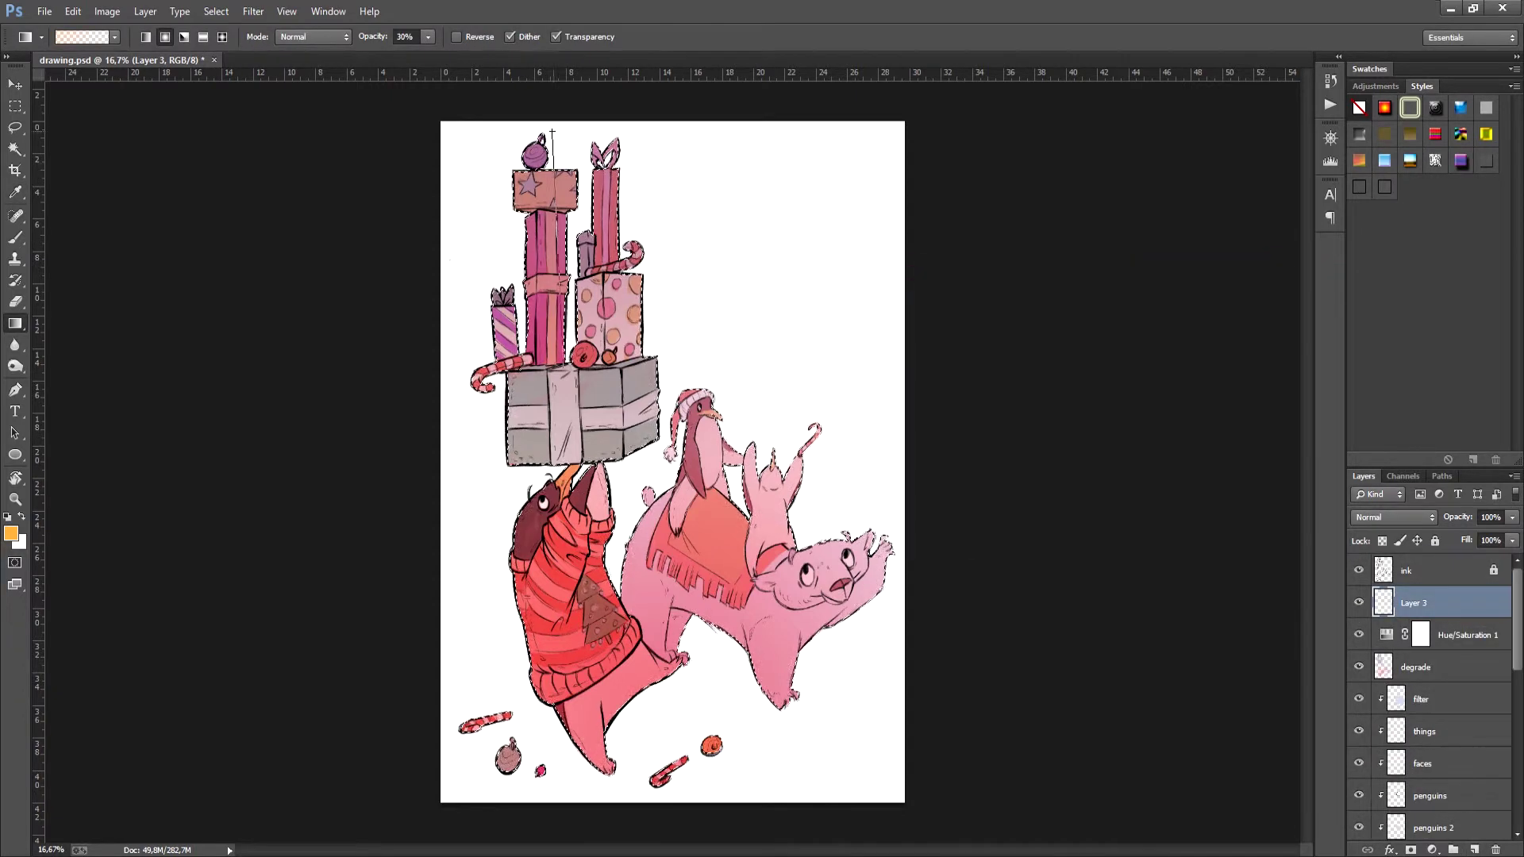
pyautogui.keyDown('ctrl'); pyautogui.click(1383, 570); pyautogui.keyUp('ctrl')
pyautogui.click(145, 37)
pyautogui.moveTo(556, 142); pyautogui.dragTo(556, 358)
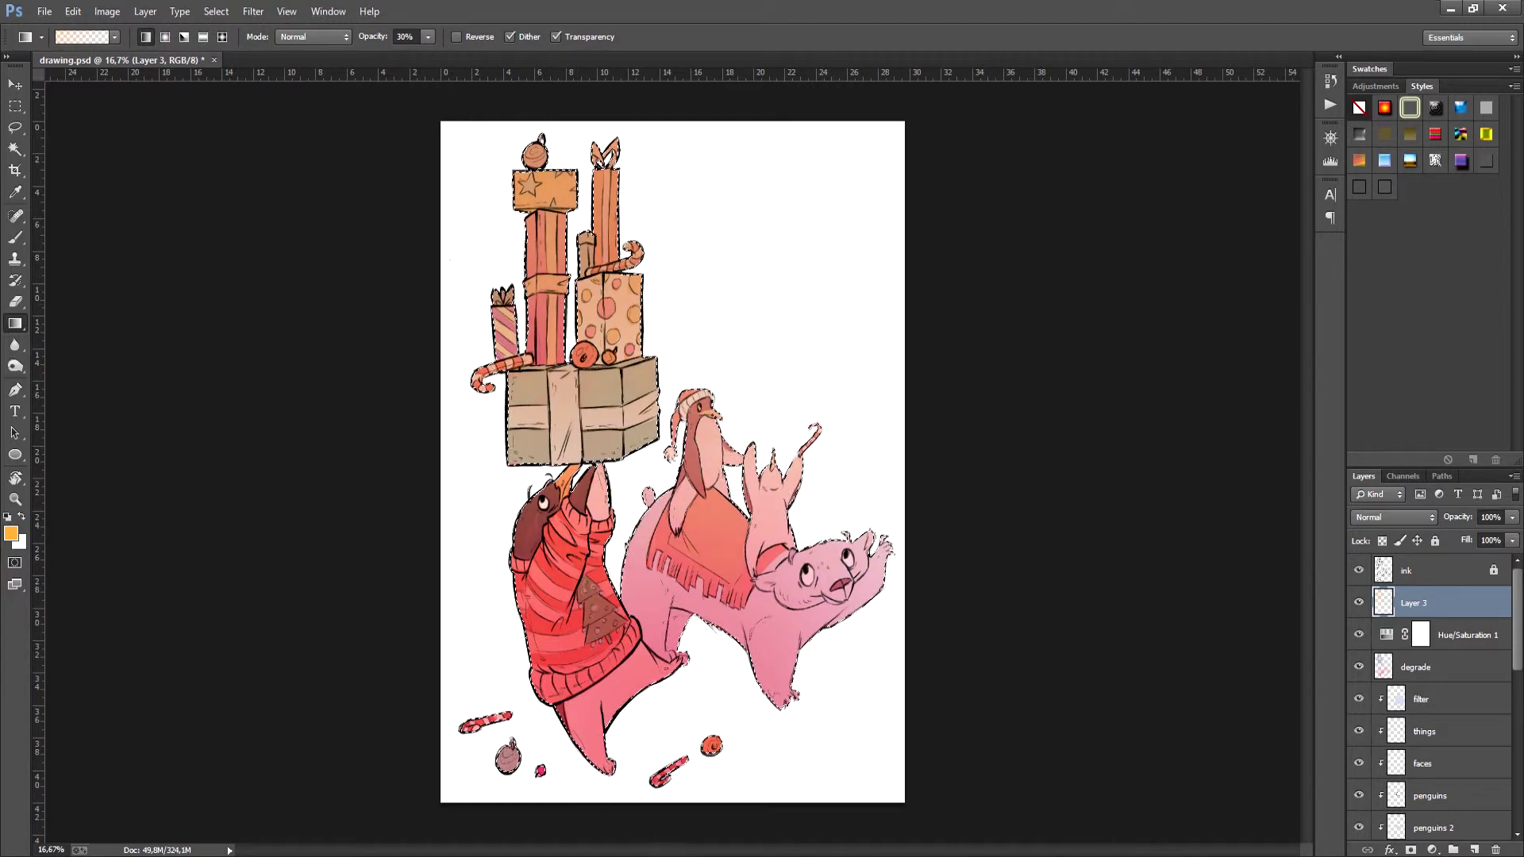
pyautogui.hotkey('ctrl', 'd')
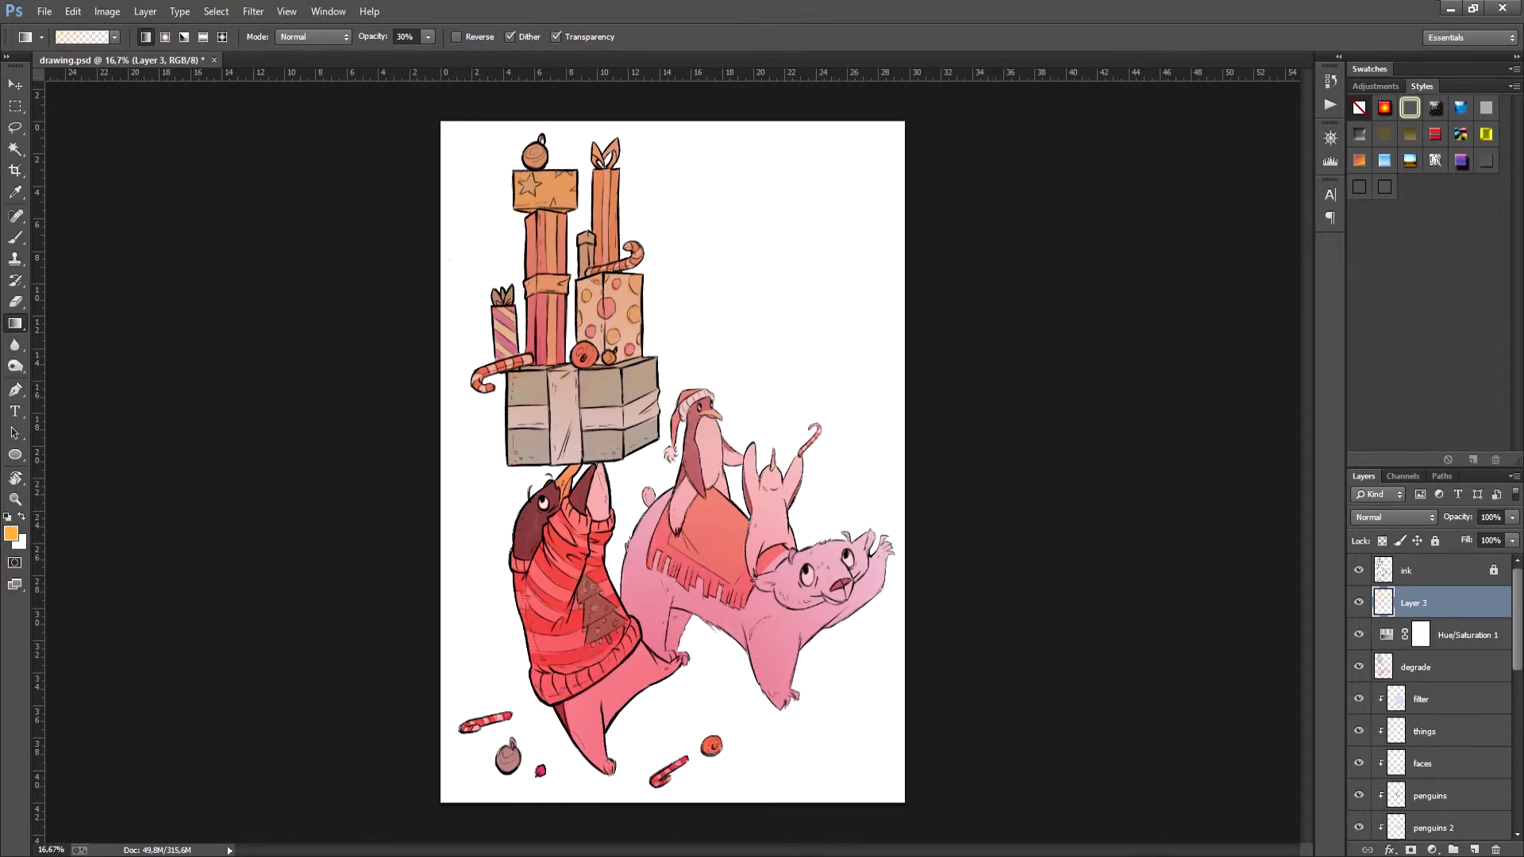
# Step: Set the orange gradient layer to Overlay and the Hue/Saturation layer's opacity to 36%
pyautogui.click(1394, 517)
pyautogui.click(1381, 171)
pyautogui.press('Down')
pyautogui.press('Down')
pyautogui.press('Down')
pyautogui.press('Down')
pyautogui.press('Down')
pyautogui.press('Down')
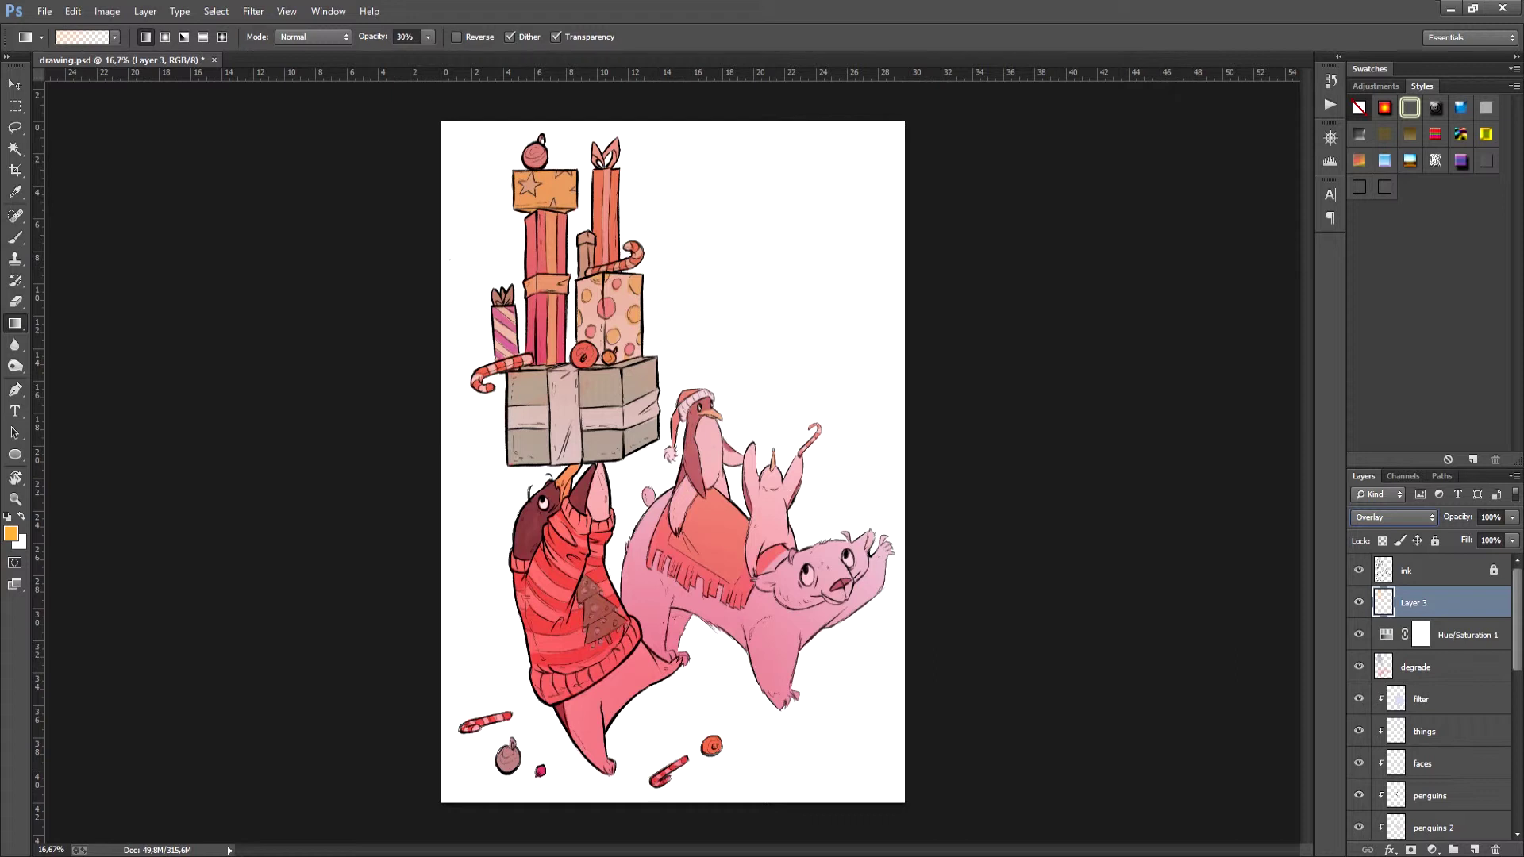
pyautogui.click(1466, 635)
pyautogui.moveTo(1457, 518)
pyautogui.mouseDown()
pyautogui.moveTo(1437, 517)
pyautogui.moveTo(1455, 518)
pyautogui.mouseUp()
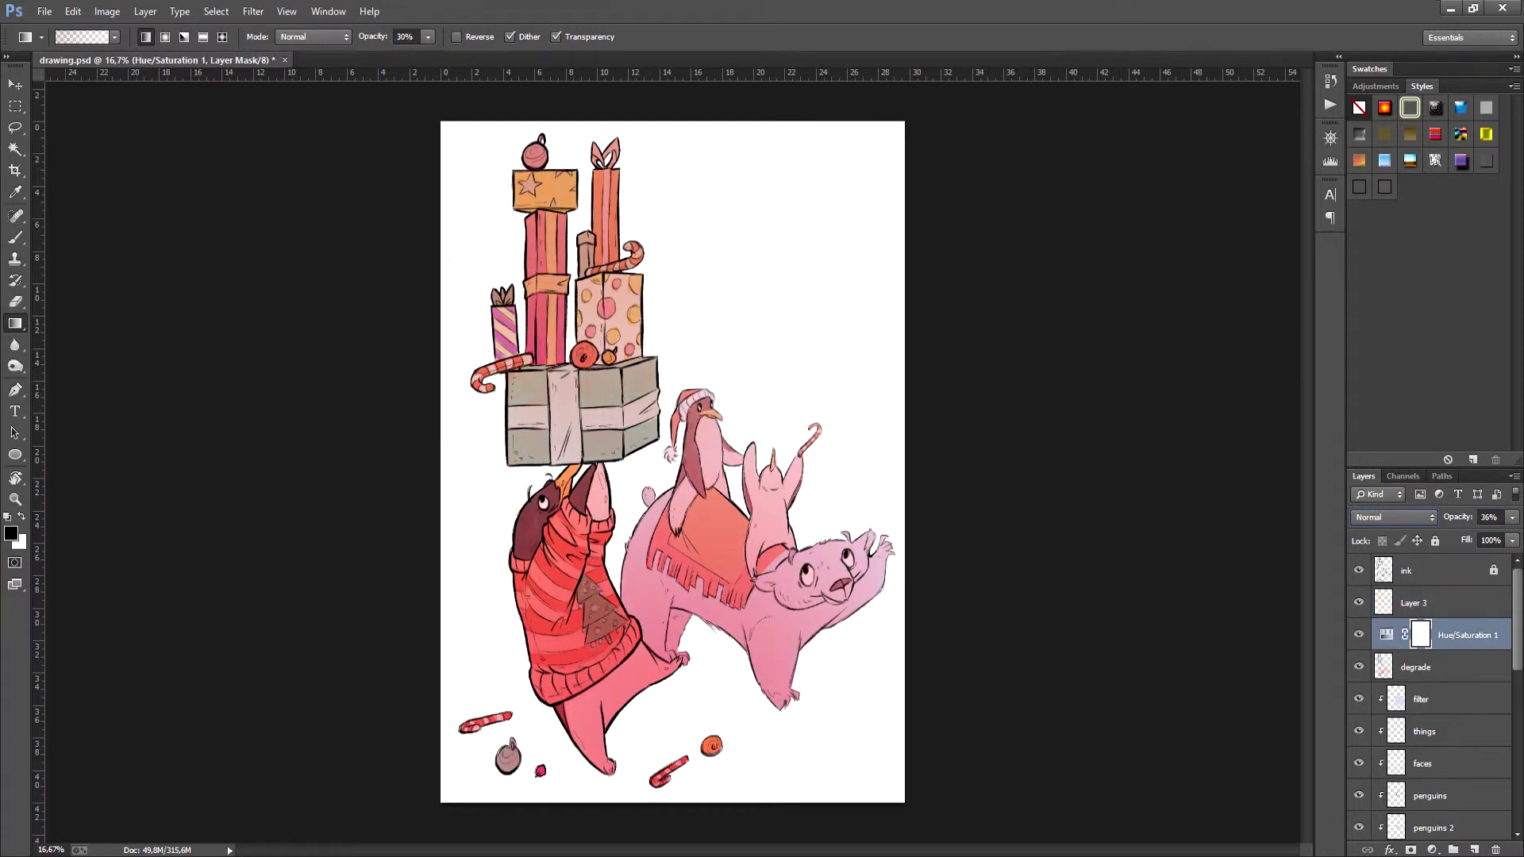
# Step: Rename the orange gradient layer "degrade2"
pyautogui.click(1413, 604)
pyautogui.doubleClick(1413, 603)
pyautogui.write('degrad')
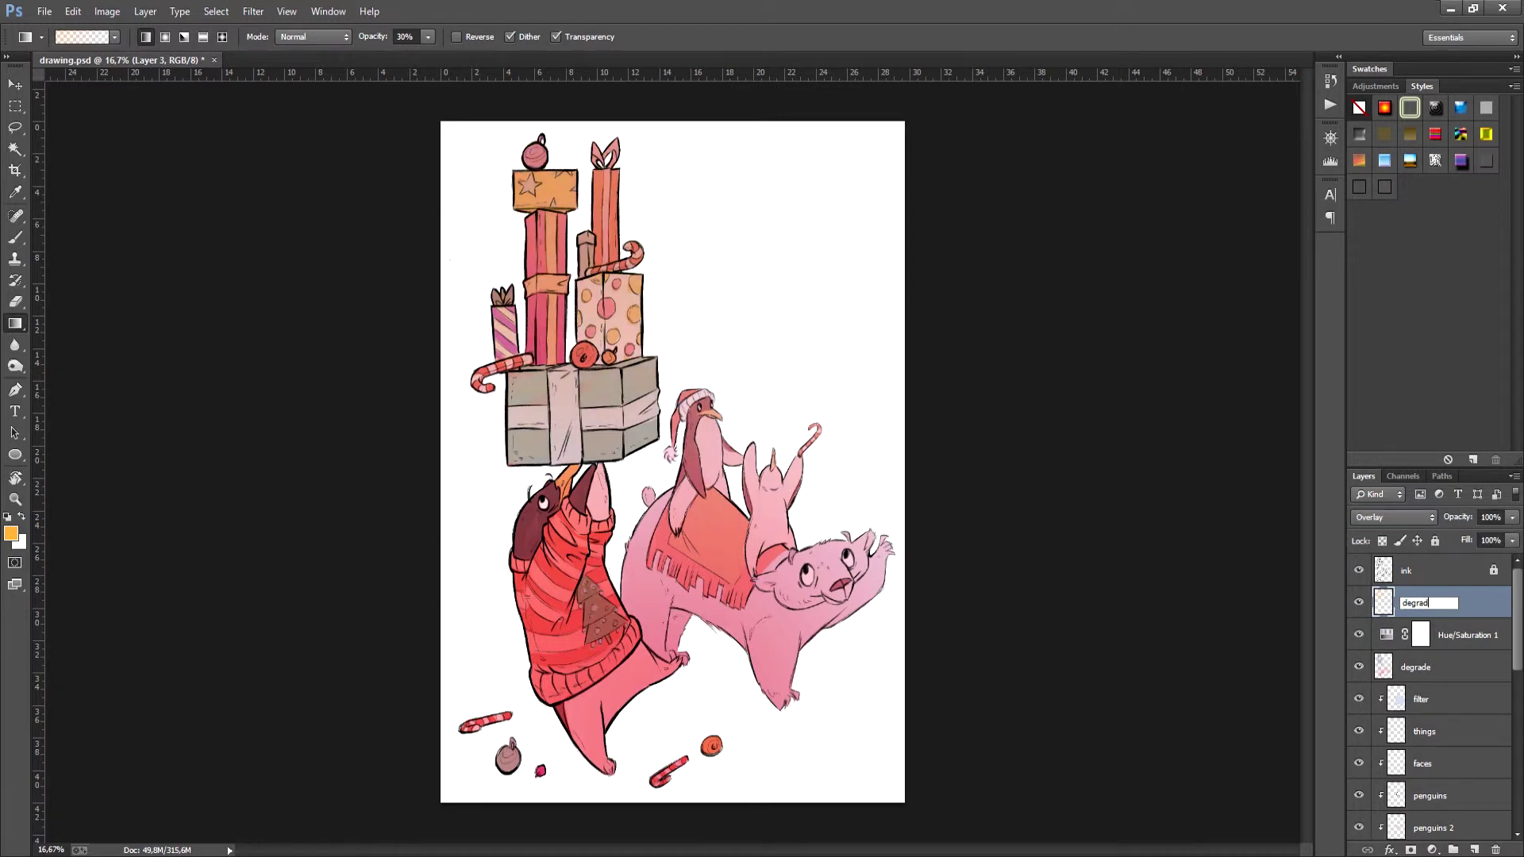
pyautogui.write('e2')
pyautogui.press('Return')
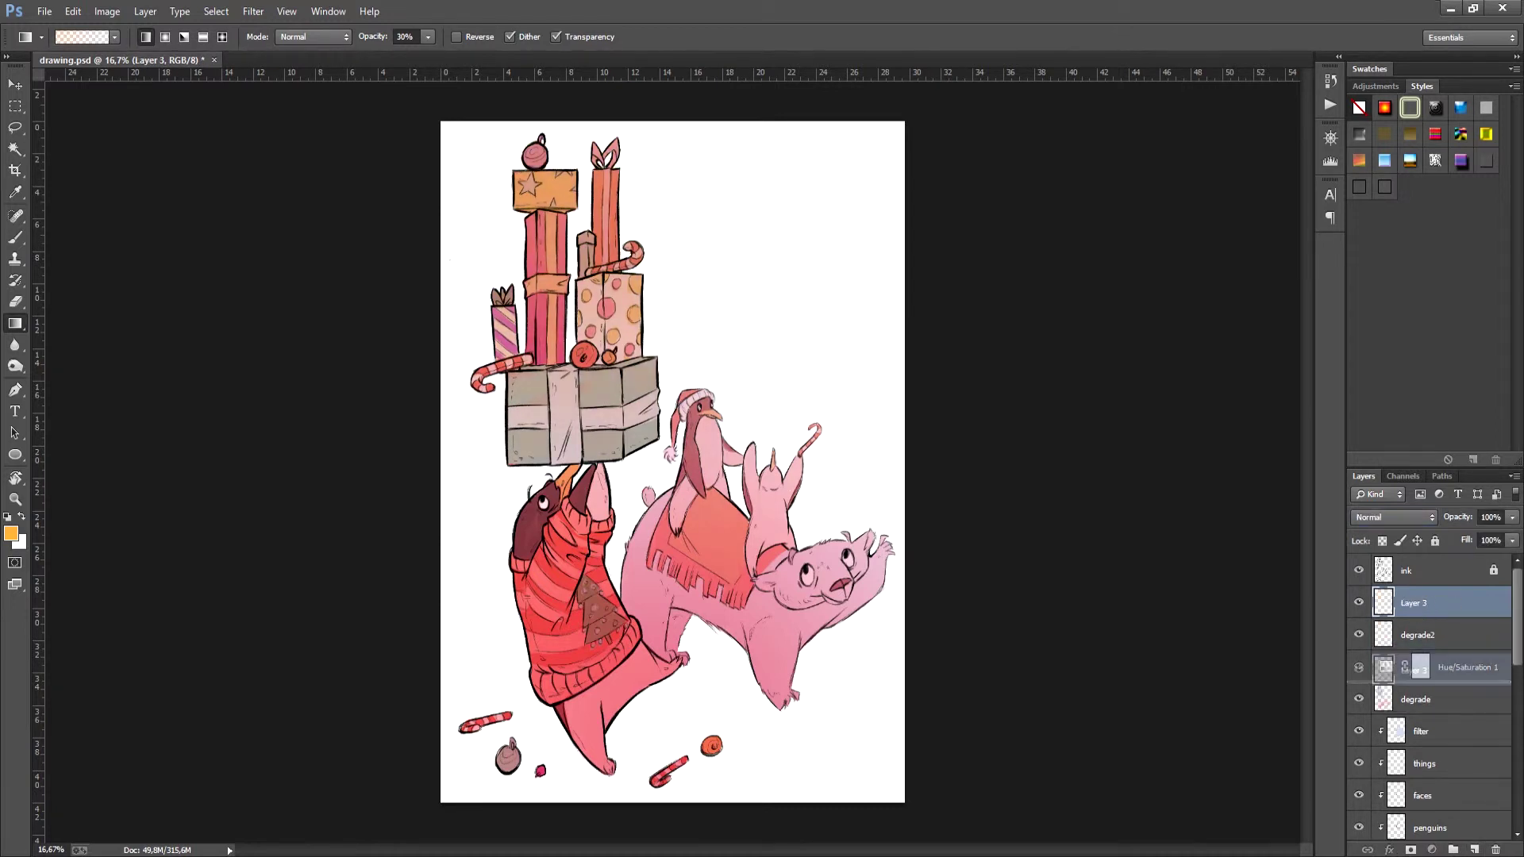
# Step: Add a clipped layer directly above filter and set its blend mode to Multiply
pyautogui.hotkey('ctrl', 'shift', 'alt', 'n')
pyautogui.hotkey('ctrl', '[')
pyautogui.hotkey('ctrl', 'alt', 'g')
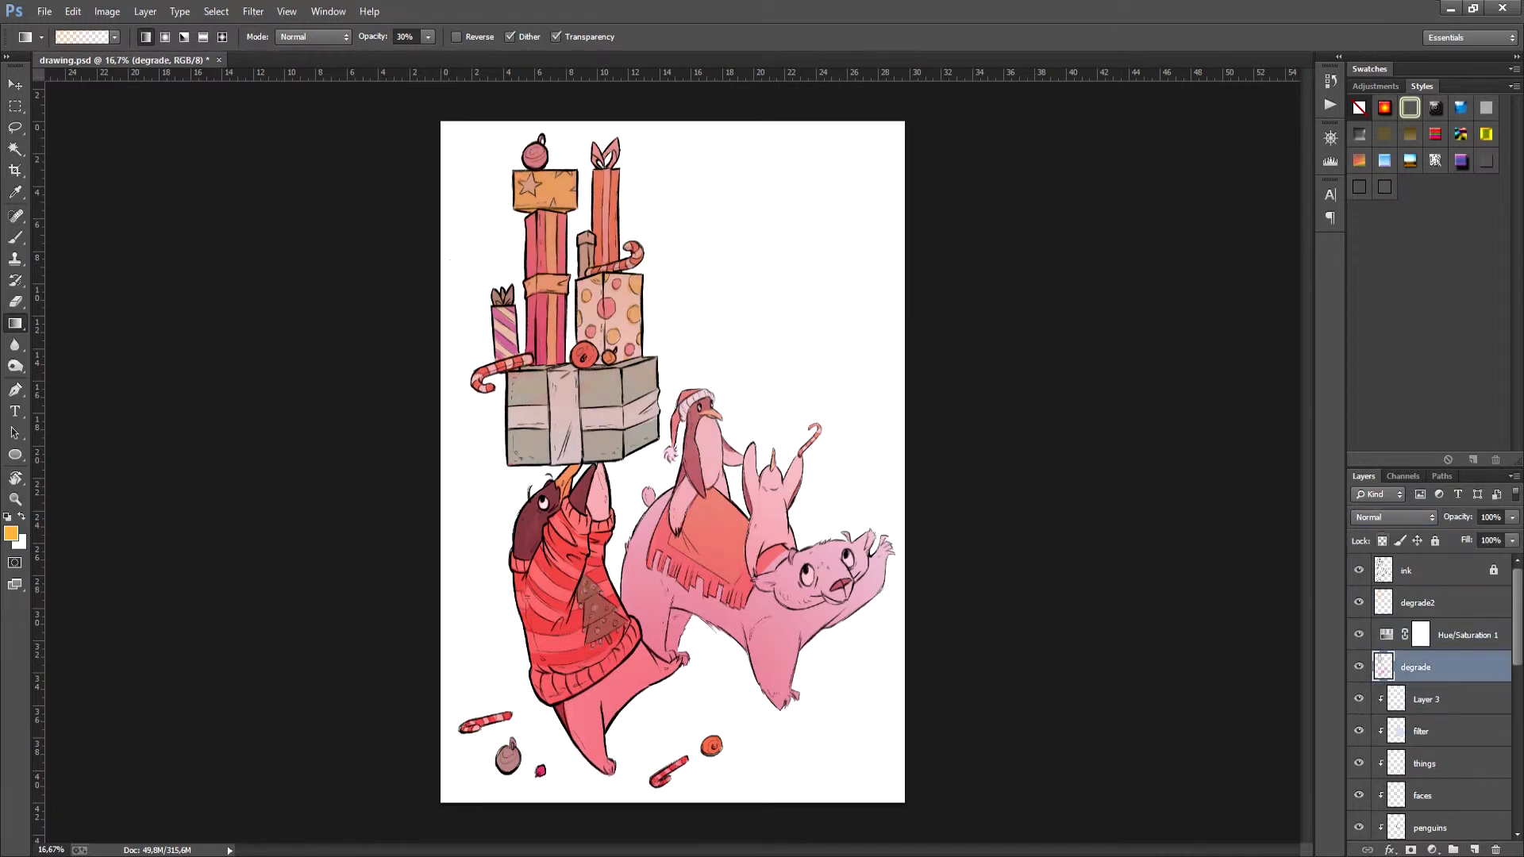
pyautogui.hotkey('alt', ']')
pyautogui.hotkey('shift', 'alt', 'm')
pyautogui.hotkey('alt', '[')
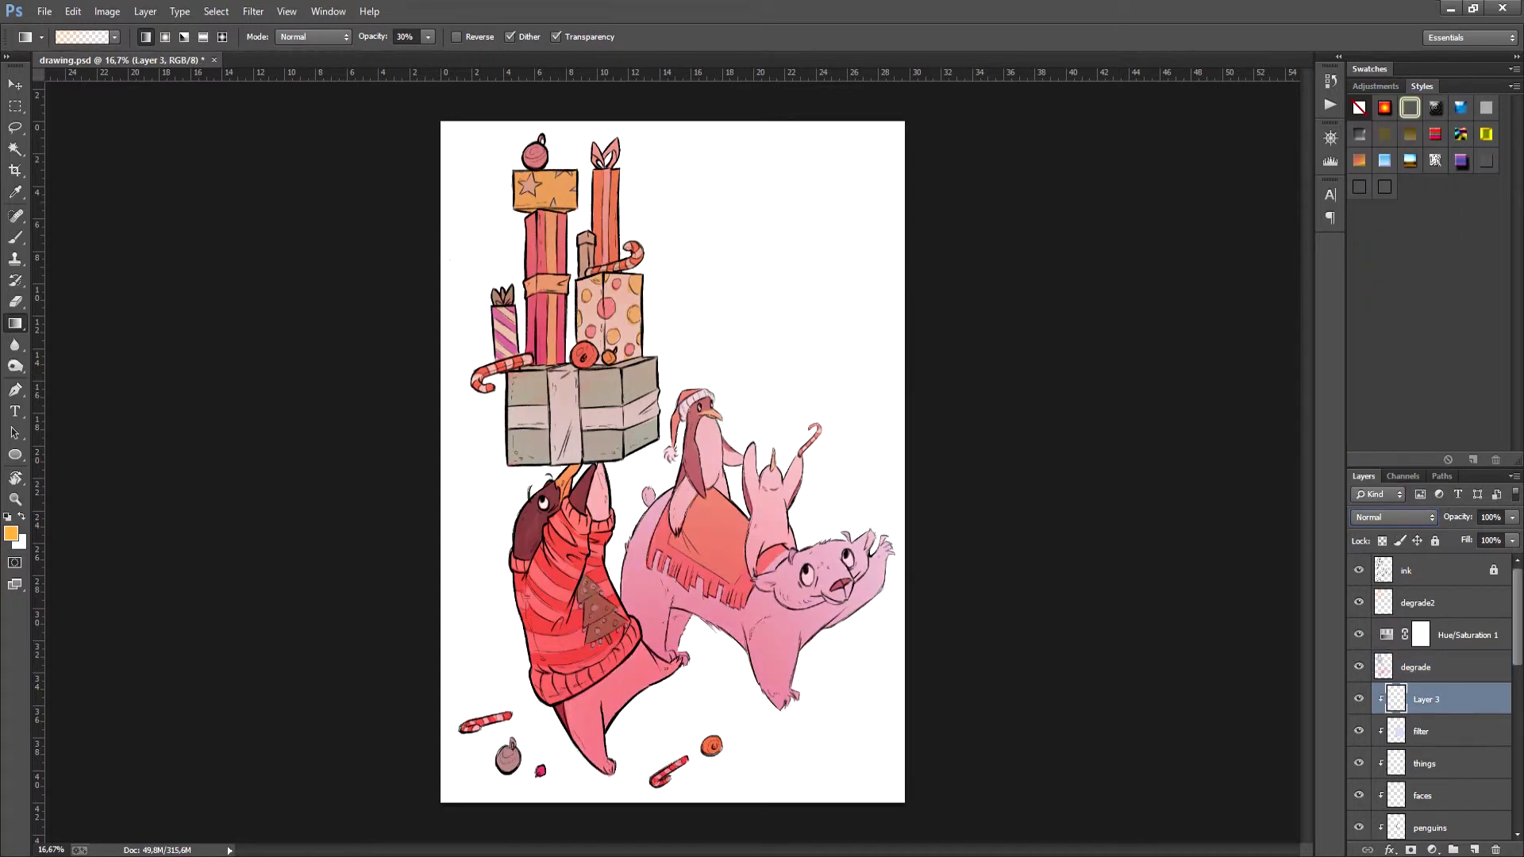
pyautogui.click(82, 37)
pyautogui.click(1374, 353)
# Step: Choose a vivid purple for the Brush and try a shadow stroke on the carrying penguin
pyautogui.press('b')
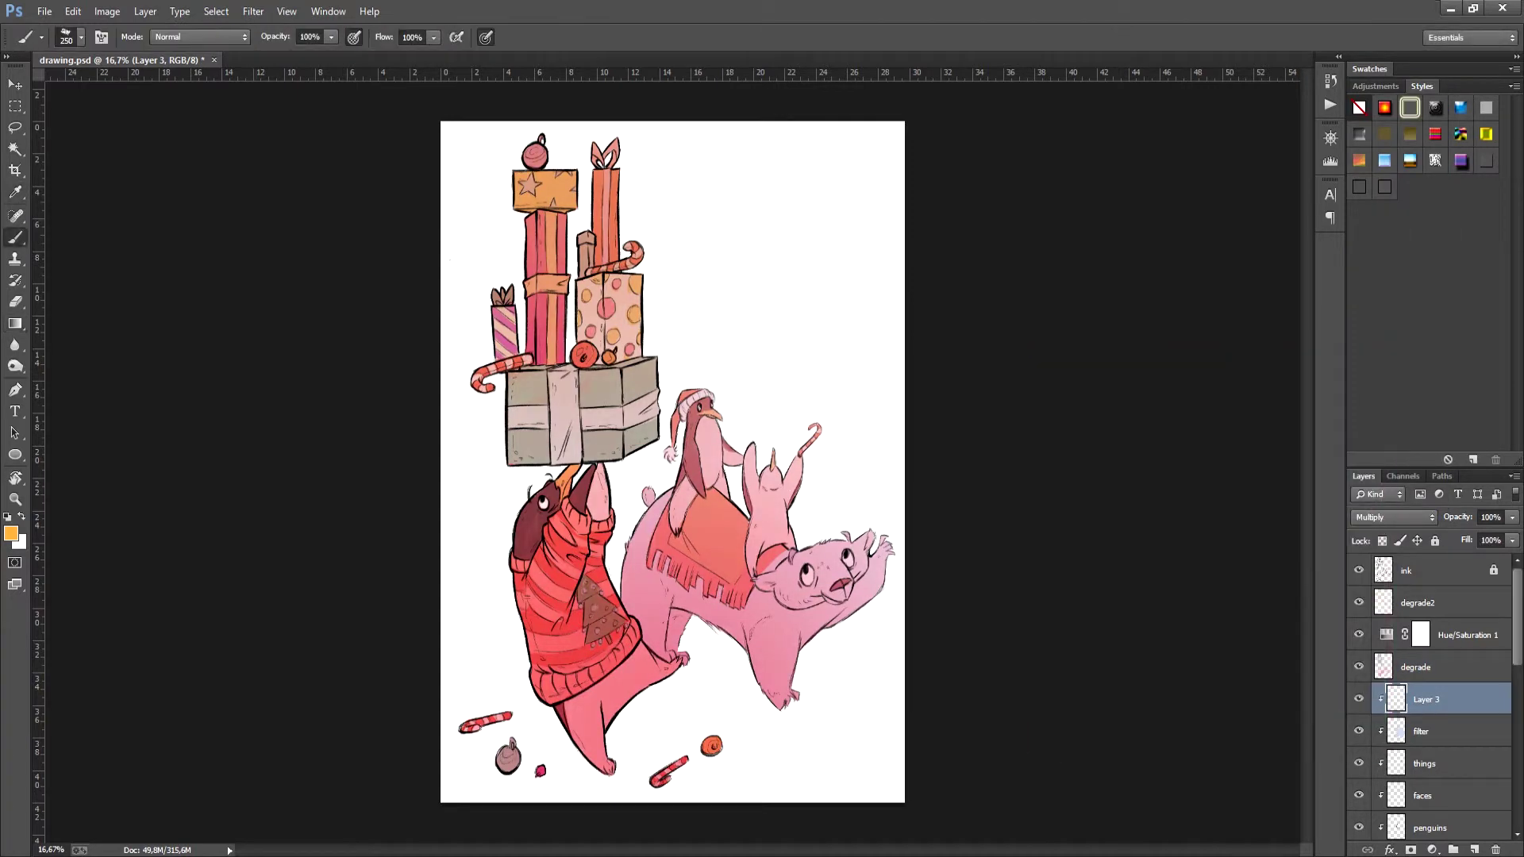
pyautogui.click(81, 37)
pyautogui.press('Escape')
pyautogui.click(11, 534)
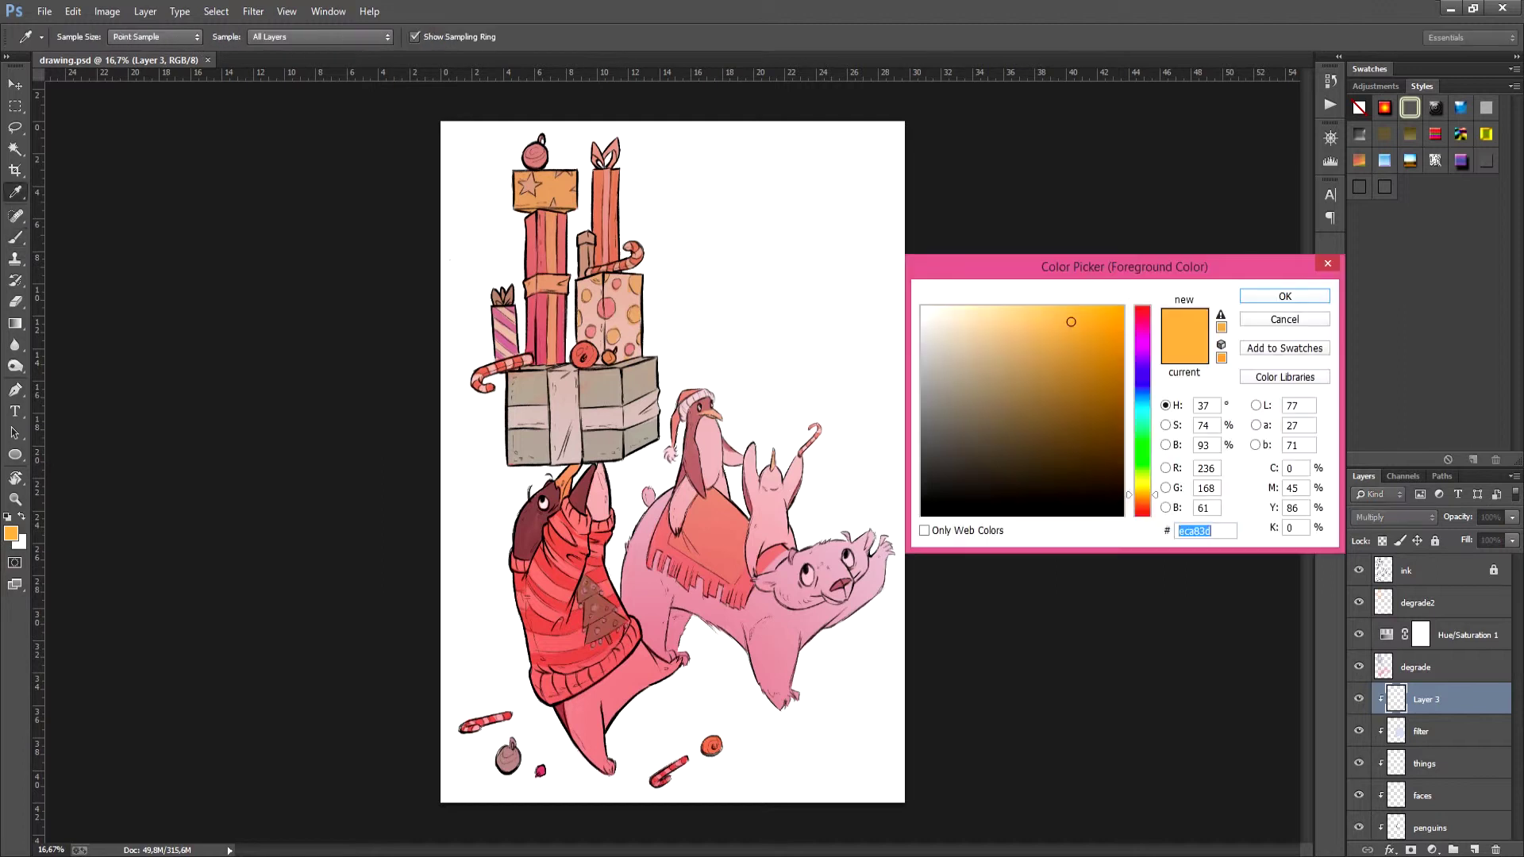
pyautogui.moveTo(1142, 397); pyautogui.dragTo(1143, 352)
pyautogui.click(1068, 343)
pyautogui.click(1285, 296)
pyautogui.press(']')
pyautogui.moveTo(600, 470); pyautogui.dragTo(627, 657)
pyautogui.hotkey('ctrl', 'z')
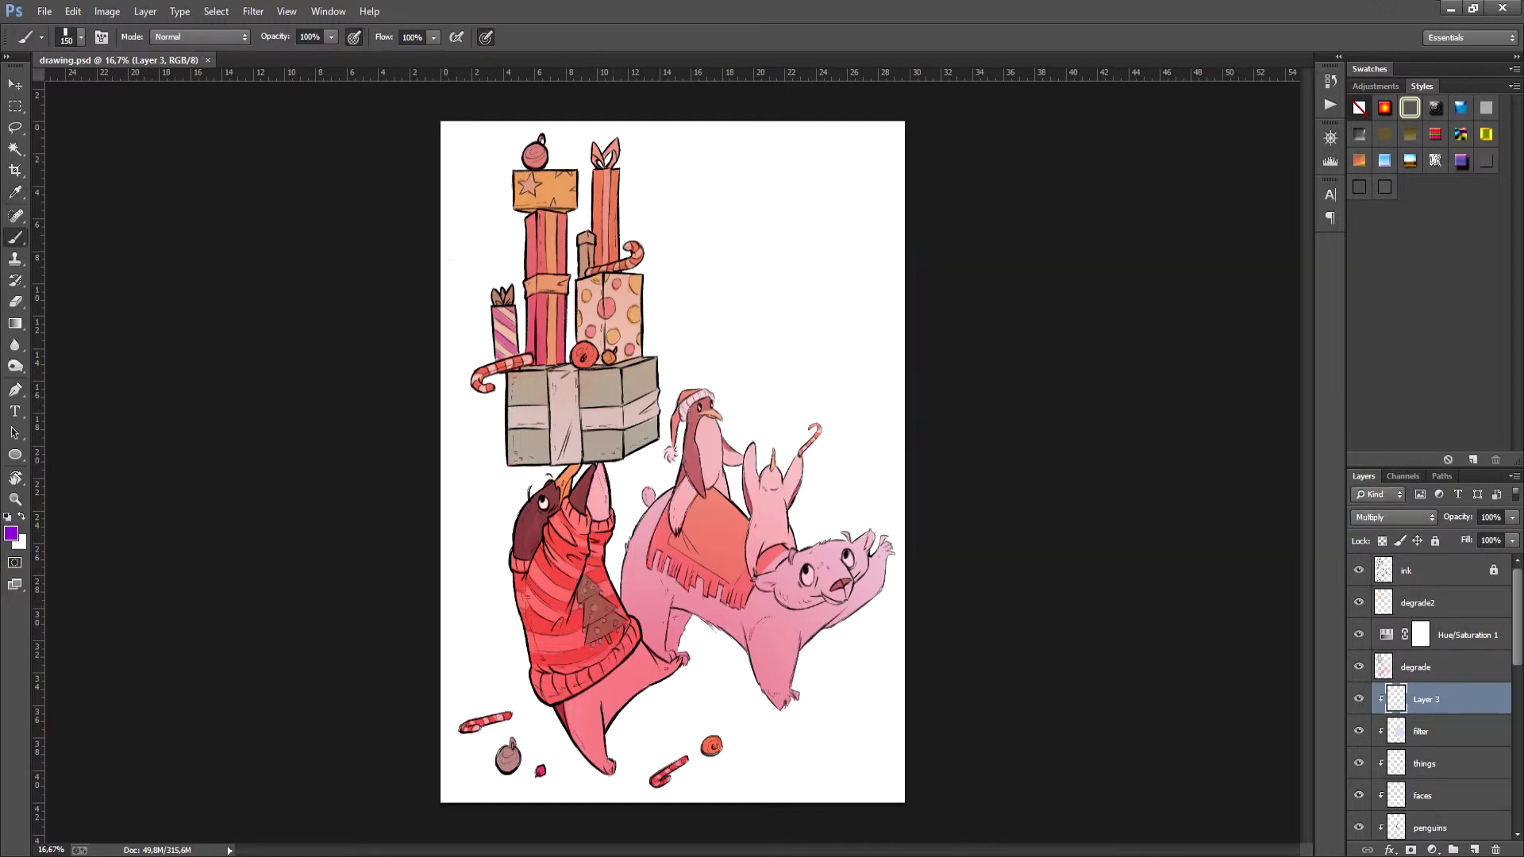
# Step: Change the brush colour to blue-violet and paint shadows along the carrying penguin's back, sleeve, legs and beak
pyautogui.click(11, 533)
pyautogui.click(1143, 362)
pyautogui.click(1286, 296)
pyautogui.moveTo(600, 476); pyautogui.dragTo(625, 660)
pyautogui.hotkey('ctrl', 'z')
pyautogui.moveTo(516, 516)
pyautogui.mouseDown()
pyautogui.moveTo(544, 666)
pyautogui.moveTo(607, 773)
pyautogui.mouseUp()
pyautogui.moveTo(527, 548); pyautogui.dragTo(530, 578)
pyautogui.moveTo(523, 503); pyautogui.dragTo(546, 622)
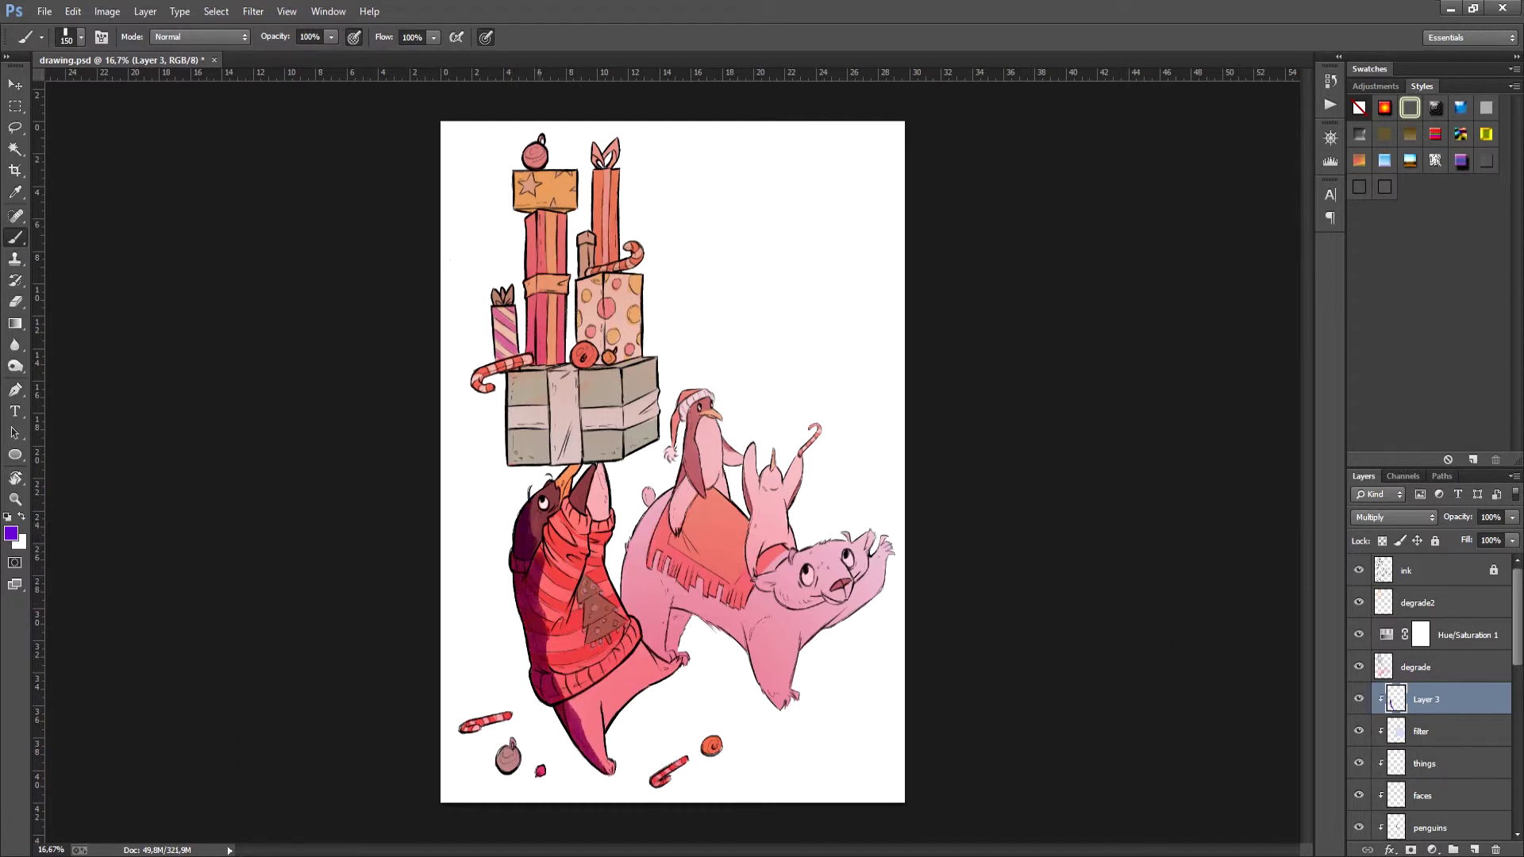
pyautogui.moveTo(555, 546); pyautogui.dragTo(540, 615)
pyautogui.moveTo(603, 698); pyautogui.dragTo(628, 726)
pyautogui.moveTo(565, 461); pyautogui.dragTo(578, 480)
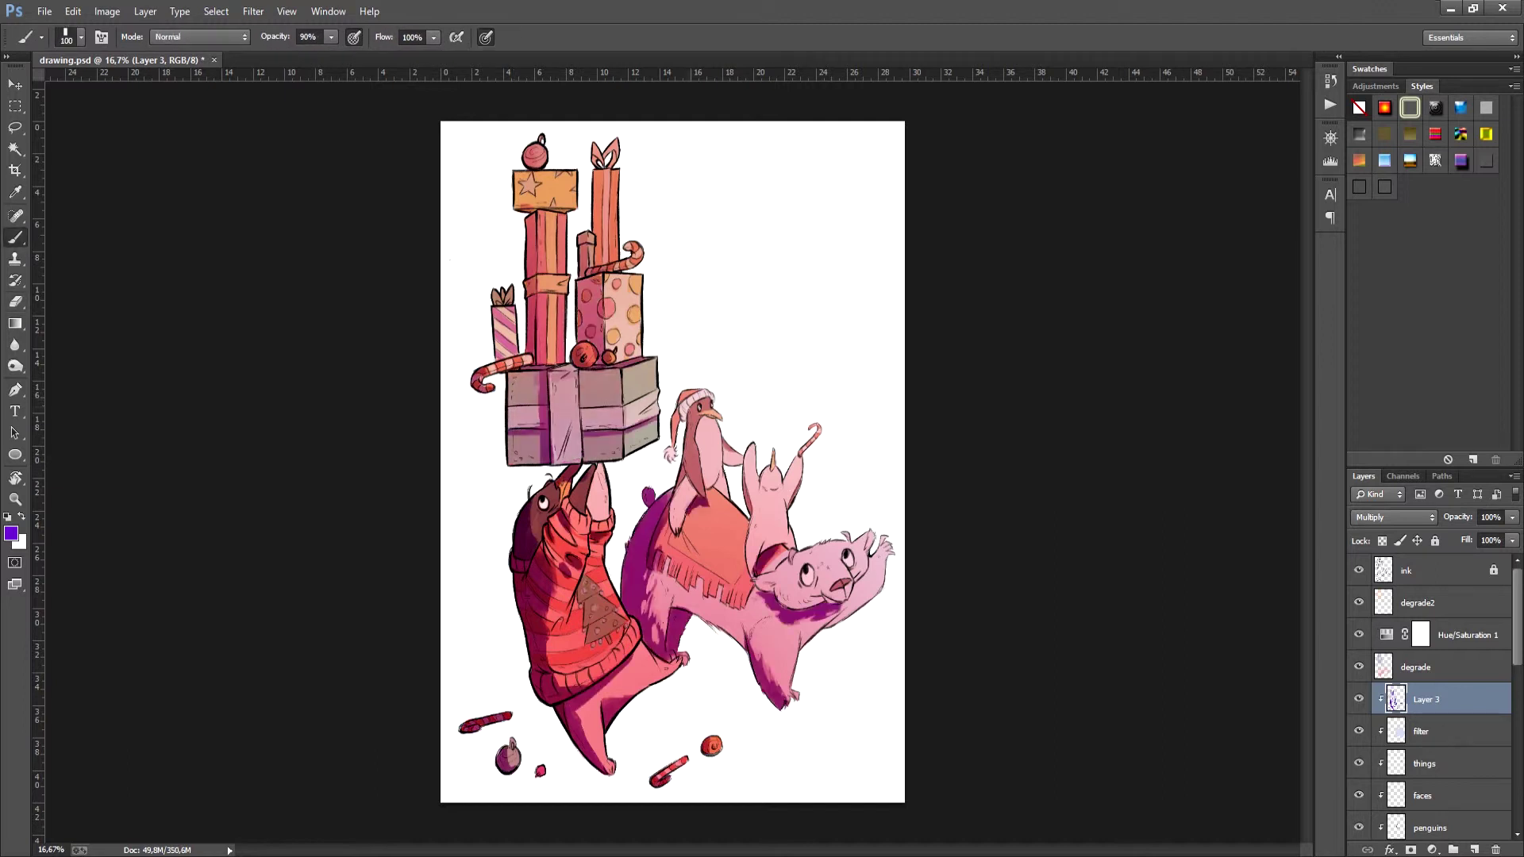
# Step: Paint violet shadows on the riding penguin's hat and wing, and reduce the shadow layer's opacity to about 50%
pyautogui.moveTo(679, 409); pyautogui.dragTo(673, 490)
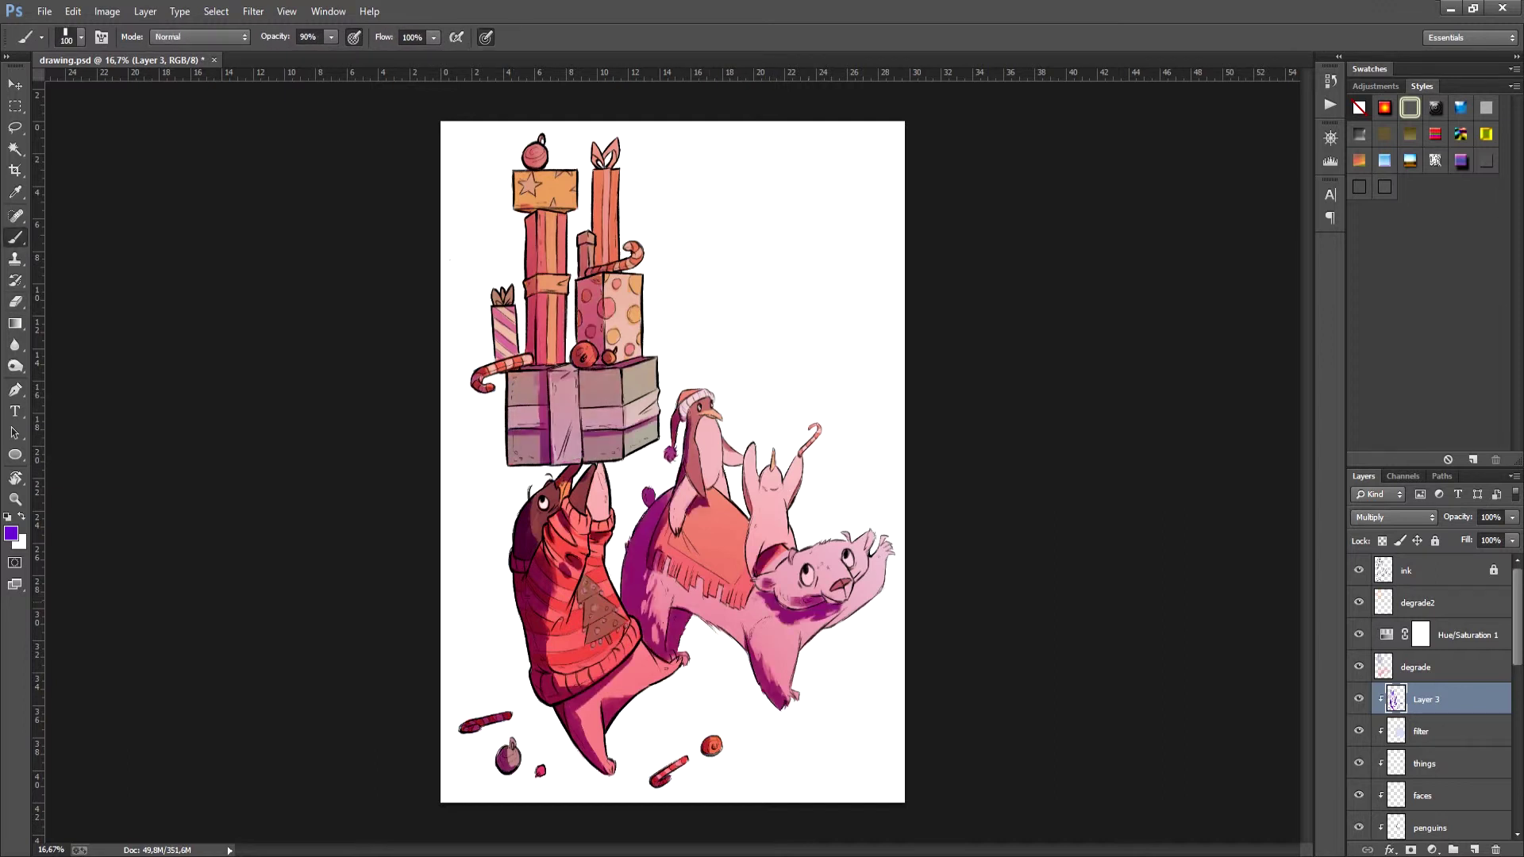
pyautogui.press('e')
pyautogui.press('b')
pyautogui.moveTo(739, 446); pyautogui.dragTo(727, 465)
pyautogui.moveTo(1457, 518); pyautogui.dragTo(1422, 518)
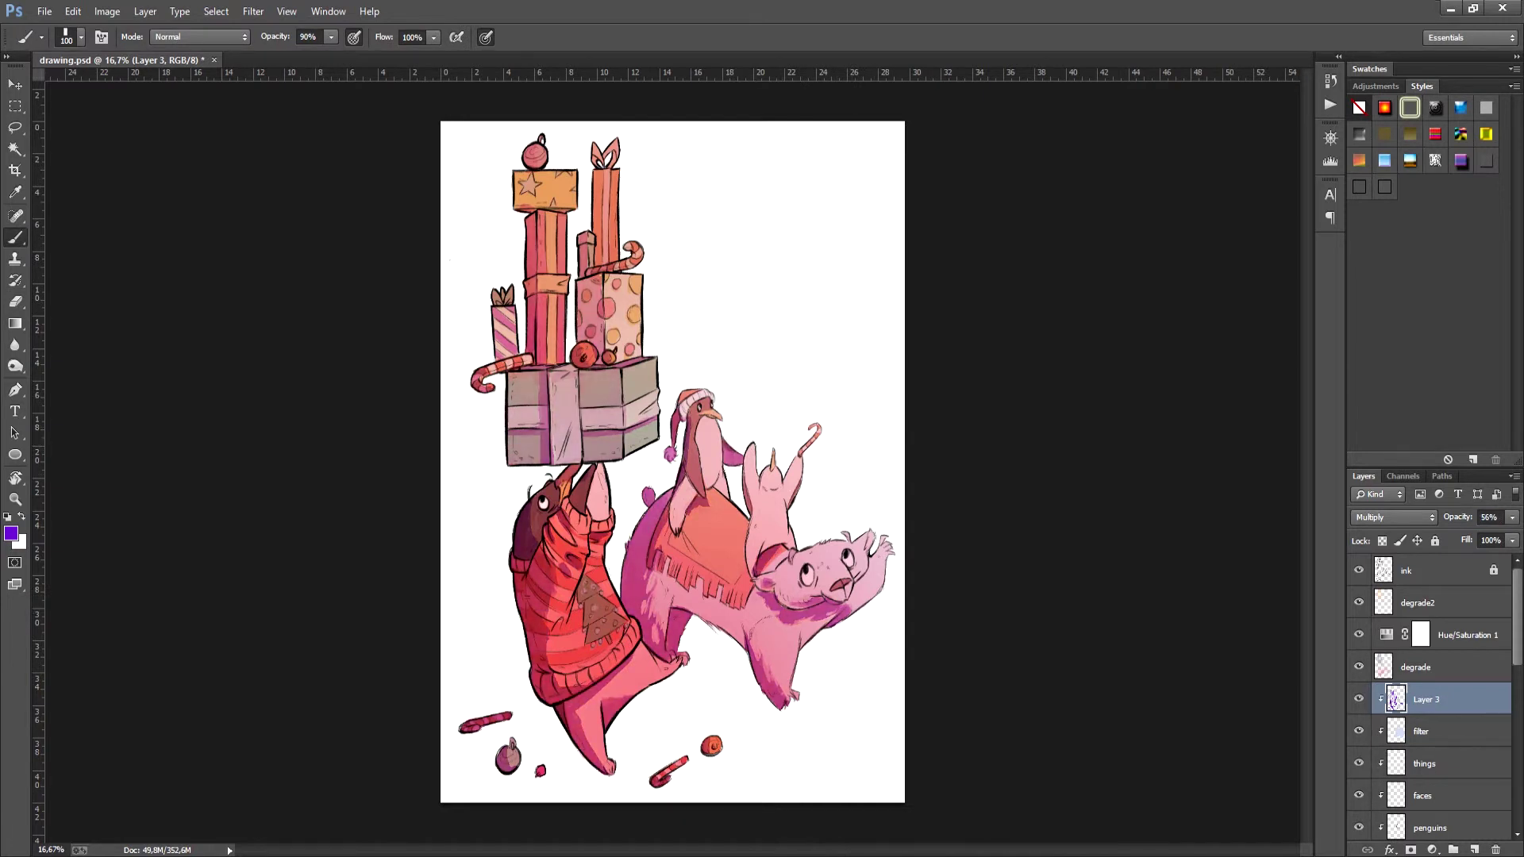
pyautogui.press('e')
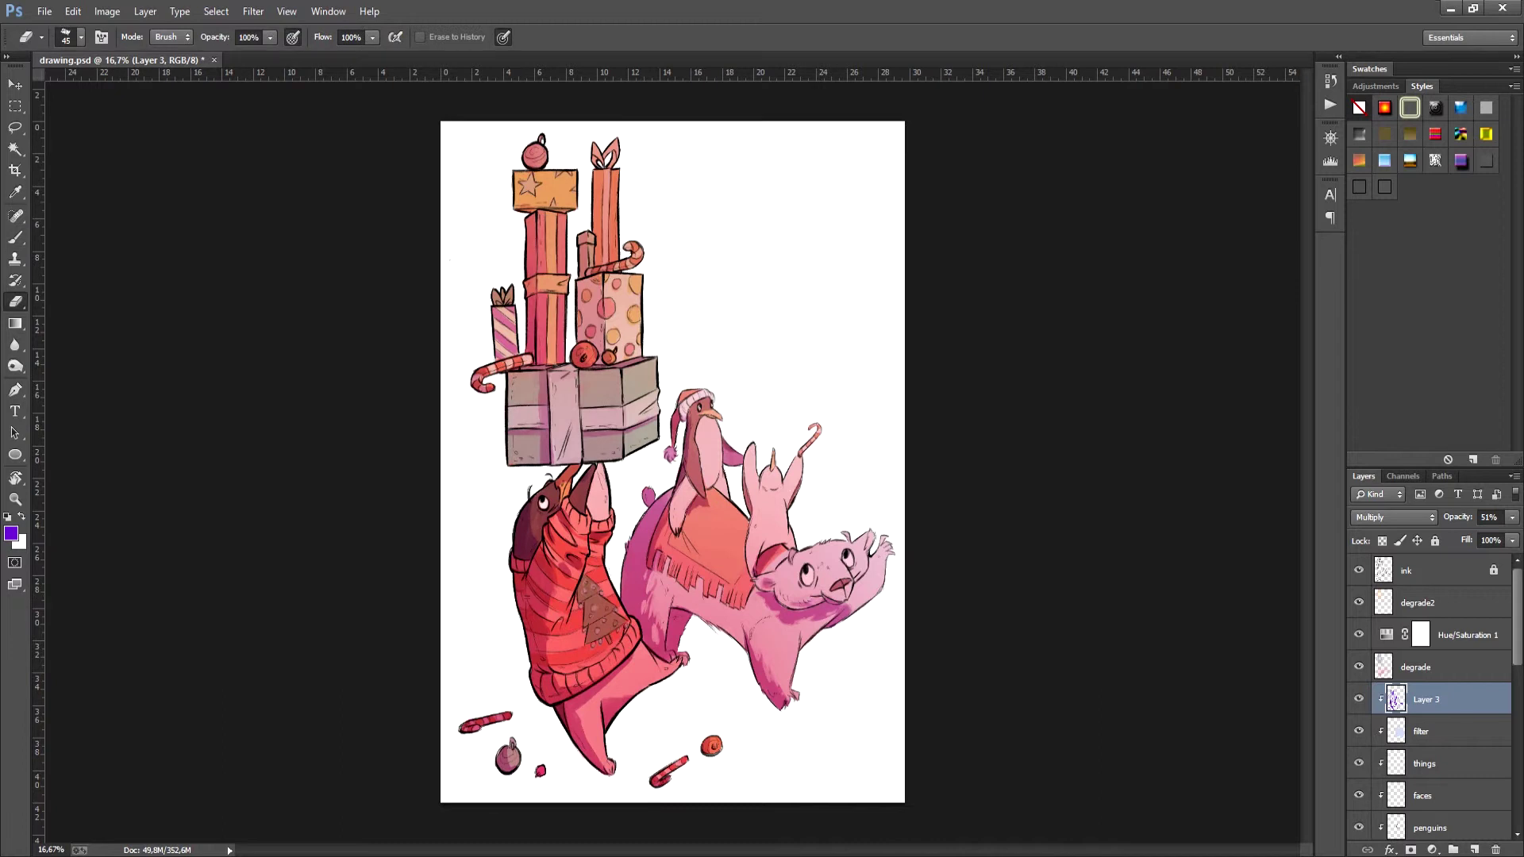
pyautogui.press('Up')
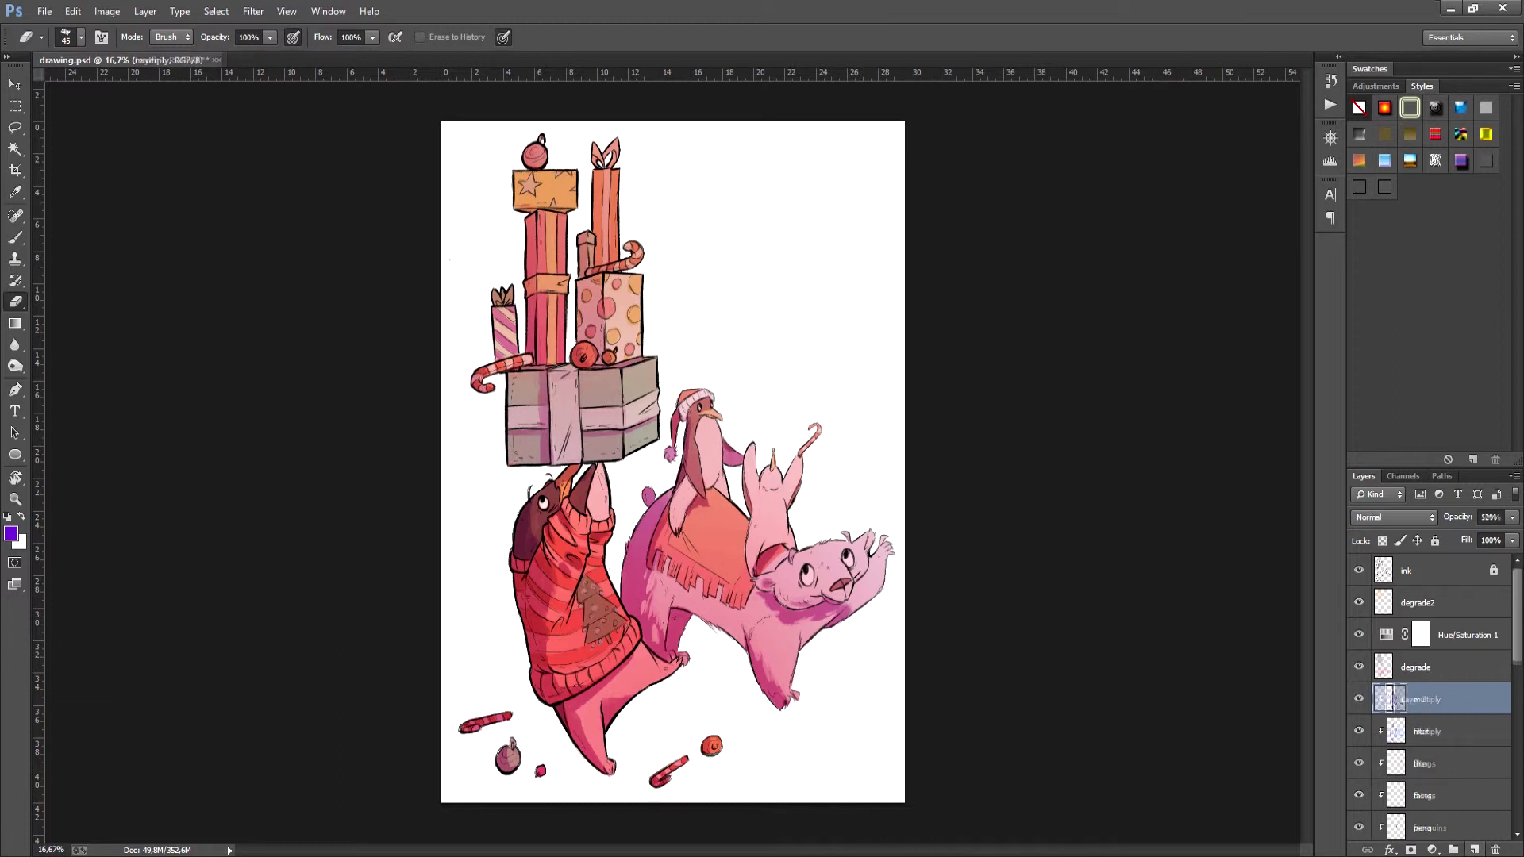
# Step: Set the new layer above multiply to Hard Light and choose a pale lavender paint colour
pyautogui.click(1393, 516)
pyautogui.click(1397, 328)
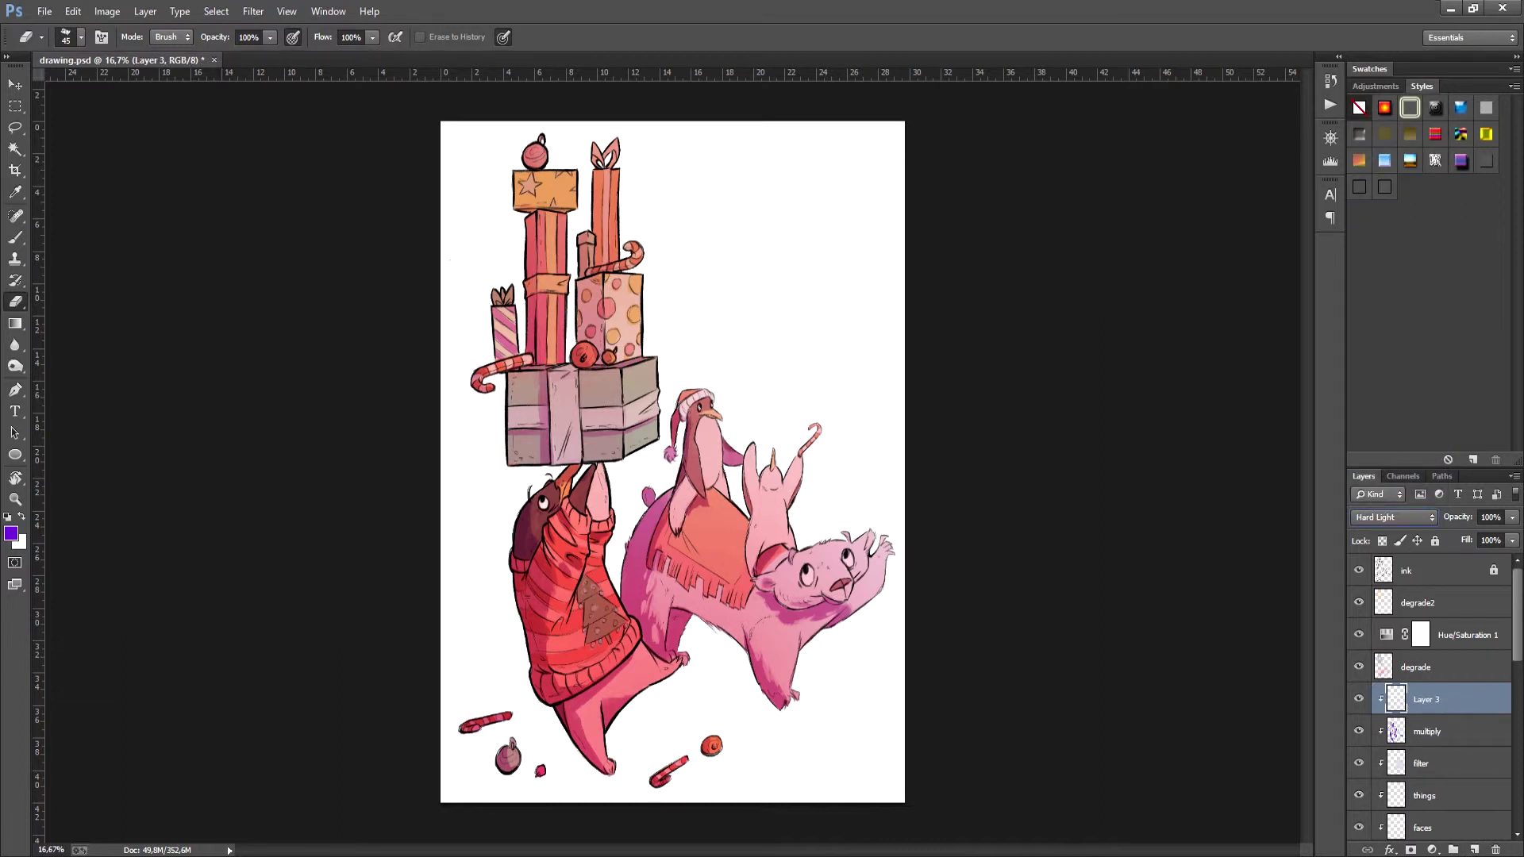
pyautogui.click(12, 533)
pyautogui.click(952, 318)
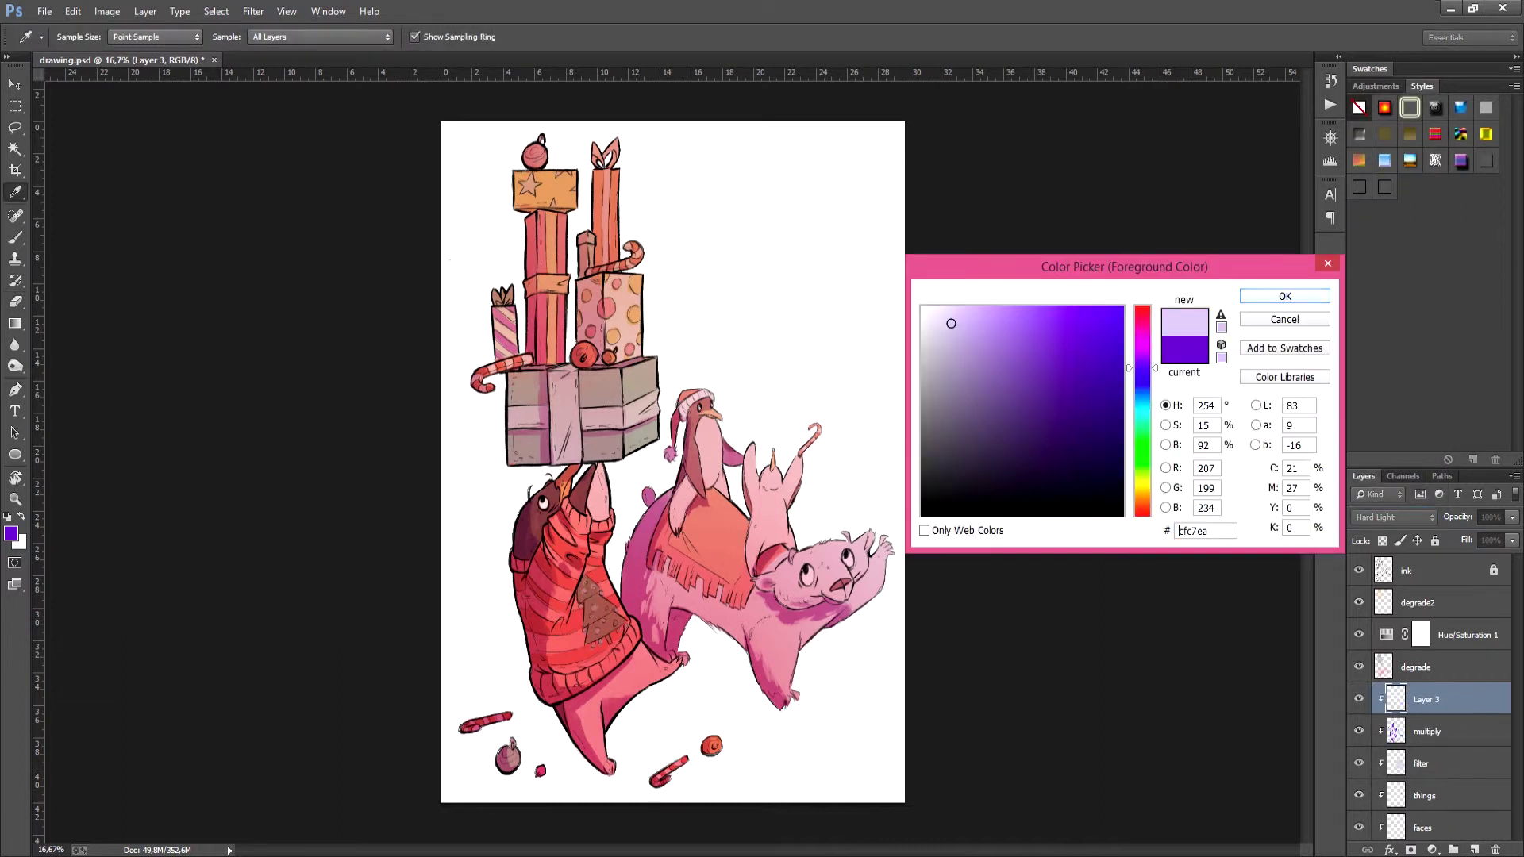
pyautogui.click(1286, 299)
# Step: Brush pale lavender highlights on the polar bear's leg, the saddle blanket and both riders
pyautogui.press('b')
pyautogui.moveTo(782, 631)
pyautogui.mouseDown()
pyautogui.moveTo(777, 659)
pyautogui.moveTo(764, 655)
pyautogui.mouseUp()
pyautogui.moveTo(699, 504)
pyautogui.mouseDown()
pyautogui.moveTo(742, 547)
pyautogui.moveTo(706, 563)
pyautogui.moveTo(742, 587)
pyautogui.mouseUp()
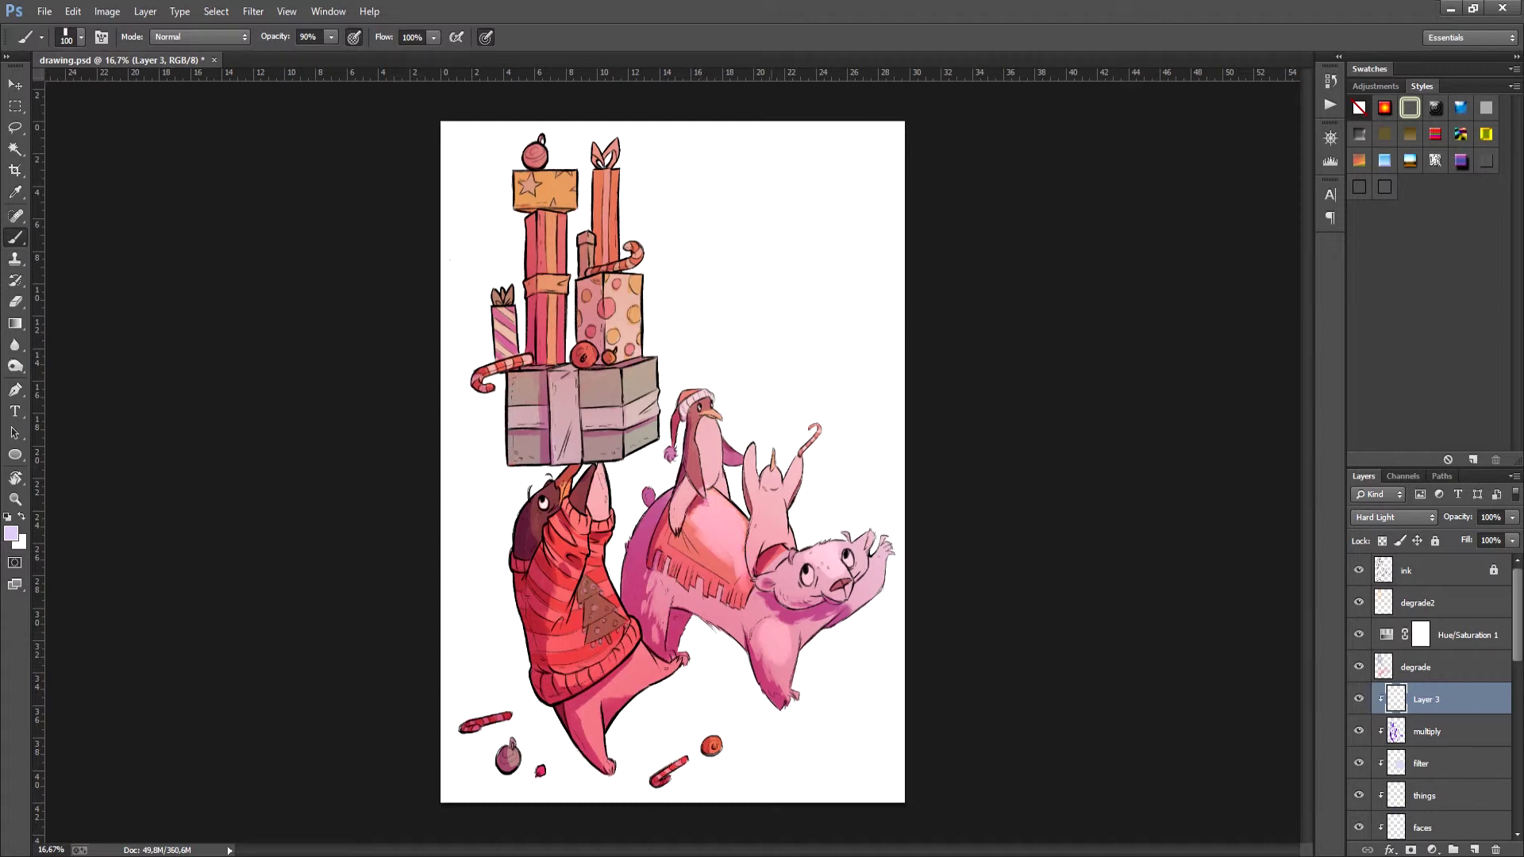
pyautogui.moveTo(758, 484)
pyautogui.mouseDown()
pyautogui.moveTo(793, 465)
pyautogui.moveTo(774, 532)
pyautogui.mouseUp()
pyautogui.moveTo(712, 424); pyautogui.dragTo(713, 472)
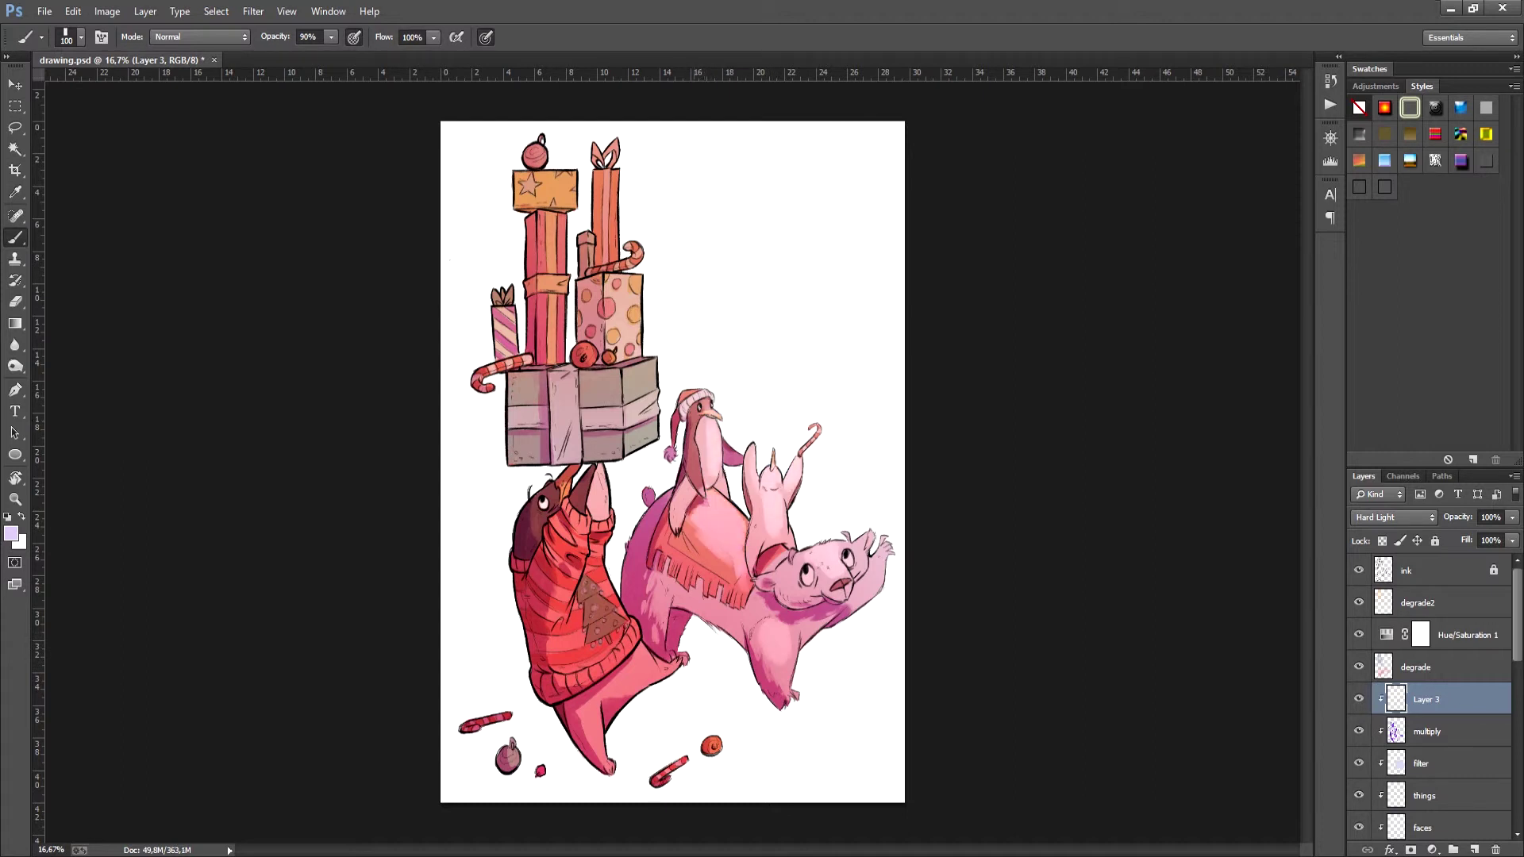
# Step: Brush lavender highlights on the carrying penguin's sweater and face and on the side of the big gift box
pyautogui.moveTo(586, 573)
pyautogui.mouseDown()
pyautogui.moveTo(607, 635)
pyautogui.moveTo(578, 613)
pyautogui.moveTo(647, 678)
pyautogui.mouseUp()
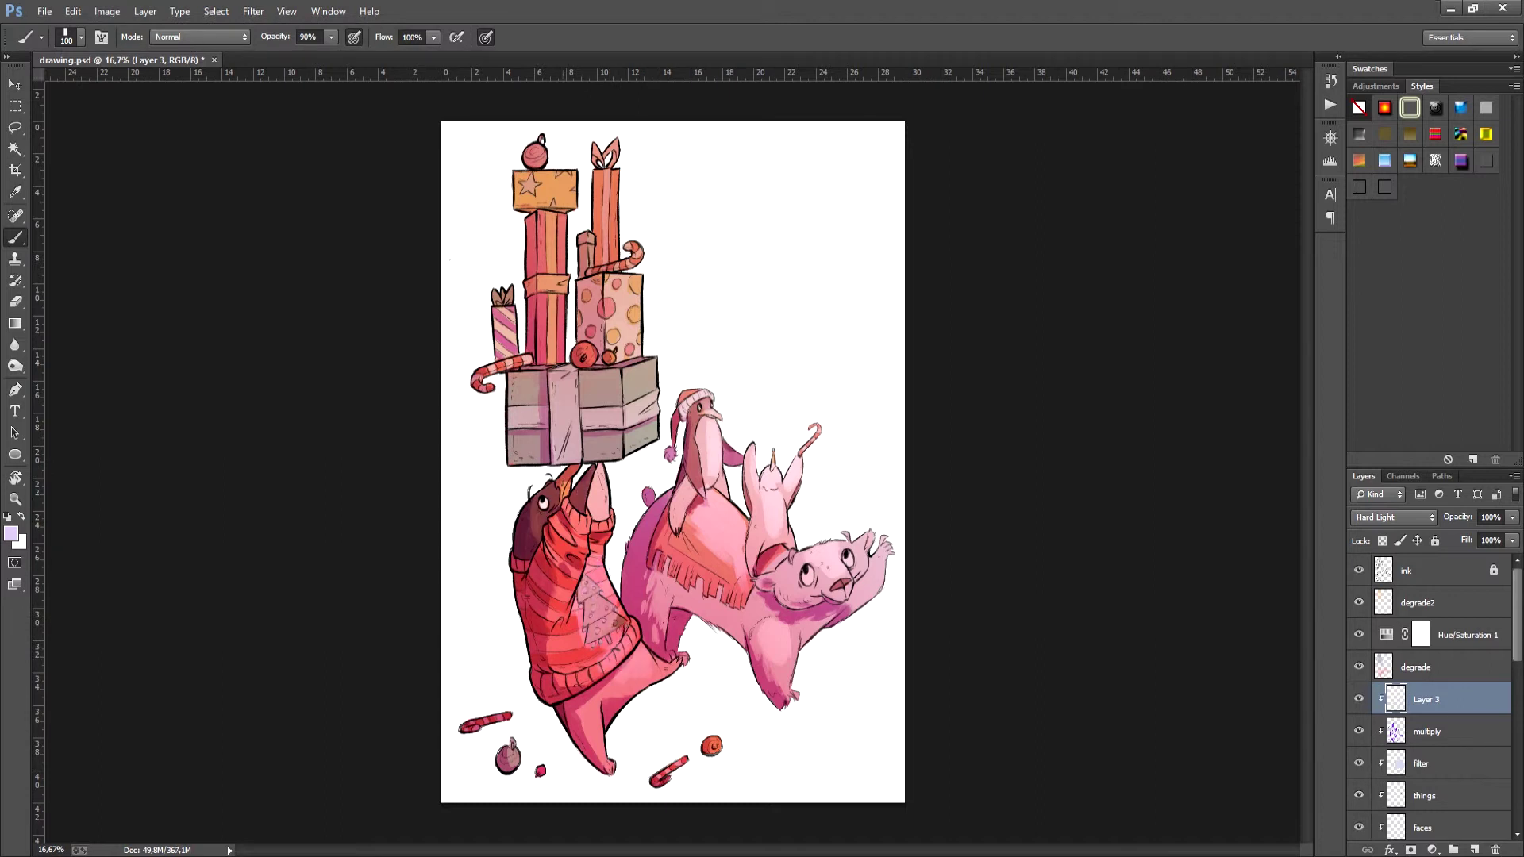
pyautogui.moveTo(554, 489); pyautogui.dragTo(551, 516)
pyautogui.moveTo(635, 446); pyautogui.dragTo(647, 361)
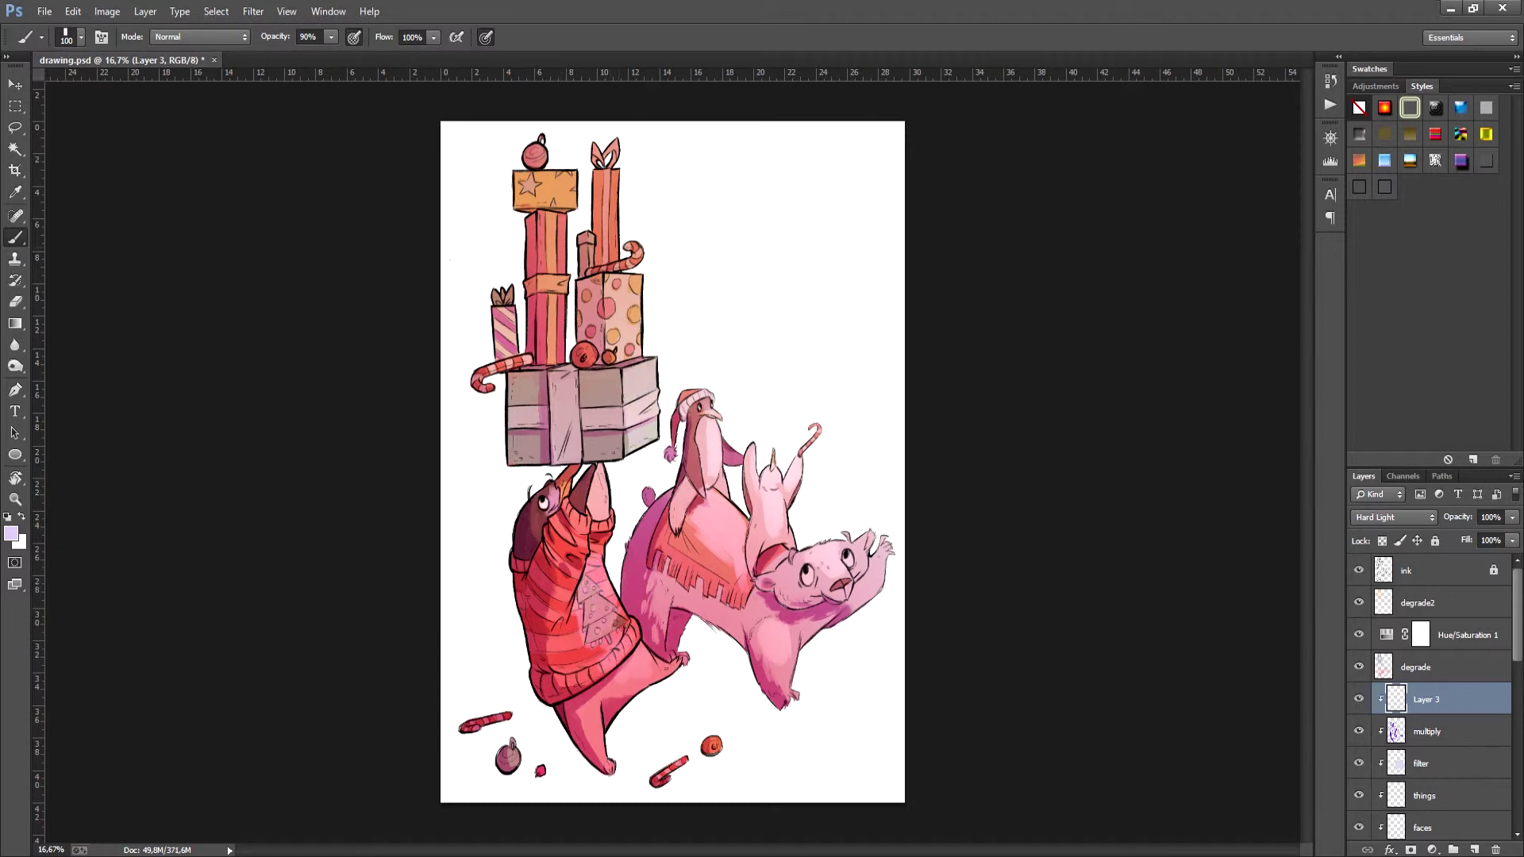
# Step: Brush lavender highlights on the dotted gift, candy cane, tall striped gift and the baubles in the stack and on the ground
pyautogui.moveTo(609, 299); pyautogui.dragTo(615, 353)
pyautogui.moveTo(633, 276); pyautogui.dragTo(634, 324)
pyautogui.moveTo(635, 242); pyautogui.dragTo(636, 262)
pyautogui.moveTo(552, 212); pyautogui.dragTo(554, 360)
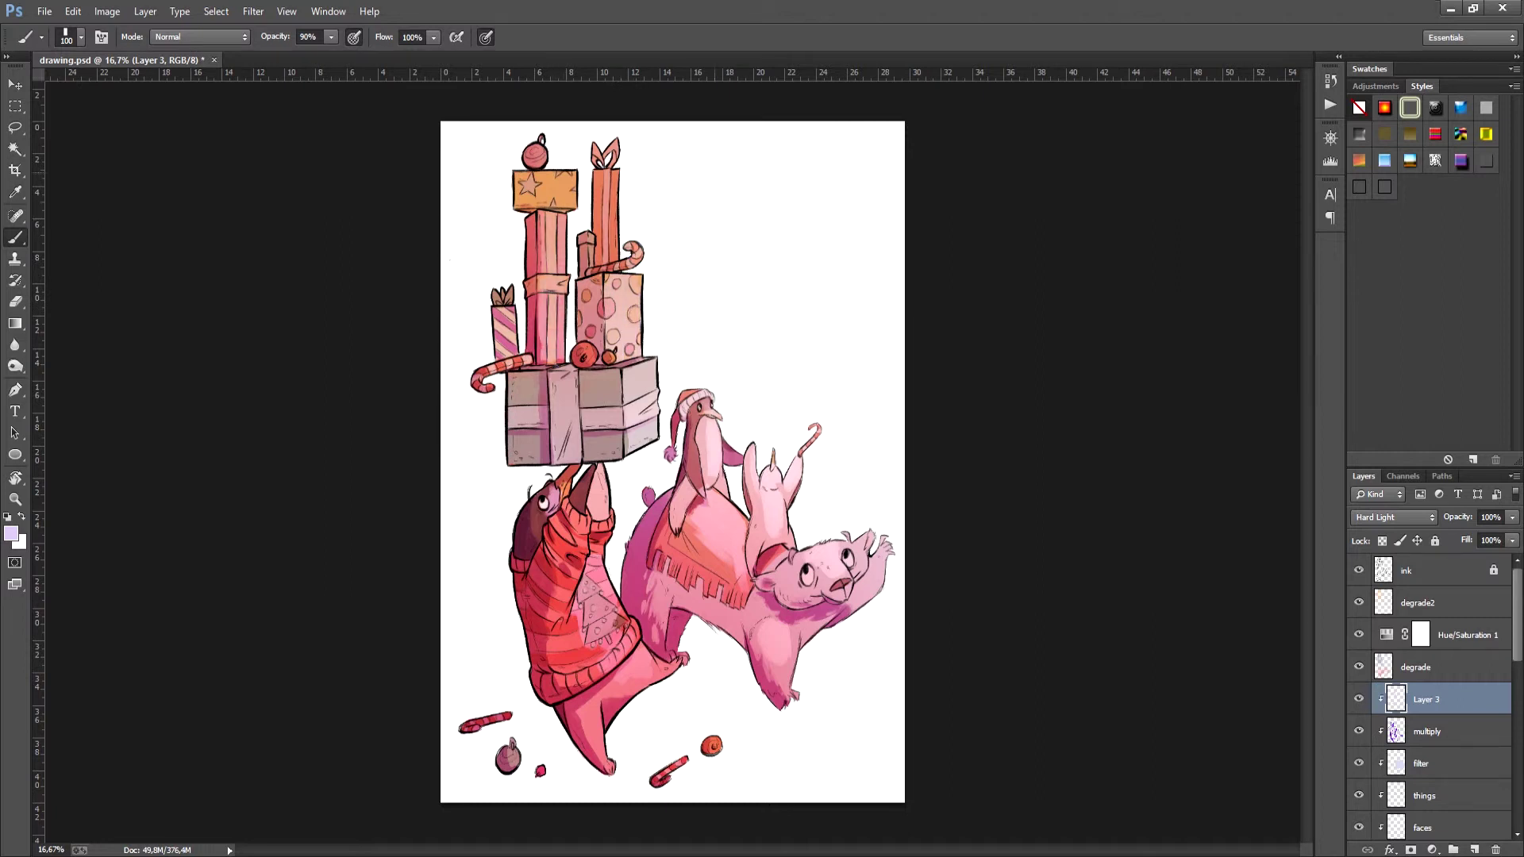
pyautogui.moveTo(547, 213)
pyautogui.mouseDown()
pyautogui.moveTo(551, 364)
pyautogui.moveTo(592, 360)
pyautogui.mouseUp()
pyautogui.moveTo(609, 354); pyautogui.dragTo(614, 361)
pyautogui.moveTo(508, 749); pyautogui.dragTo(517, 766)
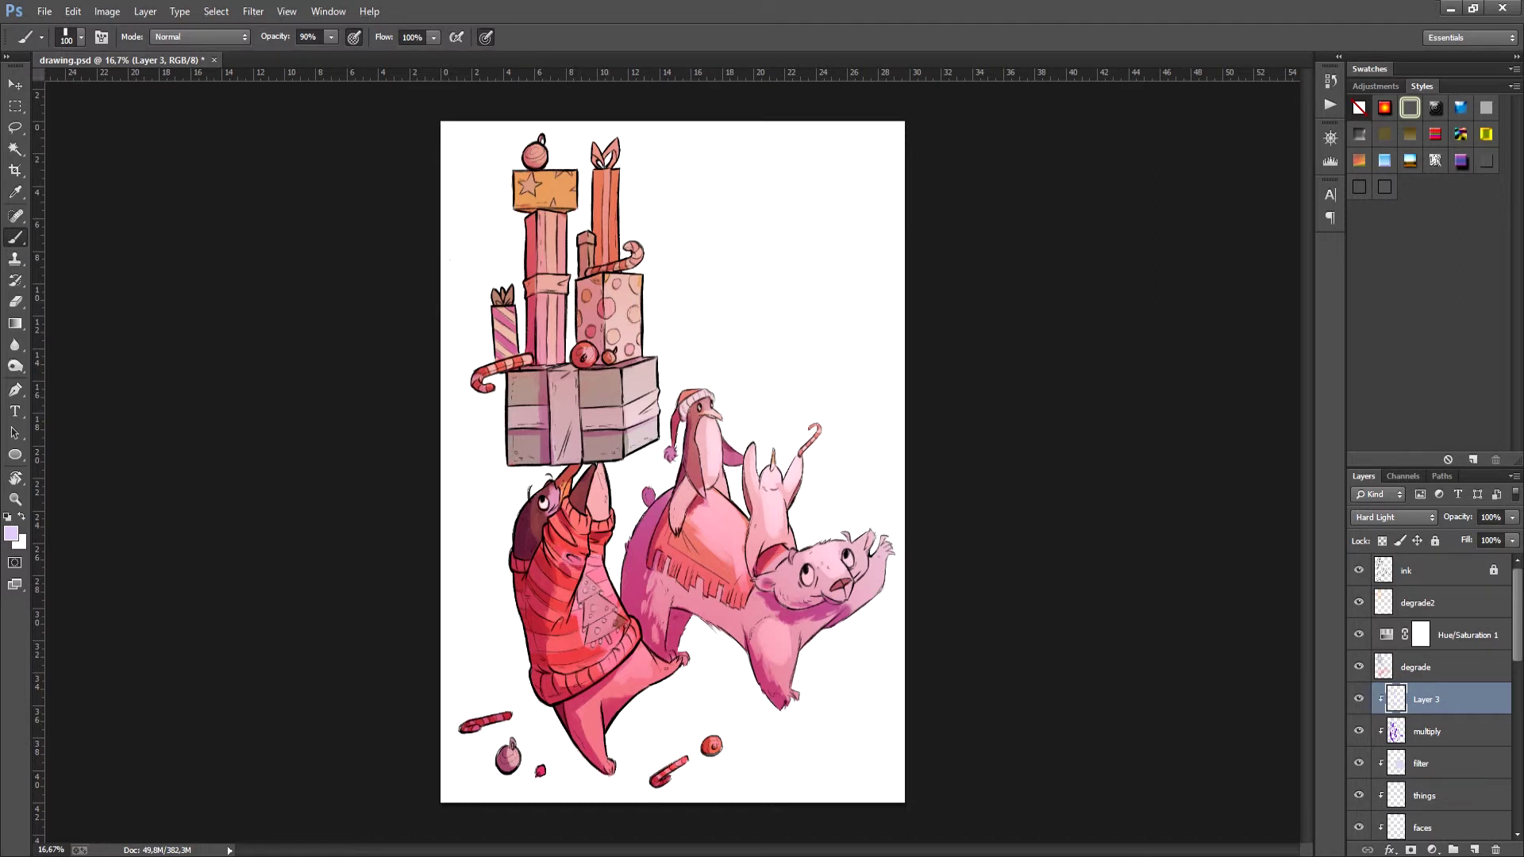
# Step: Touch up the lavender highlights with the Eraser and Brush, and undo the last stroke
pyautogui.press('e')
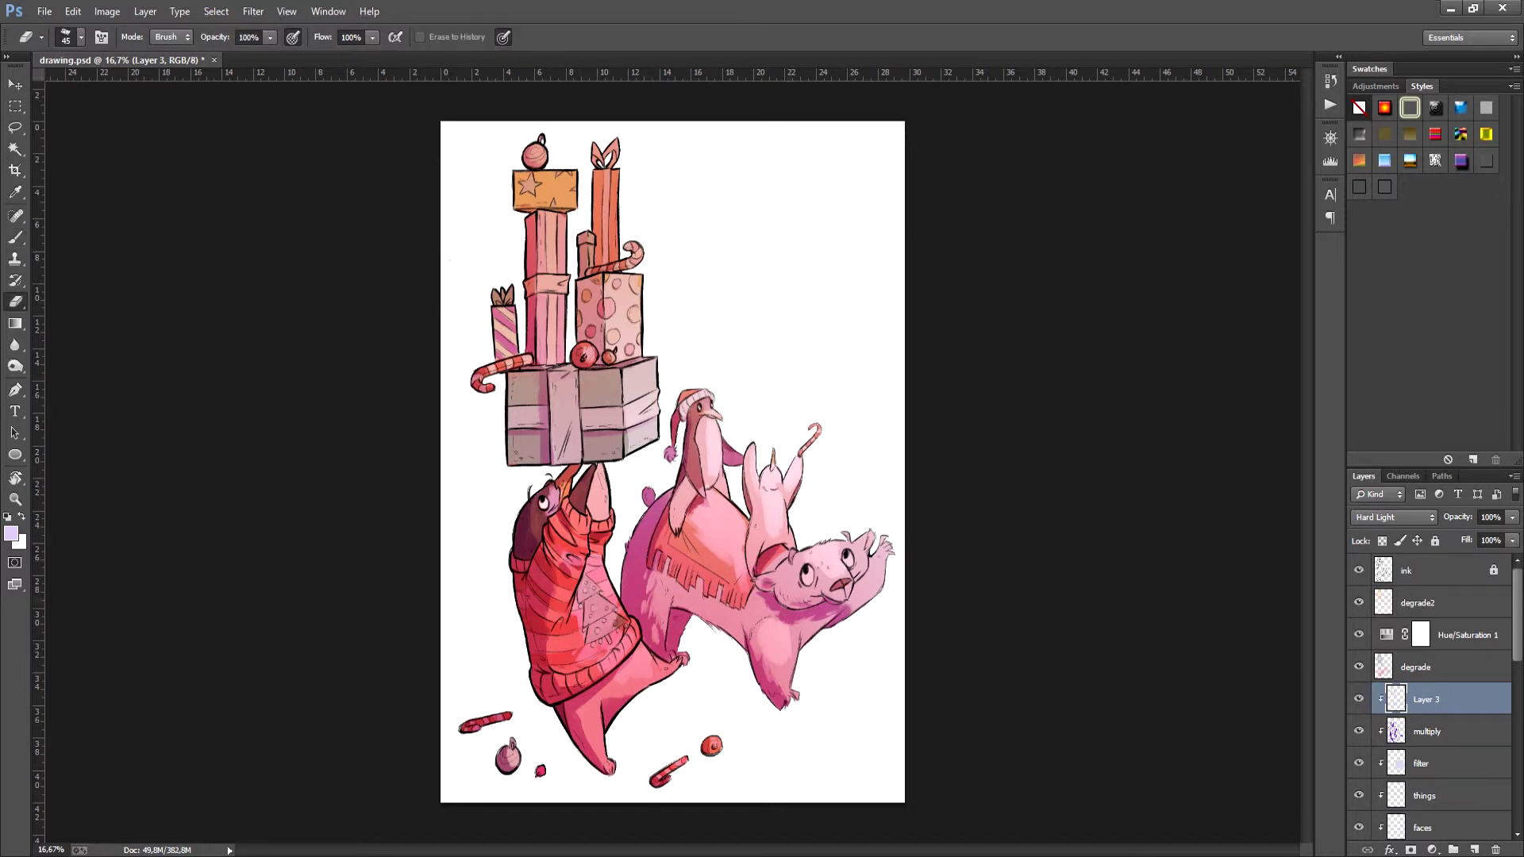
pyautogui.press('b')
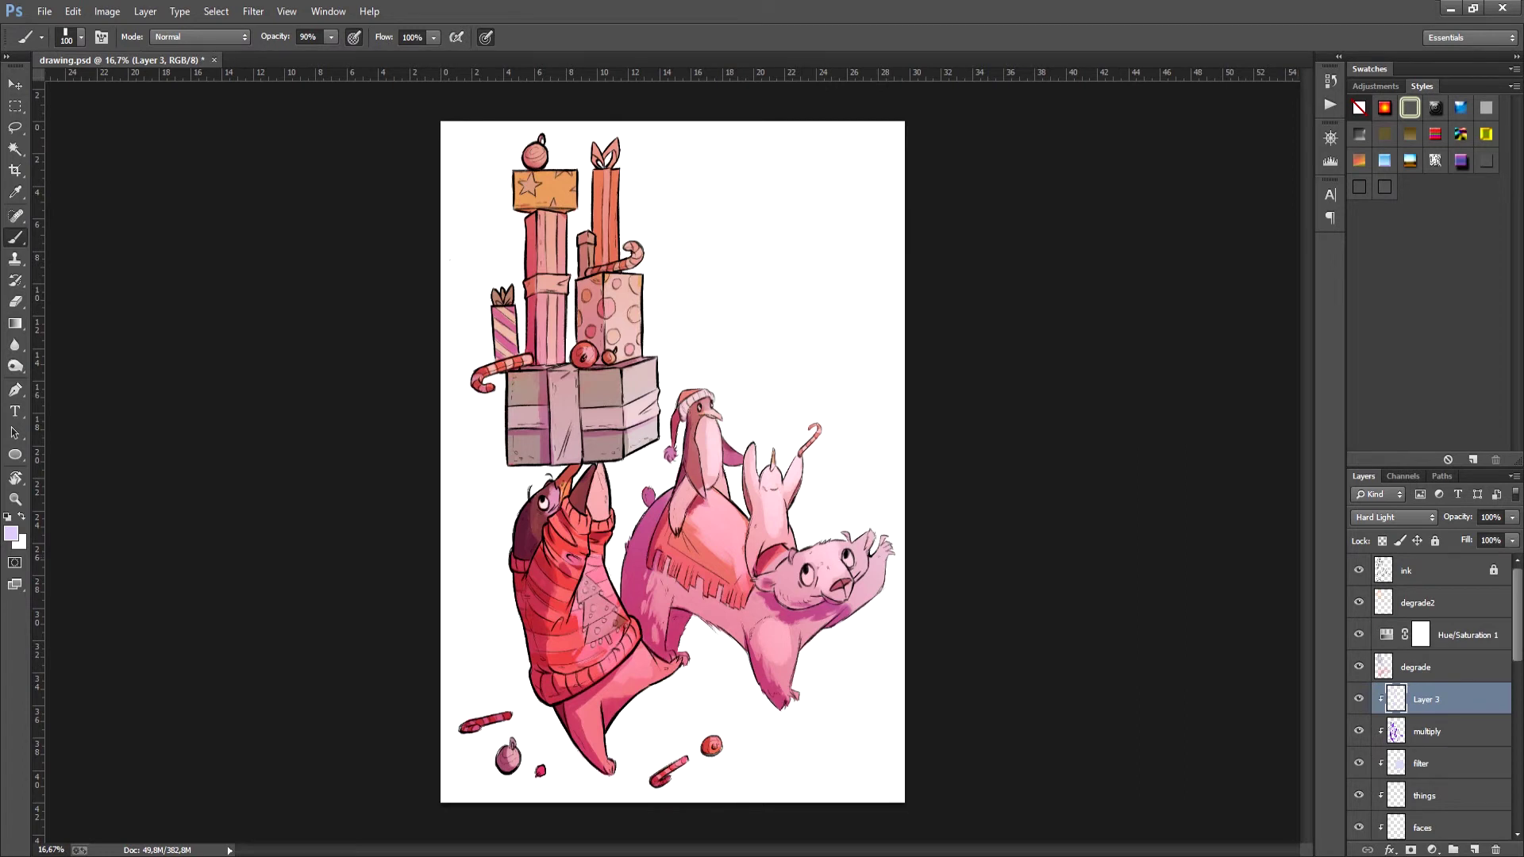
pyautogui.press('e')
pyautogui.press('b')
pyautogui.hotkey('ctrl', 'z')
# Step: Rename the Hard Light highlight layer as light
pyautogui.doubleClick(1426, 699)
pyautogui.write('light')
pyautogui.press('Return')
pyautogui.hotkey('ctrl', '-')
pyautogui.hotkey('ctrl', '+')
pyautogui.press('e')
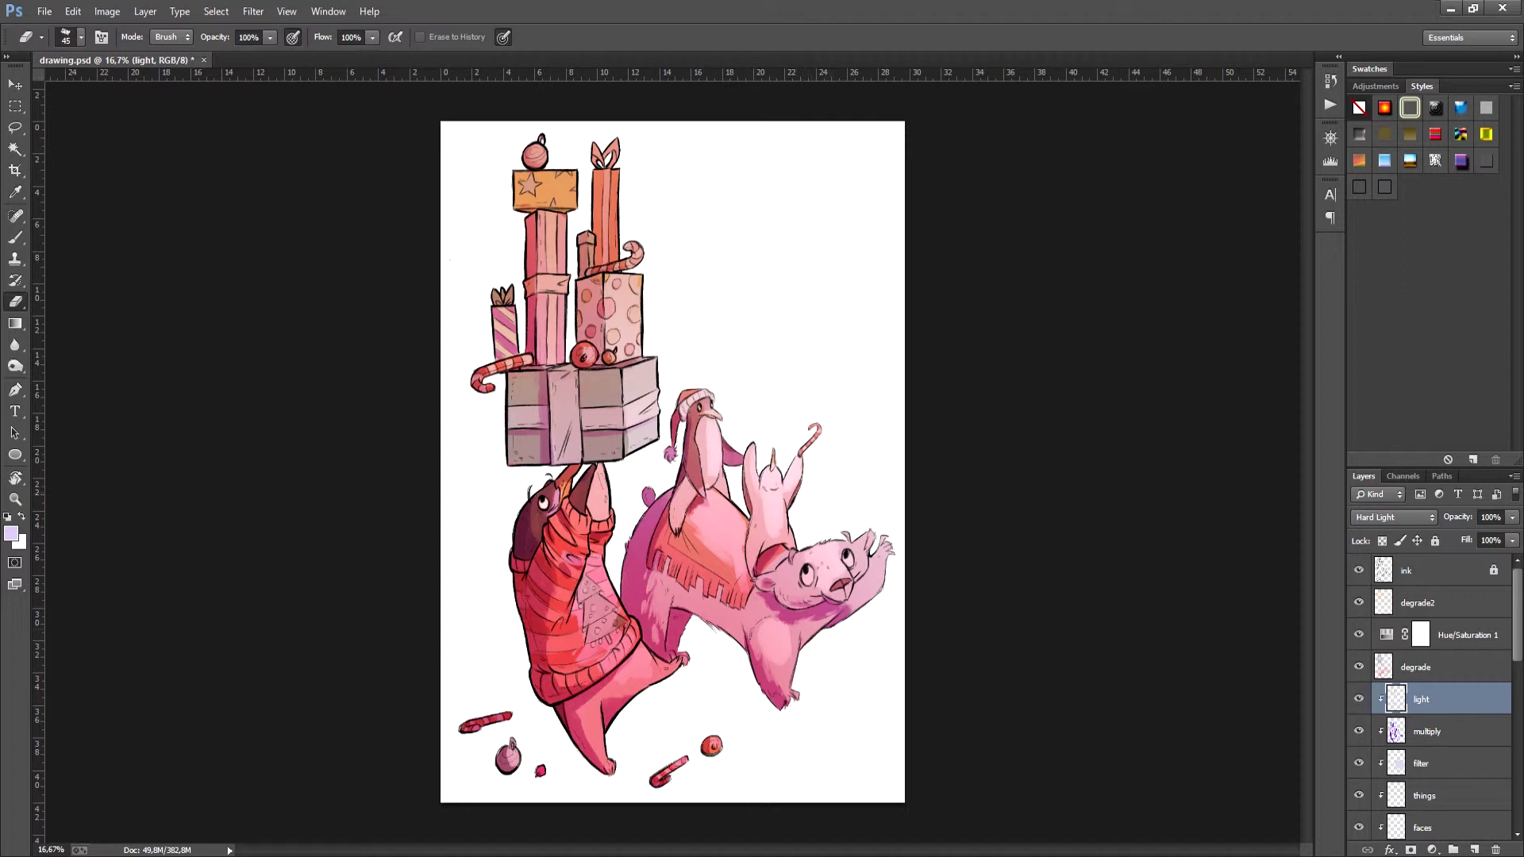
# Step: Recolour the polar bear's outlines on the ink layer with a pink based on the bear's colour
pyautogui.click(1421, 570)
pyautogui.press('b')
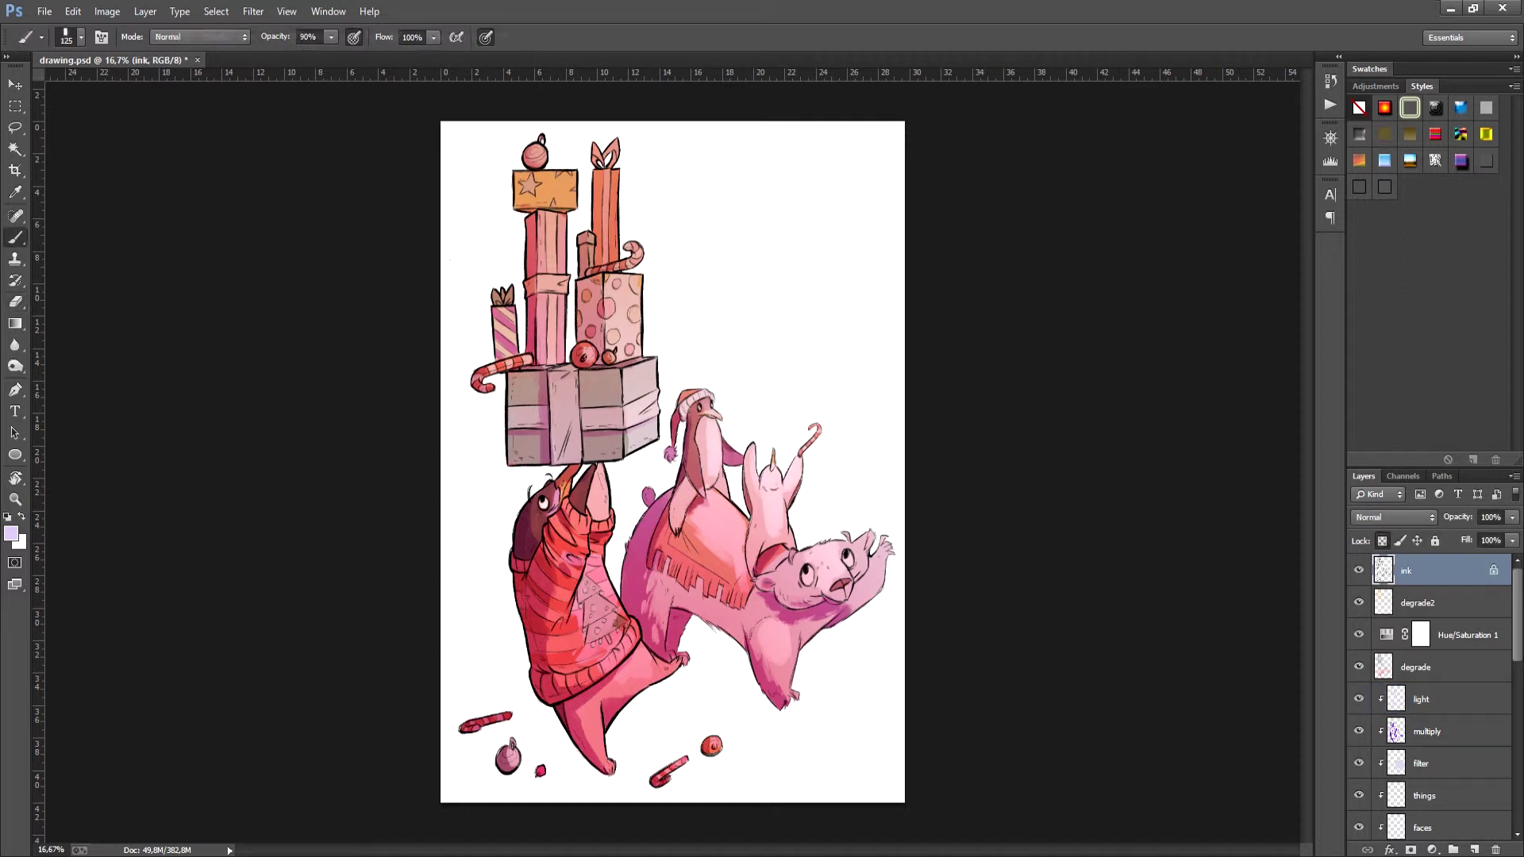
pyautogui.keyDown('alt'); pyautogui.click(635, 555); pyautogui.keyUp('alt')
pyautogui.click(11, 533)
pyautogui.click(1057, 441)
pyautogui.press('Return')
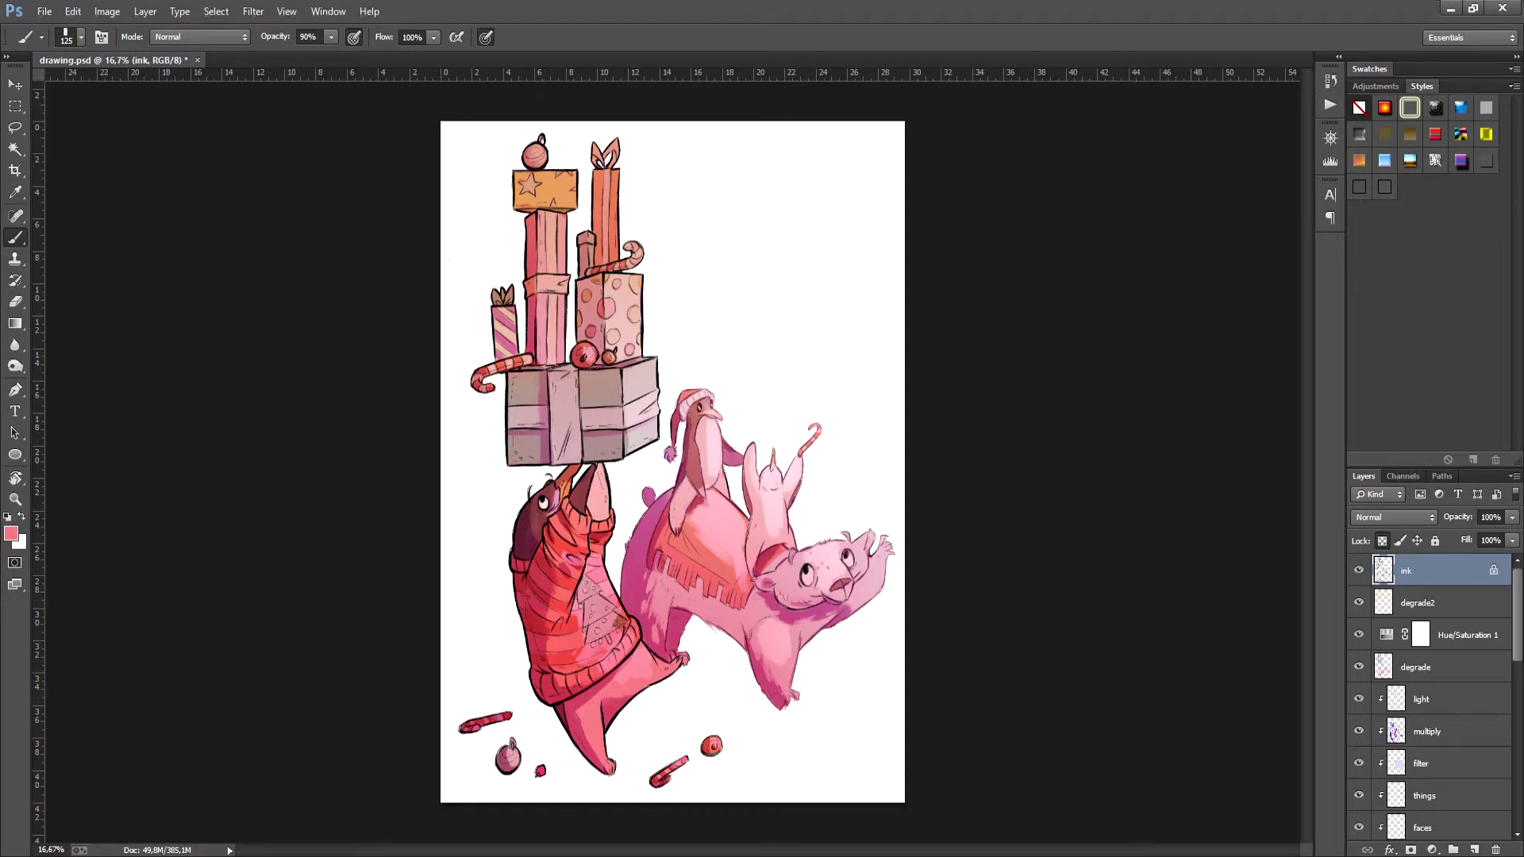
# Step: Recolour the stacked gifts' ink outlines with tones such as ochre brown (#98793d) and dark red, and save the drawing
pyautogui.click(12, 533)
pyautogui.press('Escape')
pyautogui.click(11, 534)
pyautogui.click(1140, 349)
pyautogui.click(1289, 296)
pyautogui.click(11, 534)
pyautogui.click(1043, 392)
pyautogui.click(1287, 295)
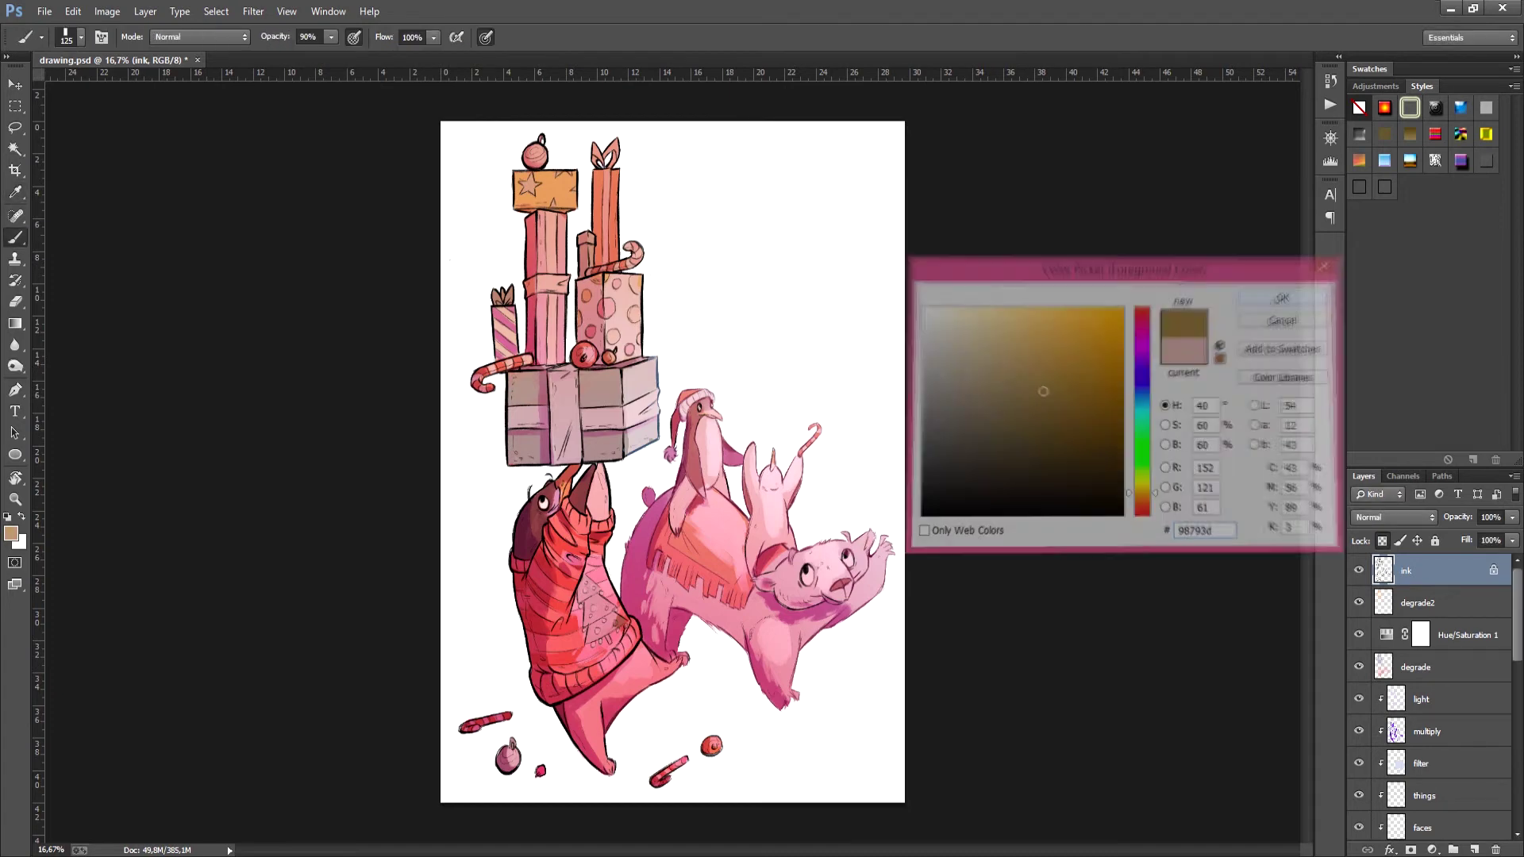
pyautogui.click(11, 533)
pyautogui.click(1127, 373)
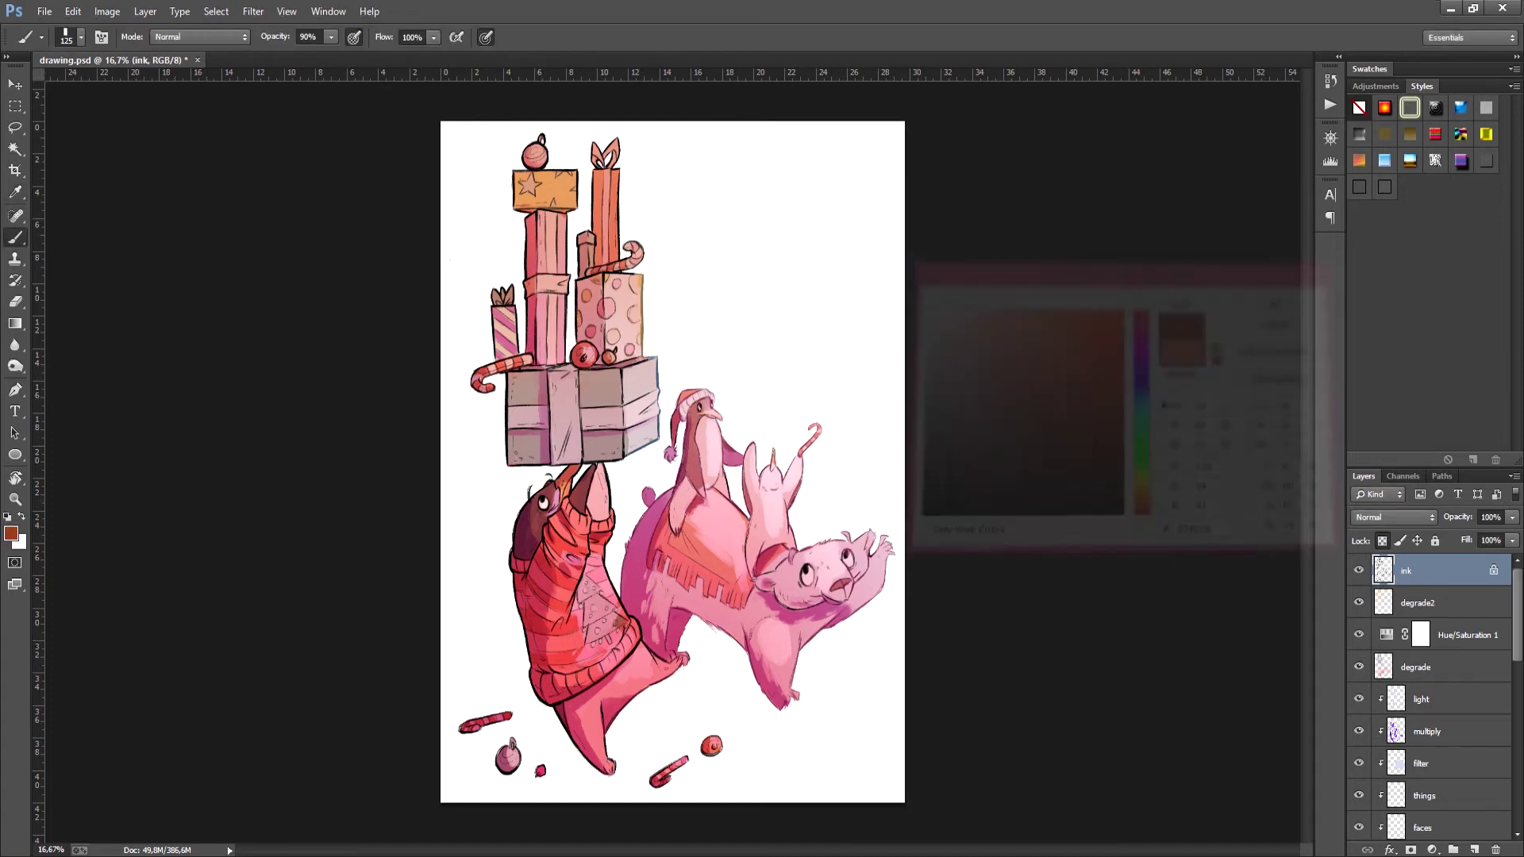
pyautogui.click(1287, 295)
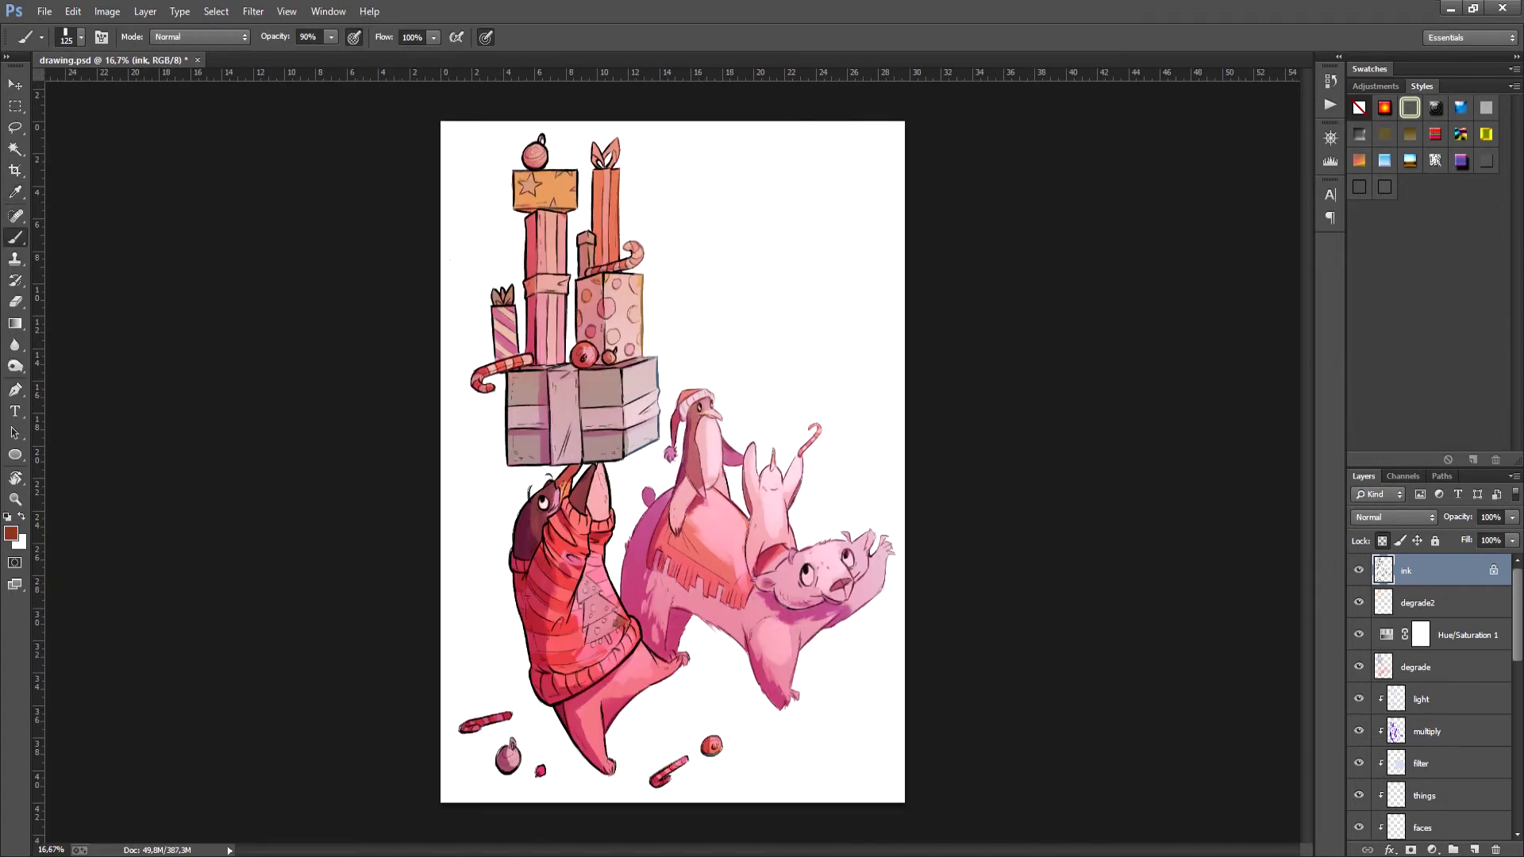
pyautogui.hotkey('ctrl', 's')
# Step: Add a new layer between base and sketch, set it to Multiply and choose a purple paint colour
pyautogui.scroll(-10, 1429, 699)
pyautogui.click(1429, 728)
pyautogui.click(1428, 759)
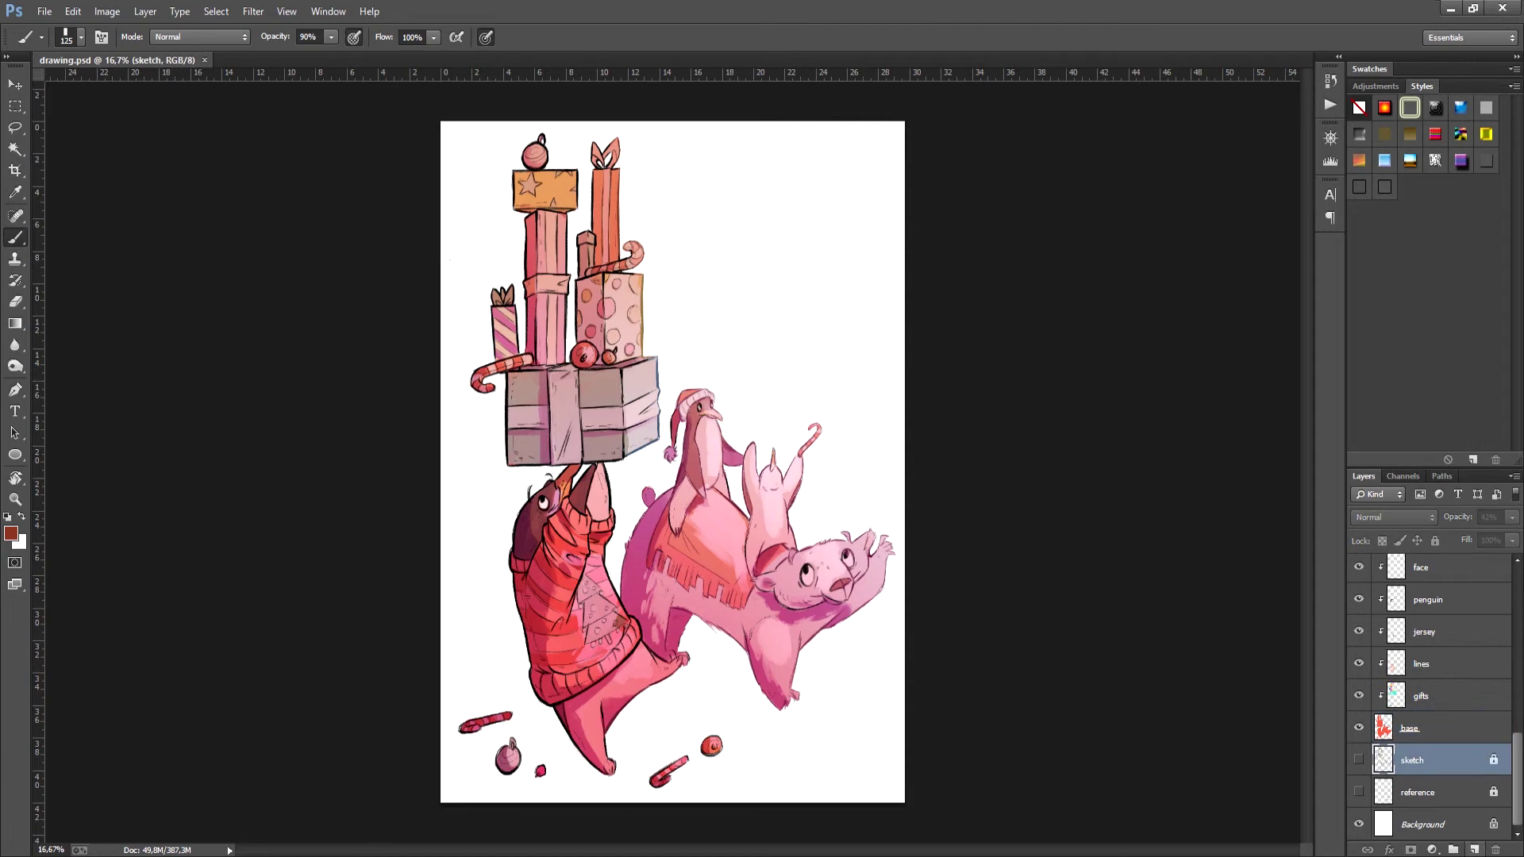
pyautogui.click(1474, 850)
pyautogui.click(1394, 518)
pyautogui.click(1381, 144)
pyautogui.click(11, 534)
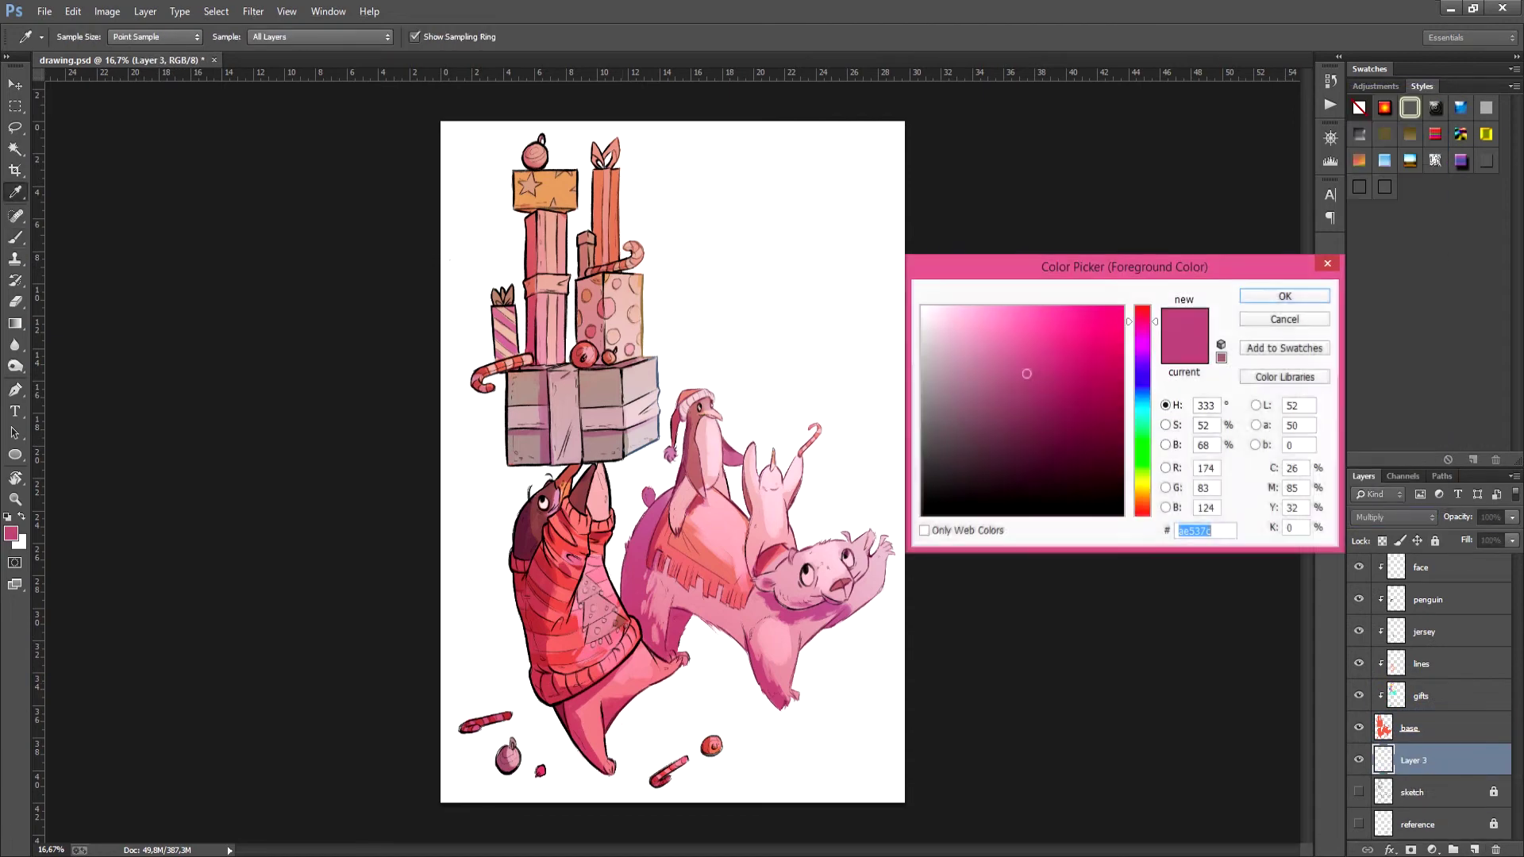
pyautogui.click(1285, 293)
# Step: Brush purple ground shadows beneath the carrying penguin, the polar bear and the fallen candy canes and baubles
pyautogui.moveTo(615, 758)
pyautogui.mouseDown()
pyautogui.moveTo(691, 729)
pyautogui.moveTo(568, 769)
pyautogui.moveTo(504, 746)
pyautogui.moveTo(457, 702)
pyautogui.moveTo(512, 694)
pyautogui.moveTo(520, 714)
pyautogui.mouseUp()
pyautogui.hotkey('ctrl', 'z')
pyautogui.moveTo(769, 703)
pyautogui.mouseDown()
pyautogui.moveTo(670, 683)
pyautogui.moveTo(746, 655)
pyautogui.moveTo(643, 696)
pyautogui.mouseUp()
pyautogui.moveTo(700, 641); pyautogui.dragTo(679, 649)
pyautogui.moveTo(527, 708)
pyautogui.mouseDown()
pyautogui.moveTo(477, 764)
pyautogui.moveTo(449, 715)
pyautogui.moveTo(457, 758)
pyautogui.mouseUp()
pyautogui.moveTo(706, 745); pyautogui.dragTo(644, 782)
pyautogui.moveTo(488, 674)
pyautogui.mouseDown()
pyautogui.moveTo(443, 689)
pyautogui.moveTo(508, 698)
pyautogui.mouseUp()
# Step: Erase excess paint to clean up the edges of the ground shadows beneath the penguin and polar bear
pyautogui.press('e')
pyautogui.moveTo(482, 752); pyautogui.dragTo(471, 758)
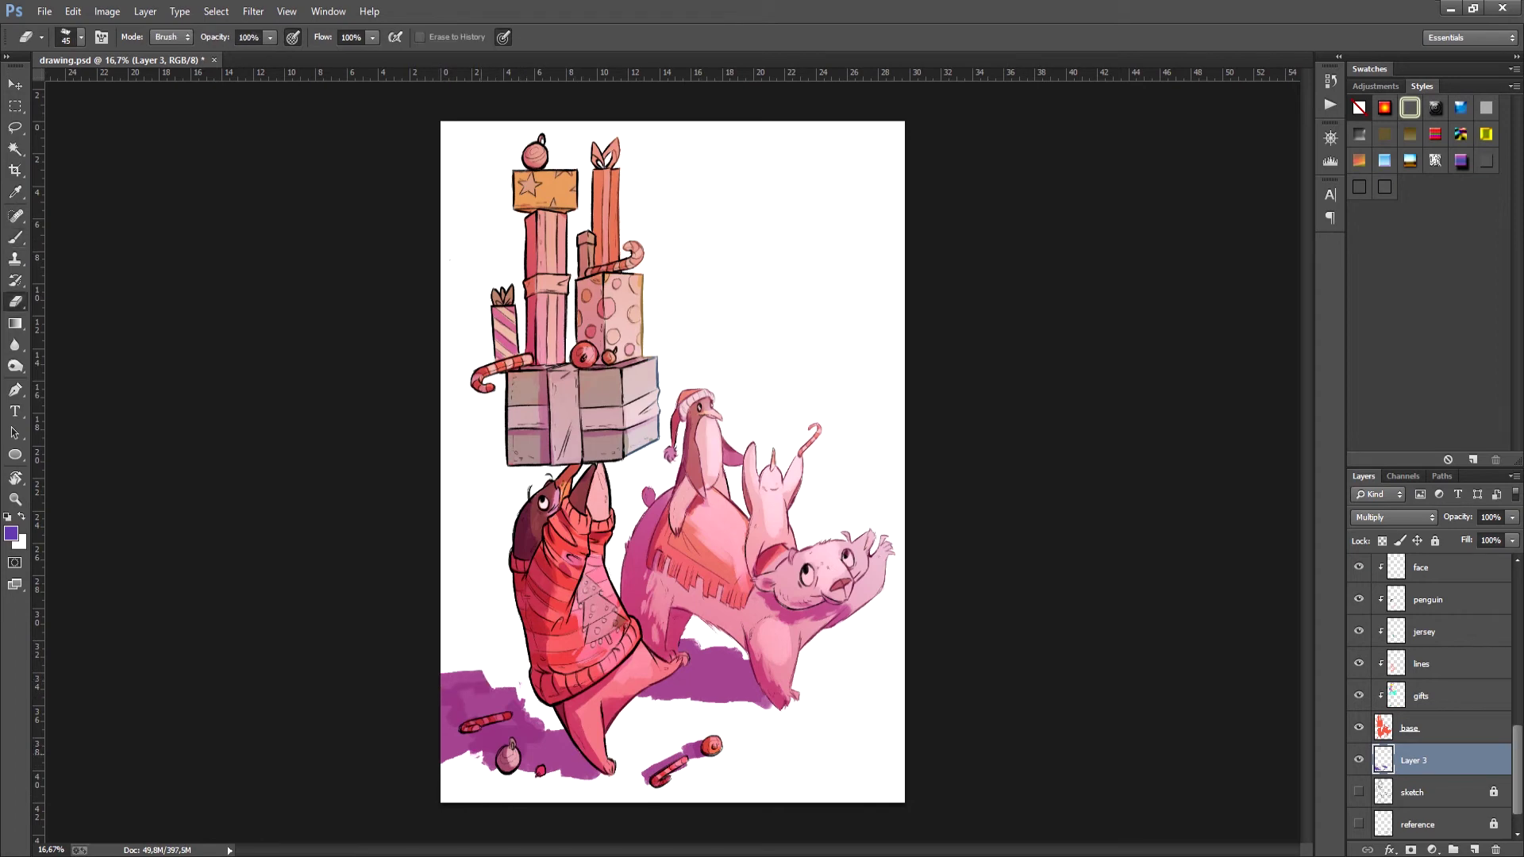
pyautogui.moveTo(531, 719); pyautogui.dragTo(568, 741)
pyautogui.moveTo(644, 692); pyautogui.dragTo(724, 704)
pyautogui.moveTo(679, 649); pyautogui.dragTo(705, 639)
# Step: Set the ground shadow layer's opacity to 52%, save the drawing and rename the layer as shadow
pyautogui.write('b')
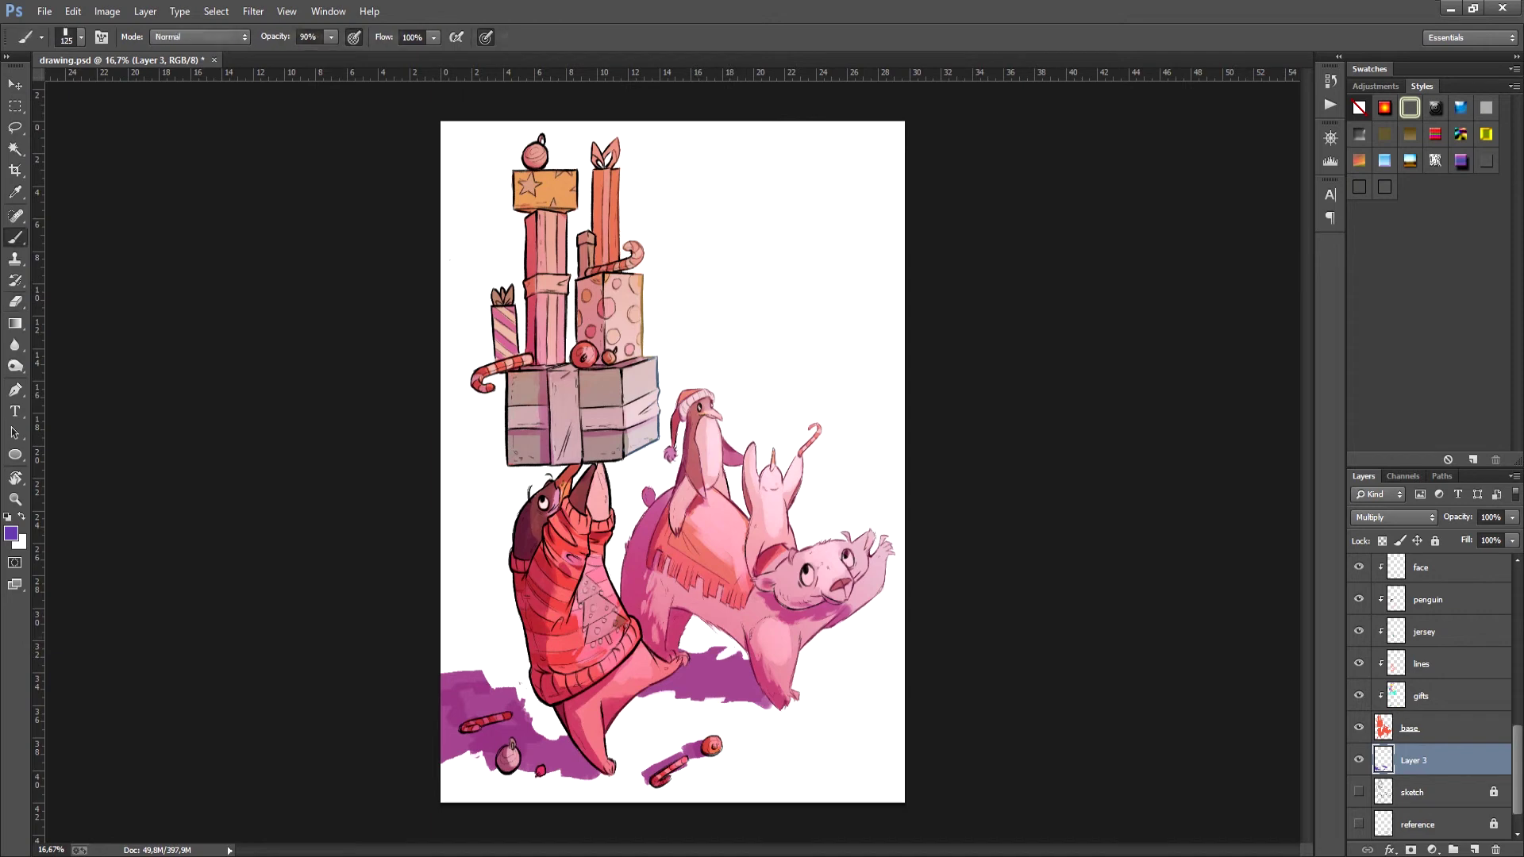
pyautogui.write('65')
pyautogui.write('52')
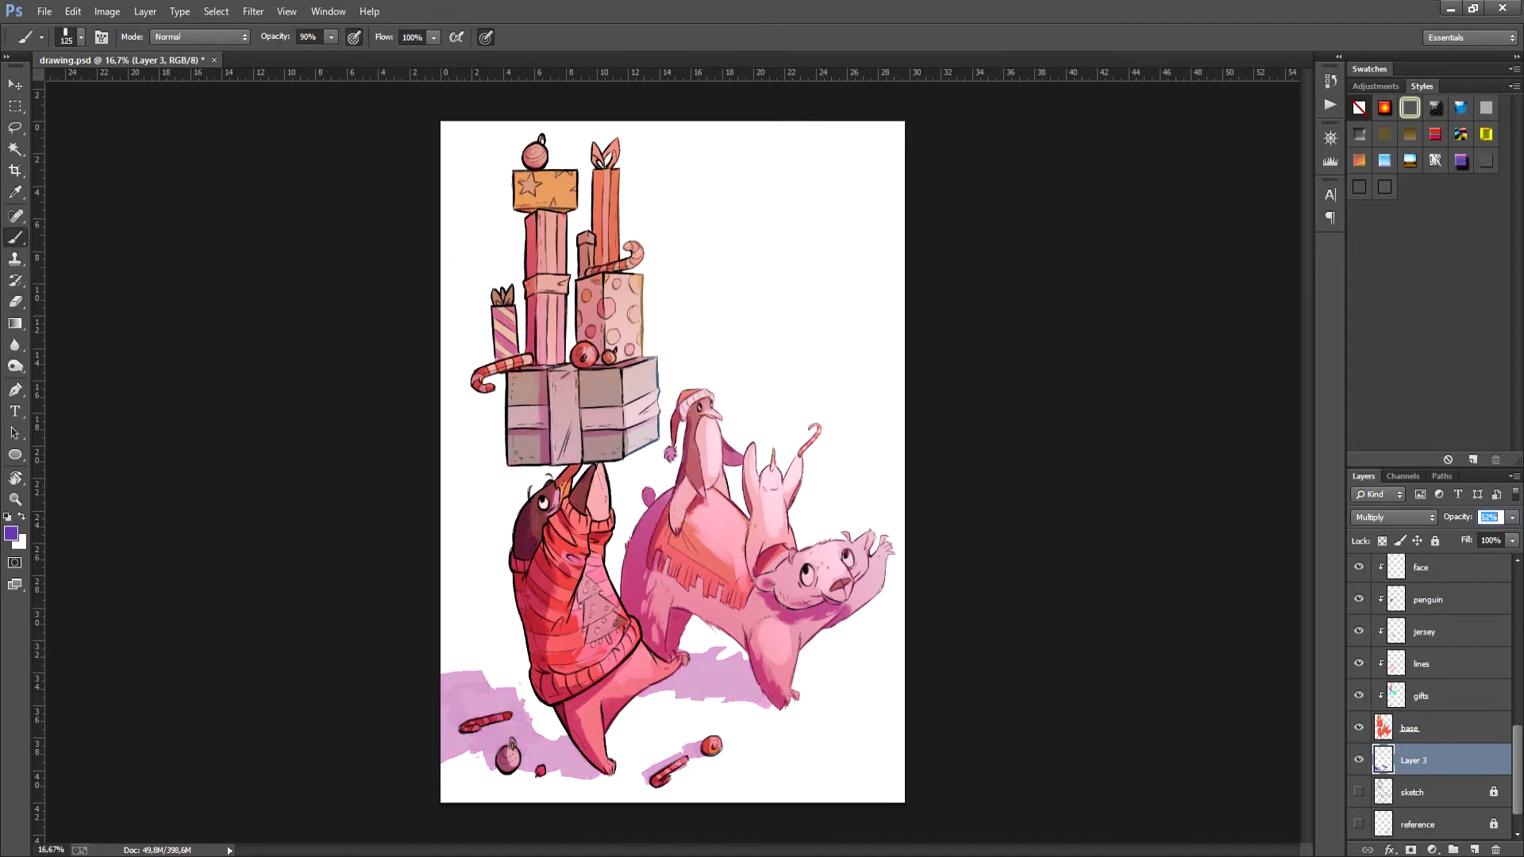
pyautogui.hotkey('ctrl', 's')
pyautogui.doubleClick(1414, 760)
pyautogui.write('shadow')
pyautogui.press('Return')
# Step: Add a Hue/Saturation adjustment layer above the ink layer and raise the overall saturation slightly
pyautogui.scroll(3, 1428, 690)
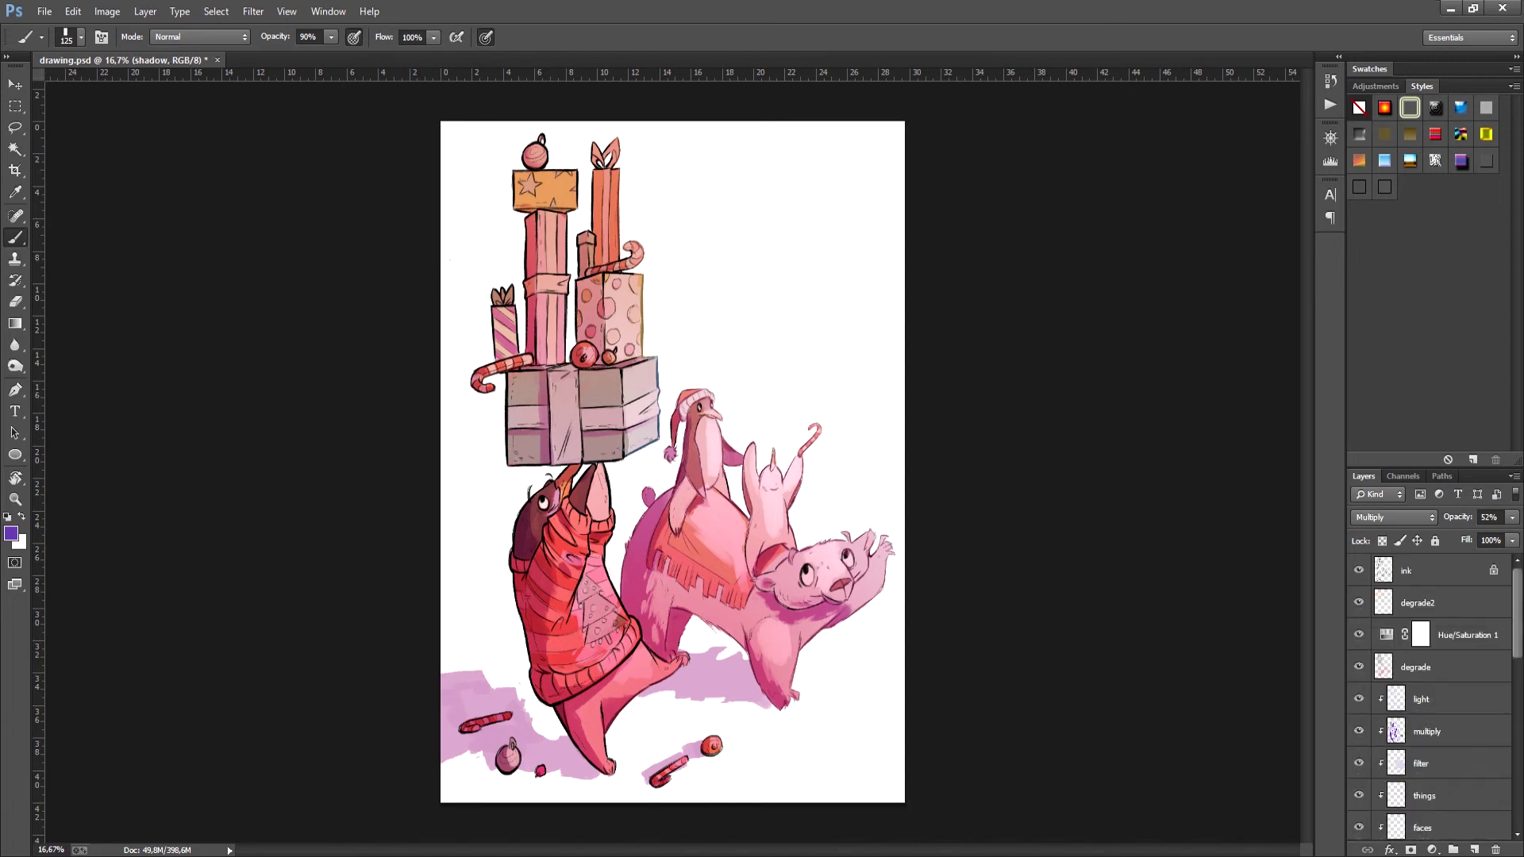
pyautogui.click(1444, 569)
pyautogui.click(1432, 849)
pyautogui.click(1396, 646)
pyautogui.moveTo(1210, 347)
pyautogui.mouseDown()
pyautogui.moveTo(1246, 347)
pyautogui.moveTo(1212, 347)
pyautogui.moveTo(1225, 347)
pyautogui.mouseUp()
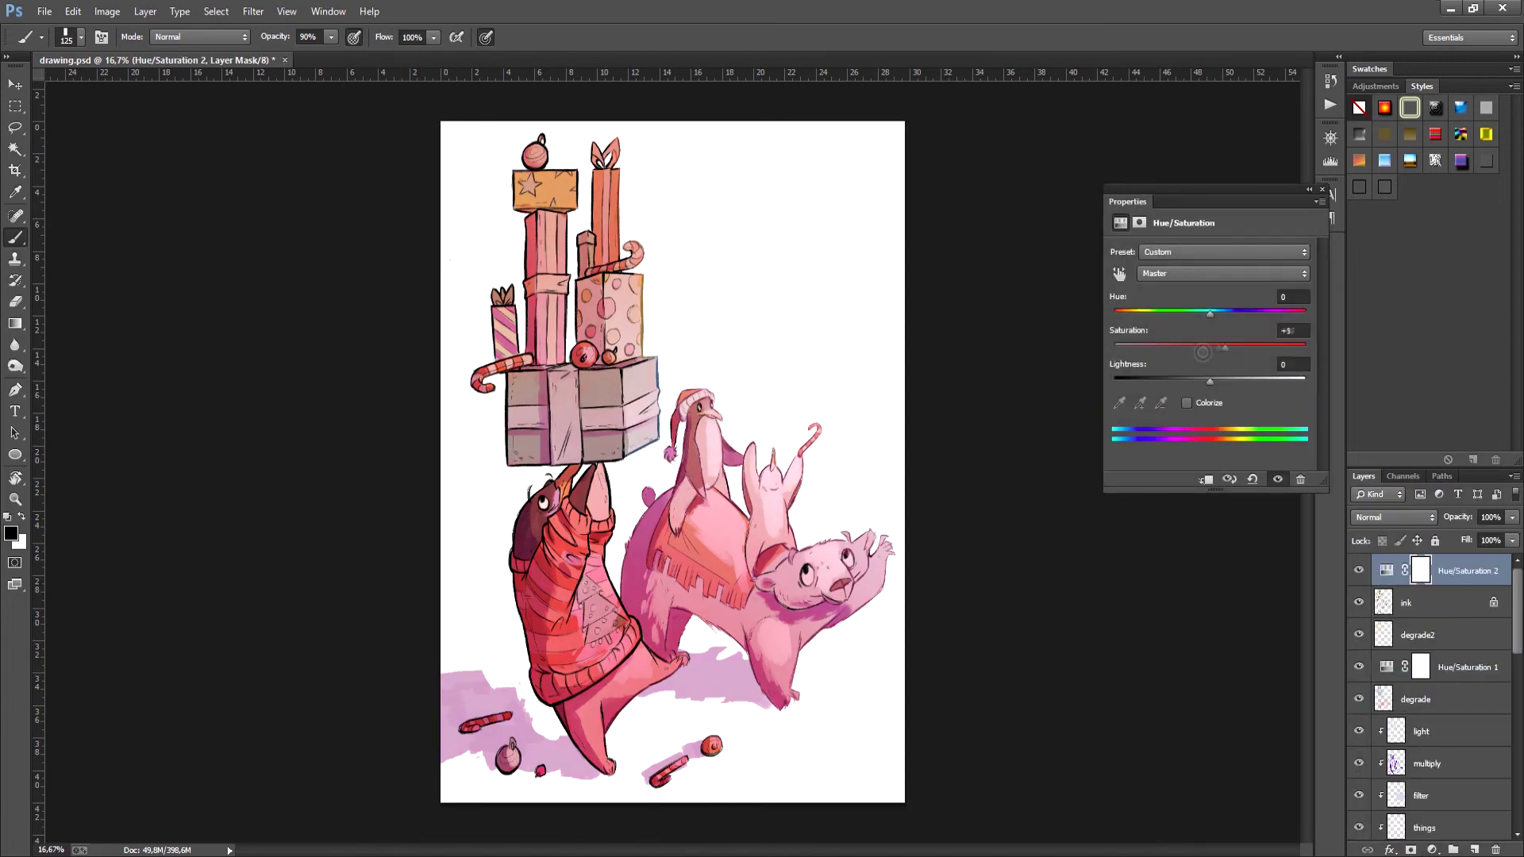
# Step: Set the Yellows range of the top Hue/Saturation adjustment to hue -1 and saturation +14, and close its settings
pyautogui.click(1222, 273)
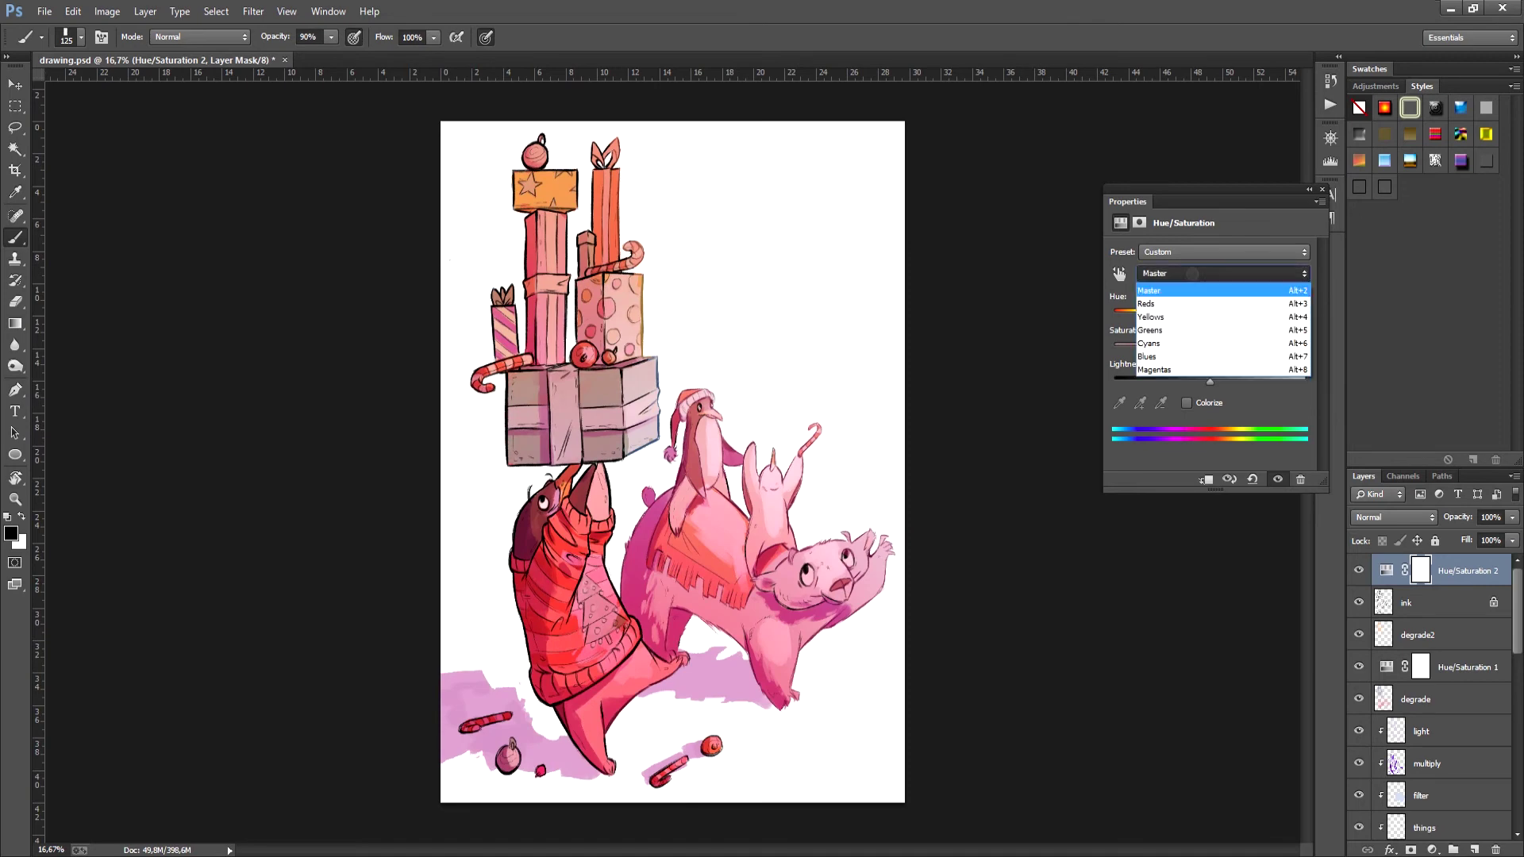
pyautogui.click(1207, 311)
pyautogui.moveTo(1210, 314)
pyautogui.mouseDown()
pyautogui.moveTo(1223, 314)
pyautogui.moveTo(1210, 314)
pyautogui.mouseUp()
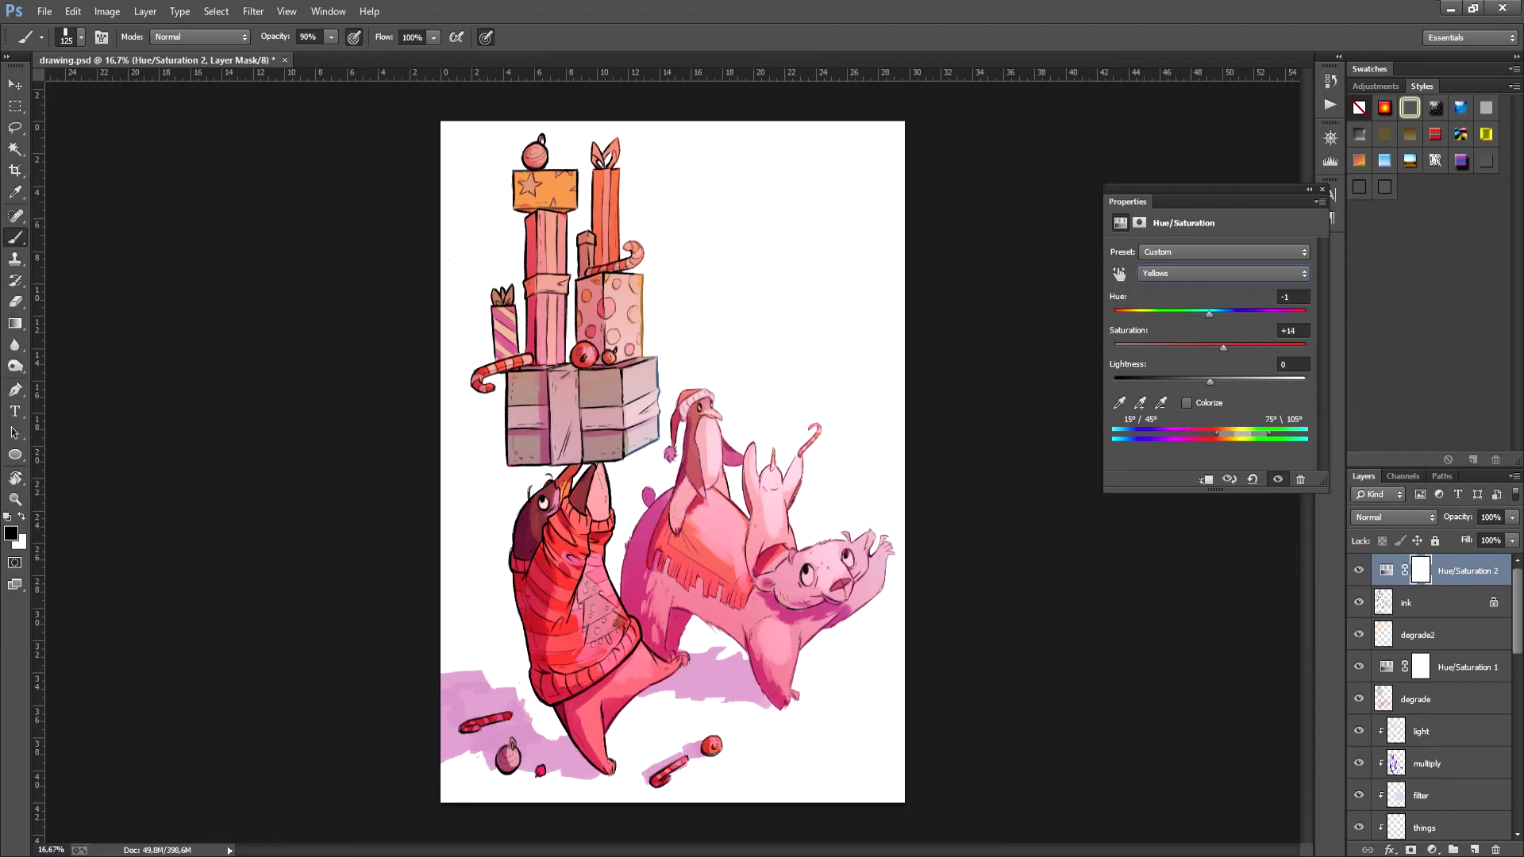
pyautogui.click(1321, 189)
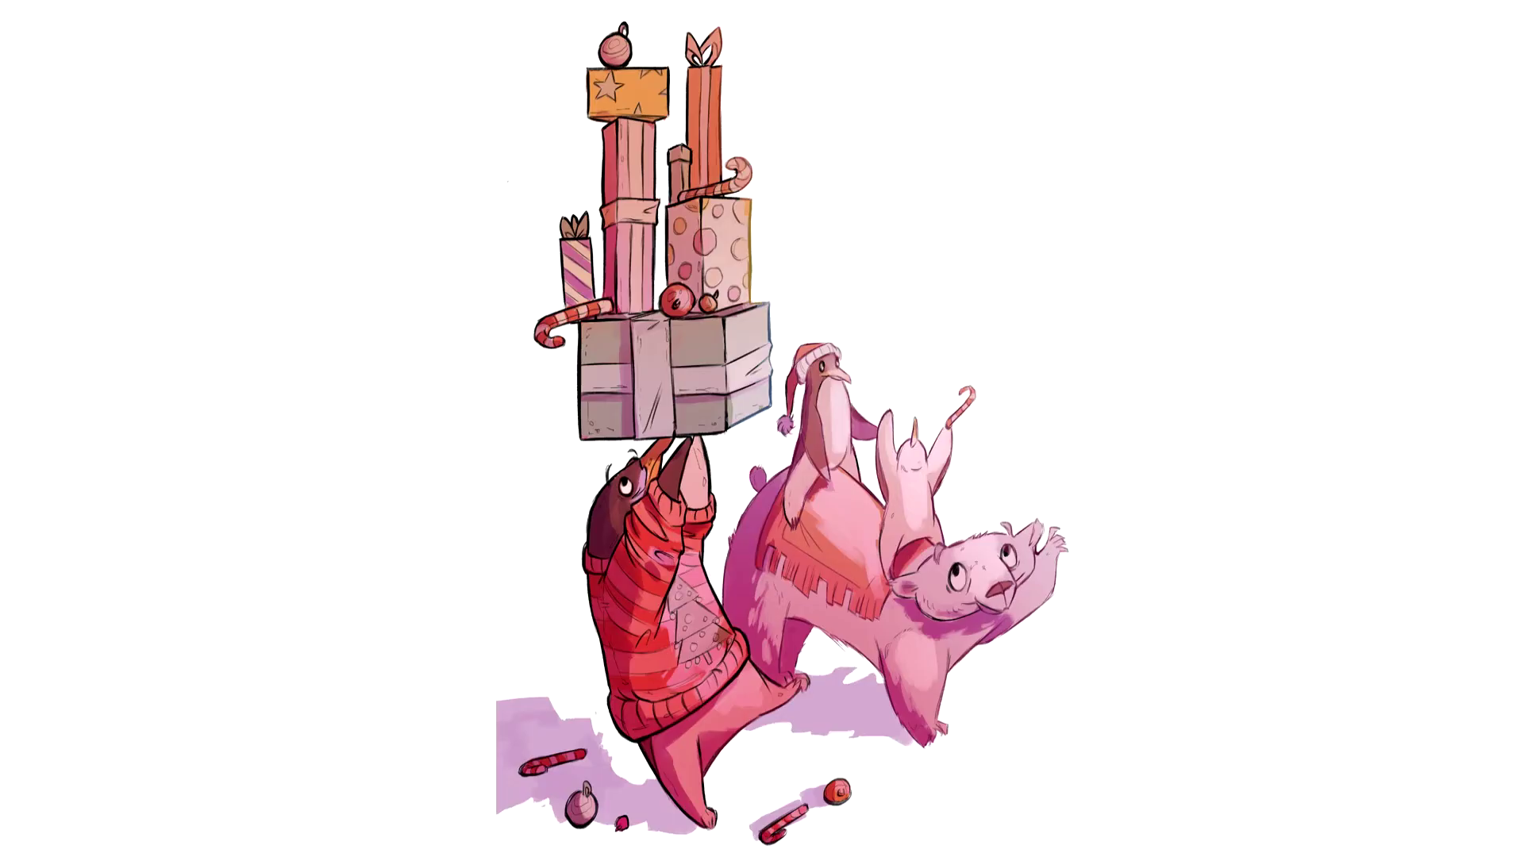